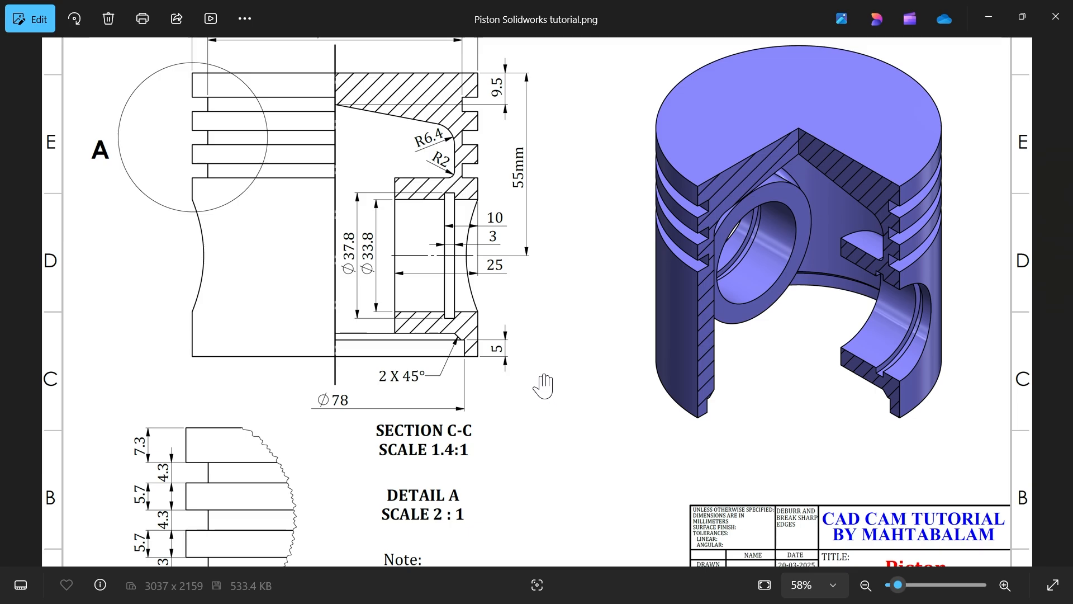
Examine the piston drawing's section view, material notes, title block and Detail A ring groove dimensions.
{"action": "scroll", "coordinate": [575, 172], "scroll_direction": "down", "scroll_amount": 3}
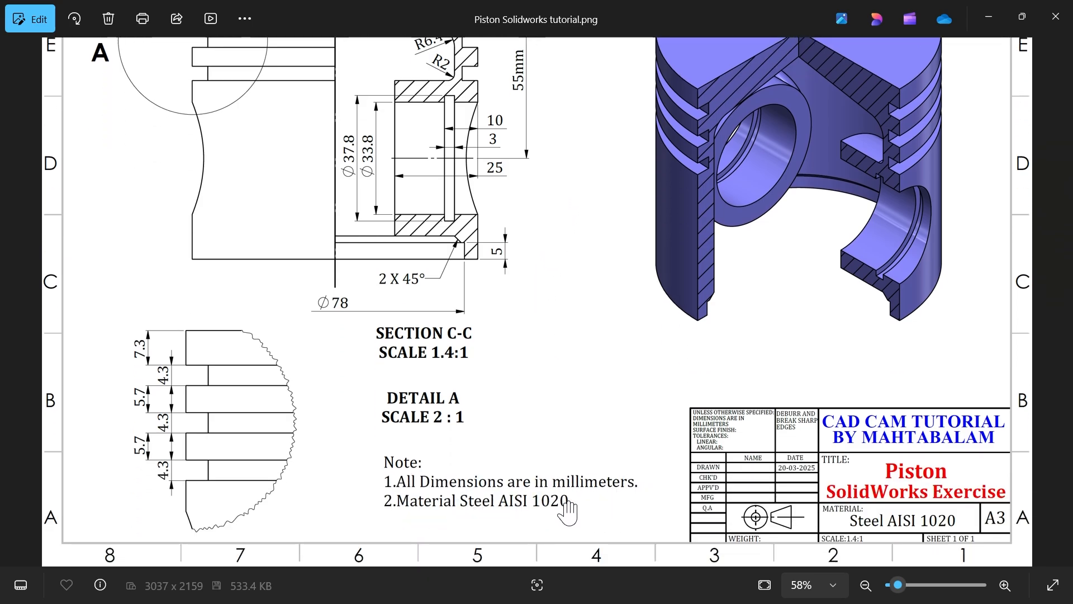
{"action": "scroll", "coordinate": [559, 364], "scroll_direction": "up", "scroll_amount": 5}
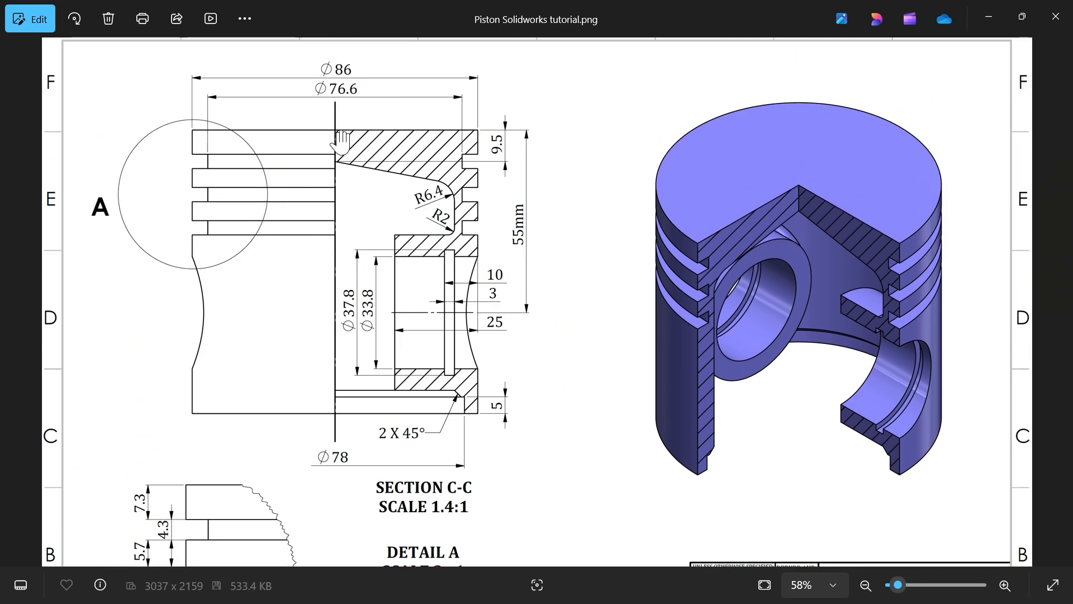
{"action": "left_click_drag", "start_coordinate": [352, 402], "coordinate": [360, 347]}
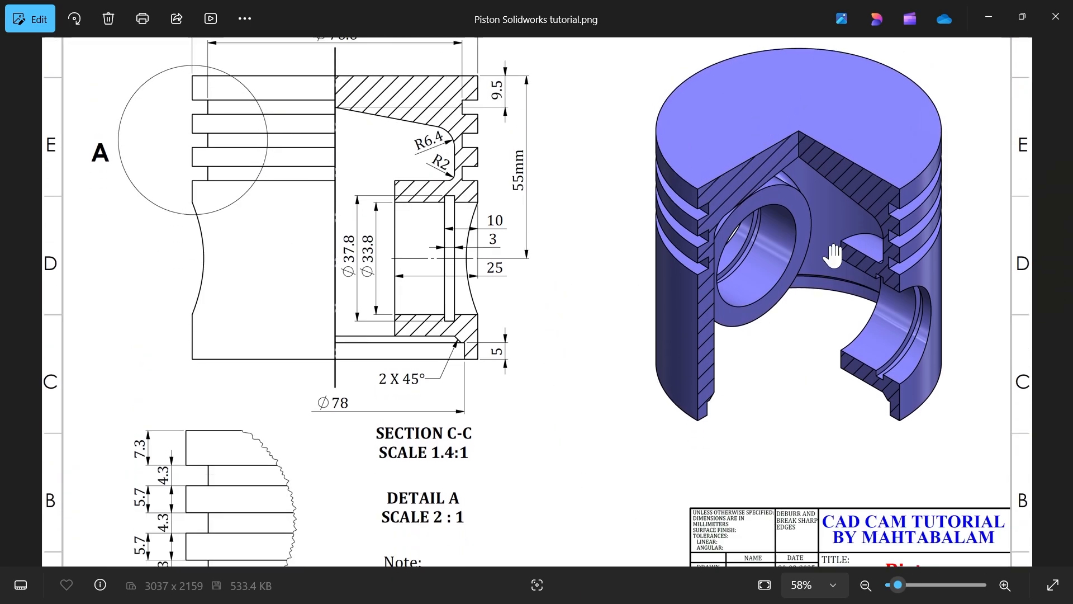
{"action": "left_click_drag", "start_coordinate": [558, 354], "coordinate": [587, 254]}
{"action": "scroll", "coordinate": [329, 163], "scroll_direction": "up", "scroll_amount": 4}
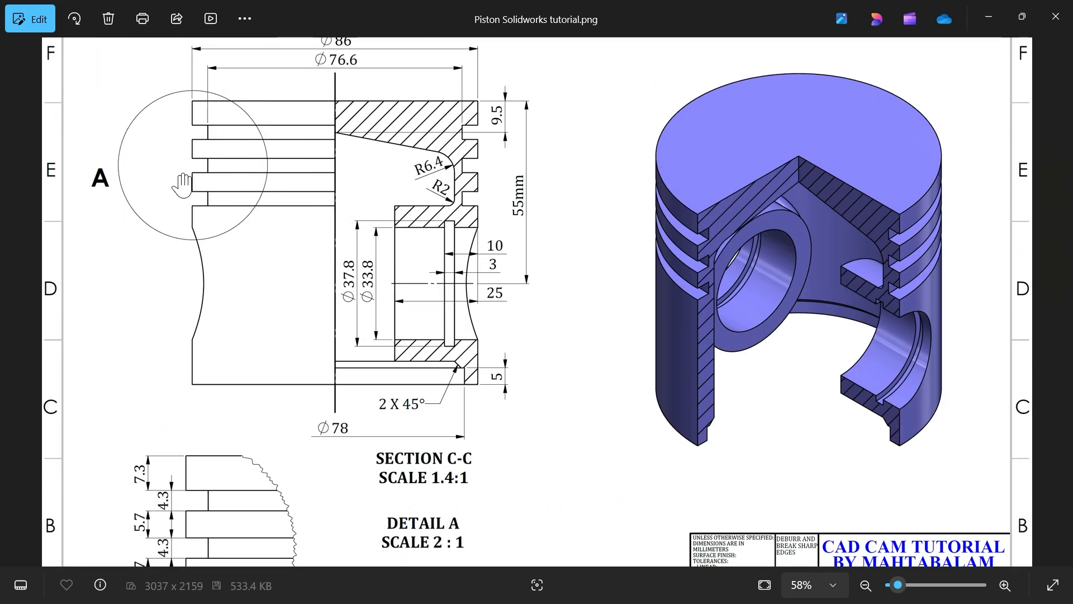
{"action": "scroll", "coordinate": [240, 278], "scroll_direction": "down", "scroll_amount": 4}
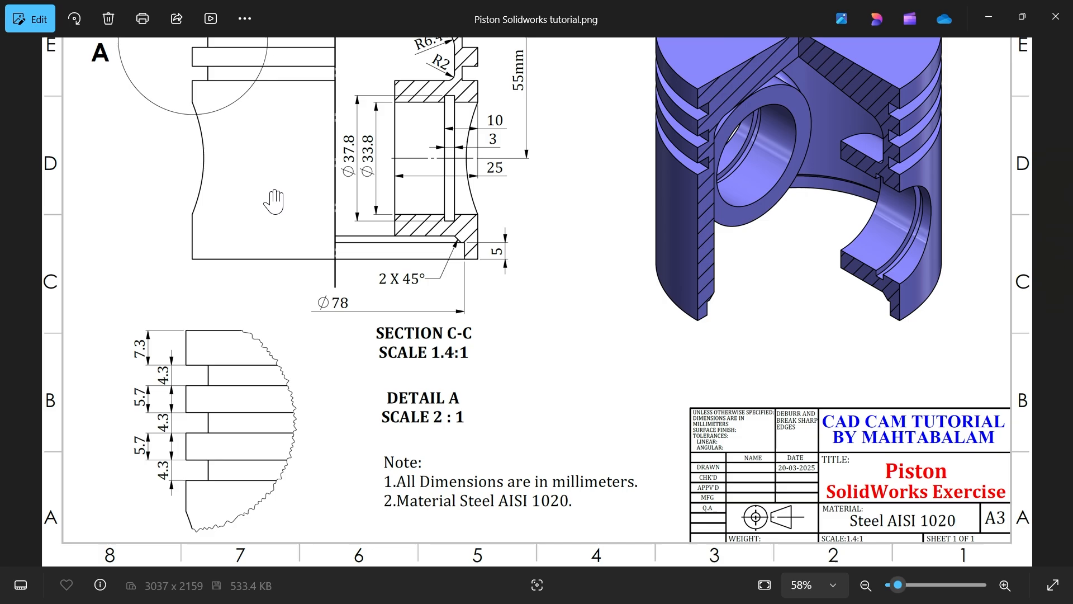
{"action": "scroll", "coordinate": [162, 437], "scroll_direction": "up", "scroll_amount": 1}
{"action": "left_click_drag", "start_coordinate": [177, 423], "coordinate": [304, 309]}
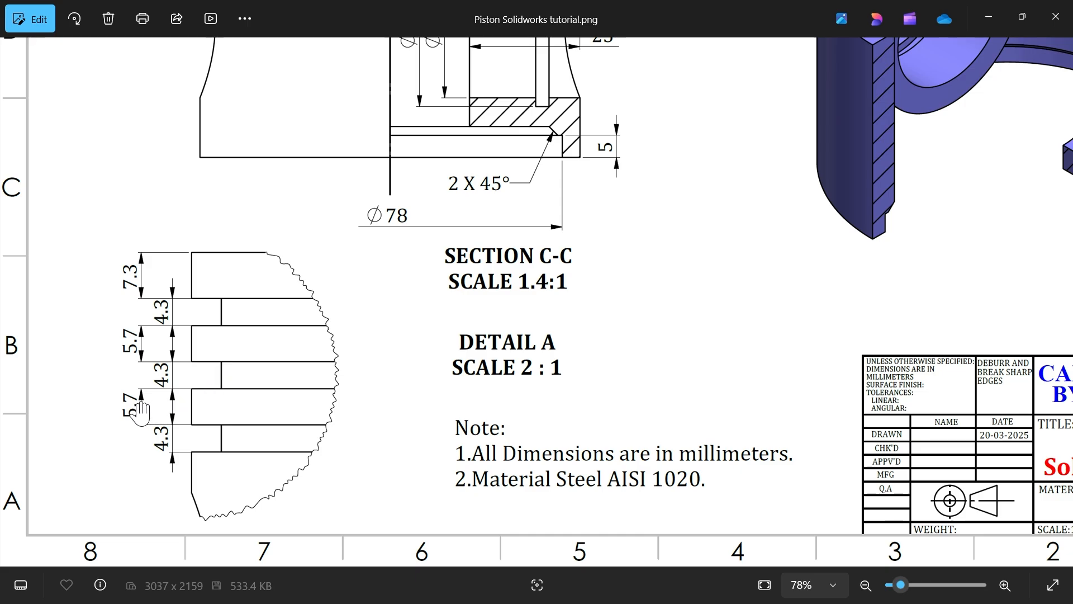
Examine the crown, pin boss, pin bore and lower-edge chamfer dimensions in section C-C of the drawing.
{"action": "scroll", "coordinate": [383, 383], "scroll_direction": "up", "scroll_amount": 5}
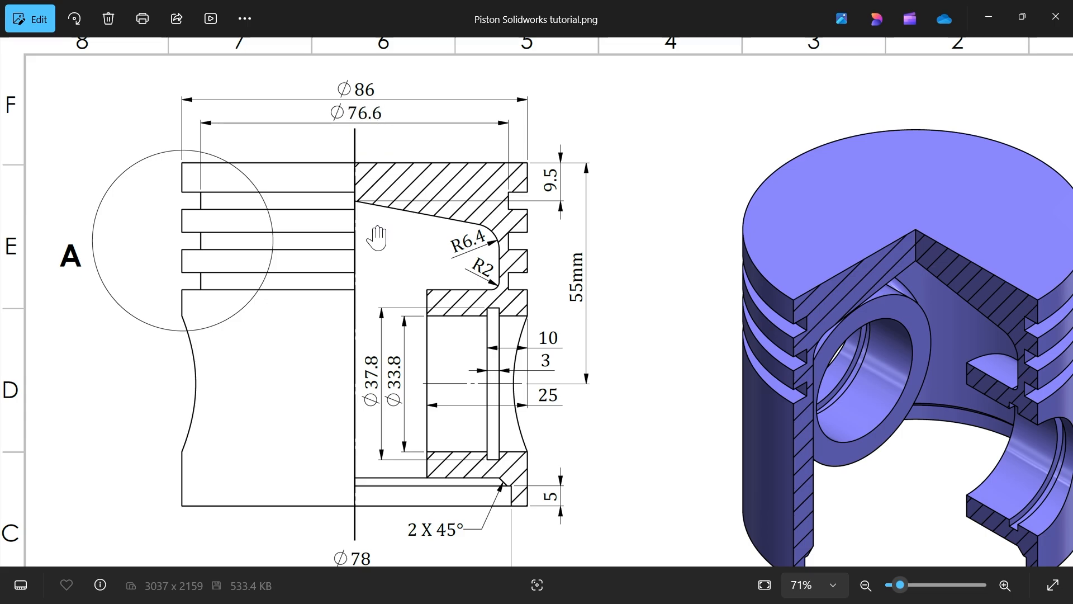
{"action": "scroll", "coordinate": [392, 239], "scroll_direction": "down", "scroll_amount": 1}
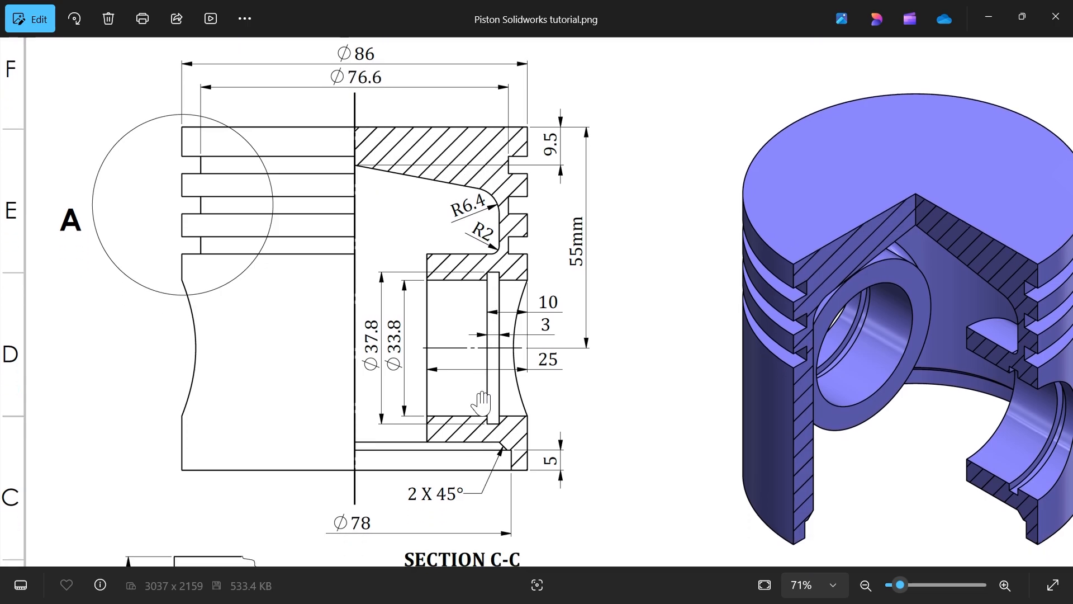
{"action": "scroll", "coordinate": [515, 380], "scroll_direction": "up", "scroll_amount": 2}
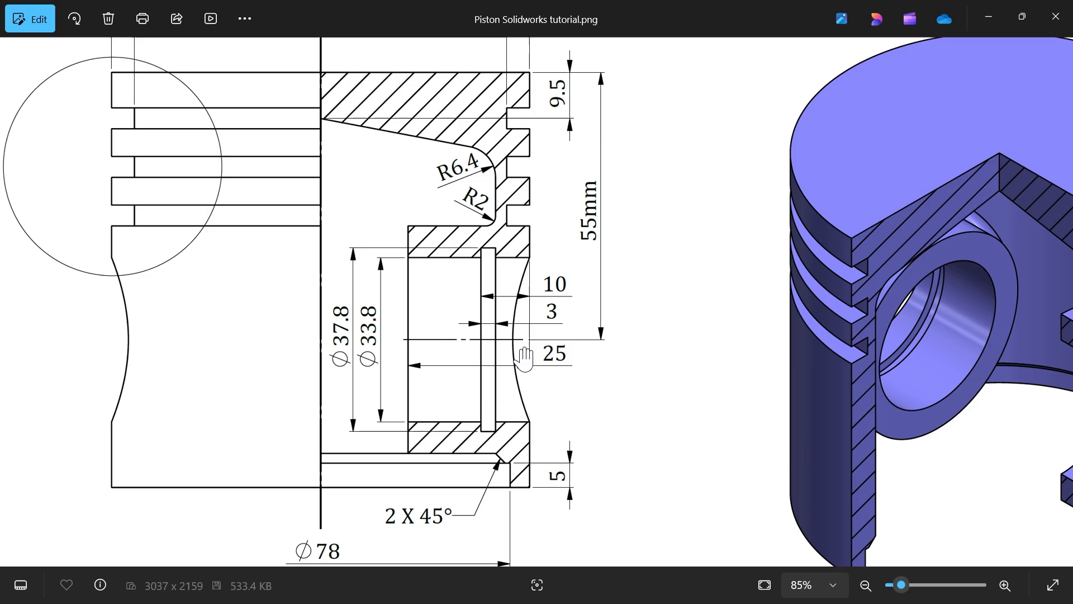
{"action": "scroll", "coordinate": [520, 356], "scroll_direction": "down", "scroll_amount": 2}
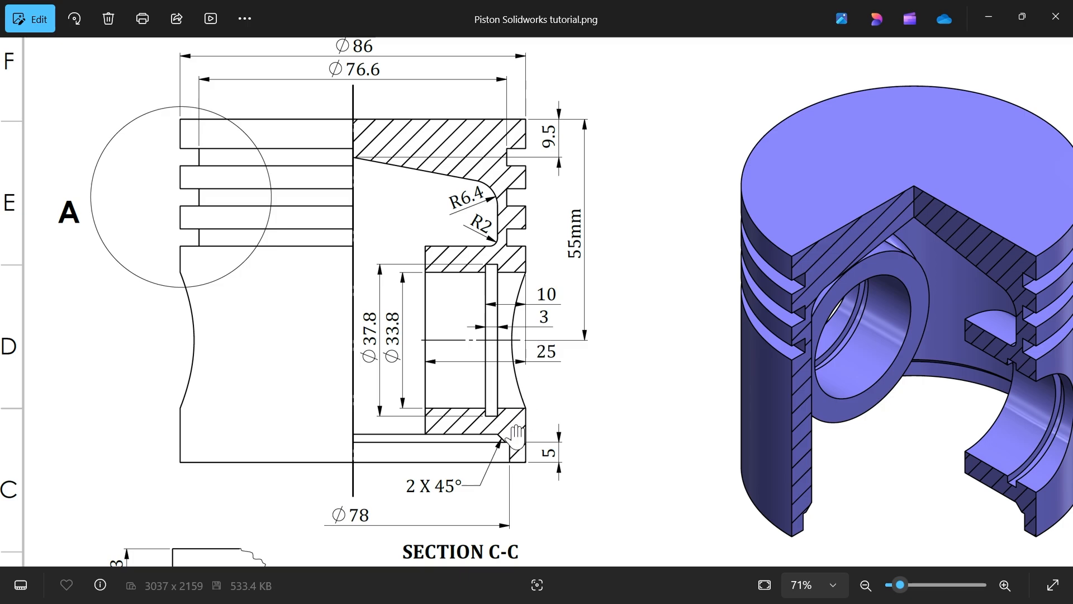
{"action": "scroll", "coordinate": [508, 430], "scroll_direction": "up", "scroll_amount": 3}
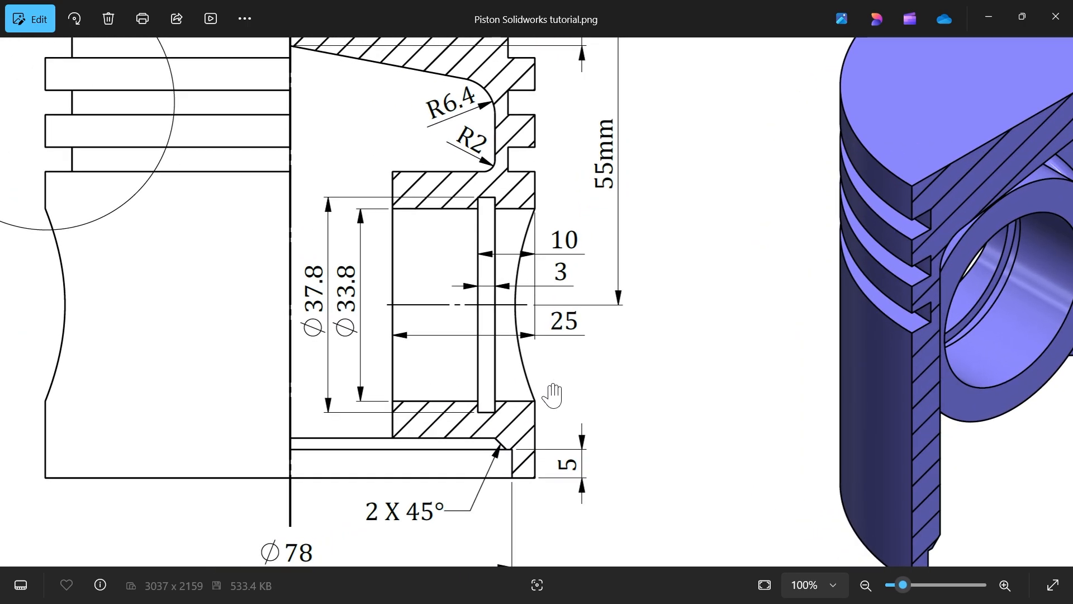
{"action": "left_click_drag", "start_coordinate": [552, 394], "coordinate": [586, 379]}
{"action": "scroll", "coordinate": [553, 319], "scroll_direction": "down", "scroll_amount": 4}
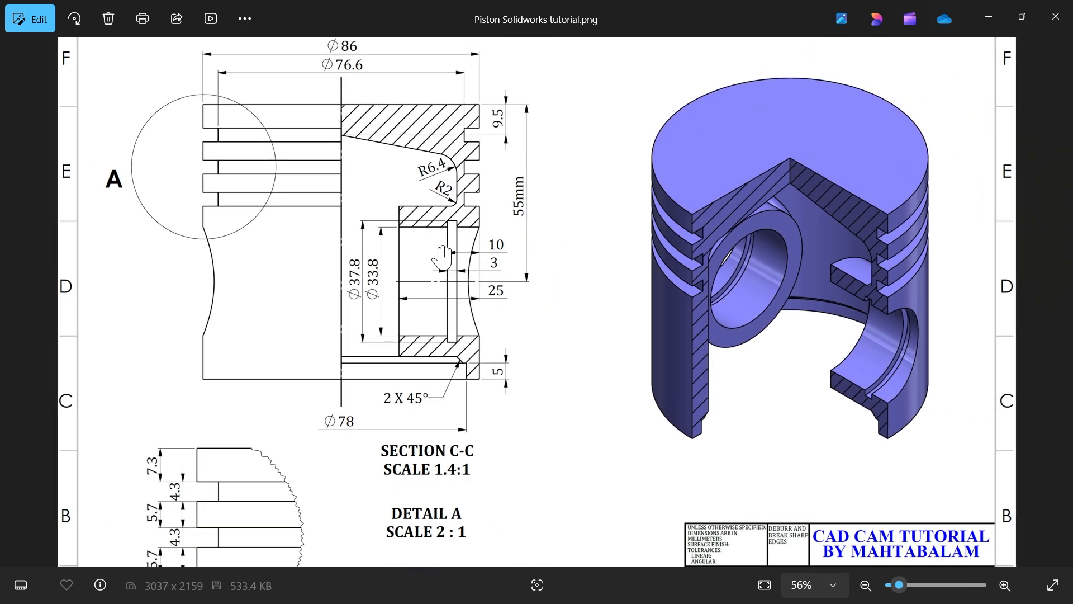
{"action": "left_click_drag", "start_coordinate": [265, 483], "coordinate": [265, 411]}
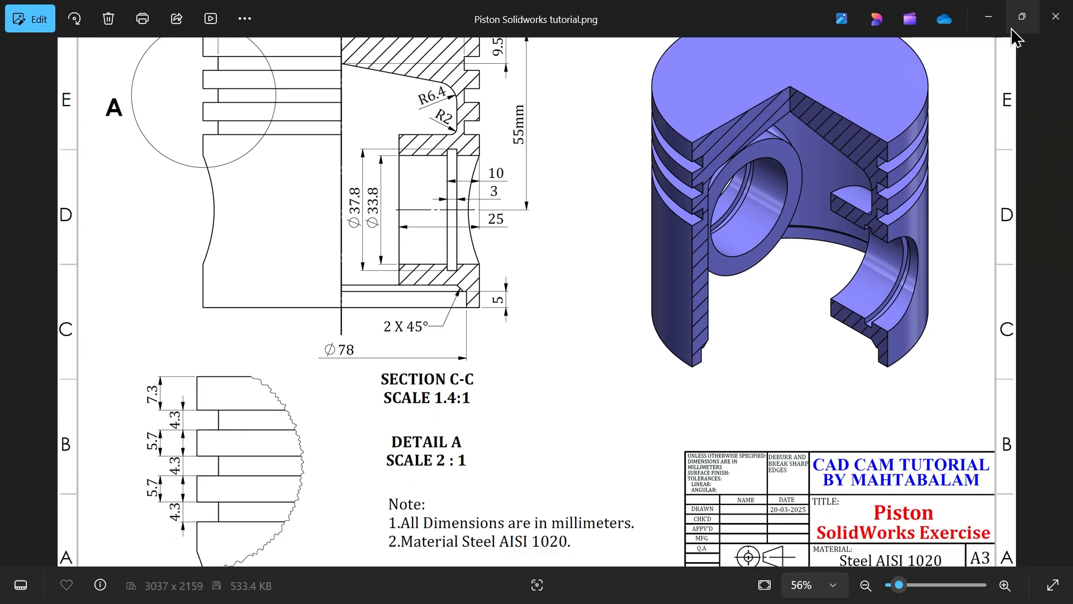
Switch to SOLIDWORKS and sketch a circle about 169 mm in diameter, centred on the origin of the Top Plane.
{"action": "left_click", "coordinate": [989, 16]}
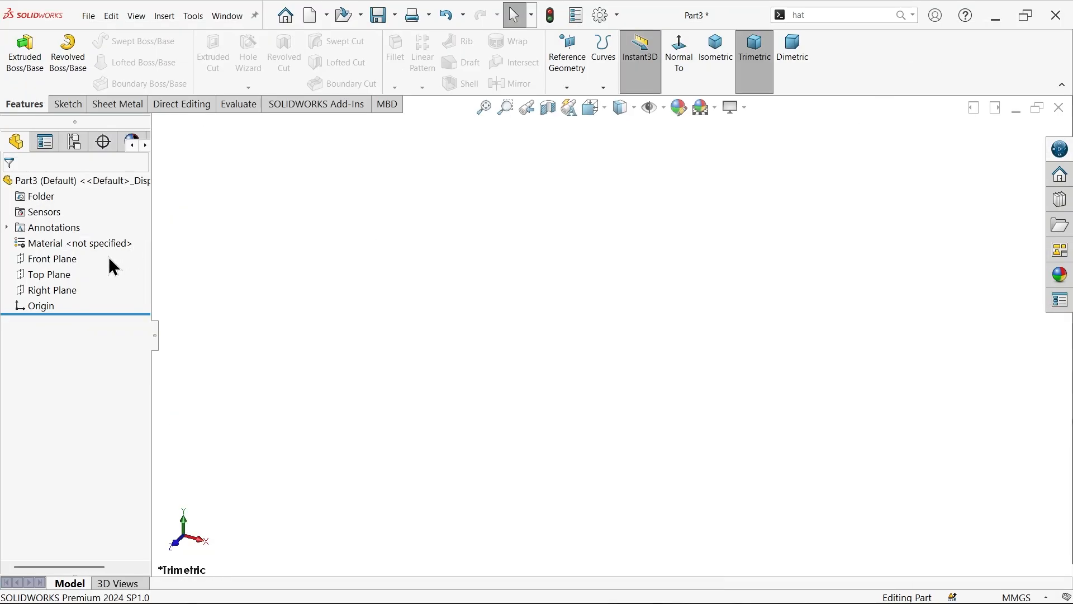
{"action": "left_click", "coordinate": [56, 275]}
{"action": "left_click", "coordinate": [92, 246]}
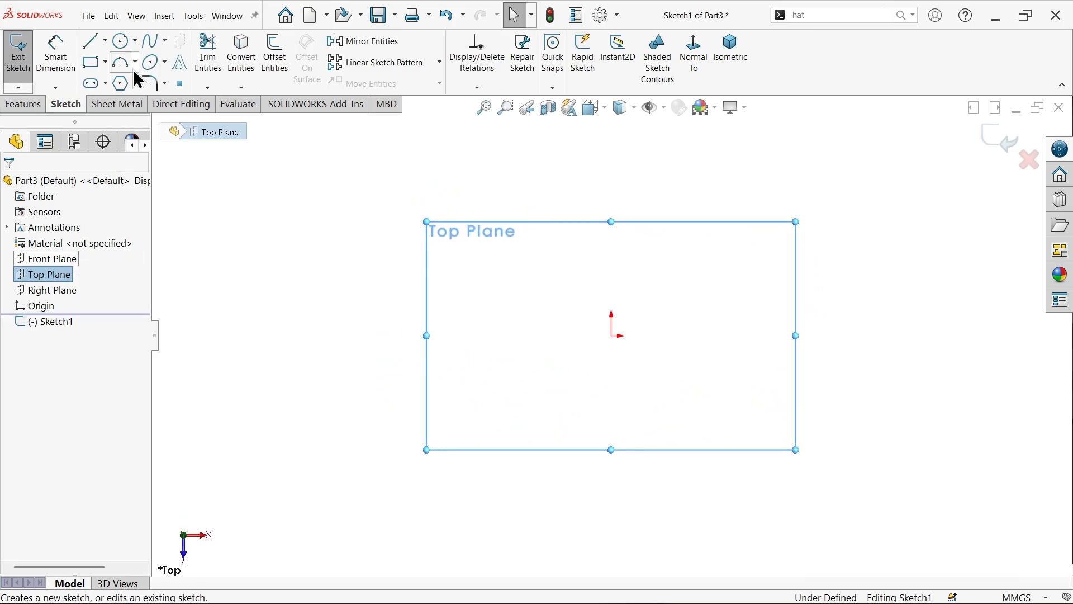
{"action": "left_click", "coordinate": [120, 41]}
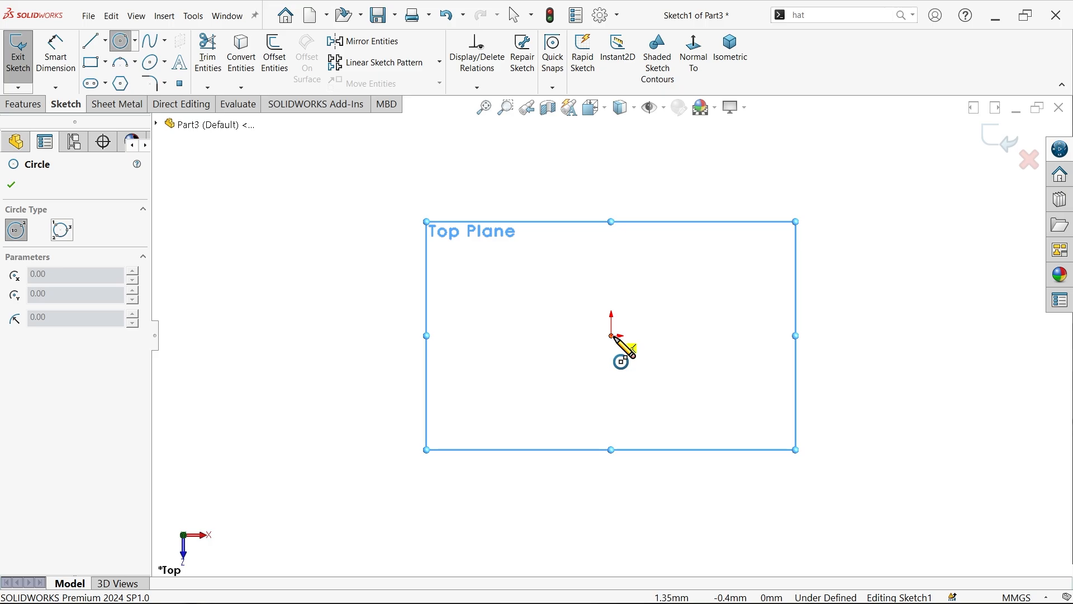
{"action": "left_click_drag", "start_coordinate": [612, 336], "coordinate": [469, 263]}
Dimension the circle's diameter as 86 mm.
{"action": "left_click", "coordinate": [56, 53]}
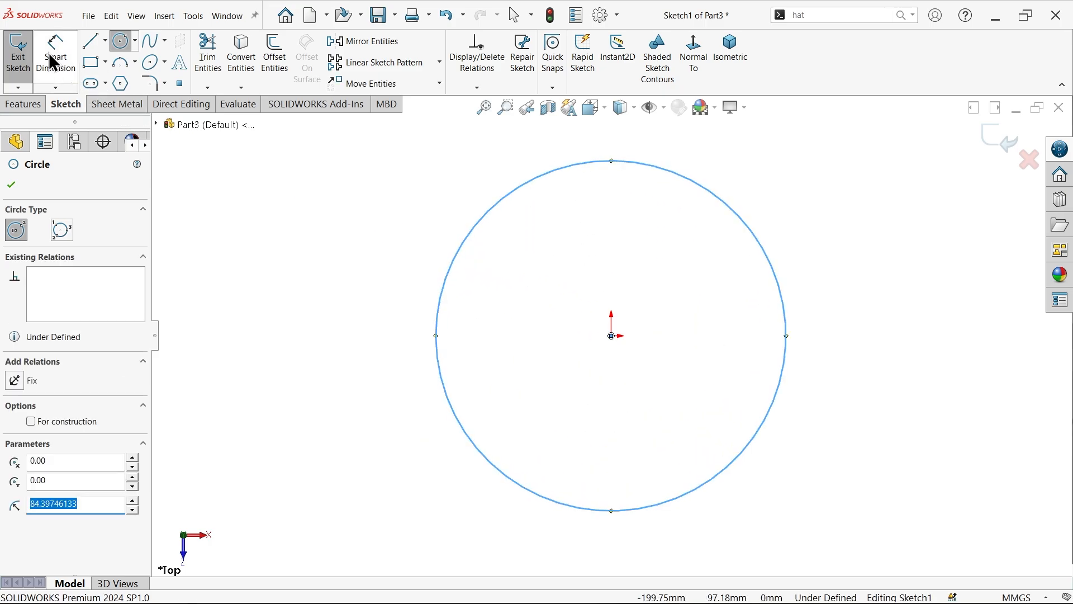
{"action": "left_click", "coordinate": [440, 321]}
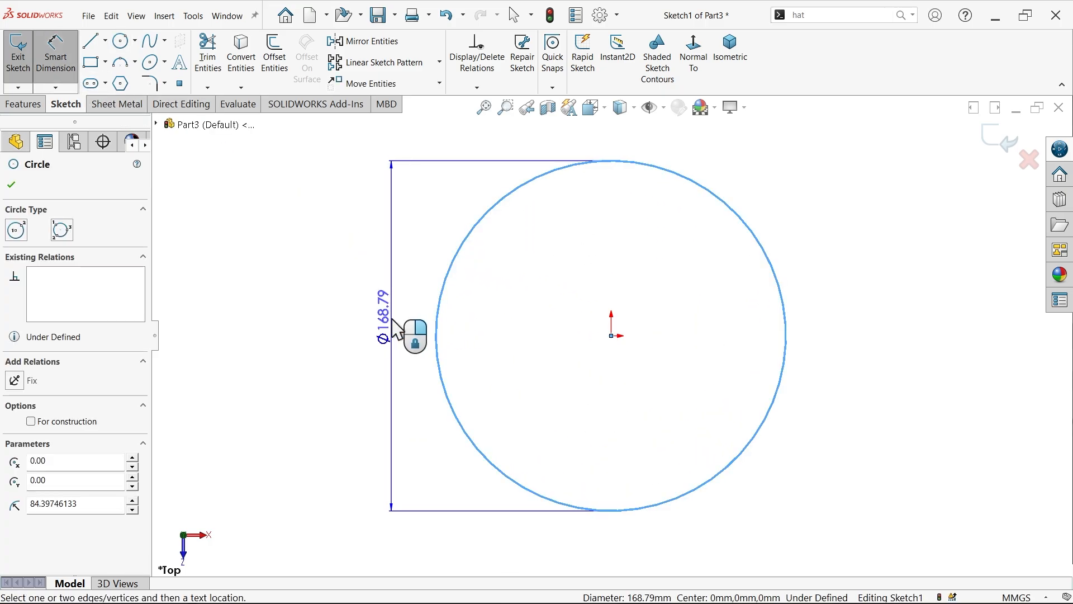
{"action": "left_click", "coordinate": [392, 320]}
{"action": "type", "text": "86"}
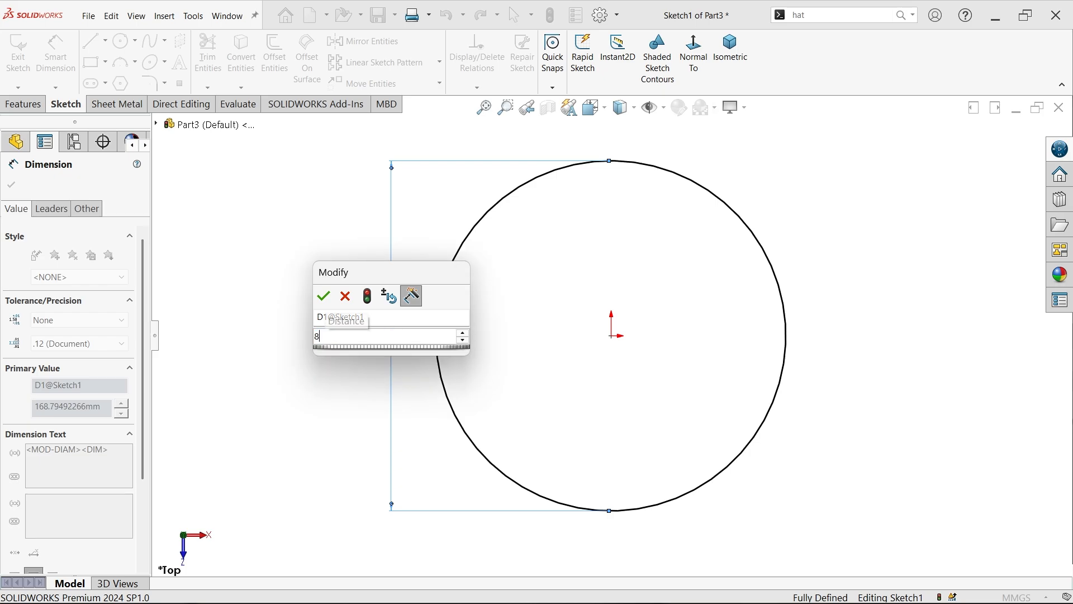
{"action": "left_click", "coordinate": [323, 297]}
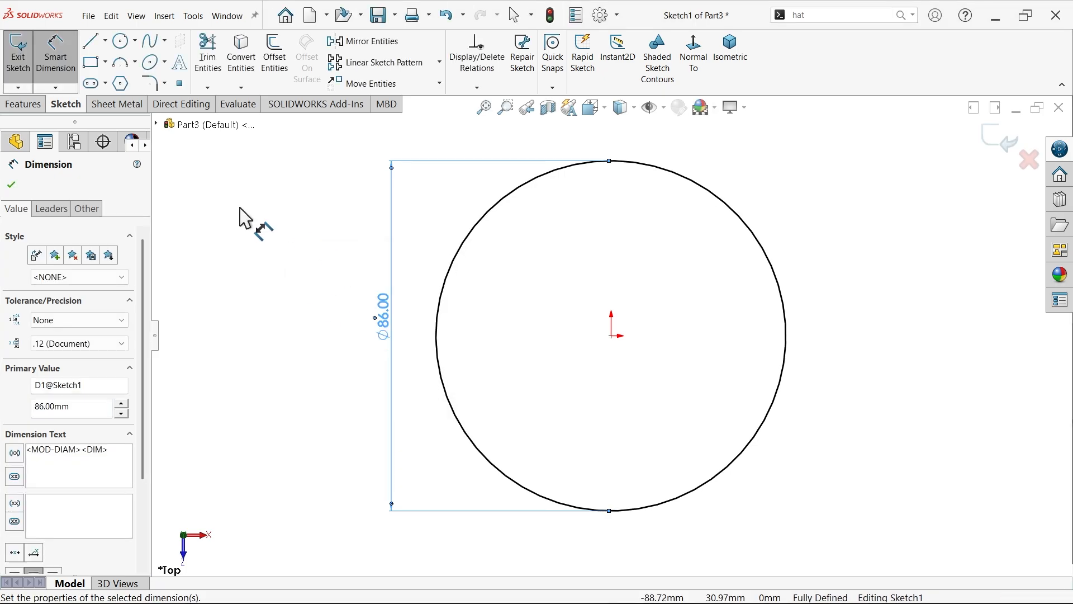
Extrude the circle upward as a blind boss with a depth of 55*2 (110 mm).
{"action": "left_click", "coordinate": [29, 102]}
{"action": "left_click", "coordinate": [23, 55]}
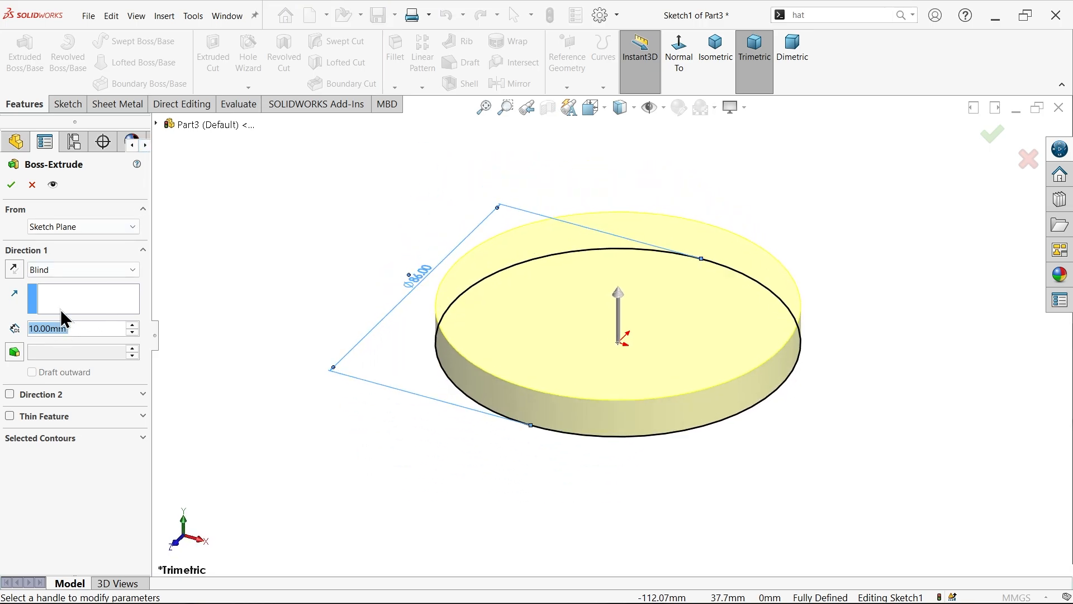
{"action": "type", "text": "55*2"}
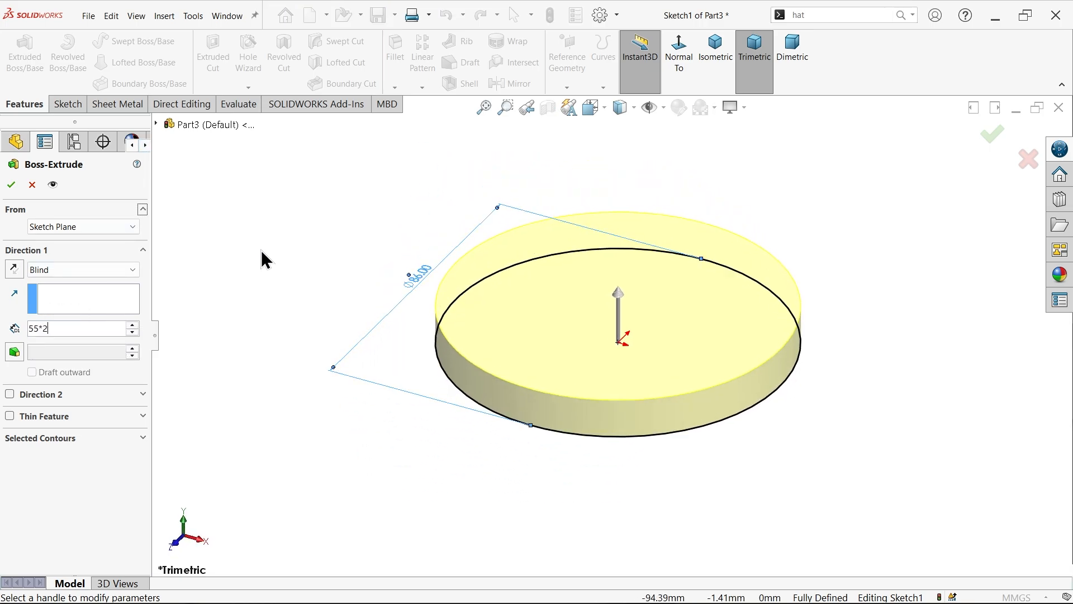
{"action": "key", "text": "Return"}
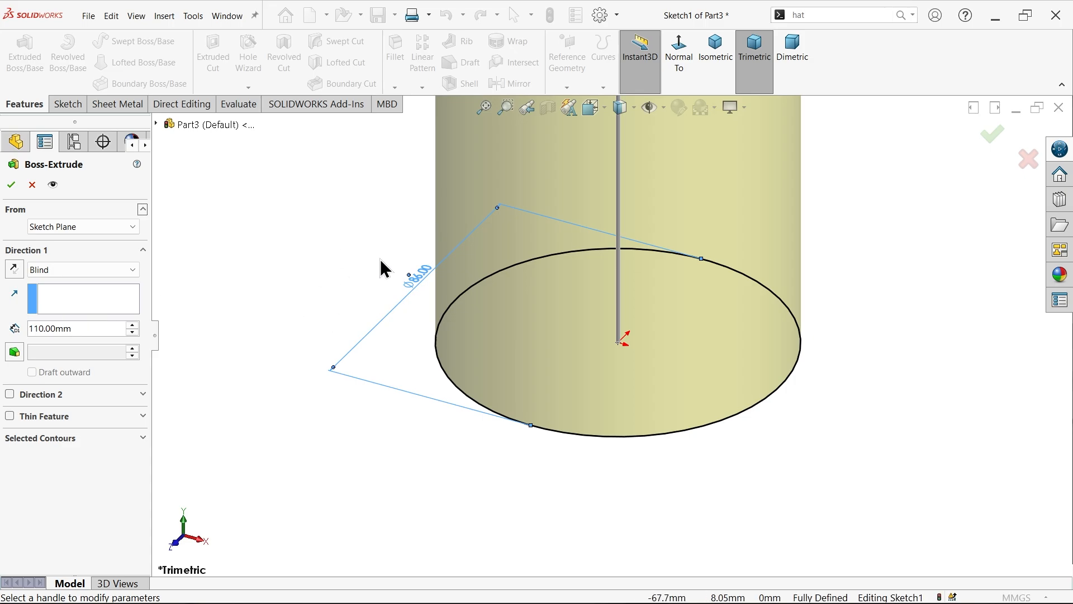
{"action": "left_click", "coordinate": [715, 49]}
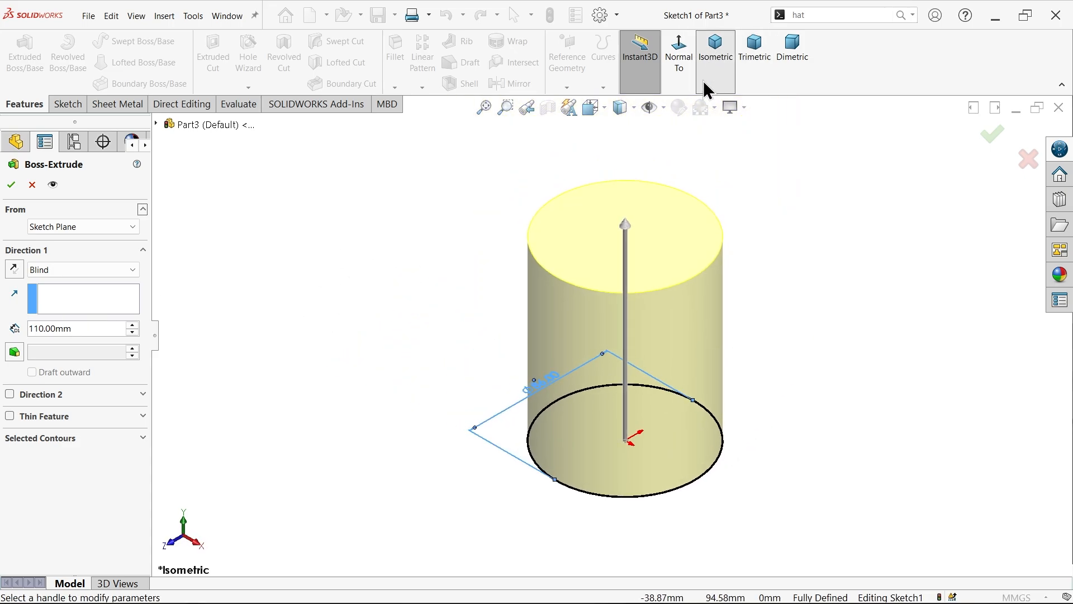
{"action": "left_click", "coordinate": [17, 186]}
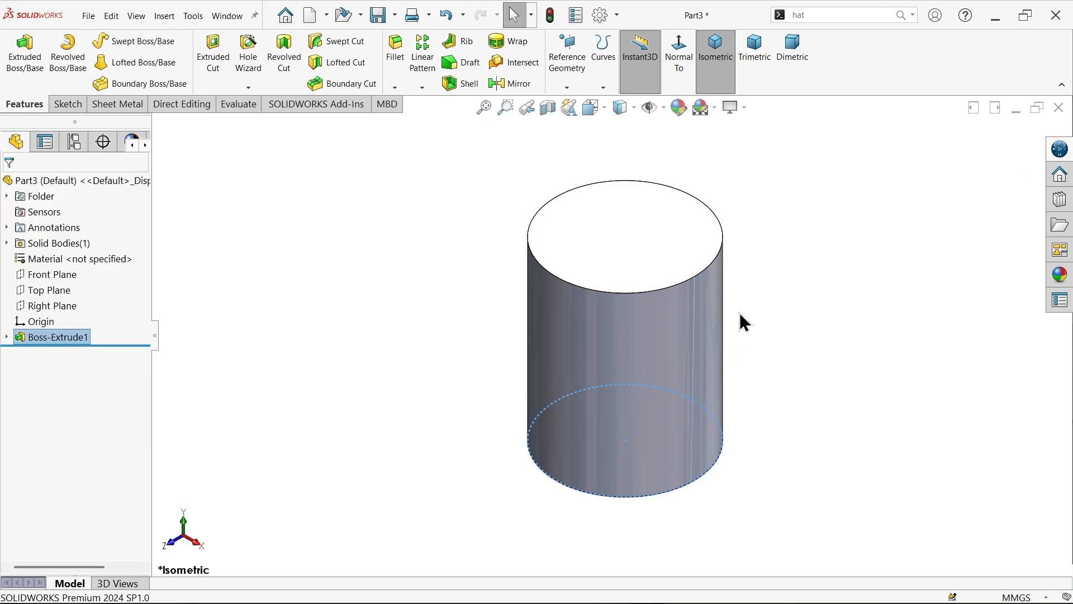
Apply a medium blue colour from the standard swatches to the whole part.
{"action": "left_click", "coordinate": [396, 343]}
{"action": "scroll", "coordinate": [804, 351], "scroll_direction": "down", "scroll_amount": 2}
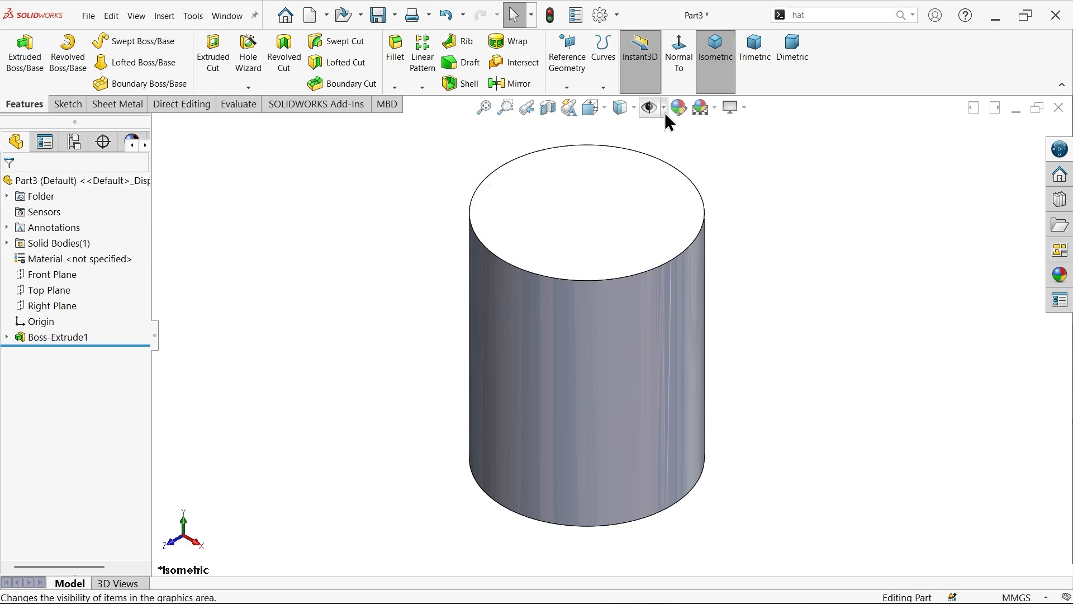
{"action": "left_click", "coordinate": [681, 108]}
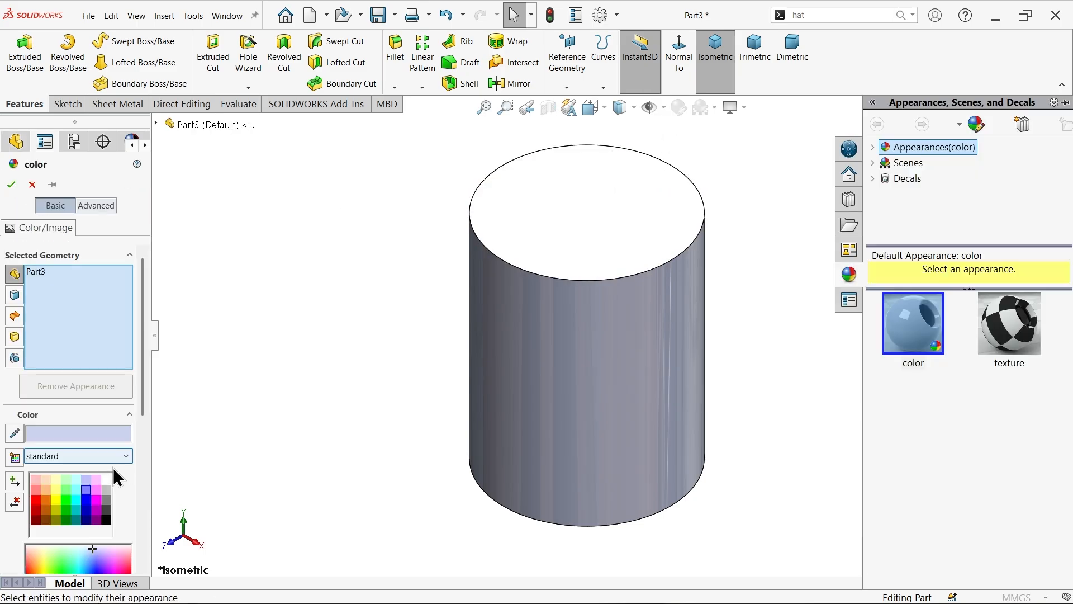
{"action": "left_click", "coordinate": [87, 489]}
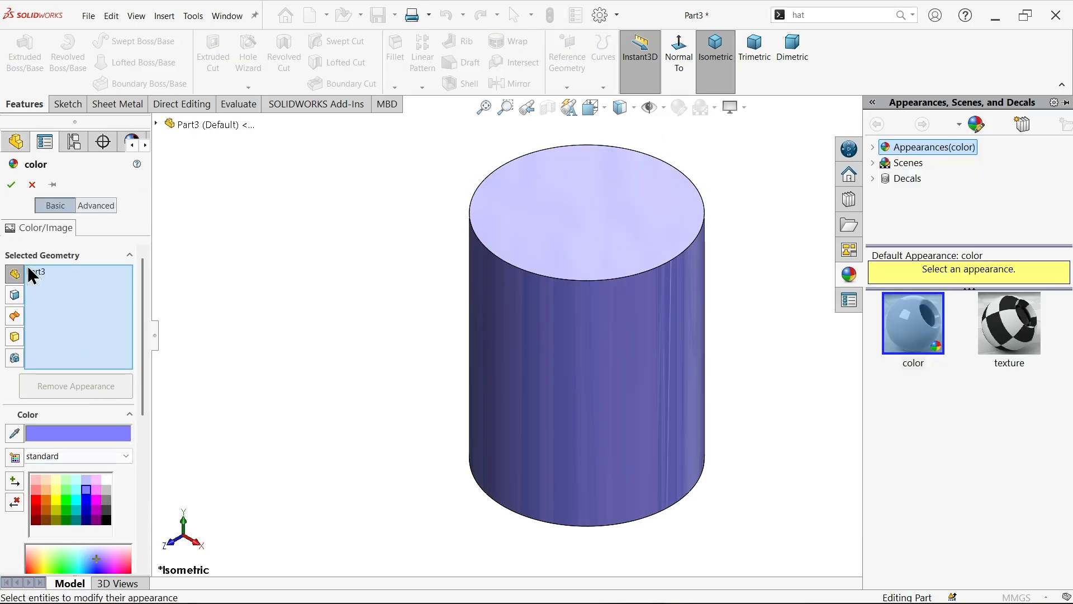
{"action": "left_click", "coordinate": [11, 185]}
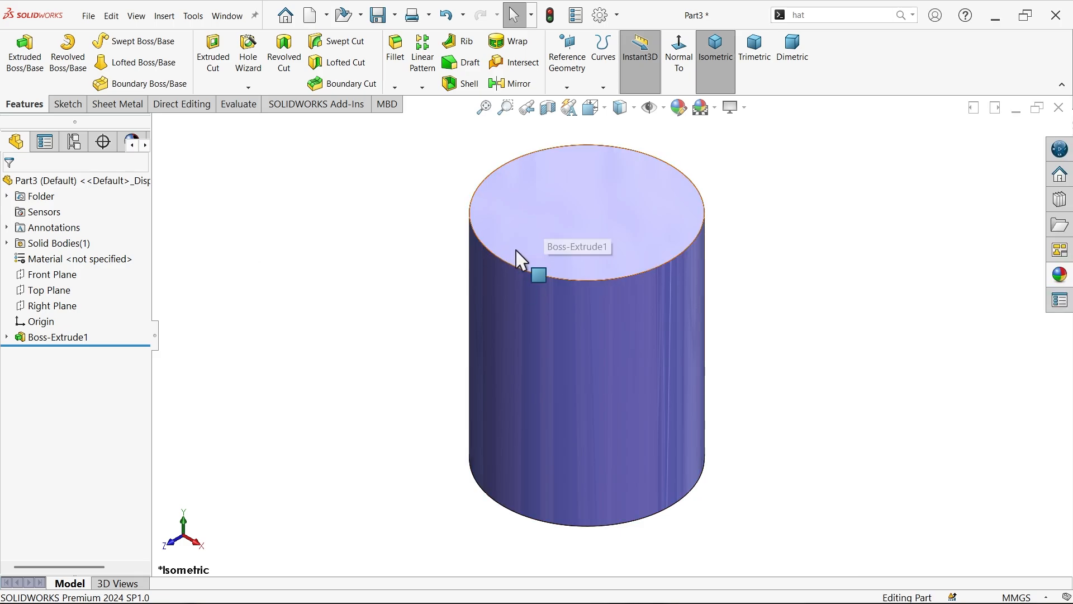
Sketch a small corner rectangle on the Front Plane near the cylinder's upper end, starting on its outer edge at X 43, Y about 102 mm.
{"action": "left_click", "coordinate": [63, 274]}
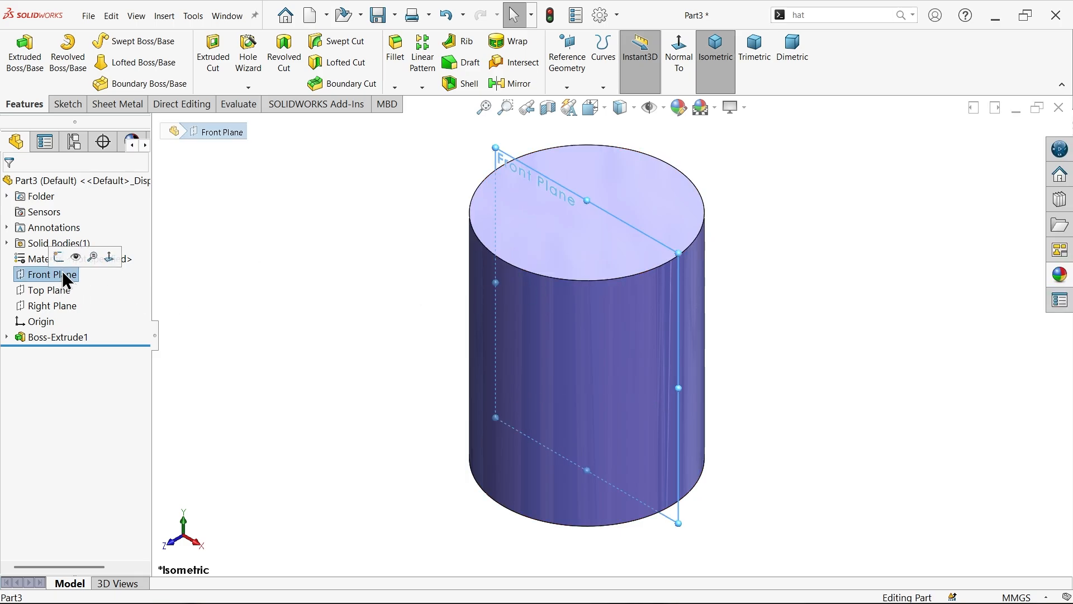
{"action": "left_click", "coordinate": [59, 257]}
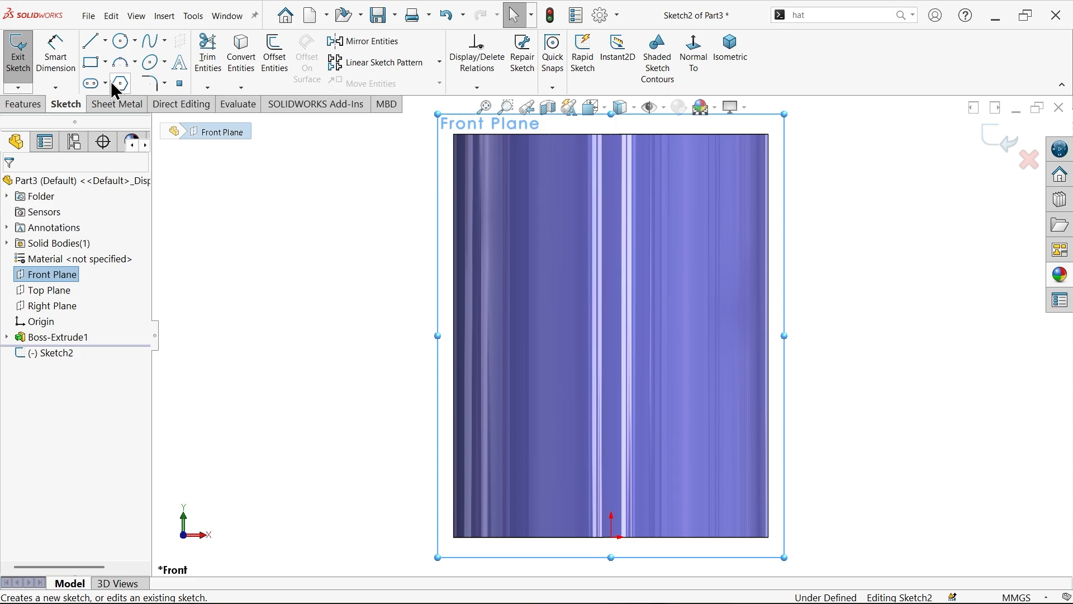
{"action": "left_click", "coordinate": [93, 60]}
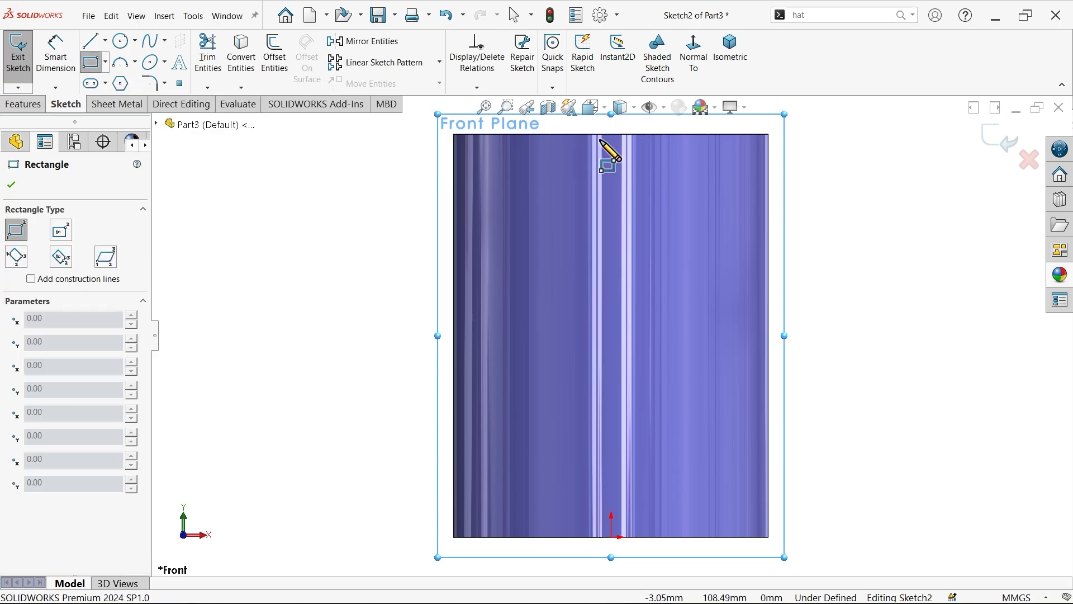
{"action": "scroll", "coordinate": [727, 162], "scroll_direction": "down", "scroll_amount": 2}
{"action": "left_click", "coordinate": [794, 188]}
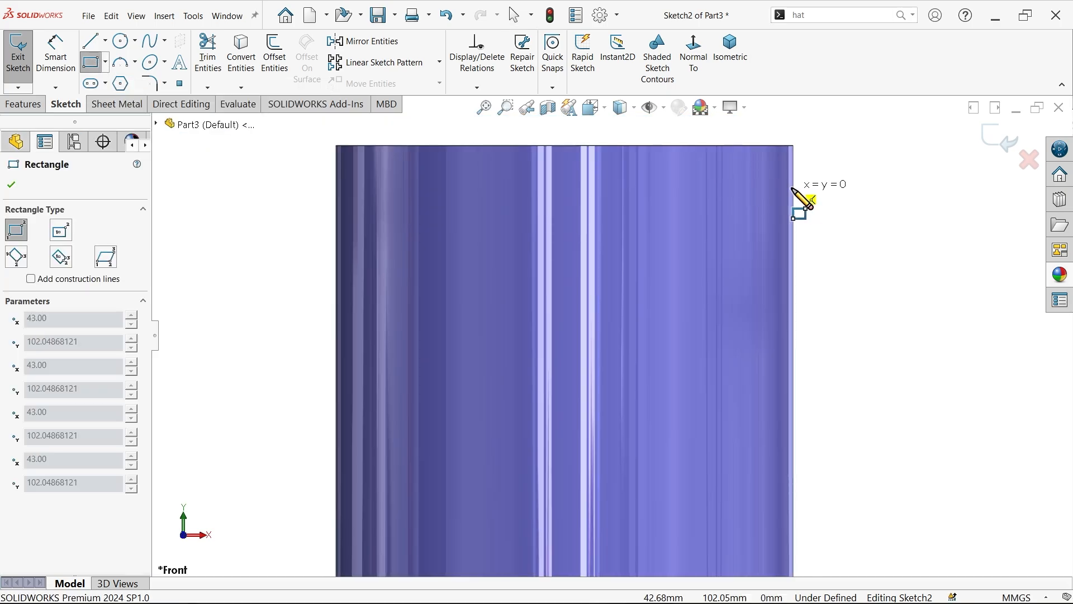
{"action": "left_click", "coordinate": [744, 221]}
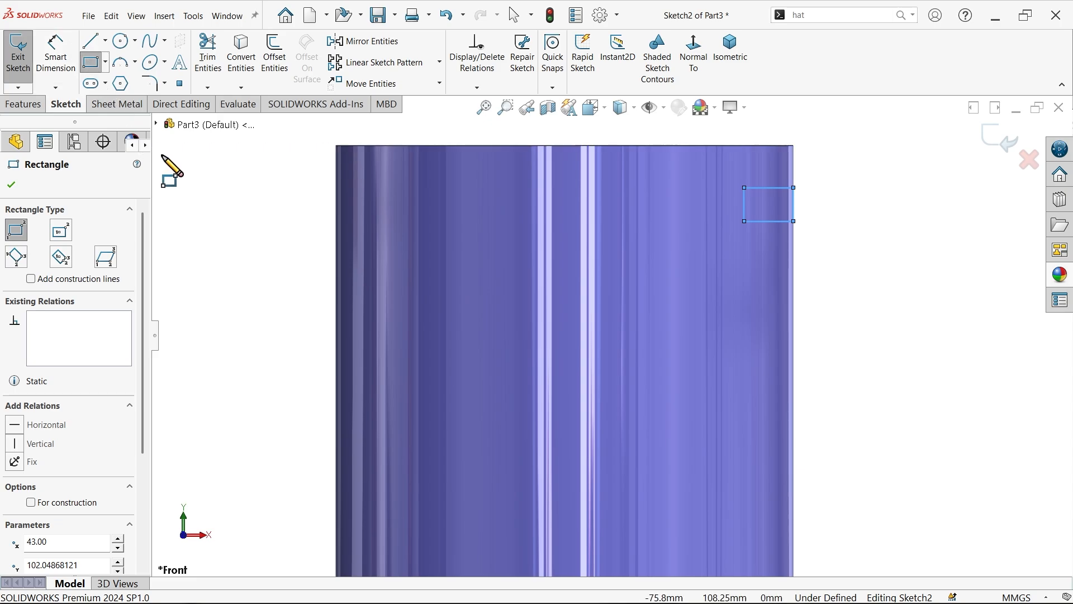
Draw a vertical centerline about 26 mm long, running down from the midpoint of the cylinder's top edge.
{"action": "left_click", "coordinate": [104, 40]}
{"action": "left_click", "coordinate": [112, 75]}
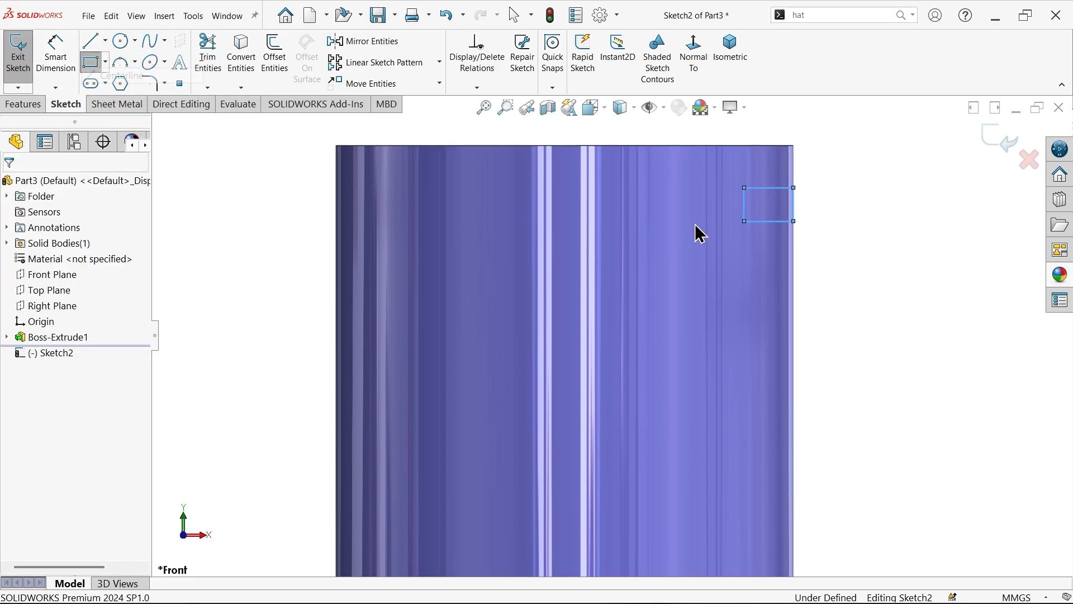
{"action": "left_click", "coordinate": [565, 146]}
{"action": "left_click", "coordinate": [565, 281]}
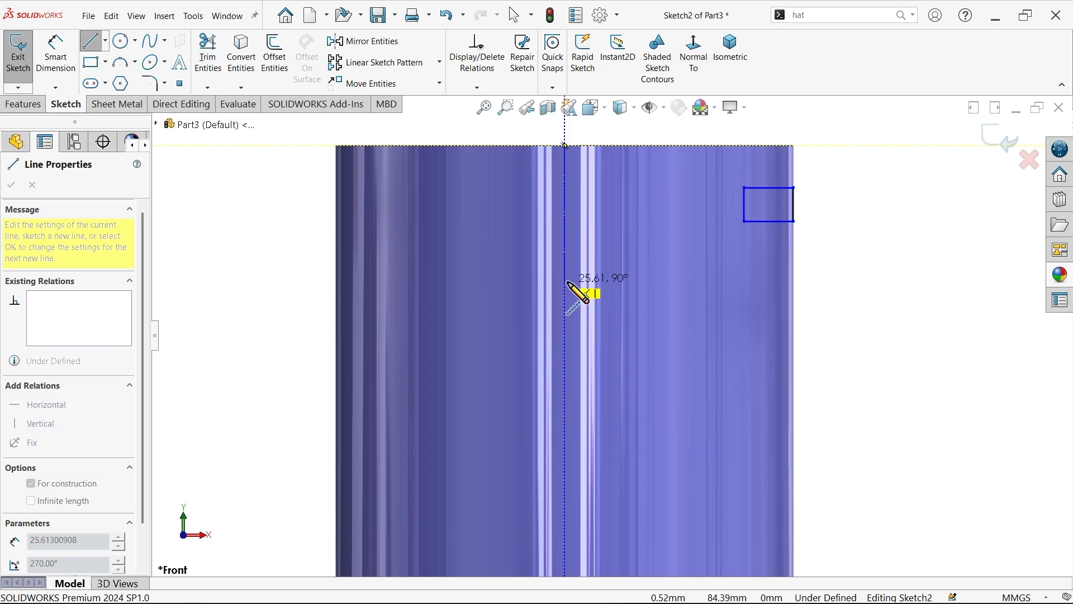
{"action": "right_click", "coordinate": [607, 266]}
{"action": "left_click", "coordinate": [643, 274]}
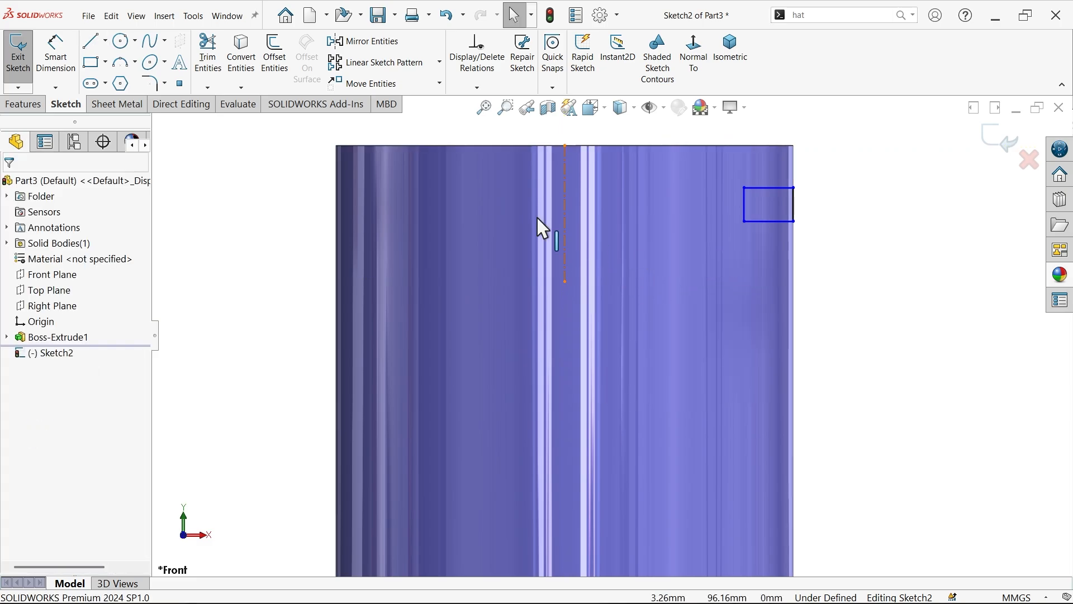
Dimension the height of the small rectangle as 4.3 mm.
{"action": "left_click", "coordinate": [55, 56]}
{"action": "scroll", "coordinate": [825, 136], "scroll_direction": "down", "scroll_amount": 2}
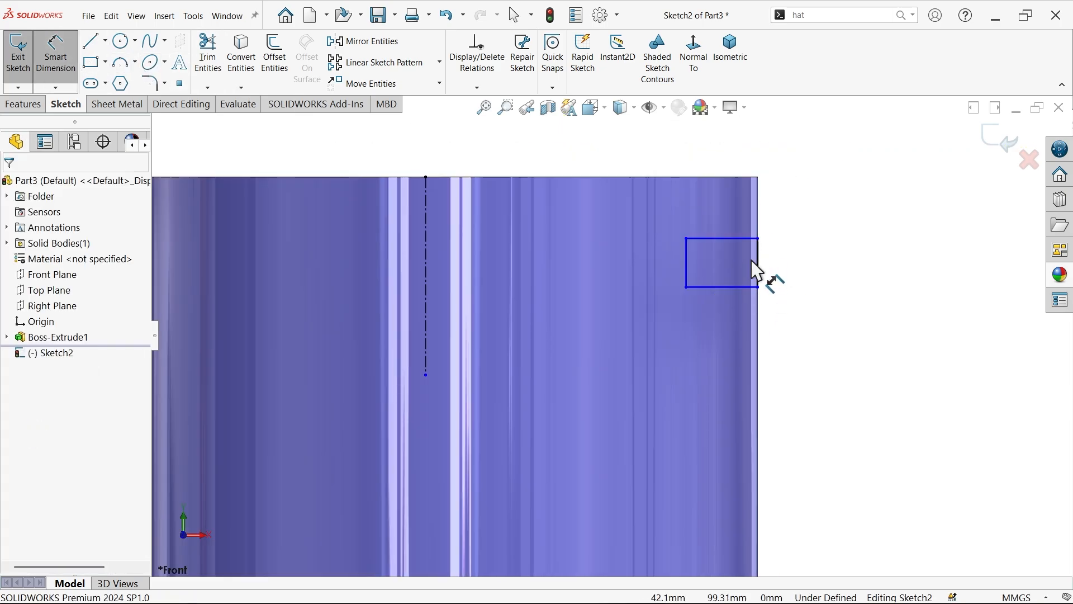
{"action": "left_click", "coordinate": [760, 270]}
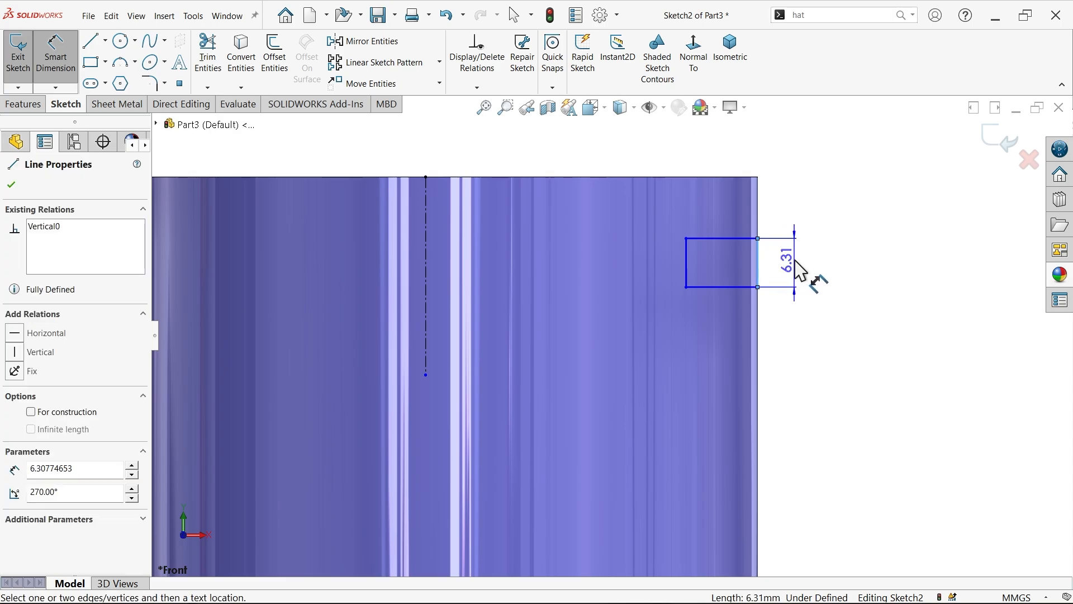
{"action": "left_click", "coordinate": [815, 282]}
{"action": "type", "text": "4.3"}
{"action": "key", "text": "Return"}
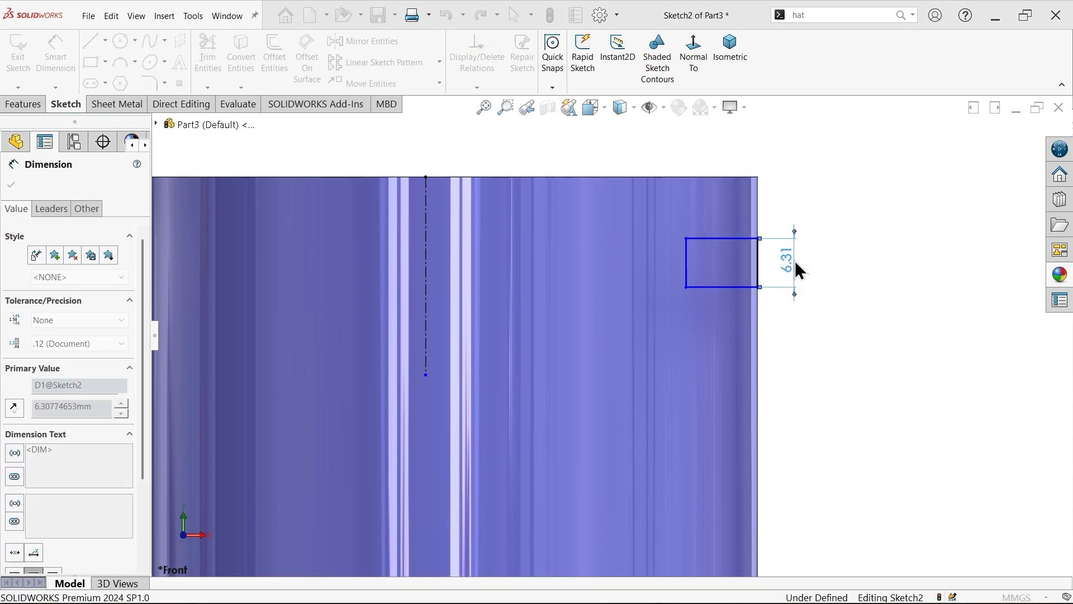
Dimension the distance from the rectangle's upper line to the cylinder's top edge as 7.3 mm.
{"action": "left_click", "coordinate": [732, 254]}
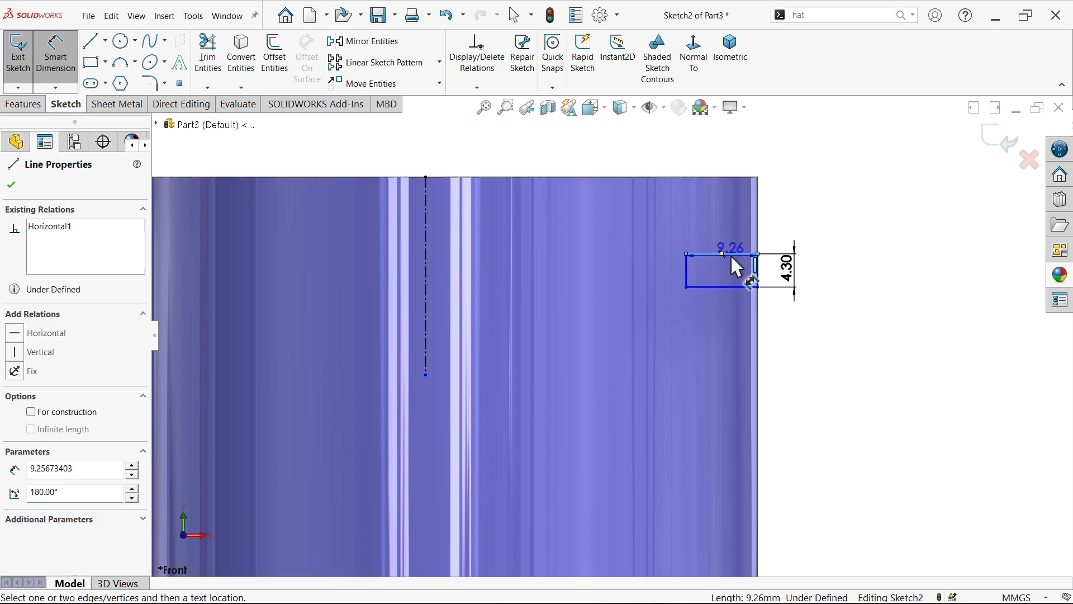
{"action": "left_click", "coordinate": [738, 177]}
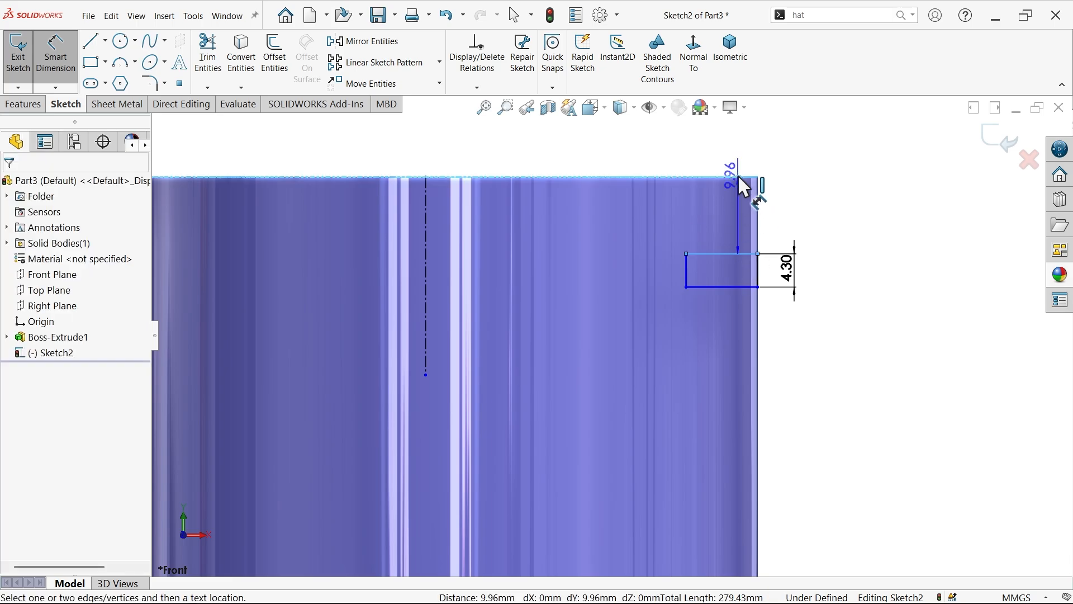
{"action": "left_click", "coordinate": [805, 198]}
{"action": "type", "text": "7.5"}
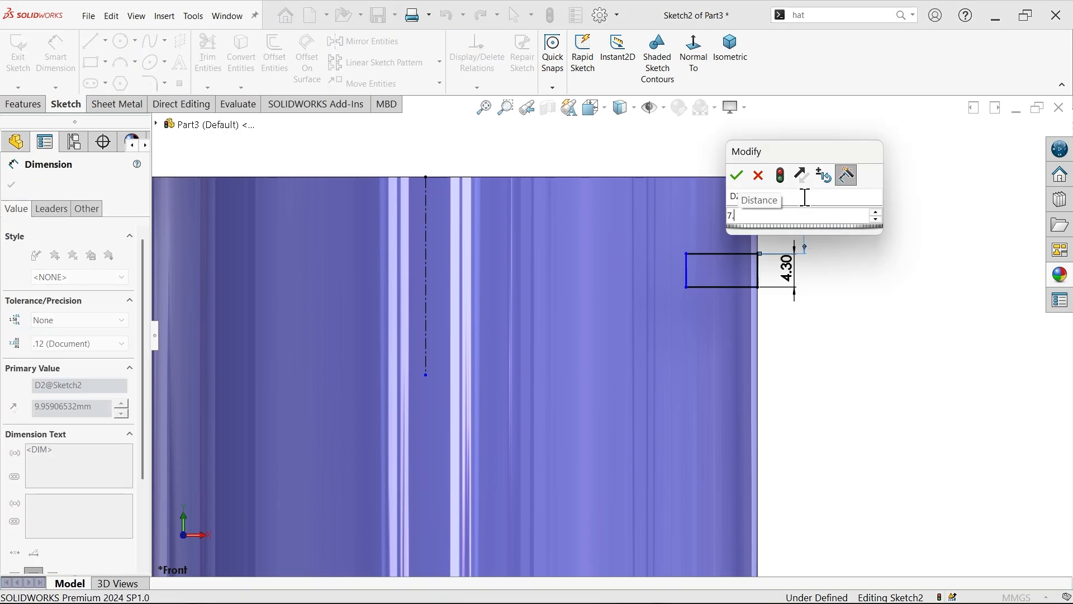
{"action": "key", "text": "Return"}
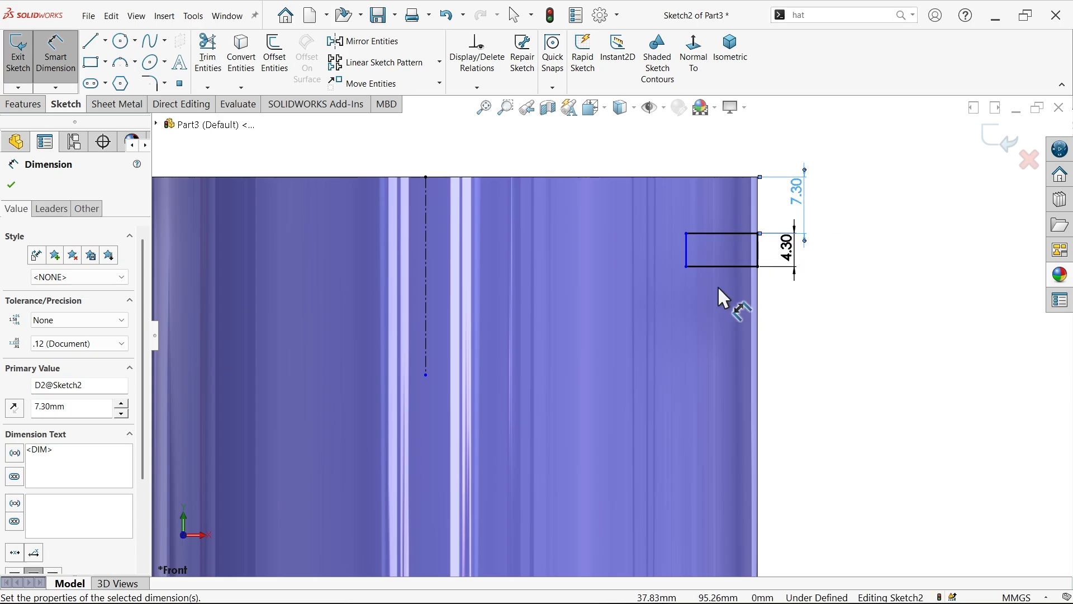
Add a doubled diameter dimension of 76.6 mm between the rectangle's inner vertical line and the centerline.
{"action": "scroll", "coordinate": [609, 283], "scroll_direction": "up", "scroll_amount": 2}
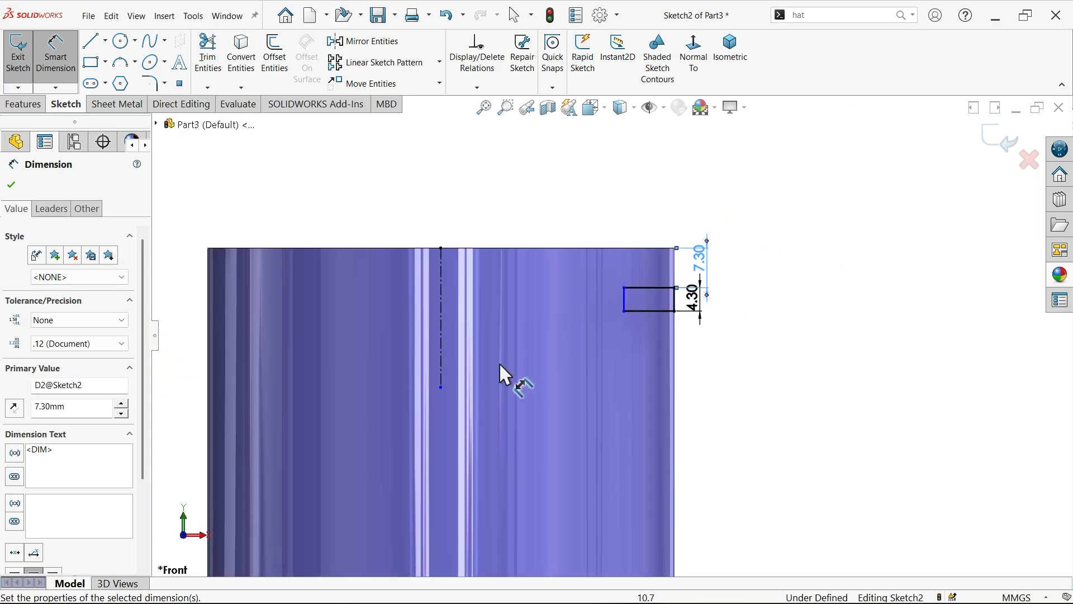
{"action": "scroll", "coordinate": [470, 378], "scroll_direction": "down", "scroll_amount": 1}
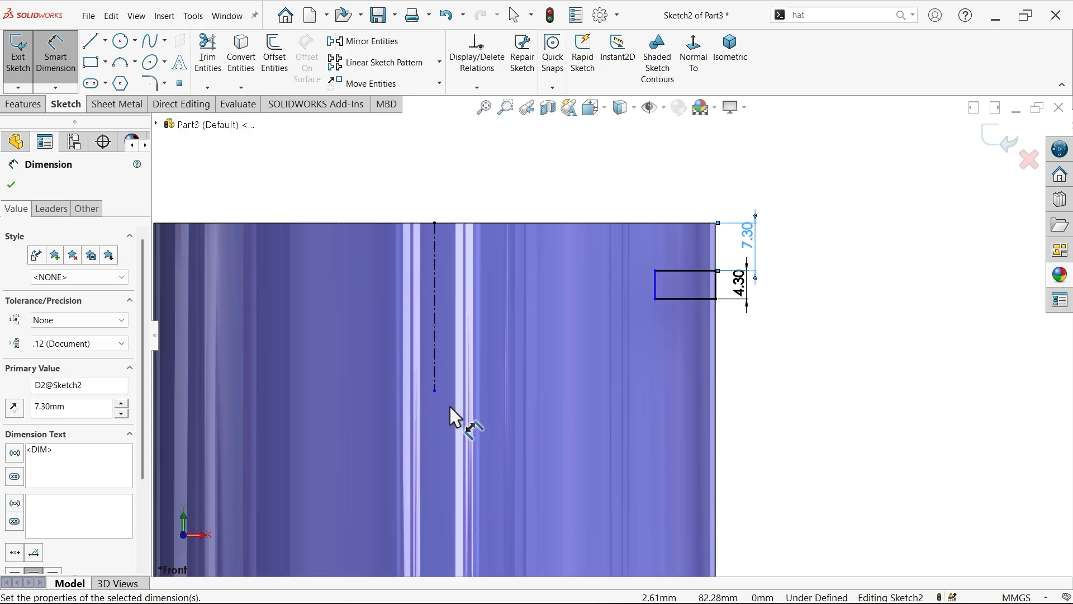
{"action": "left_click", "coordinate": [656, 286]}
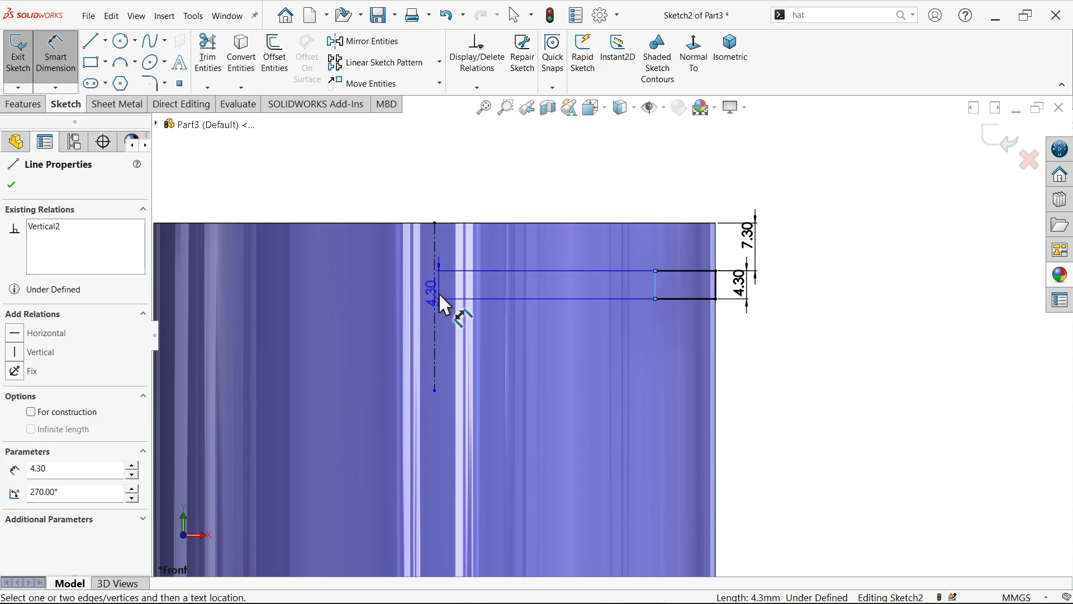
{"action": "left_click", "coordinate": [435, 291]}
{"action": "left_click", "coordinate": [408, 180]}
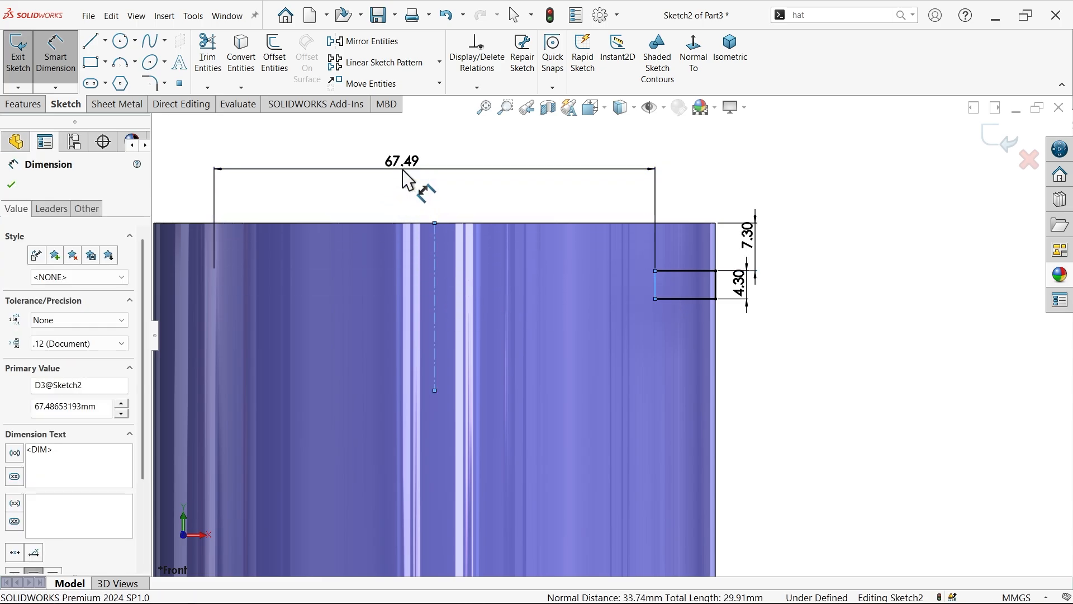
{"action": "type", "text": "76.6"}
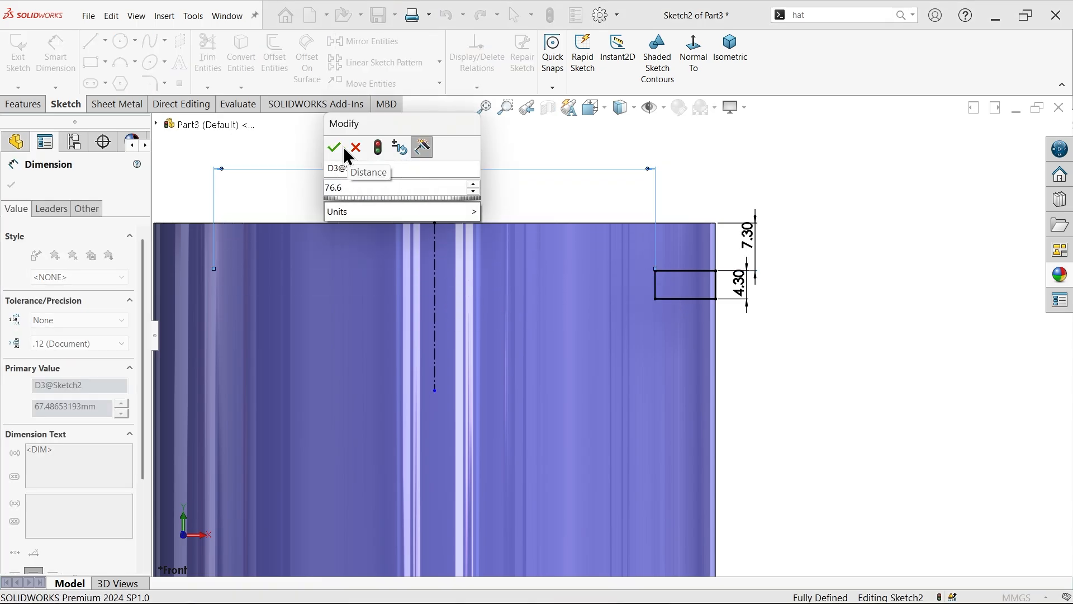
{"action": "left_click", "coordinate": [335, 148]}
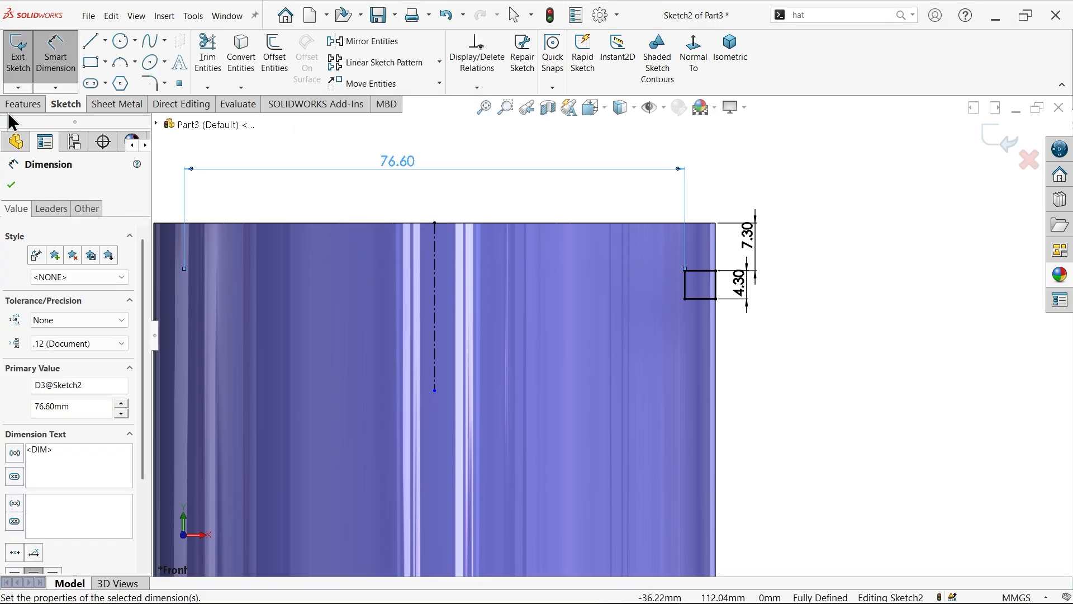
Cut the ring groove by revolving the rectangle a full 360 degrees around the centerline with Revolved Cut.
{"action": "left_click", "coordinate": [23, 104]}
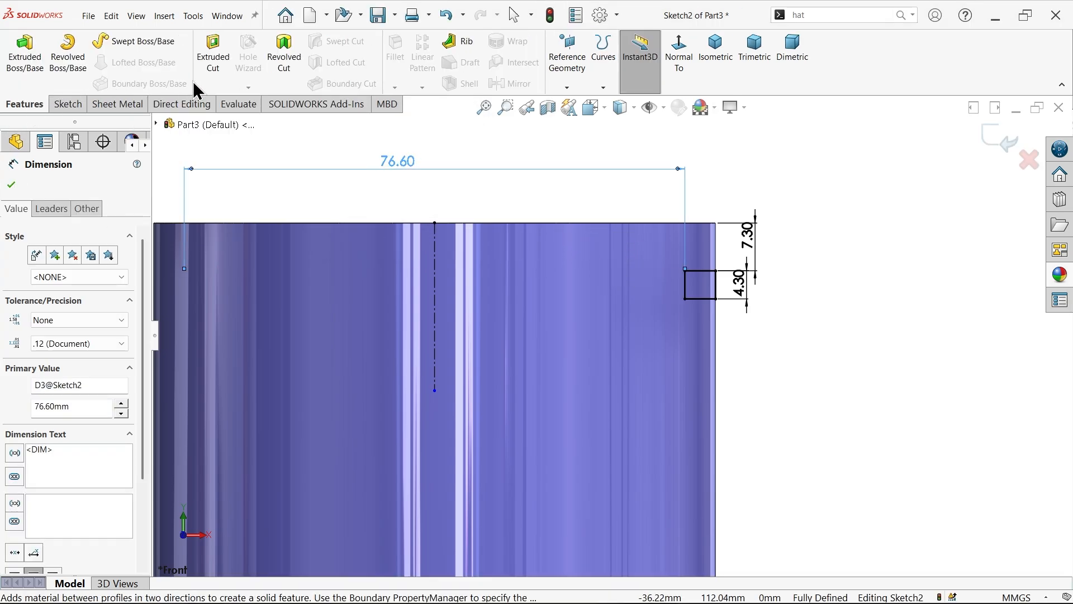
{"action": "left_click", "coordinate": [291, 66]}
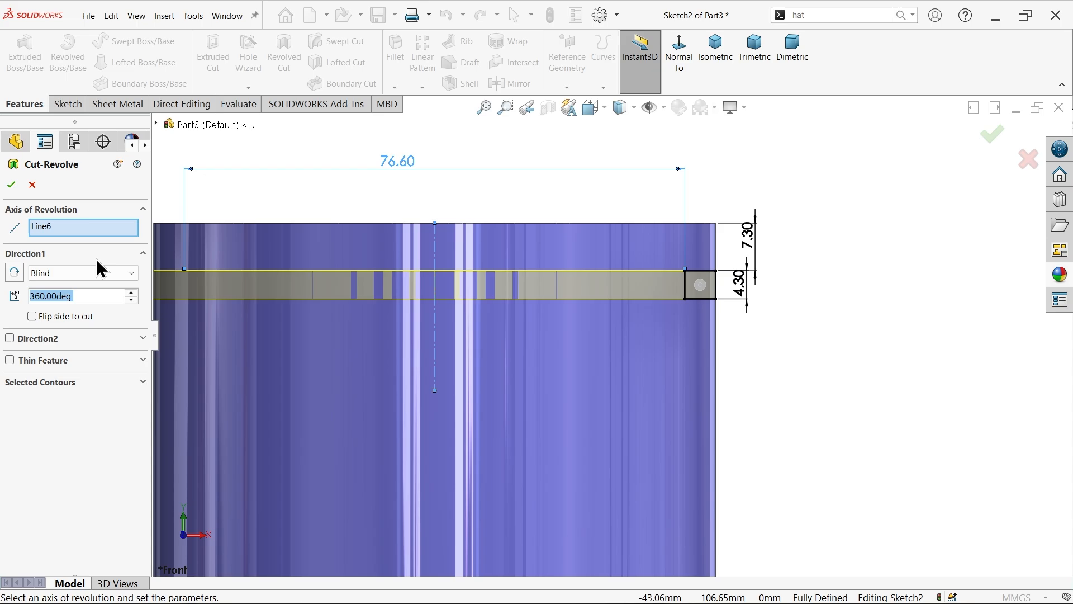
{"action": "left_click", "coordinate": [52, 229]}
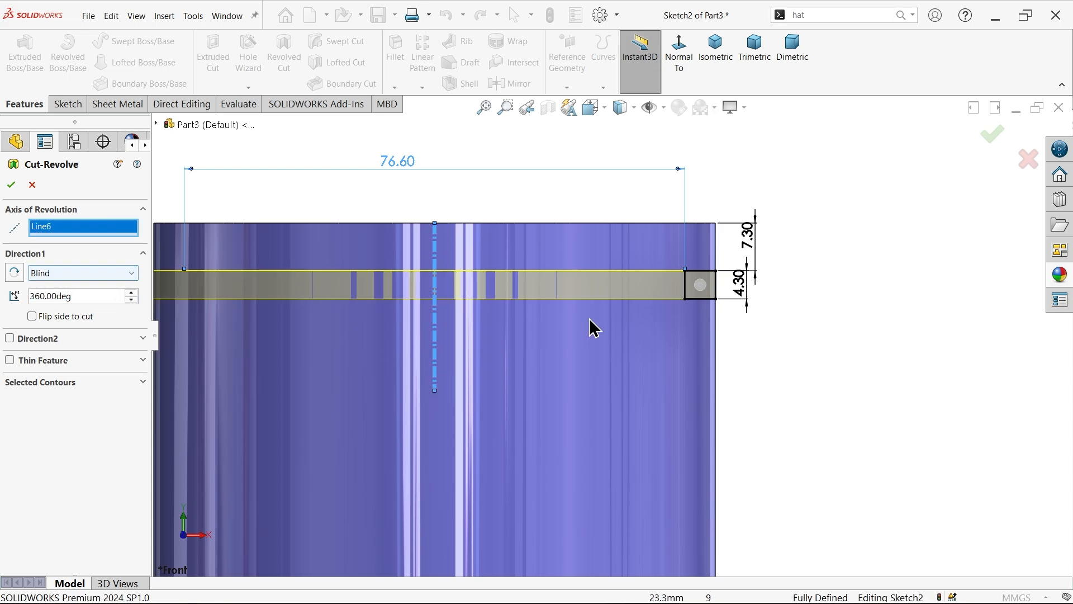
{"action": "left_click", "coordinate": [77, 302]}
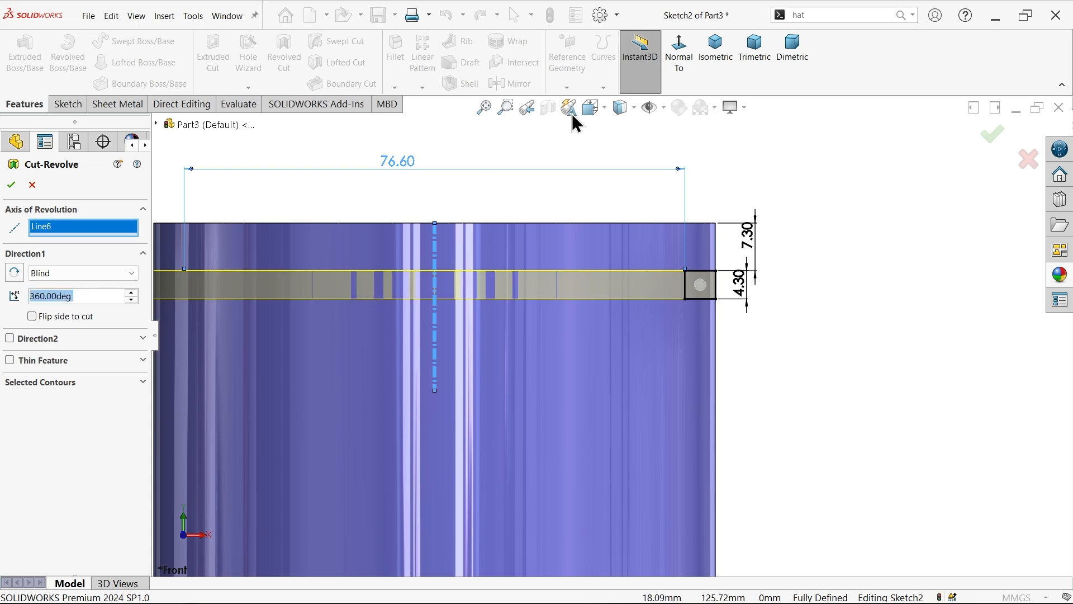
{"action": "left_click", "coordinate": [717, 53]}
{"action": "scroll", "coordinate": [693, 223], "scroll_direction": "down", "scroll_amount": 3}
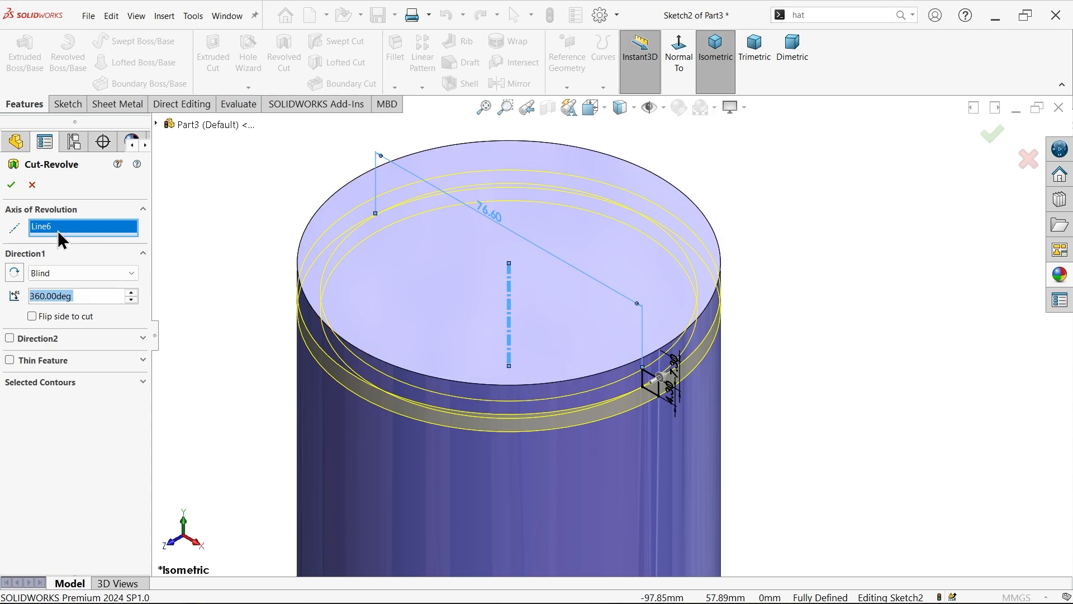
{"action": "left_click", "coordinate": [12, 185]}
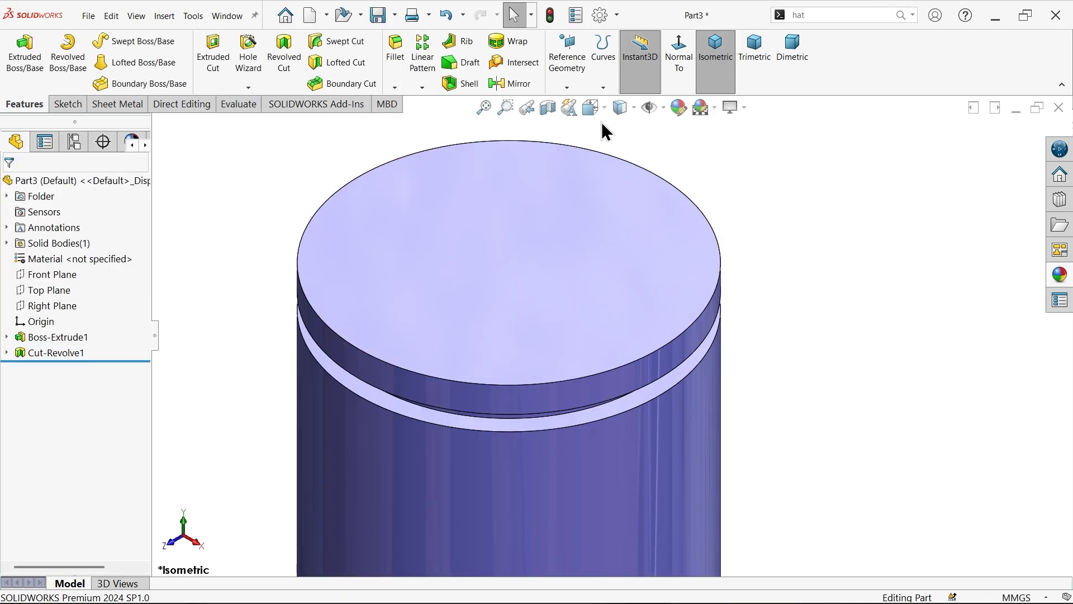
Display the temporary axes and start a Linear Pattern with the cylinder's central axis as its first direction.
{"action": "left_click", "coordinate": [649, 108]}
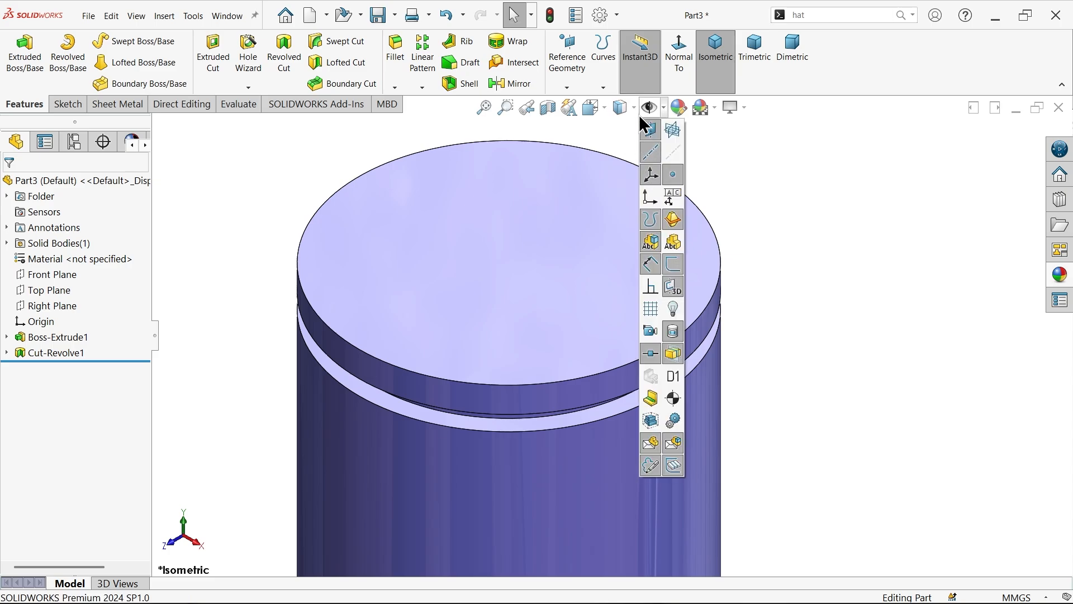
{"action": "left_click", "coordinate": [676, 161]}
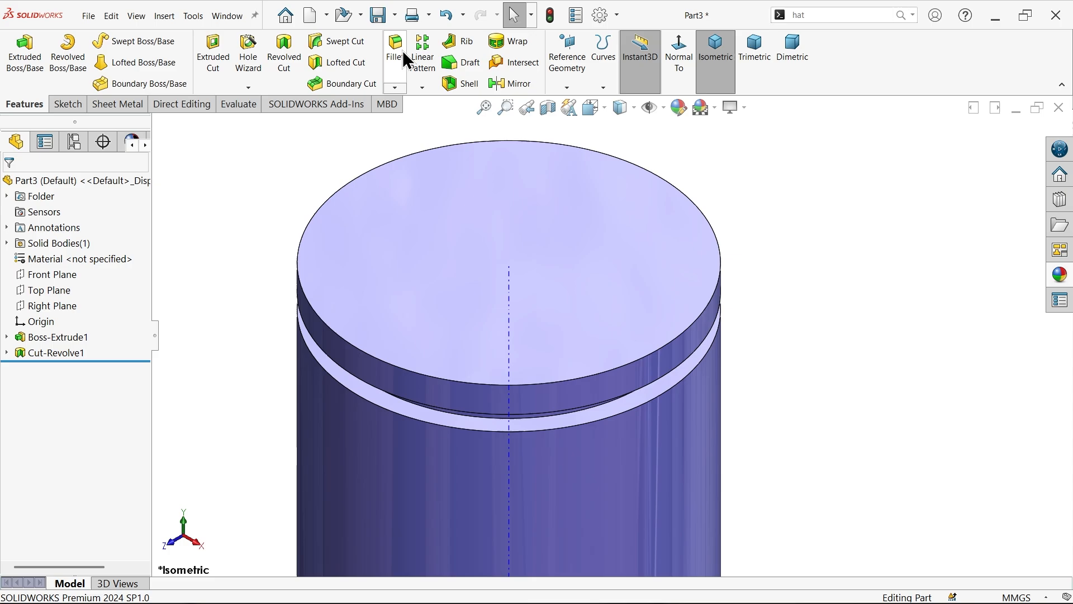
{"action": "left_click", "coordinate": [422, 72]}
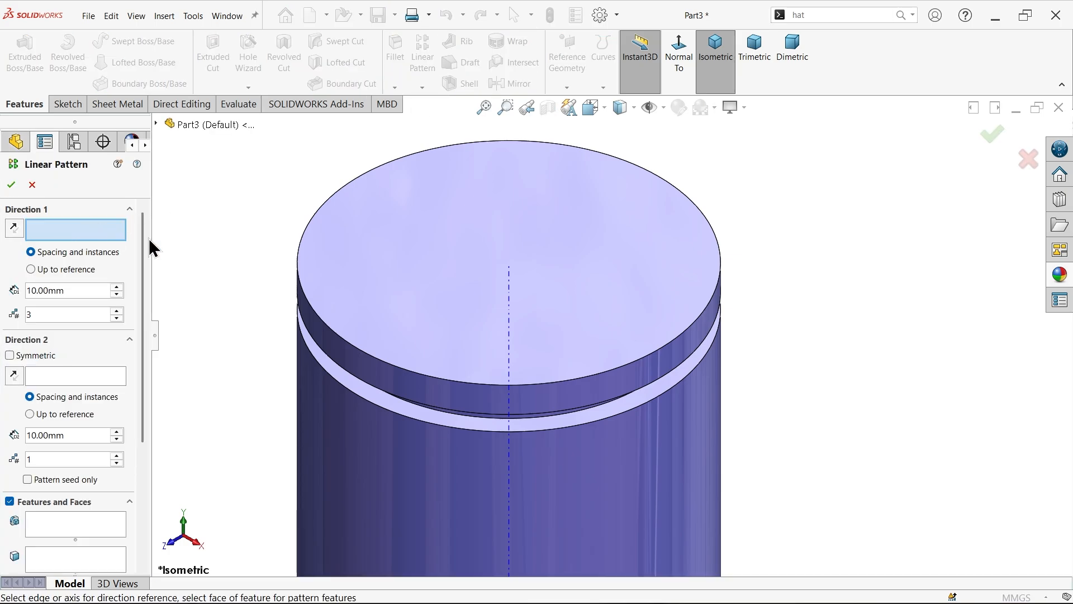
{"action": "left_click", "coordinate": [509, 328]}
{"action": "scroll", "coordinate": [587, 358], "scroll_direction": "up", "scroll_amount": 3}
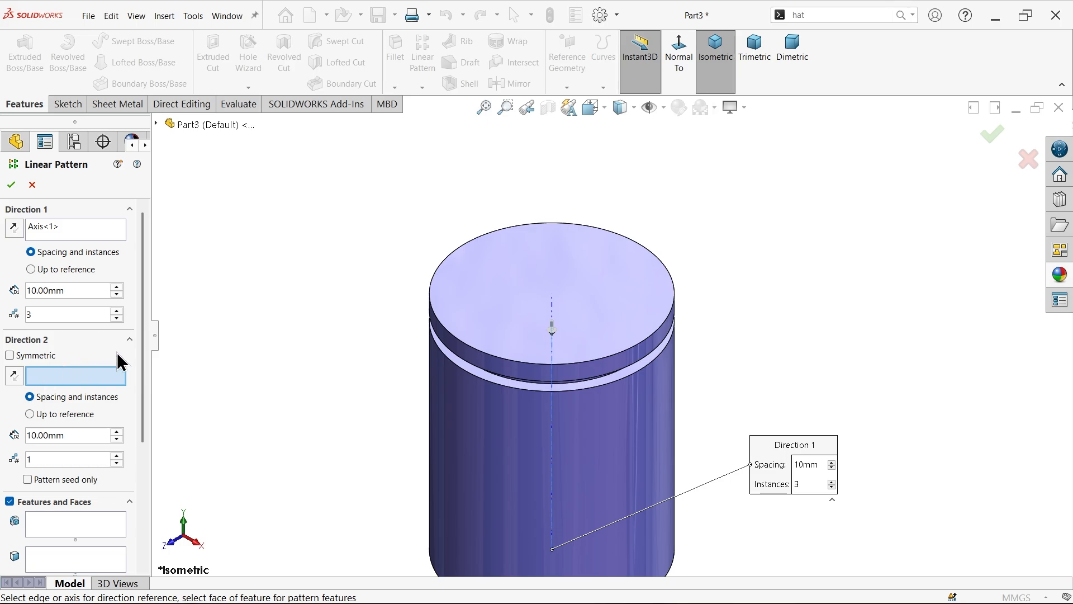
Choose the revolved groove cut as the feature to repeat in the linear pattern.
{"action": "left_click", "coordinate": [130, 340]}
{"action": "left_click", "coordinate": [74, 389]}
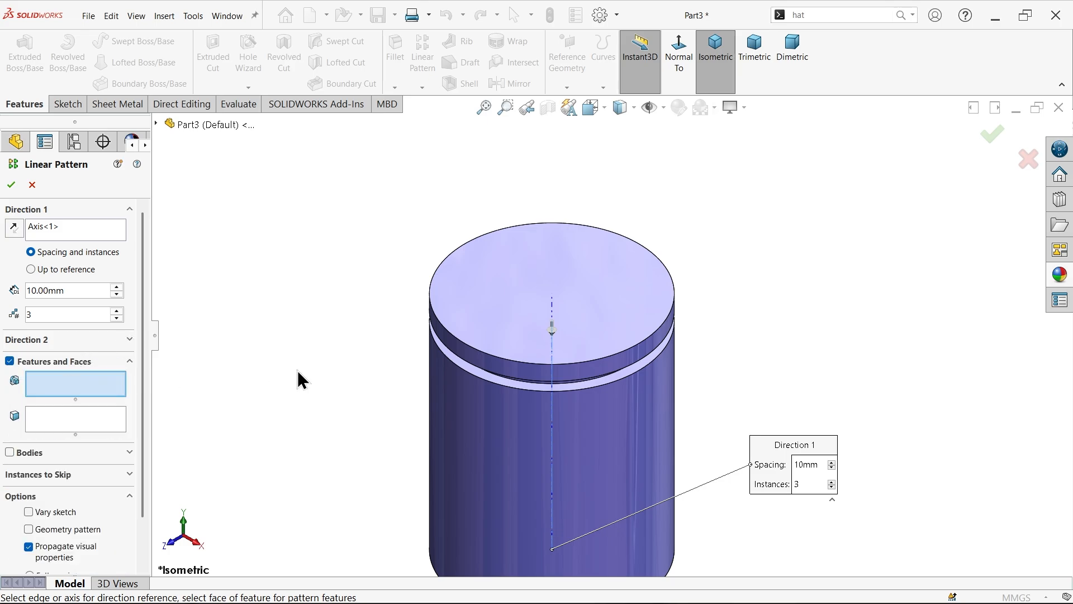
{"action": "scroll", "coordinate": [530, 393], "scroll_direction": "down", "scroll_amount": 3}
{"action": "left_click", "coordinate": [604, 398]}
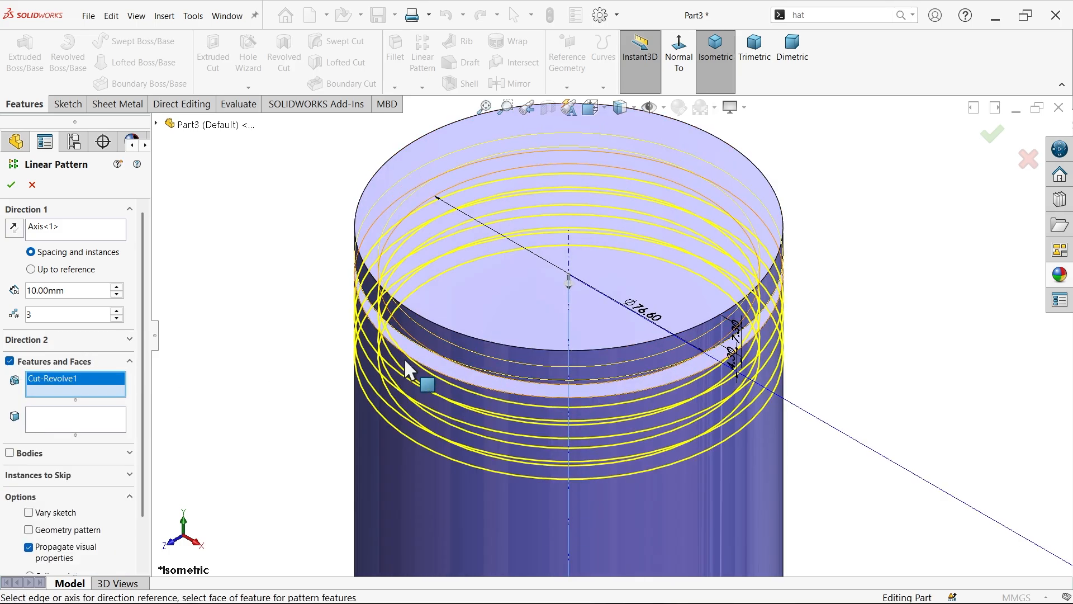
View the groove pattern preview from the front, then switch to the piston drawing image and check the groove spacings in Detail A.
{"action": "left_click", "coordinate": [681, 73]}
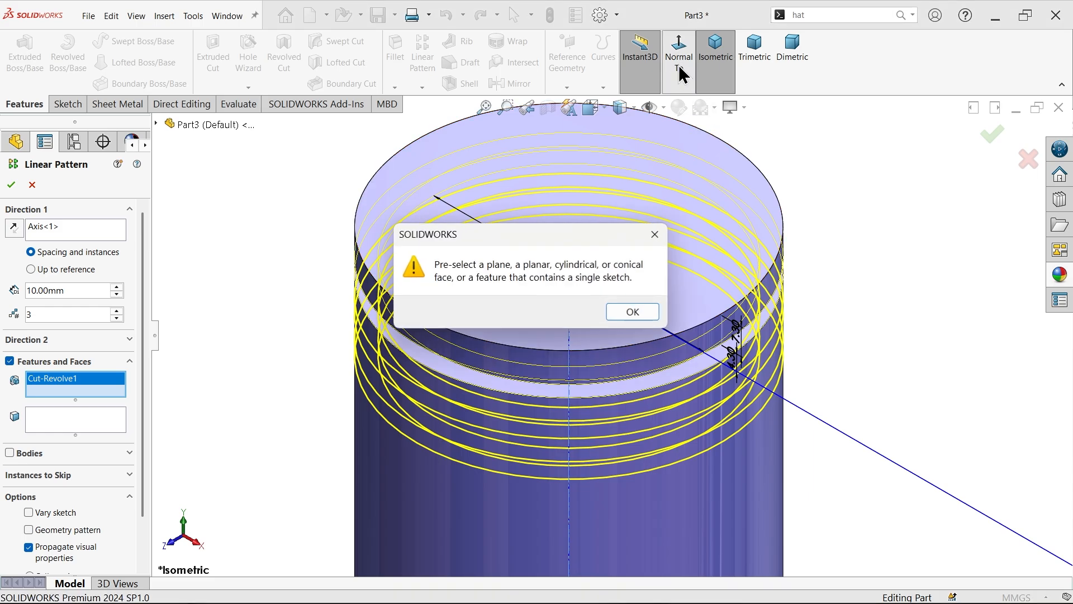
{"action": "left_click", "coordinate": [652, 233]}
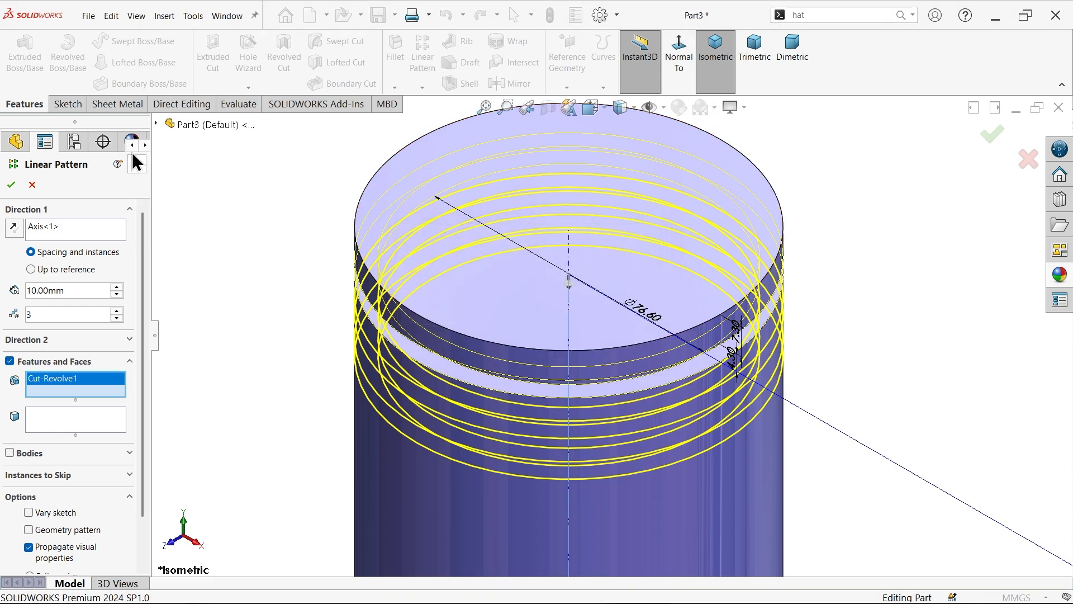
{"action": "left_click", "coordinate": [157, 124]}
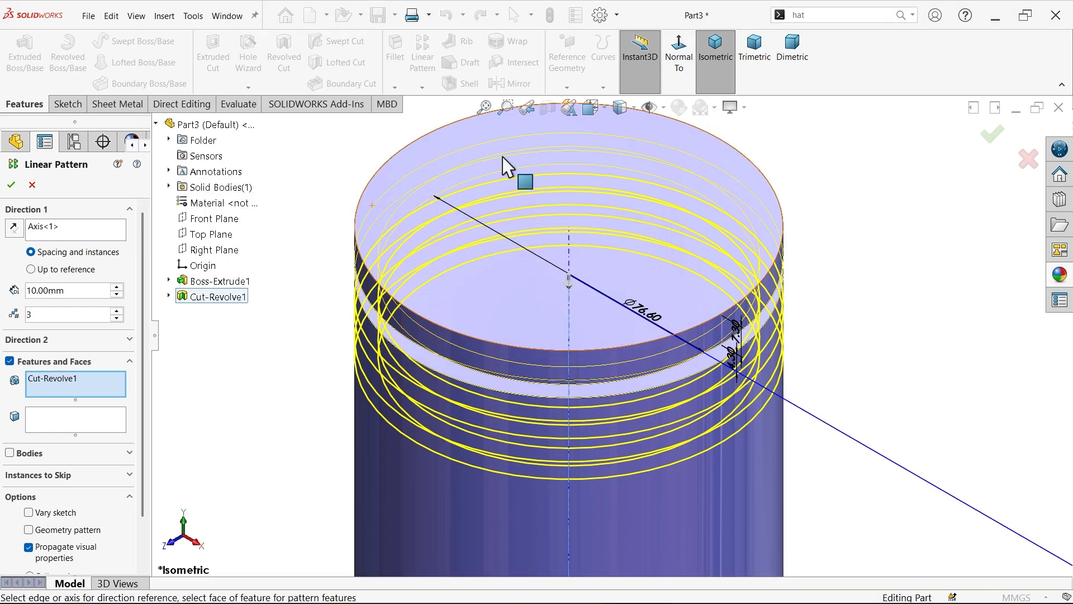
{"action": "left_click", "coordinate": [608, 117]}
{"action": "left_click", "coordinate": [401, 414]}
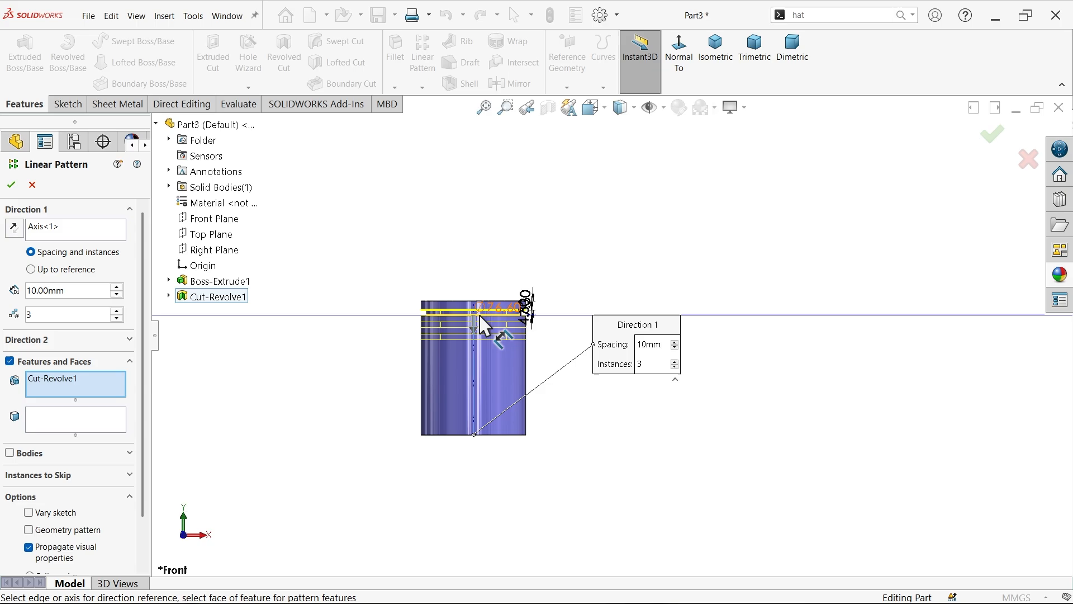
{"action": "scroll", "coordinate": [480, 317], "scroll_direction": "up", "scroll_amount": 5}
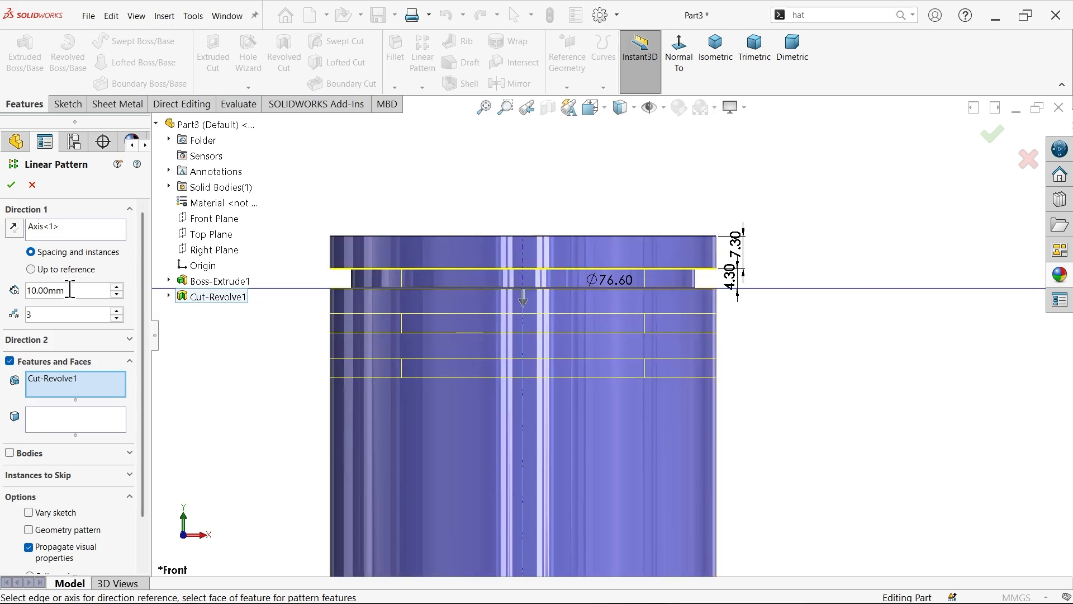
{"action": "key", "text": "alt+Tab"}
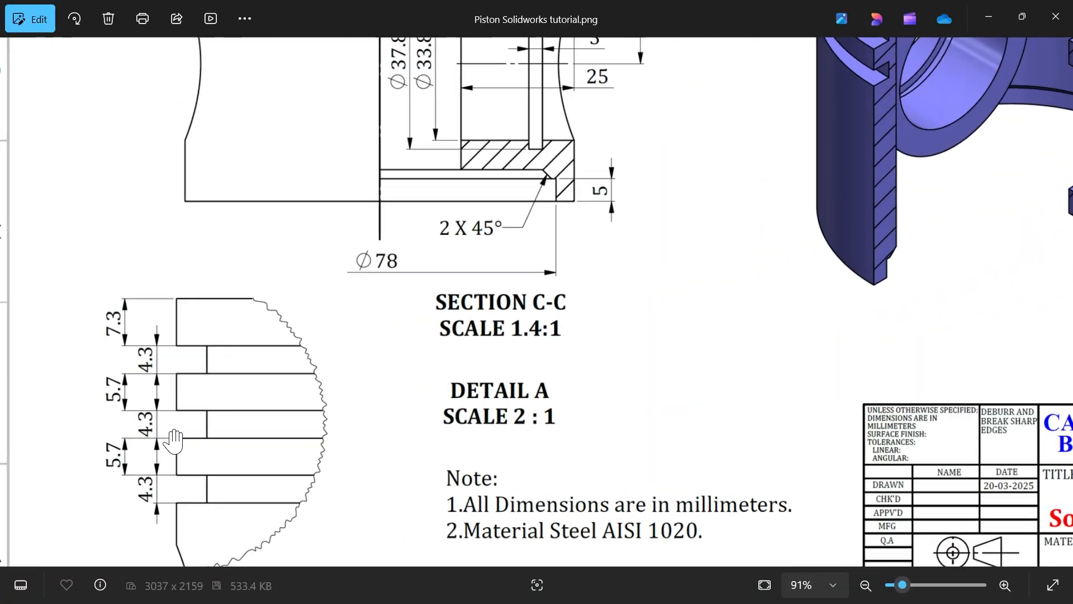
{"action": "left_click_drag", "start_coordinate": [175, 444], "coordinate": [235, 380]}
{"action": "scroll", "coordinate": [345, 352], "scroll_direction": "up", "scroll_amount": 1}
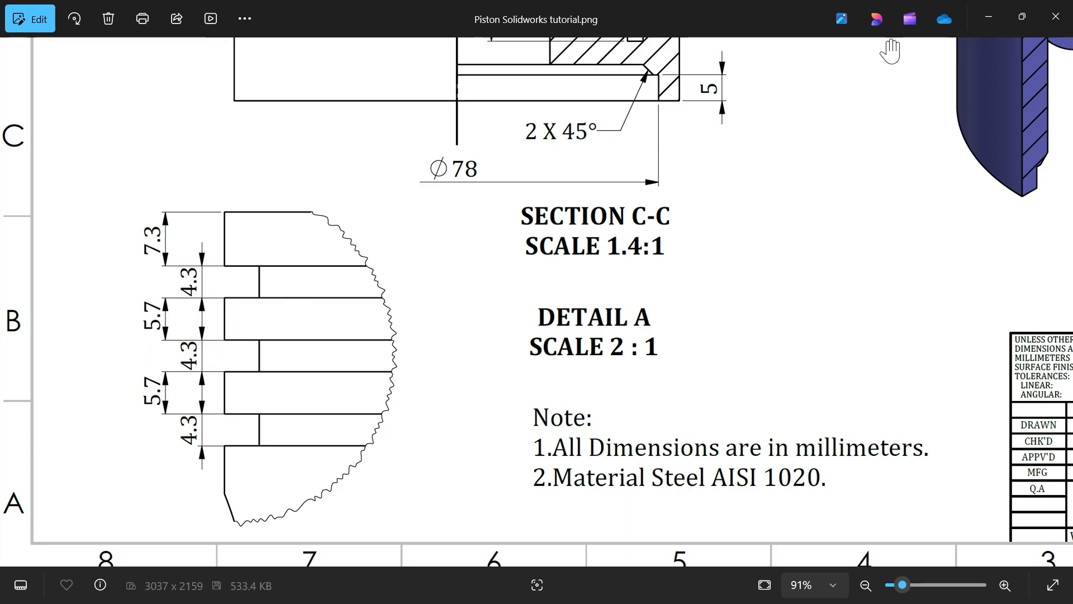
Return to SOLIDWORKS, finish the groove pattern with three instances spaced 10 mm apart, and hide the temporary axes.
{"action": "left_click", "coordinate": [988, 17]}
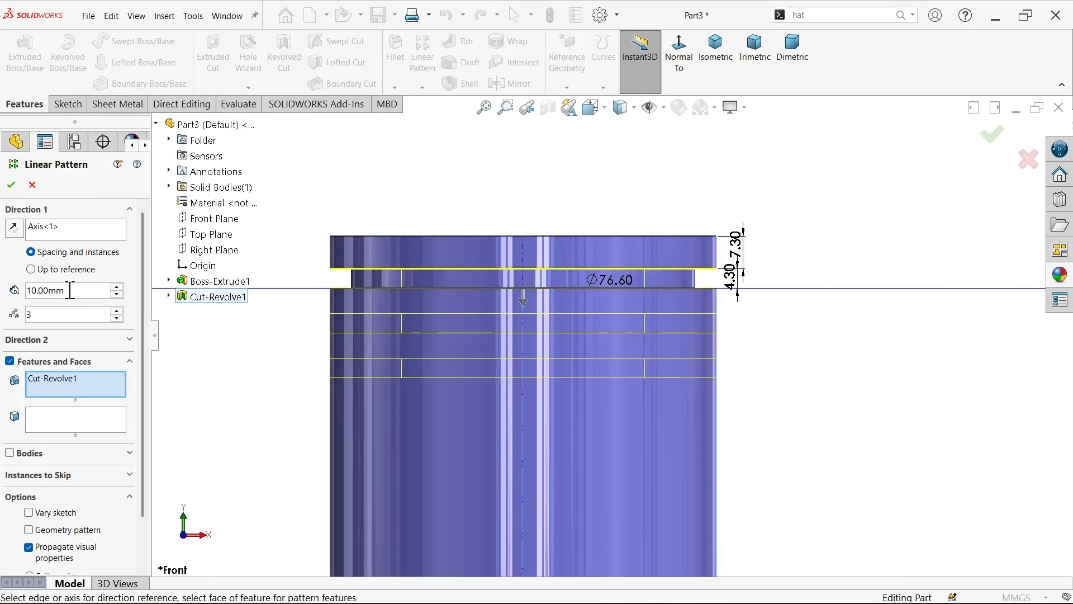
{"action": "left_click", "coordinate": [34, 319]}
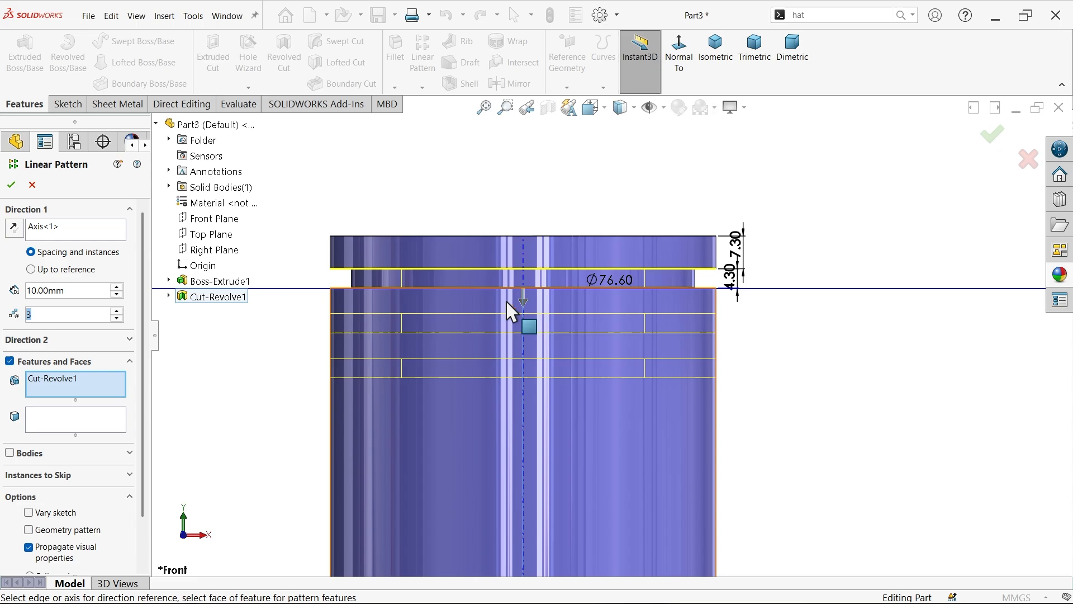
{"action": "left_click", "coordinate": [14, 187]}
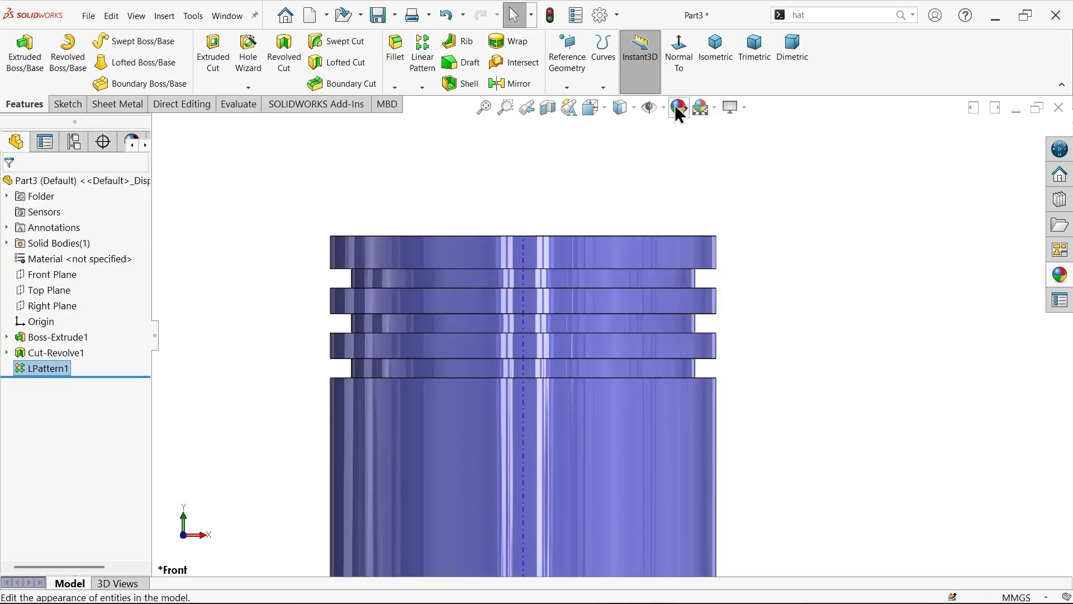
{"action": "left_click", "coordinate": [664, 108]}
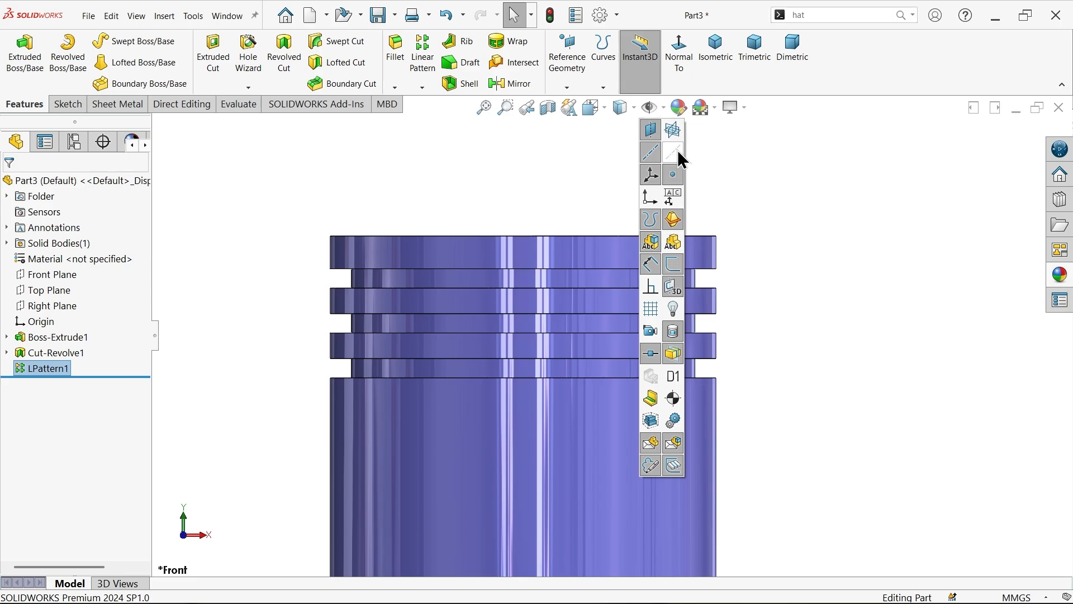
Measure the width of the uppermost groove and the distance between the first and second grooves using their edges.
{"action": "scroll", "coordinate": [710, 283], "scroll_direction": "down", "scroll_amount": 3}
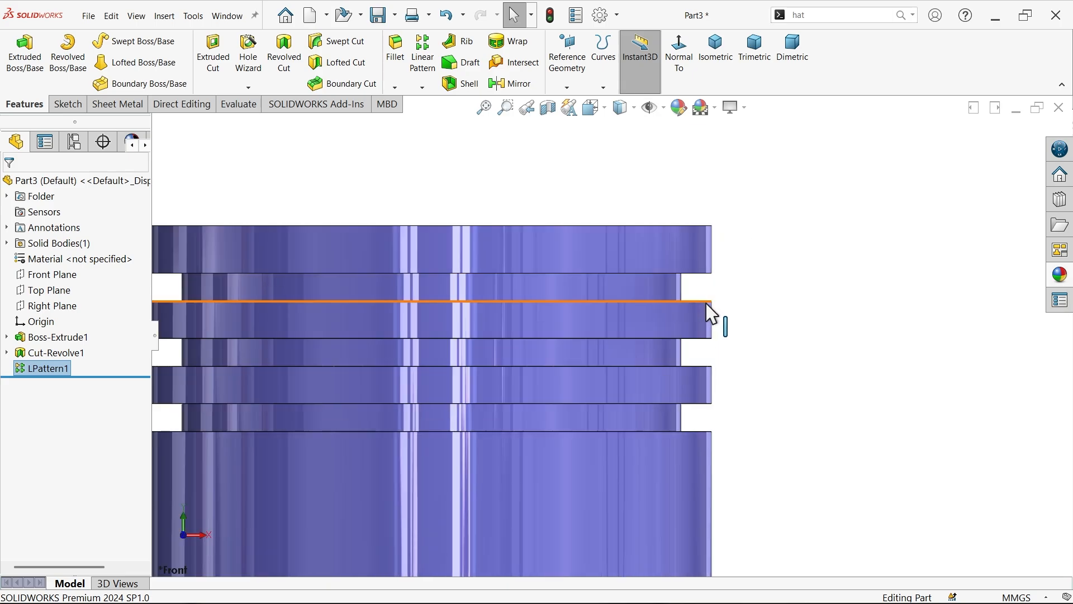
{"action": "left_click", "coordinate": [708, 304]}
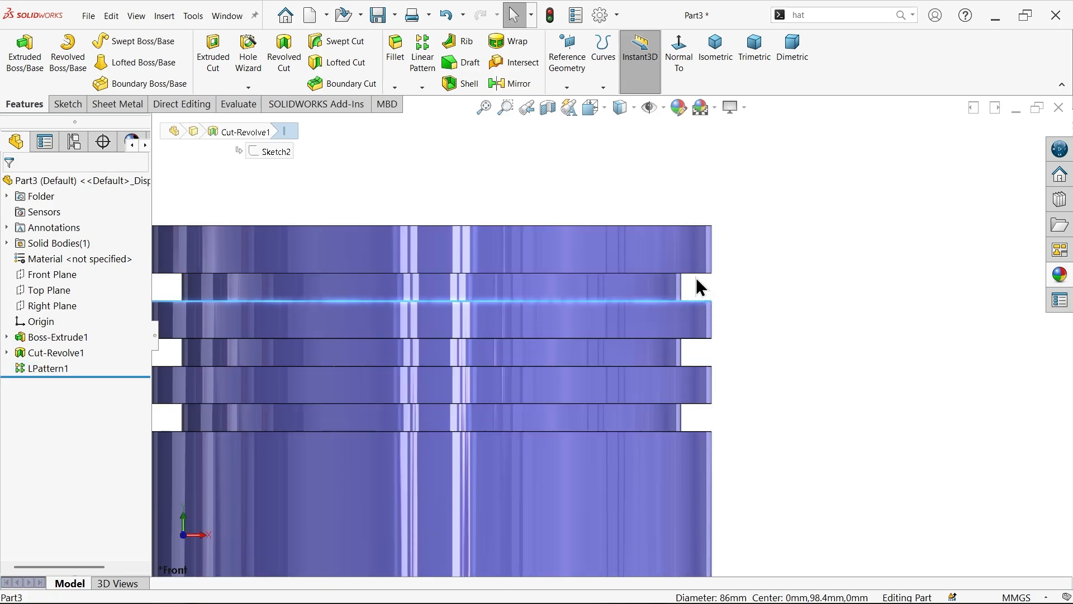
{"action": "left_click", "coordinate": [705, 275], "text": "ctrl"}
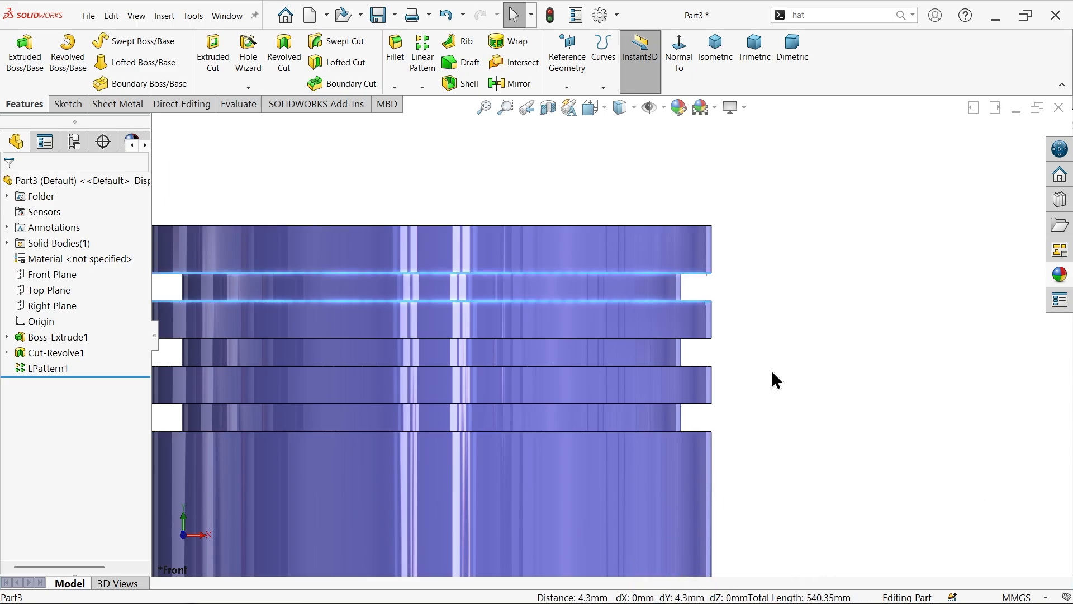
{"action": "left_click", "coordinate": [733, 335]}
{"action": "scroll", "coordinate": [713, 324], "scroll_direction": "down", "scroll_amount": 2}
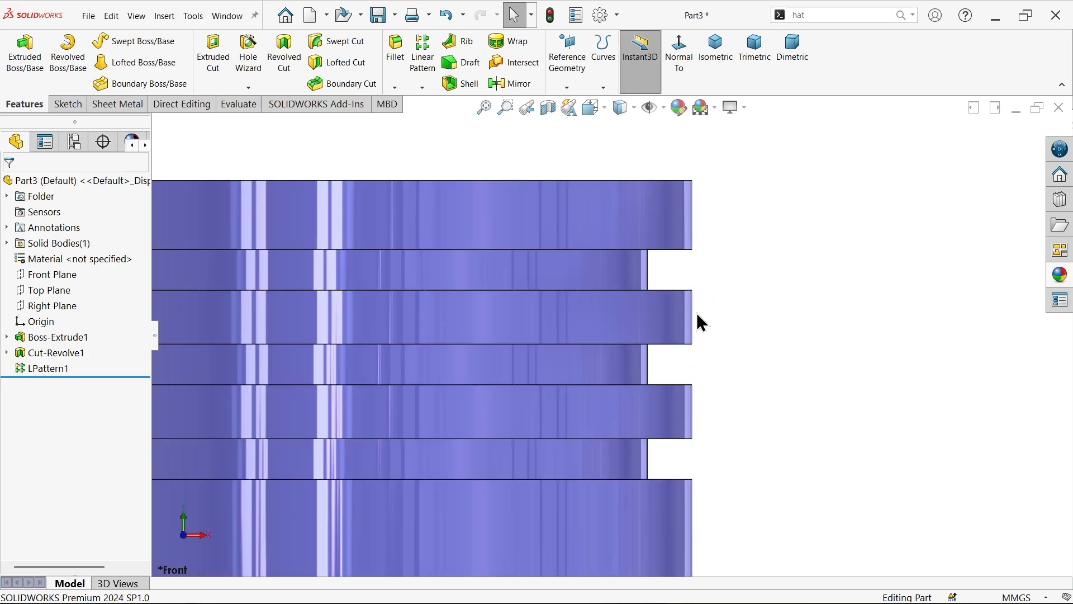
{"action": "left_click", "coordinate": [686, 292]}
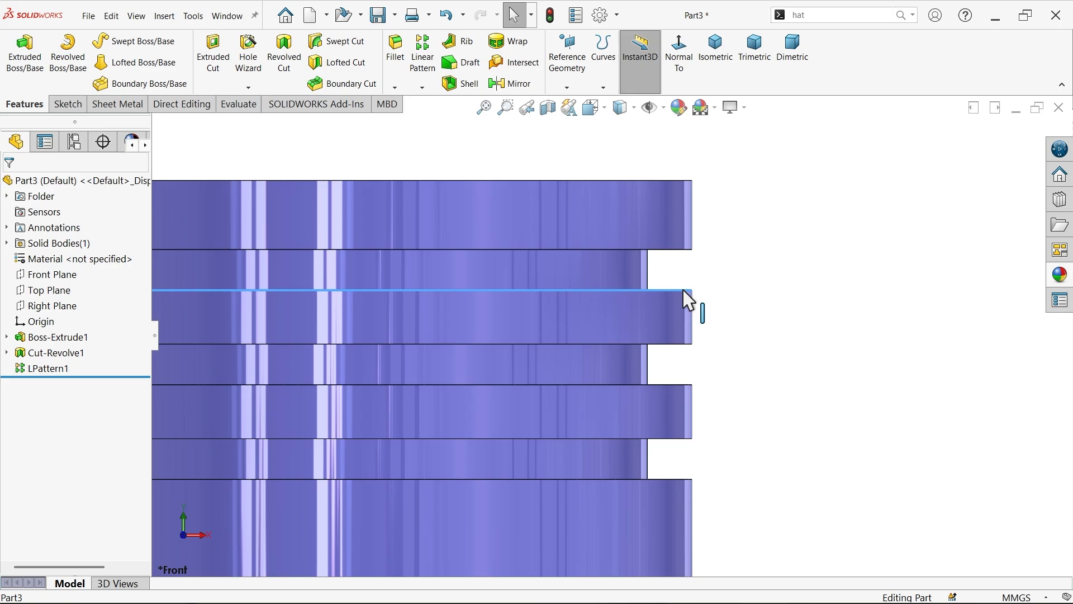
{"action": "left_click", "coordinate": [671, 345], "text": "ctrl"}
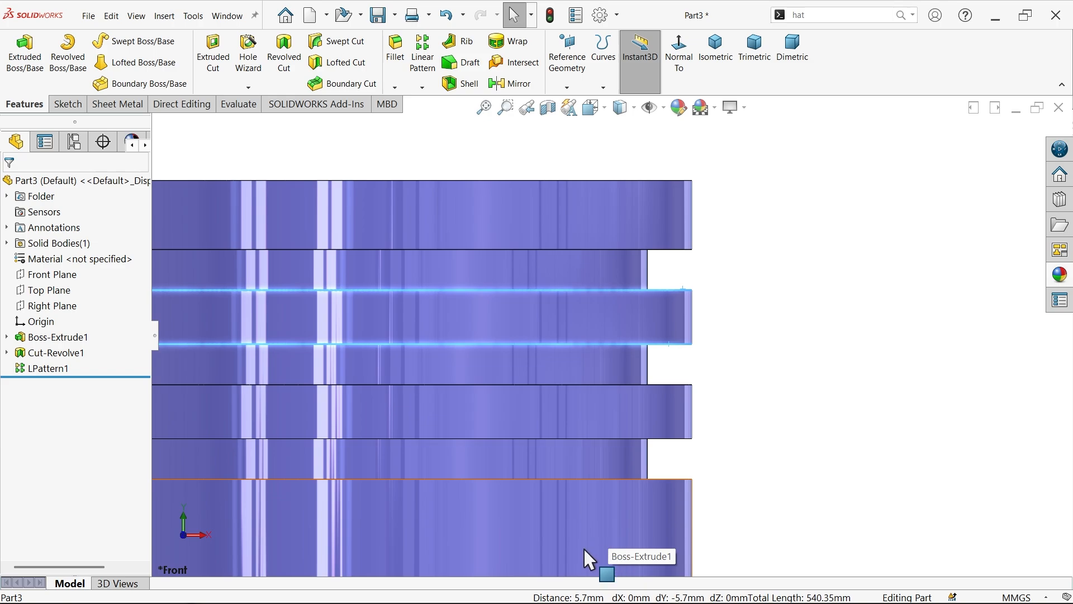
{"action": "left_click", "coordinate": [881, 249]}
Set the isometric view, switch to the piston drawing image and examine the inner cavity's depth and corner radii in Section C-C.
{"action": "left_click", "coordinate": [712, 58]}
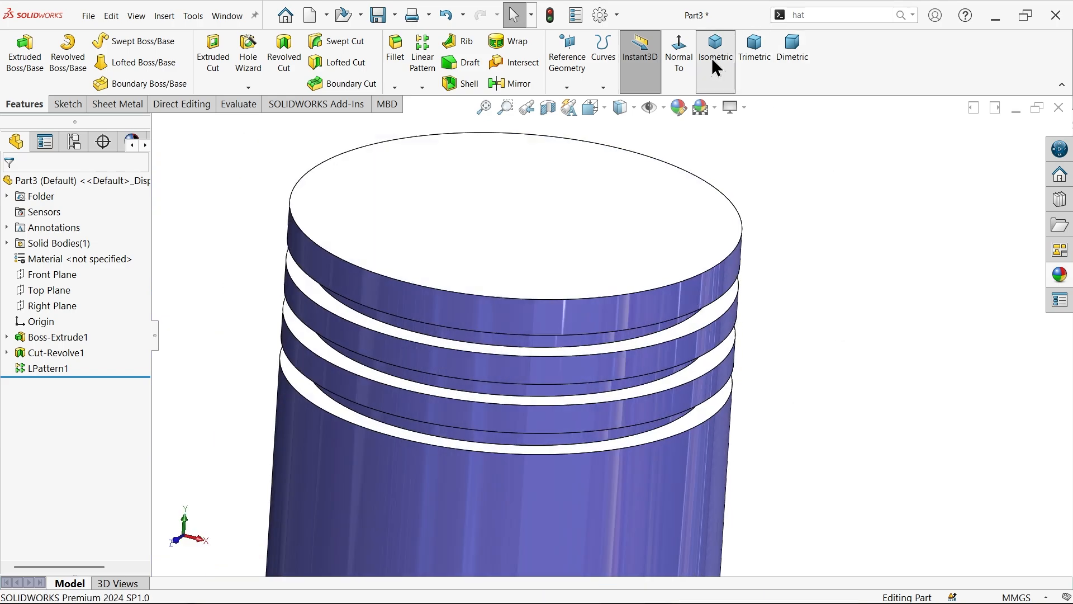
{"action": "key", "text": "alt+Tab"}
{"action": "scroll", "coordinate": [457, 260], "scroll_direction": "up", "scroll_amount": 3}
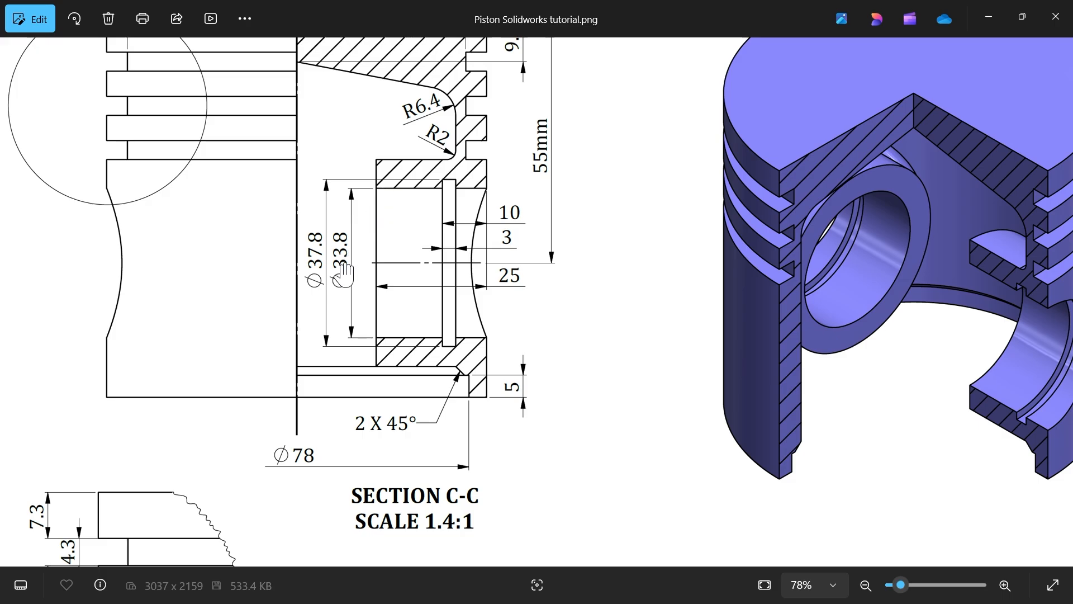
{"action": "left_click_drag", "start_coordinate": [496, 195], "coordinate": [504, 241]}
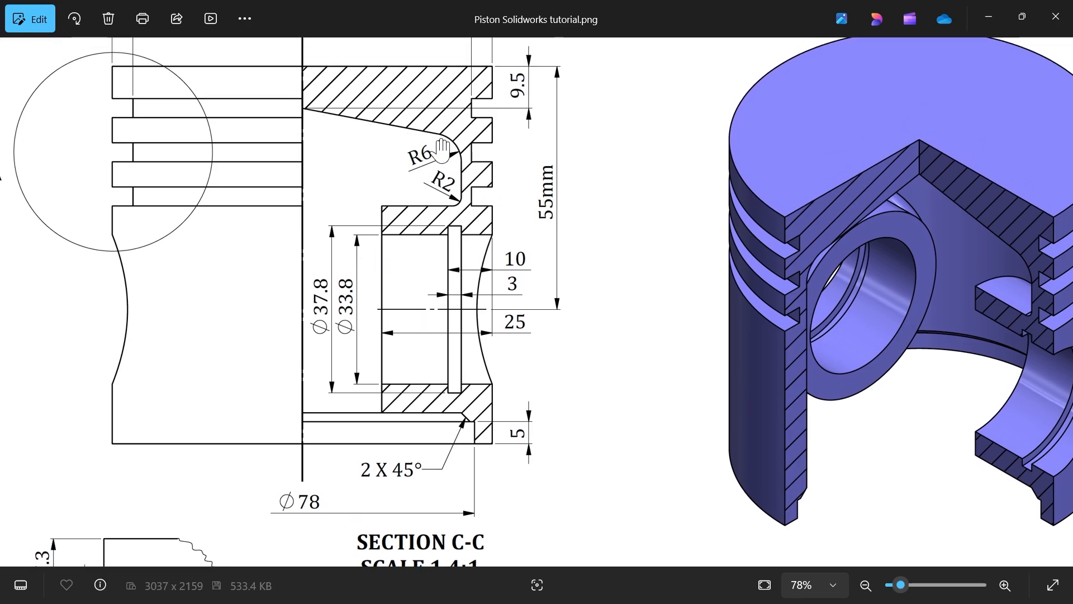
{"action": "left_click_drag", "start_coordinate": [391, 177], "coordinate": [397, 244]}
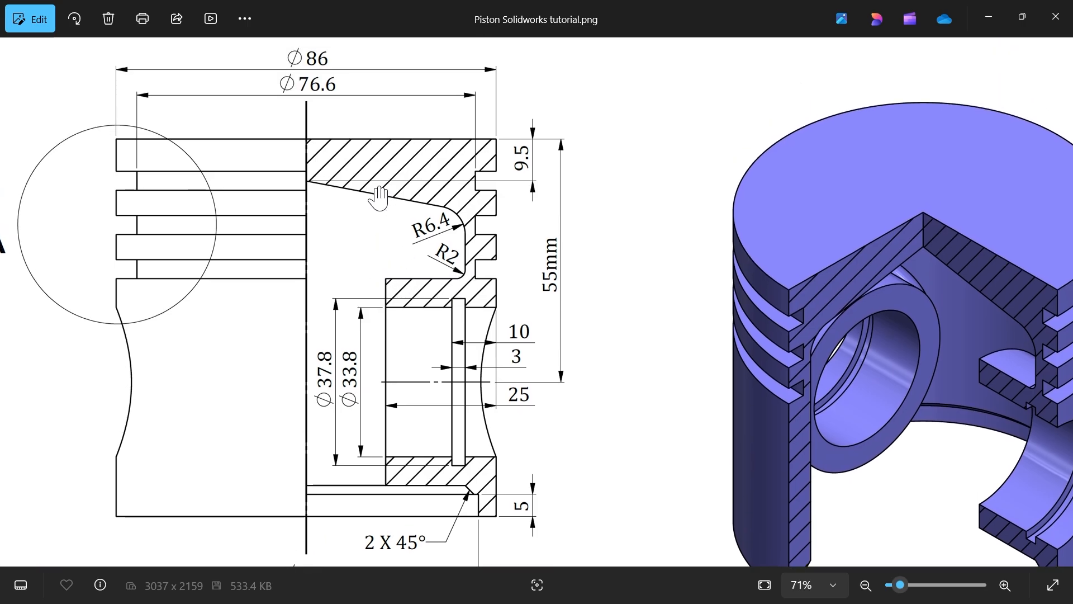
{"action": "scroll", "coordinate": [380, 199], "scroll_direction": "down", "scroll_amount": 2}
{"action": "scroll", "coordinate": [376, 201], "scroll_direction": "up", "scroll_amount": 4}
{"action": "left_click_drag", "start_coordinate": [306, 184], "coordinate": [326, 268]}
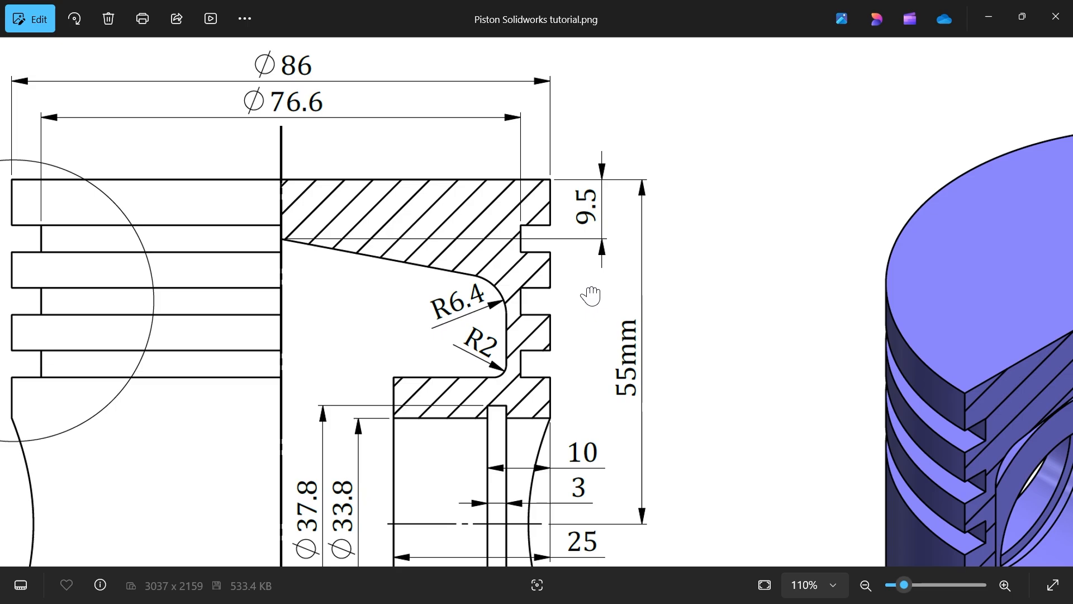
{"action": "left_click_drag", "start_coordinate": [592, 293], "coordinate": [584, 218]}
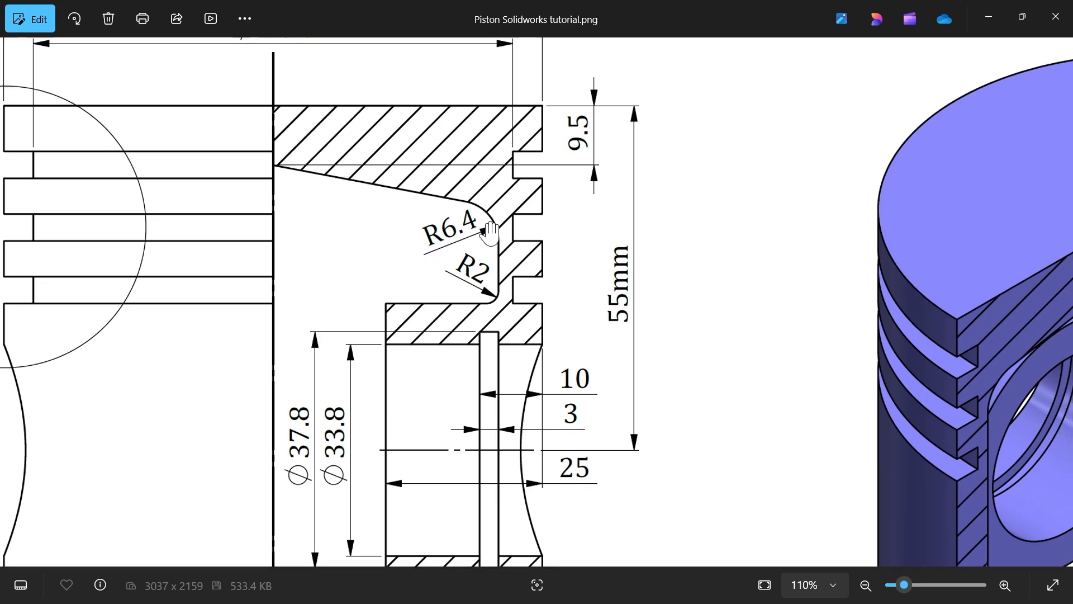
{"action": "left_click_drag", "start_coordinate": [502, 312], "coordinate": [501, 274]}
{"action": "scroll", "coordinate": [497, 177], "scroll_direction": "up", "scroll_amount": 3}
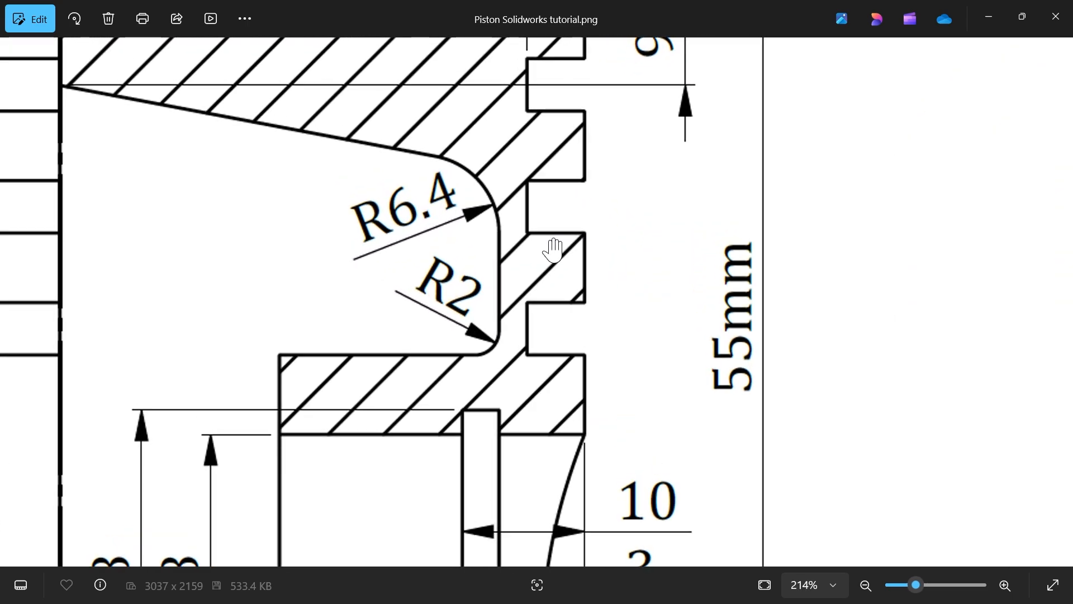
{"action": "left_click_drag", "start_coordinate": [570, 234], "coordinate": [575, 323]}
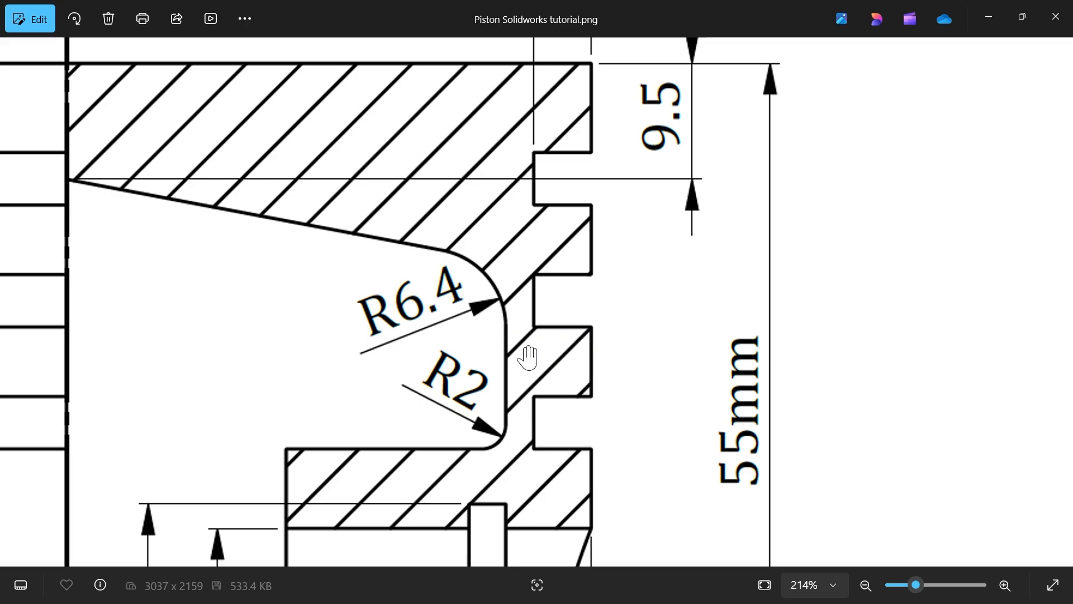
{"action": "left_click_drag", "start_coordinate": [528, 358], "coordinate": [528, 293]}
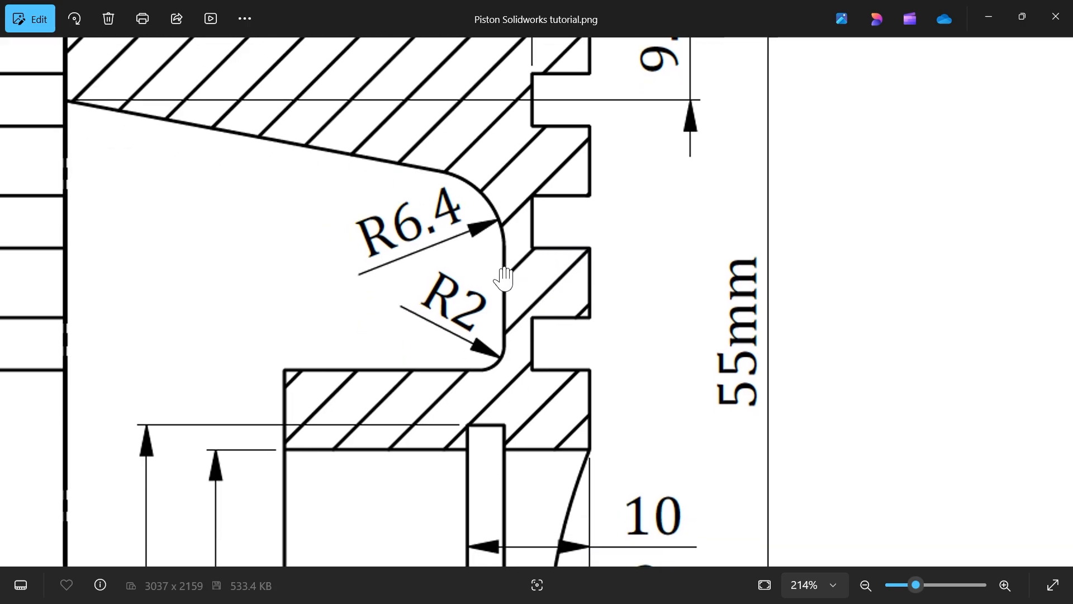
{"action": "left_click_drag", "start_coordinate": [519, 415], "coordinate": [506, 331]}
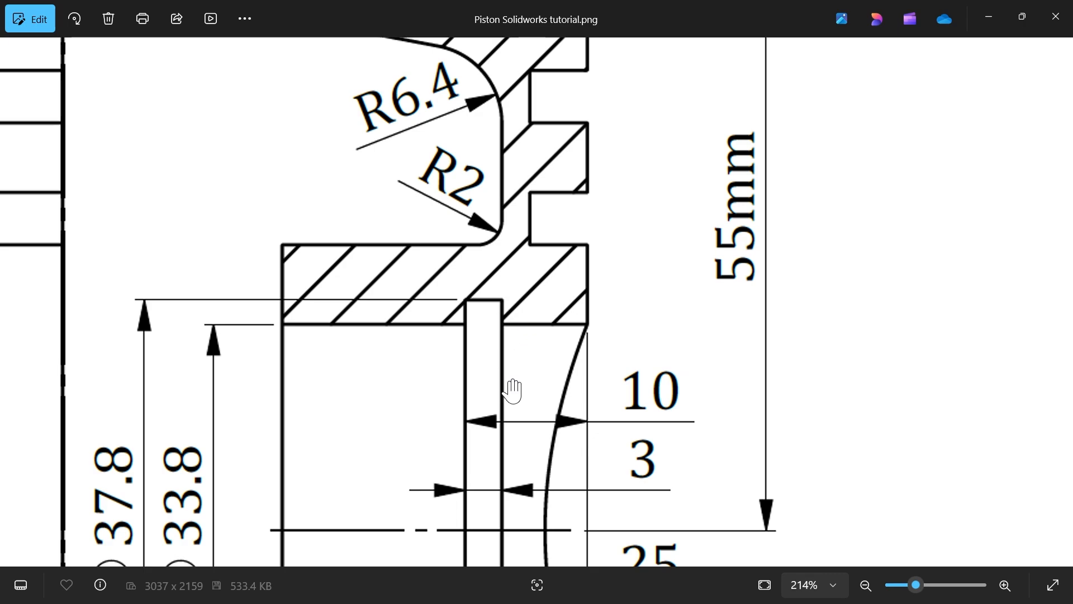
Examine the pin boss, its bore and groove, and the chamfered recess at the piston's lower end in Section C-C.
{"action": "scroll", "coordinate": [517, 299], "scroll_direction": "down", "scroll_amount": 2}
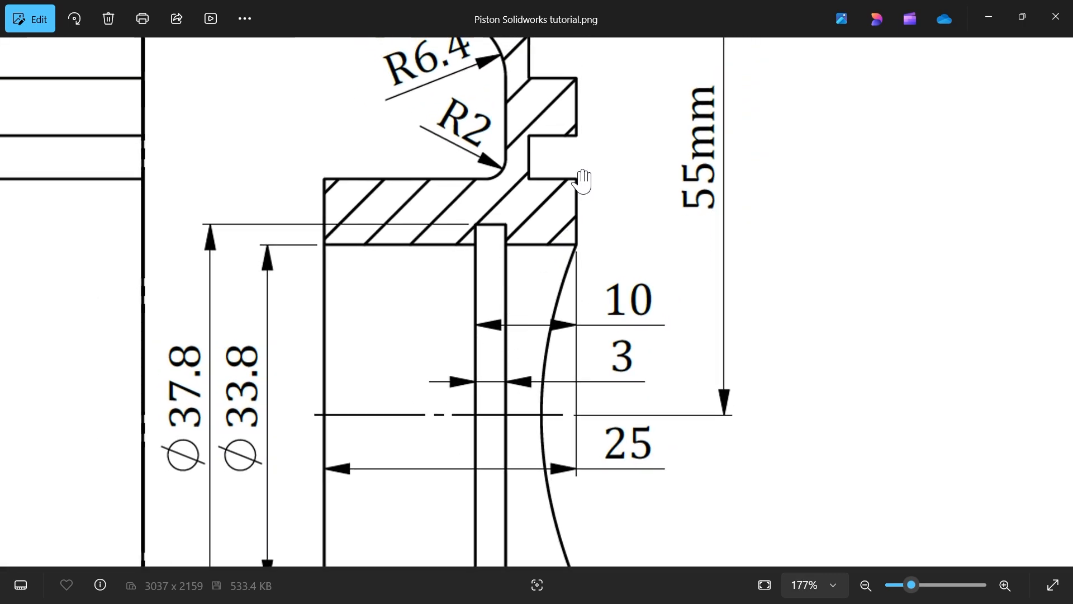
{"action": "left_click_drag", "start_coordinate": [587, 304], "coordinate": [610, 198]}
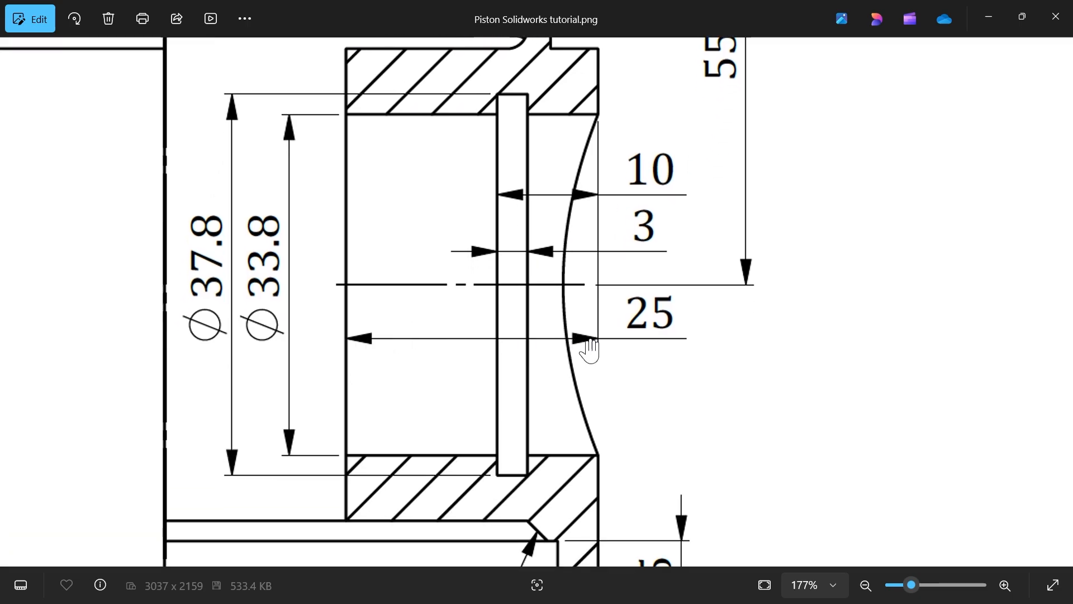
{"action": "scroll", "coordinate": [378, 218], "scroll_direction": "down", "scroll_amount": 1}
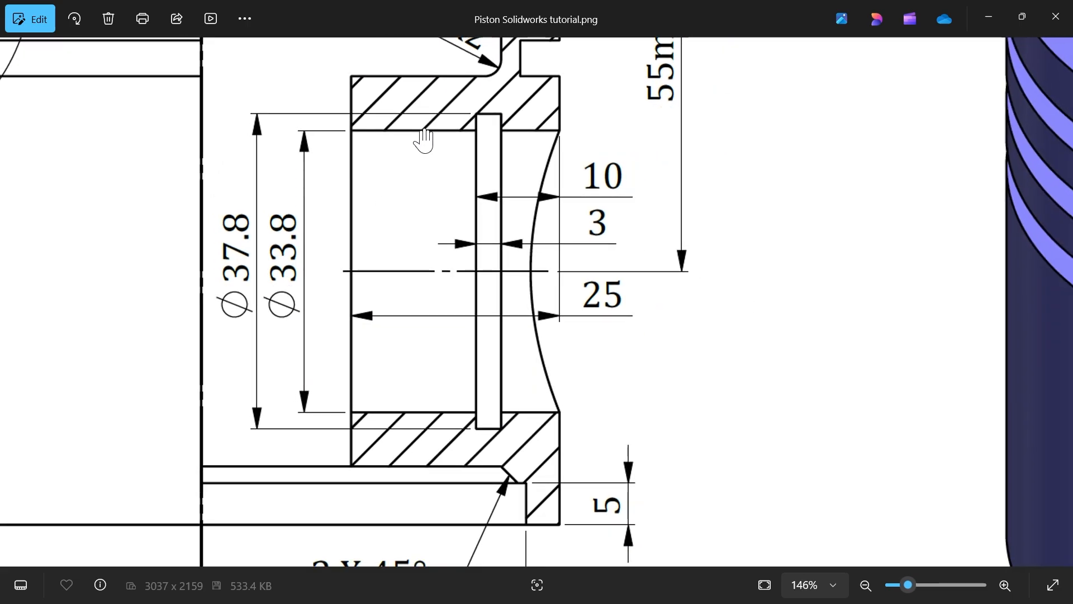
{"action": "left_click_drag", "start_coordinate": [429, 339], "coordinate": [443, 229]}
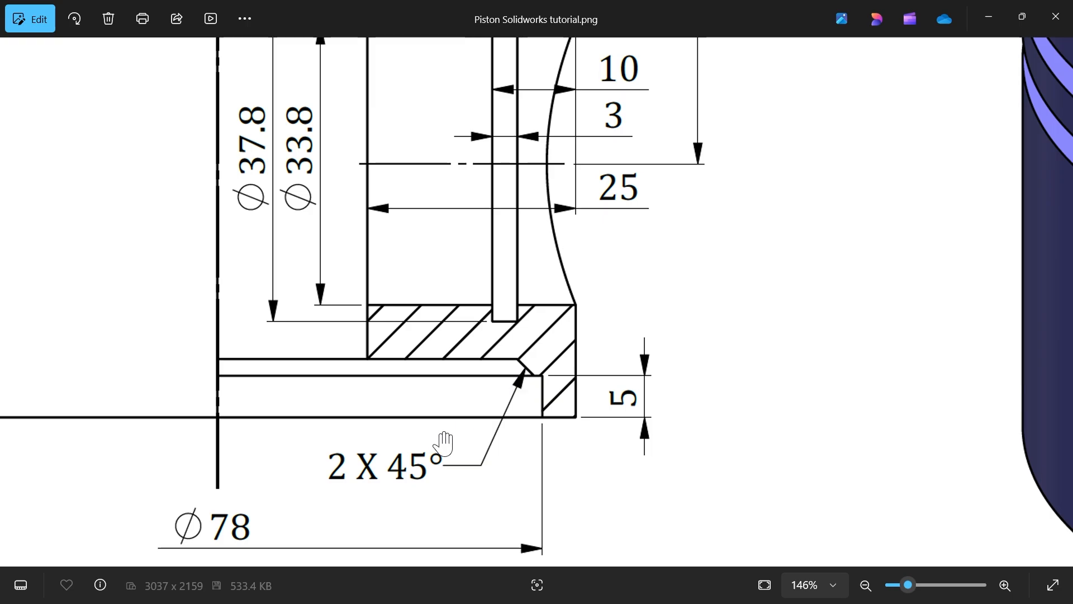
{"action": "left_click_drag", "start_coordinate": [546, 422], "coordinate": [552, 323]}
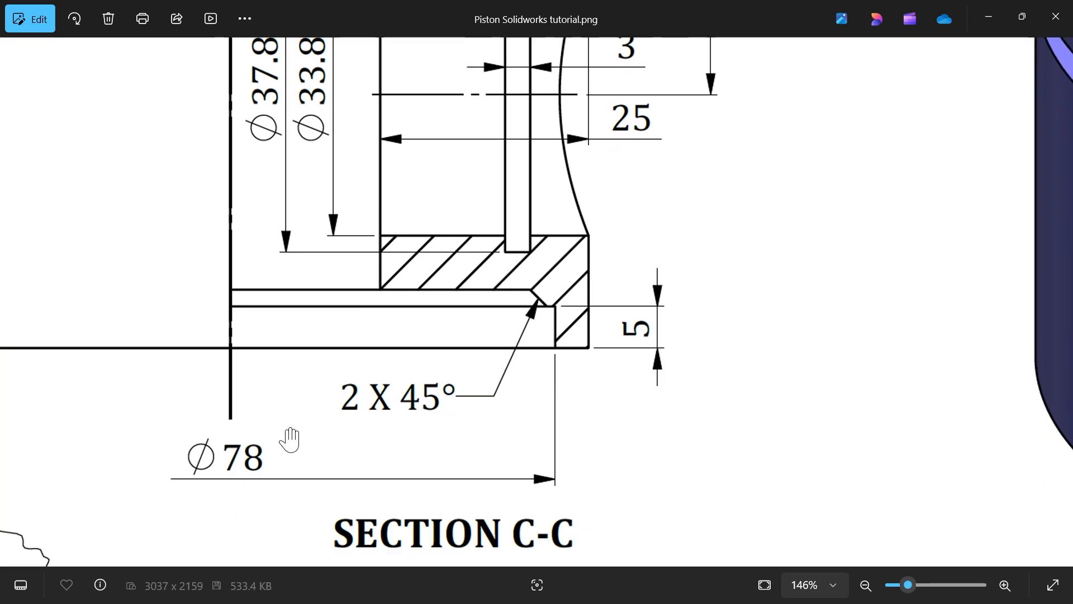
{"action": "mouse_move", "coordinate": [418, 258]}
{"action": "left_mouse_down"}
{"action": "mouse_move", "coordinate": [396, 446]}
{"action": "mouse_move", "coordinate": [422, 388]}
{"action": "left_mouse_up"}
{"action": "scroll", "coordinate": [454, 295], "scroll_direction": "down", "scroll_amount": 2}
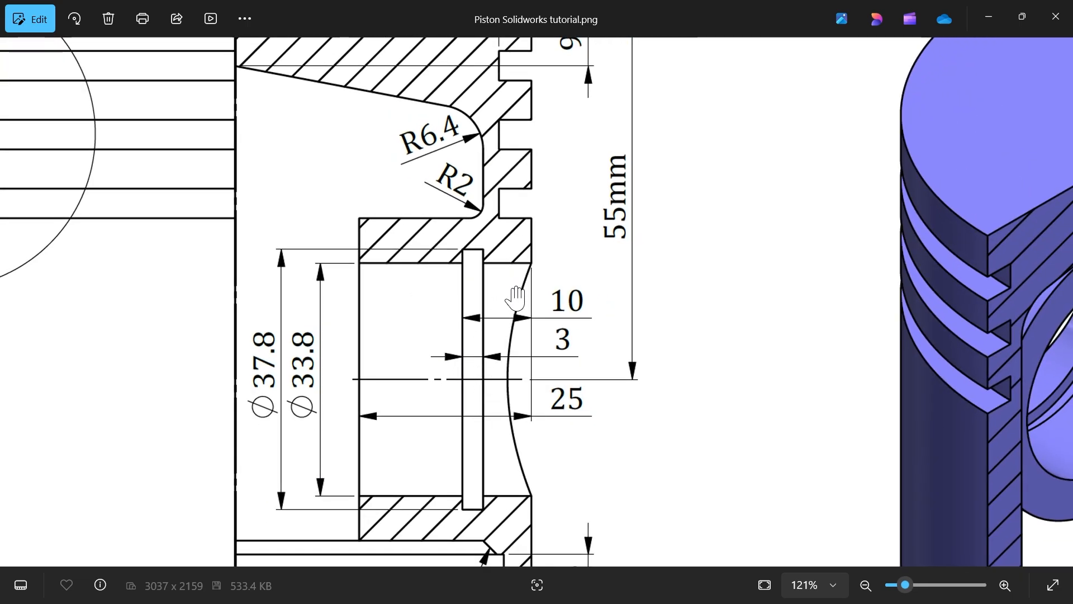
{"action": "scroll", "coordinate": [515, 298], "scroll_direction": "down", "scroll_amount": 2}
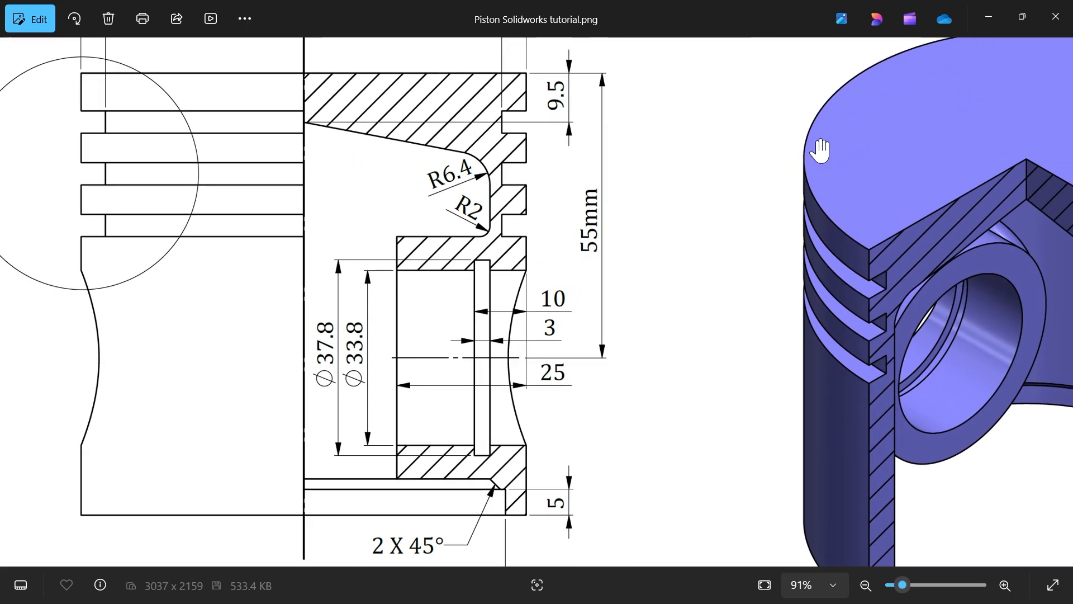
{"action": "scroll", "coordinate": [537, 238], "scroll_direction": "up", "scroll_amount": 4}
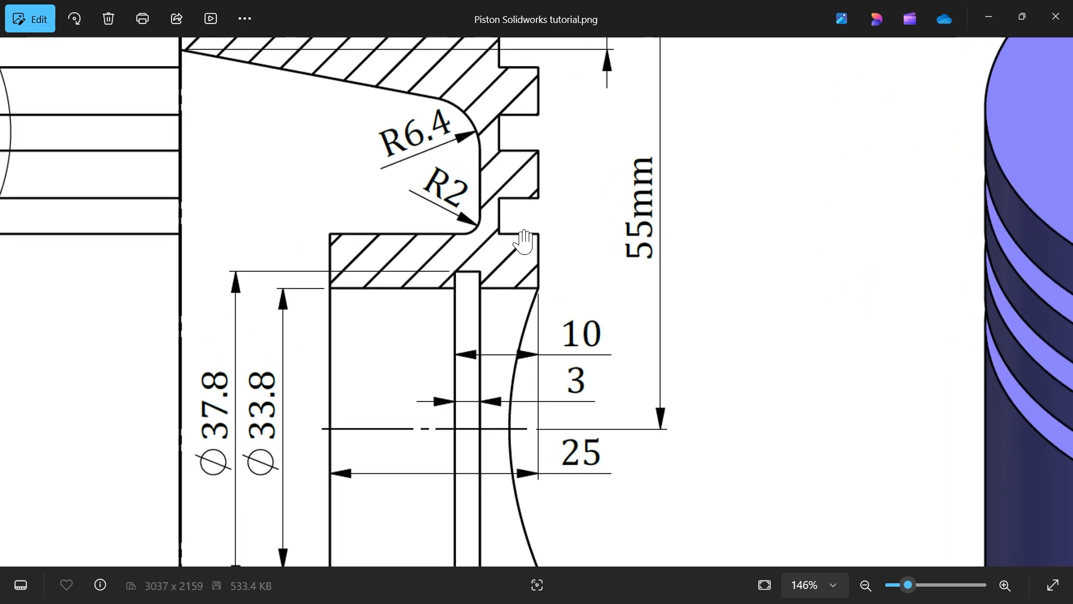
{"action": "scroll", "coordinate": [514, 248], "scroll_direction": "down", "scroll_amount": 3}
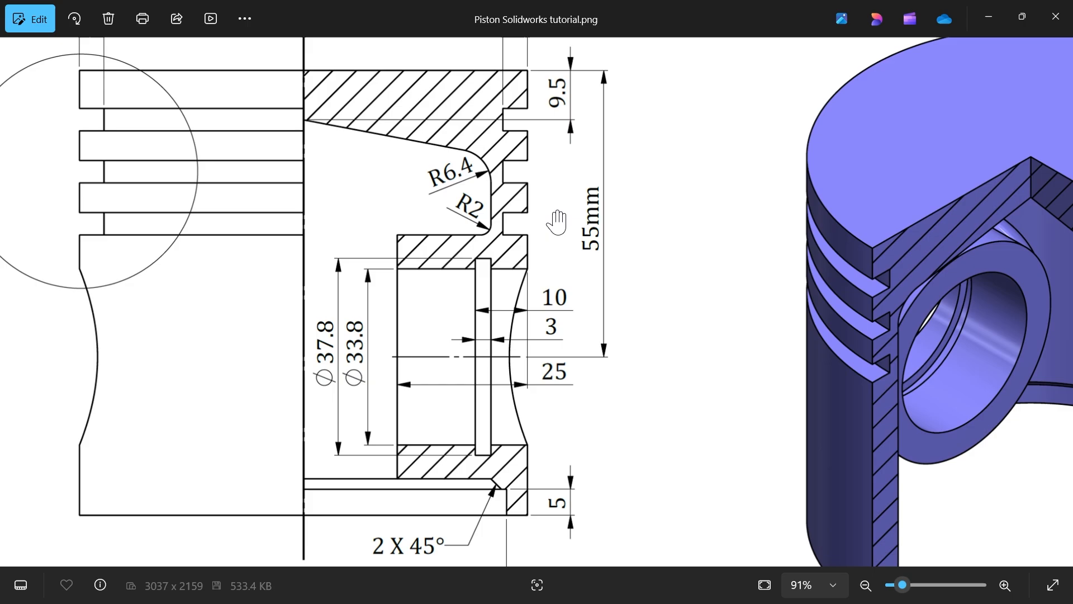
Return to SOLIDWORKS and create a reference plane perpendicular to the Front Plane and tangent to the piston's outer cylindrical face.
{"action": "left_click", "coordinate": [992, 23]}
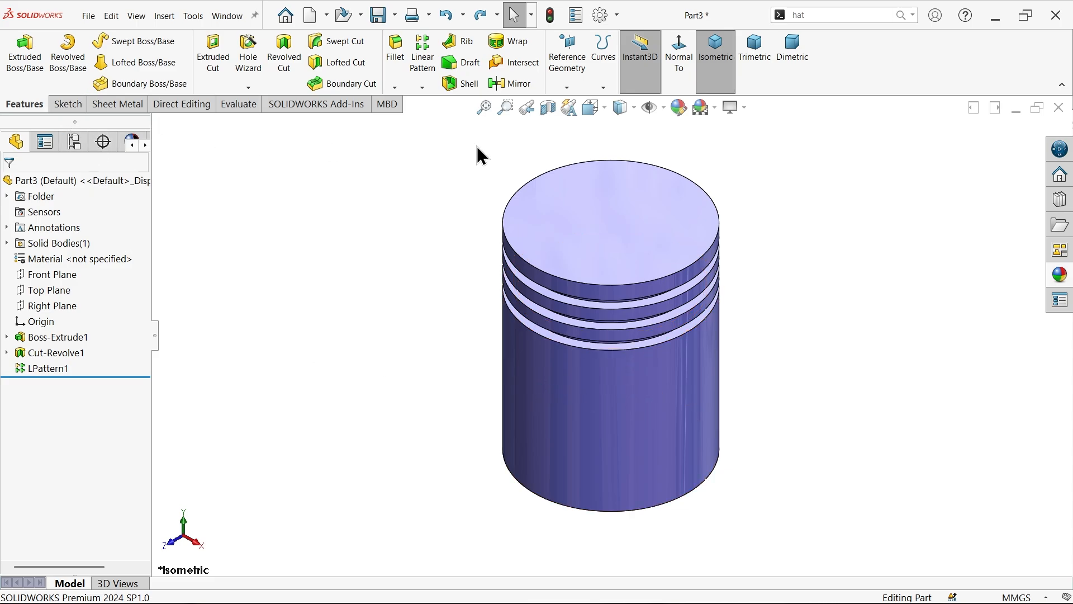
{"action": "left_click", "coordinate": [567, 88]}
{"action": "left_click", "coordinate": [578, 102]}
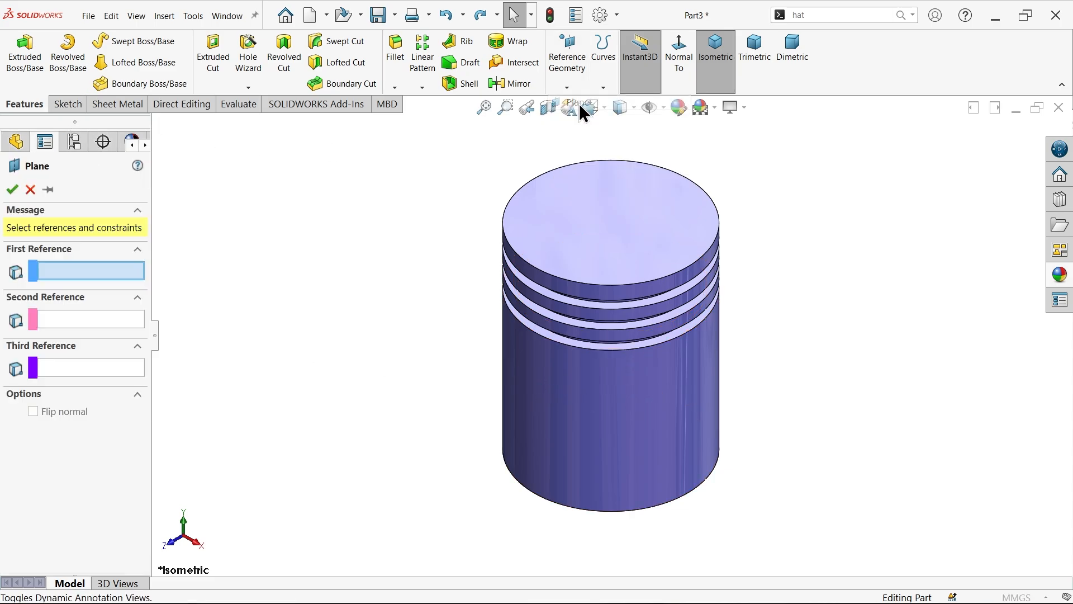
{"action": "left_click", "coordinate": [157, 122]}
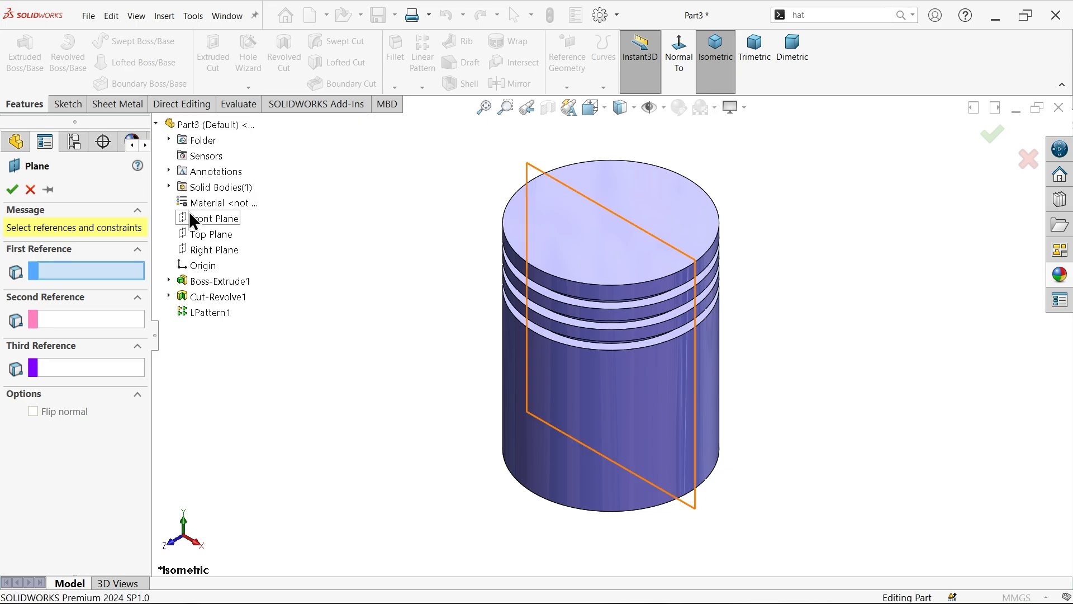
{"action": "left_click", "coordinate": [211, 218]}
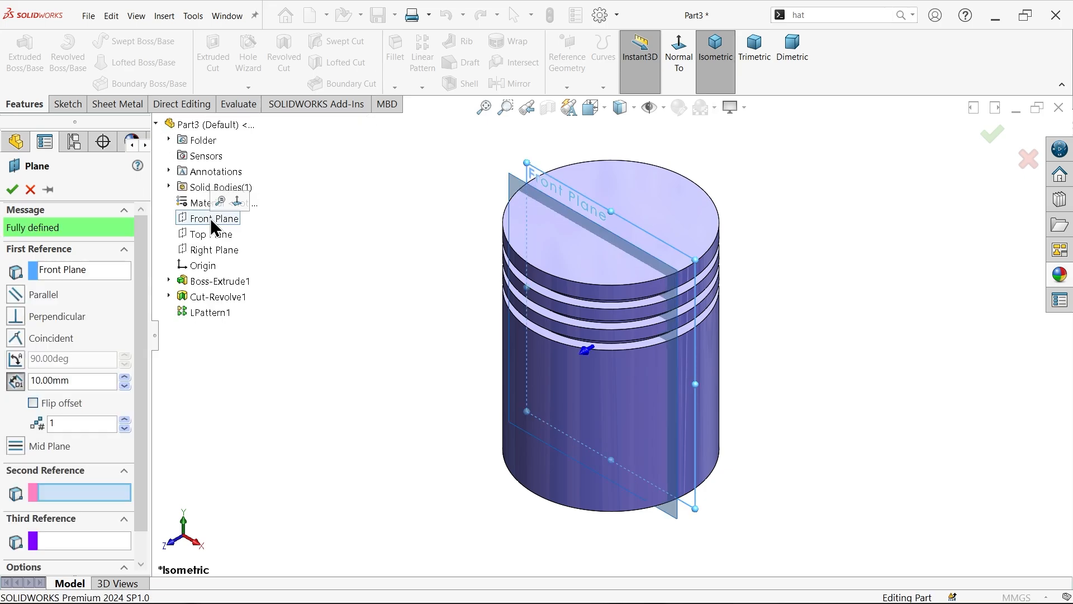
{"action": "left_click", "coordinate": [692, 392]}
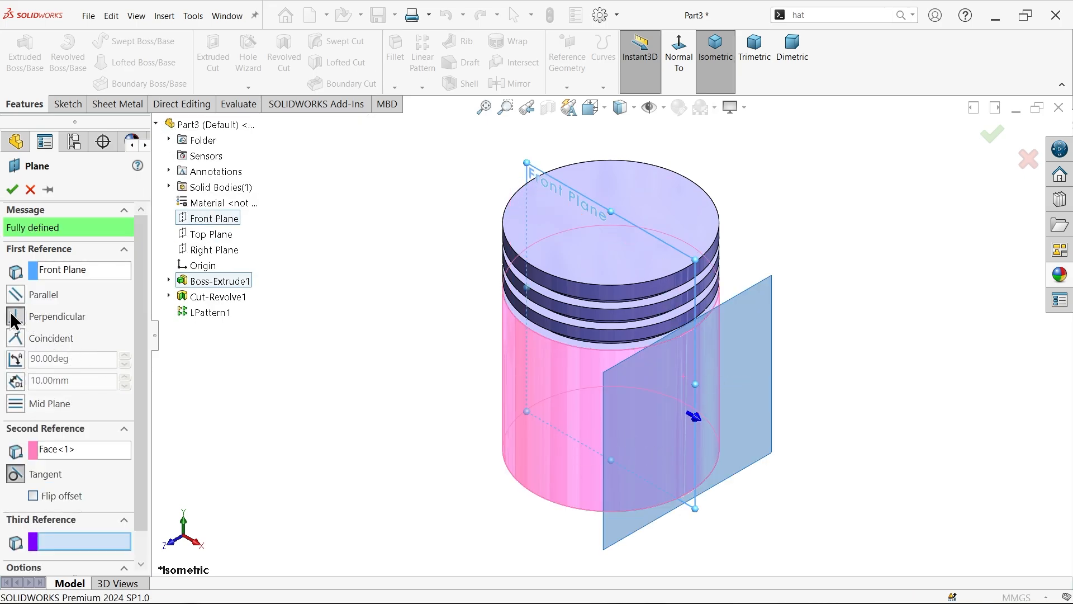
{"action": "left_click", "coordinate": [11, 189]}
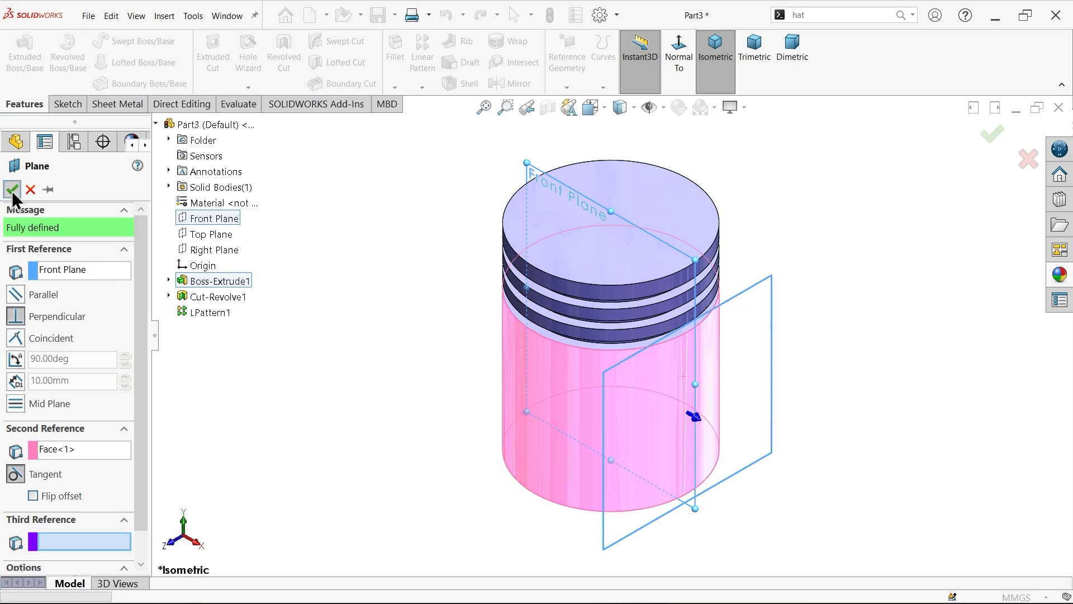
Start a sketch on the tangent plane and draw a circle about 46 mm in diameter, centred directly above the origin.
{"action": "left_click", "coordinate": [69, 104]}
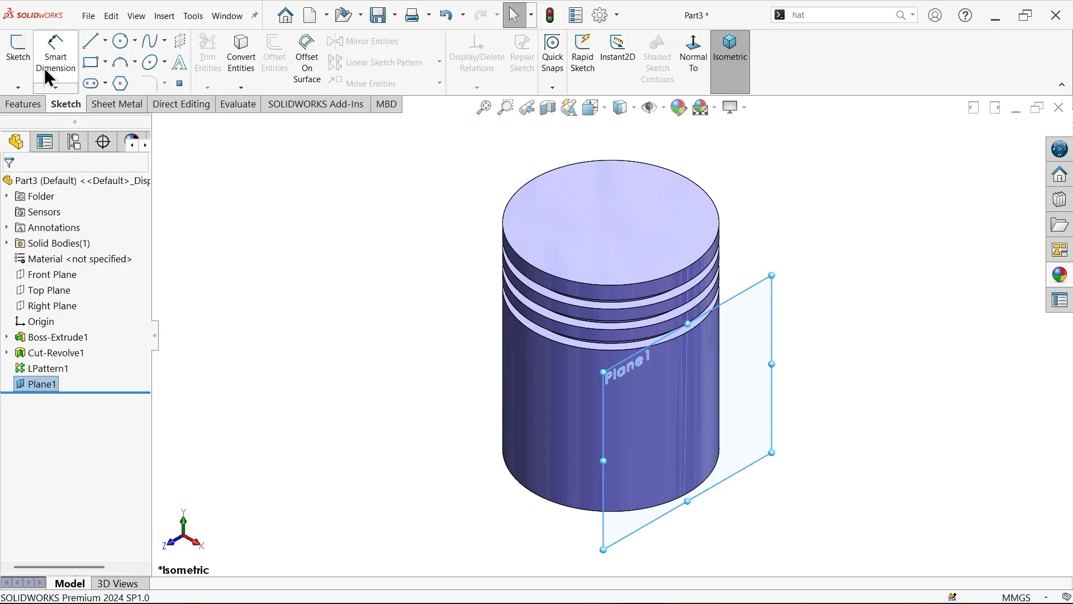
{"action": "left_click", "coordinate": [18, 50]}
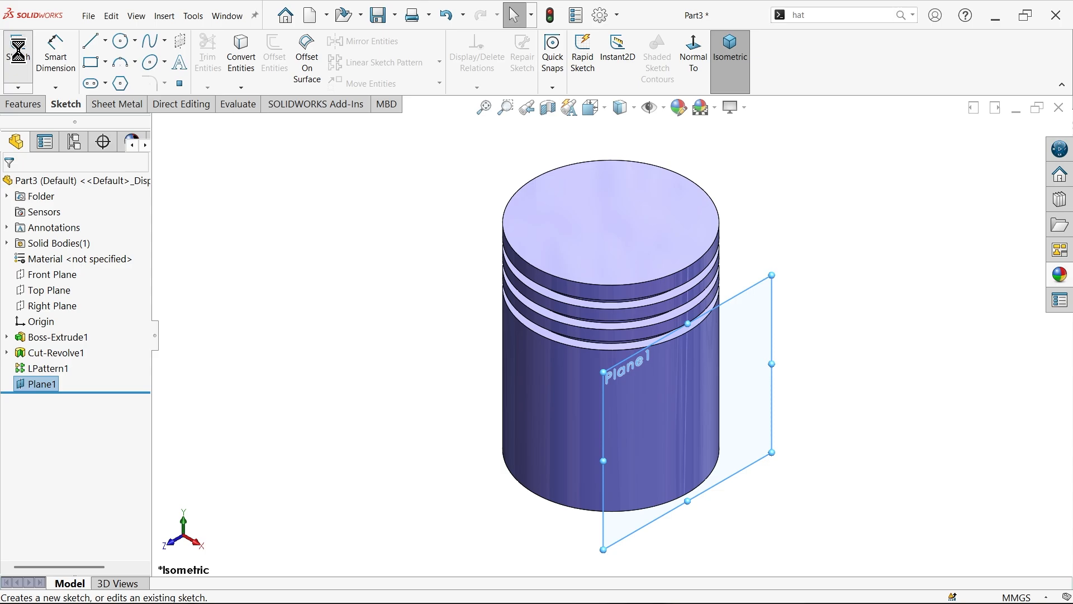
{"action": "left_click", "coordinate": [122, 45]}
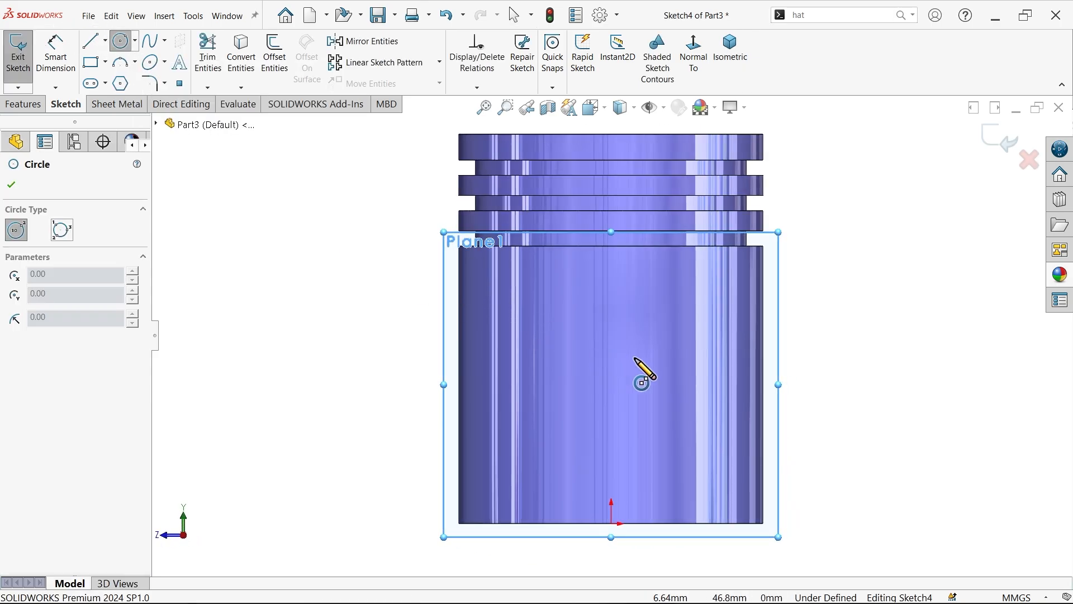
{"action": "left_click_drag", "start_coordinate": [612, 353], "coordinate": [693, 353]}
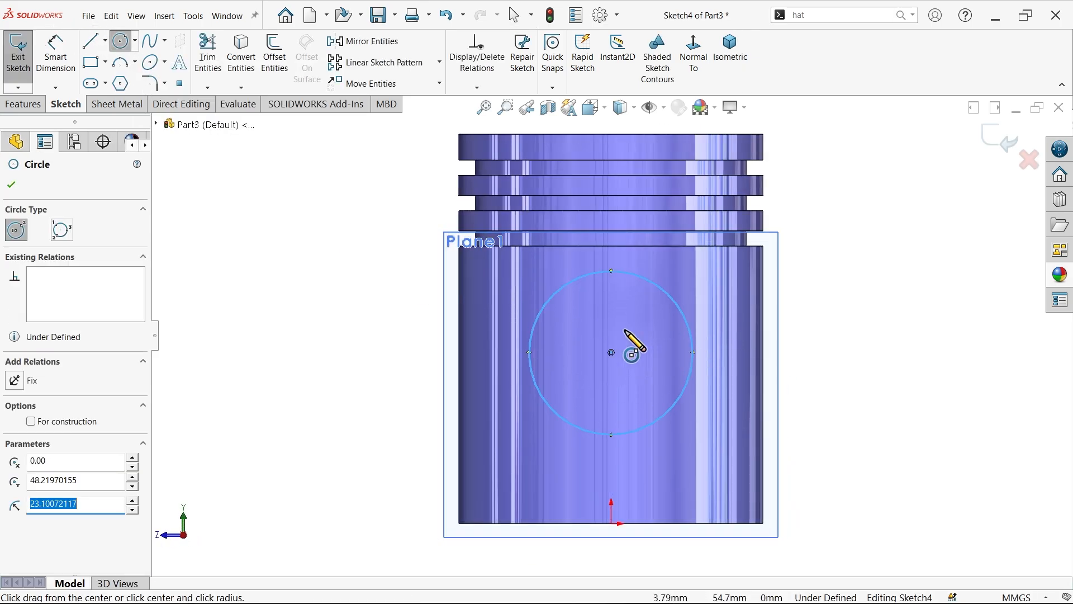
Dimension the circle's diameter as 33.8 mm.
{"action": "left_click", "coordinate": [55, 54]}
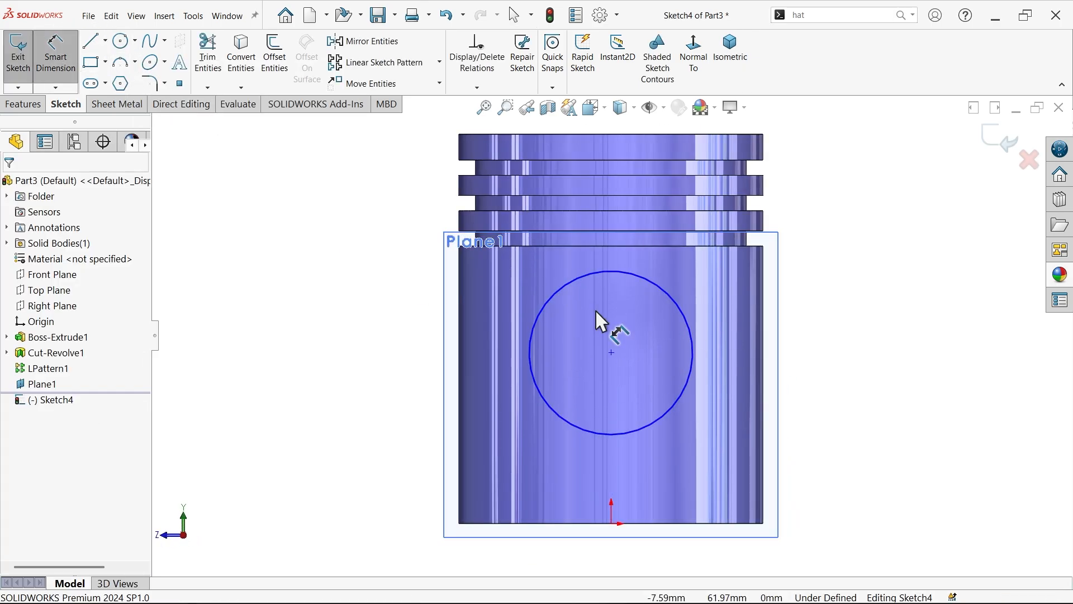
{"action": "left_click", "coordinate": [694, 363]}
{"action": "left_click", "coordinate": [818, 351]}
{"action": "type", "text": "33.8"}
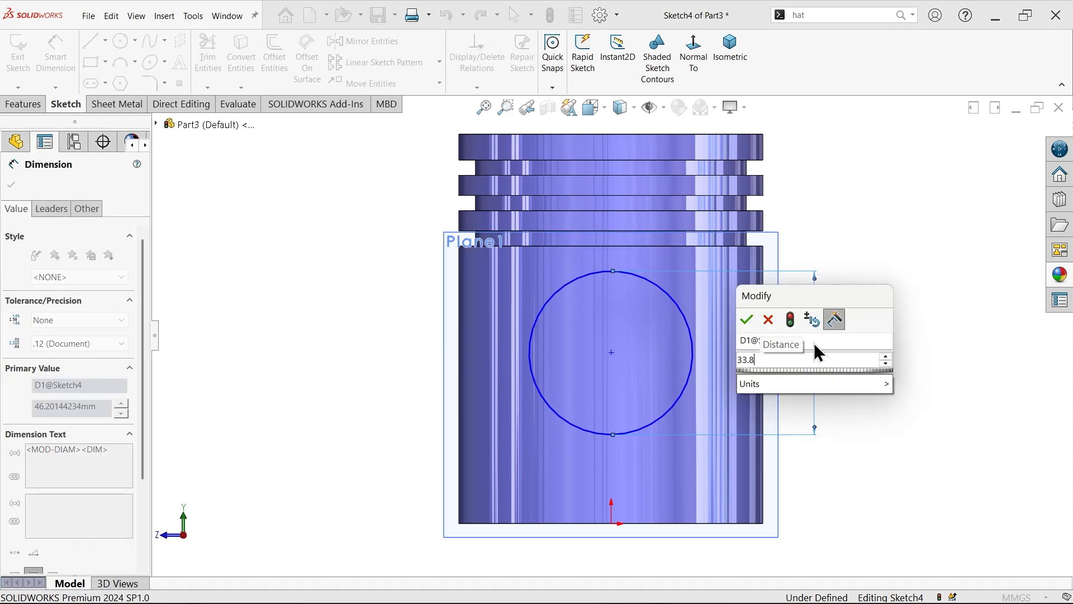
{"action": "key", "text": "Return"}
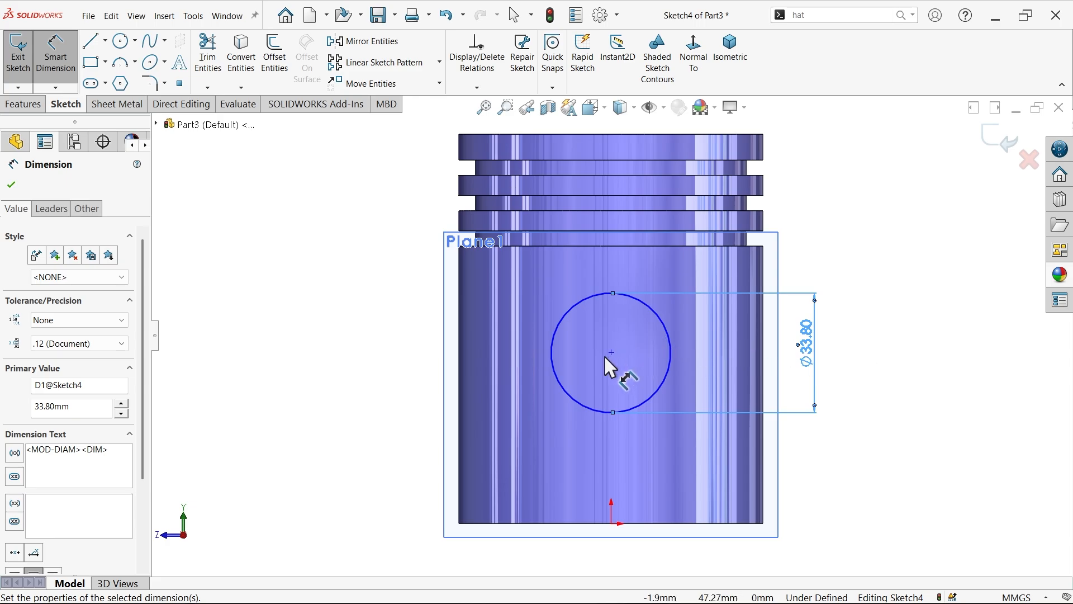
Dimension the distance from the circle's centre to the piston's top edge as 55 mm.
{"action": "left_click", "coordinate": [611, 353]}
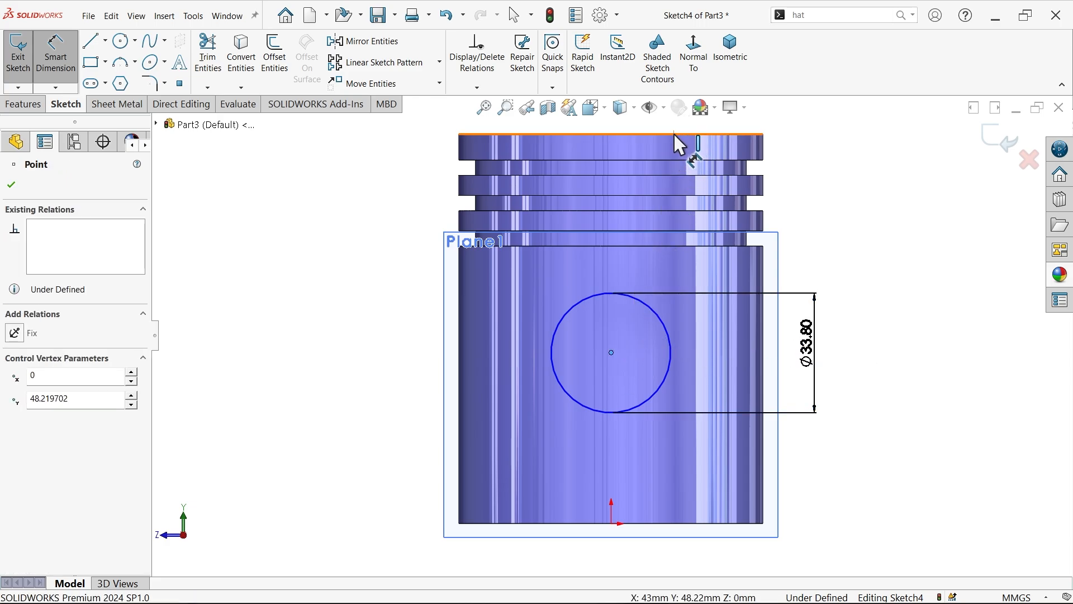
{"action": "left_click", "coordinate": [675, 135]}
{"action": "left_click", "coordinate": [886, 251]}
{"action": "type", "text": "55"}
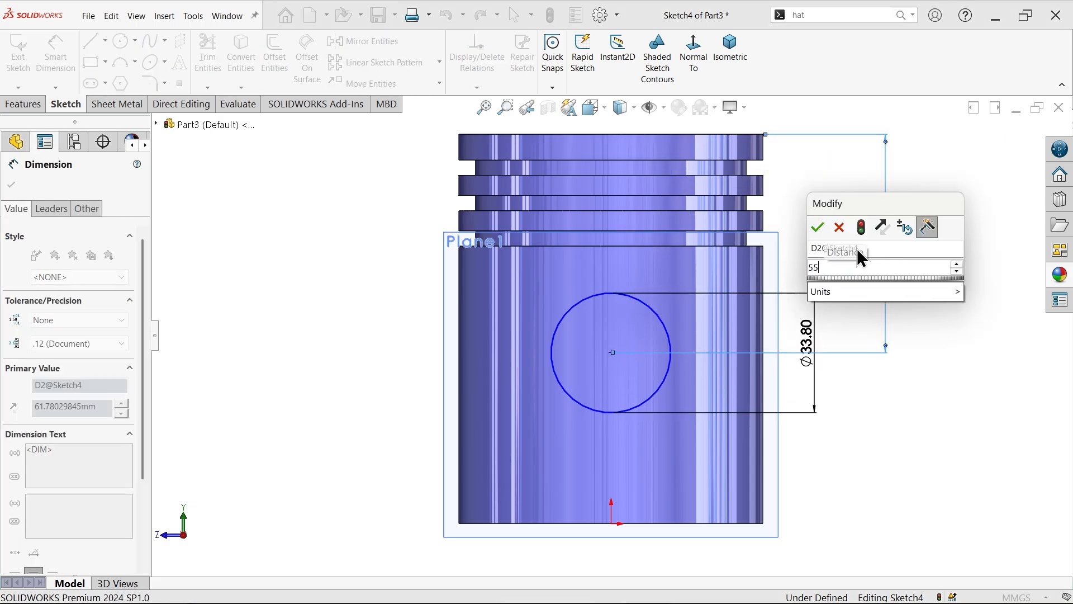
{"action": "left_click", "coordinate": [818, 227]}
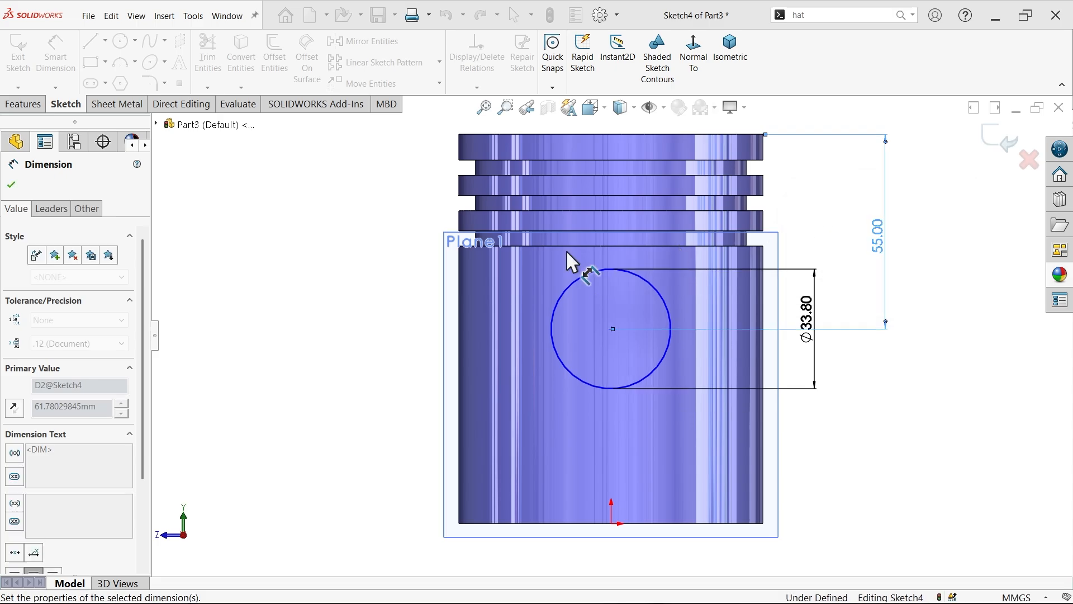
{"action": "left_click", "coordinate": [7, 190]}
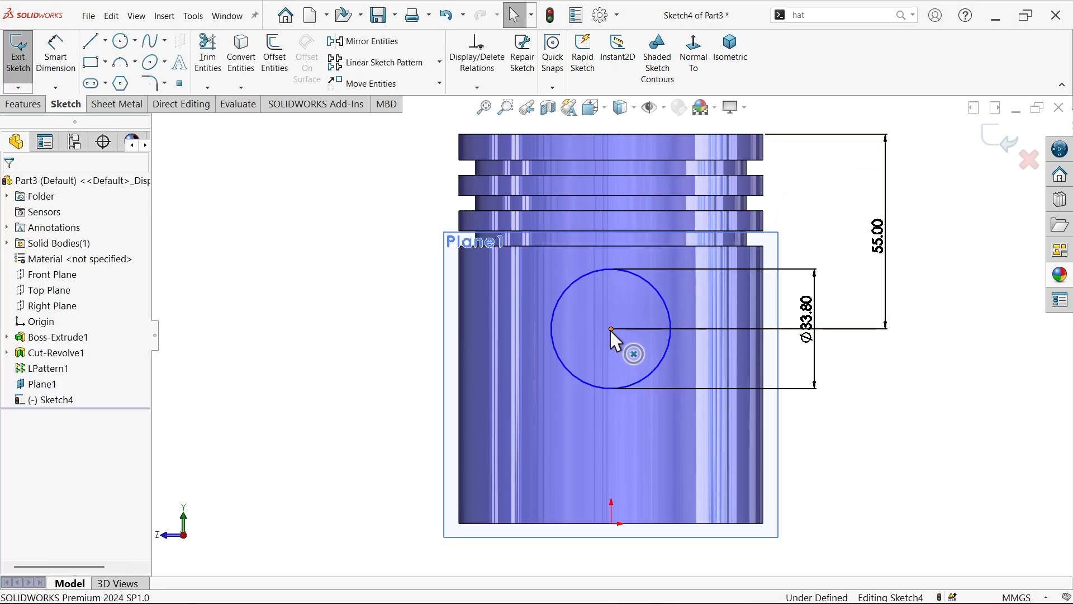
Add a Vertical relation between the circle's centre and the origin.
{"action": "left_click", "coordinate": [611, 329]}
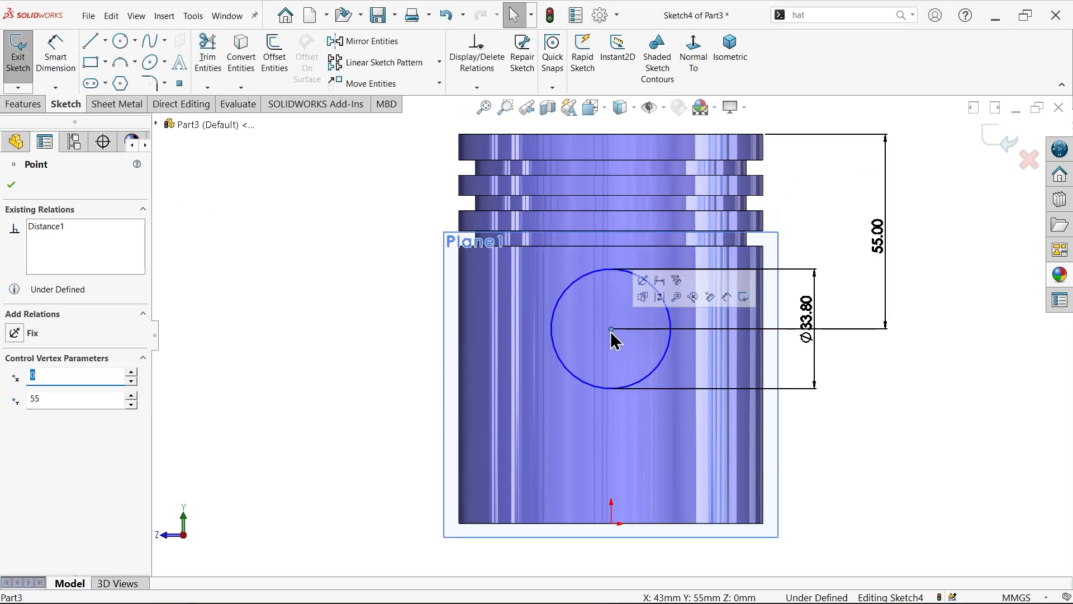
{"action": "left_click", "coordinate": [611, 524], "text": "ctrl"}
{"action": "left_click", "coordinate": [662, 480]}
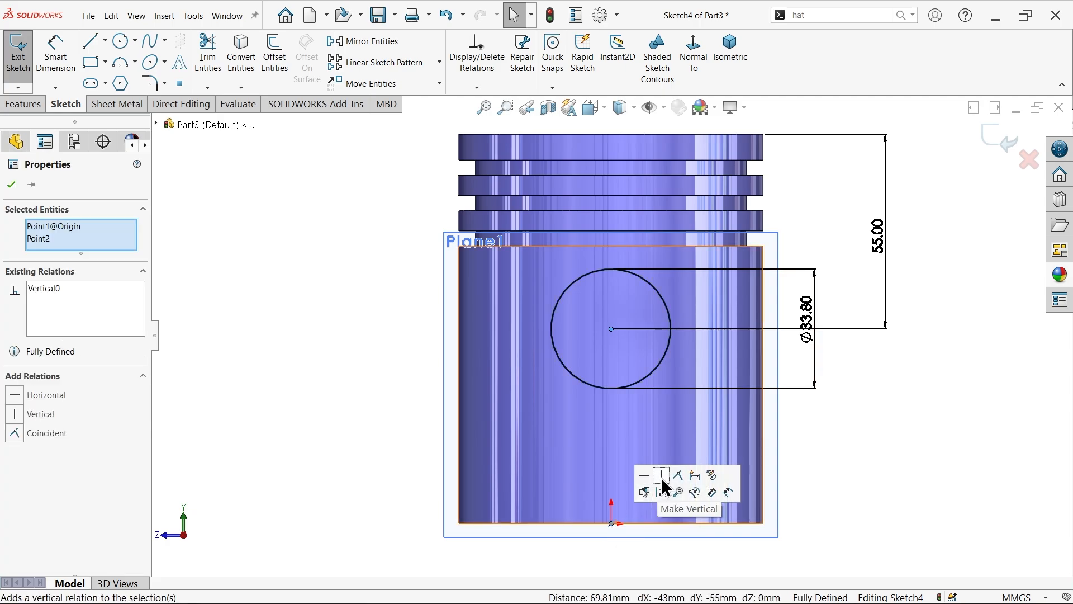
{"action": "key", "text": "Escape"}
Draw a vertical centerline from the circle's top point up to the lower edge of the lowest ring groove.
{"action": "scroll", "coordinate": [670, 229], "scroll_direction": "down", "scroll_amount": 2}
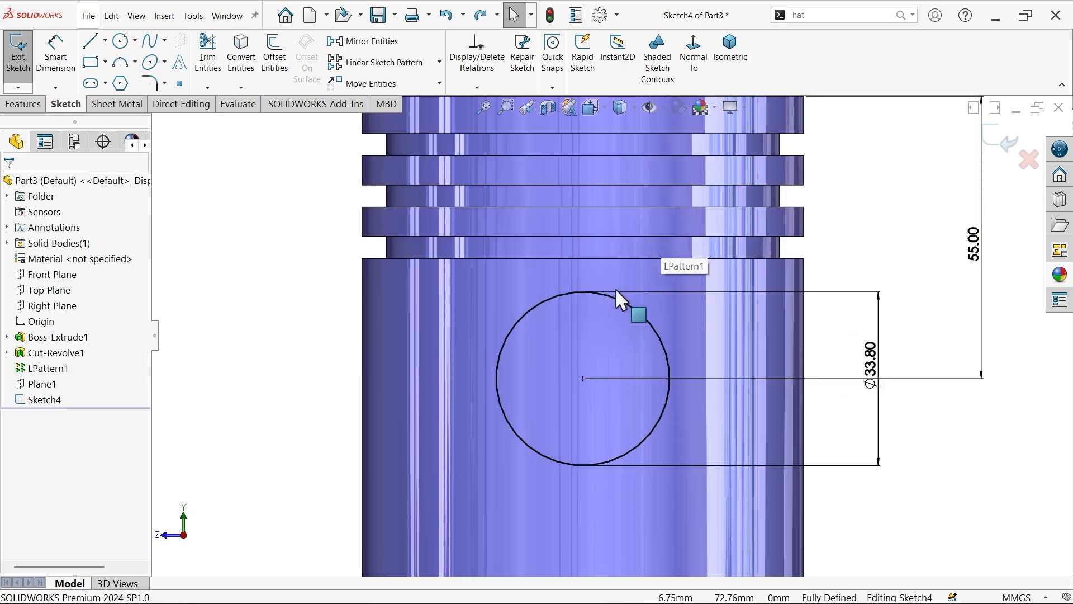
{"action": "left_click", "coordinate": [105, 41]}
{"action": "left_click", "coordinate": [120, 78]}
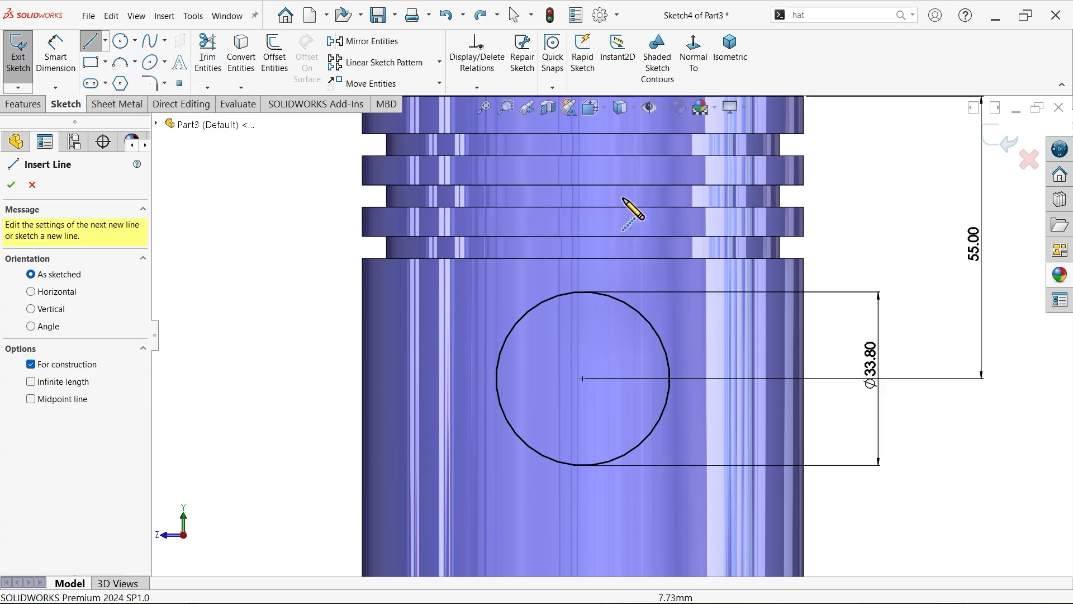
{"action": "scroll", "coordinate": [604, 277], "scroll_direction": "down", "scroll_amount": 2}
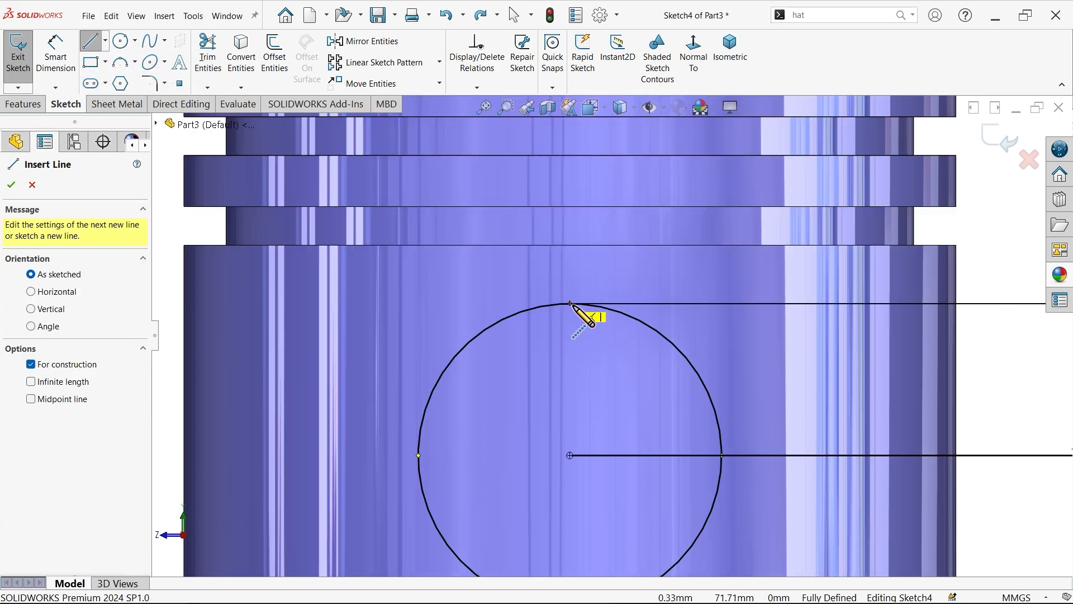
{"action": "left_click", "coordinate": [571, 304]}
{"action": "left_click", "coordinate": [571, 246]}
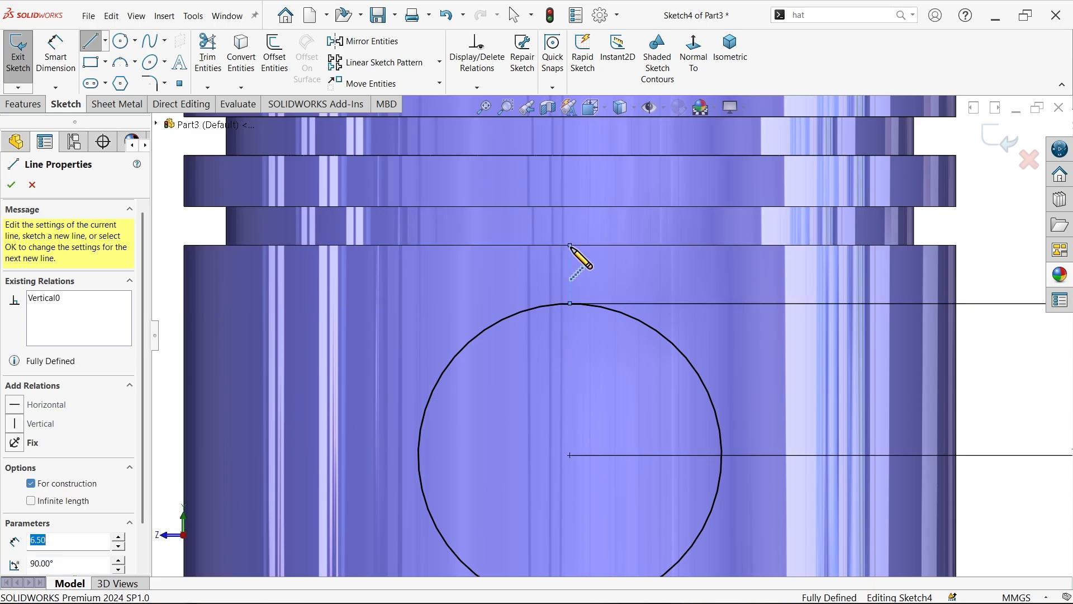
{"action": "key", "text": "Escape"}
{"action": "key", "text": "Escape"}
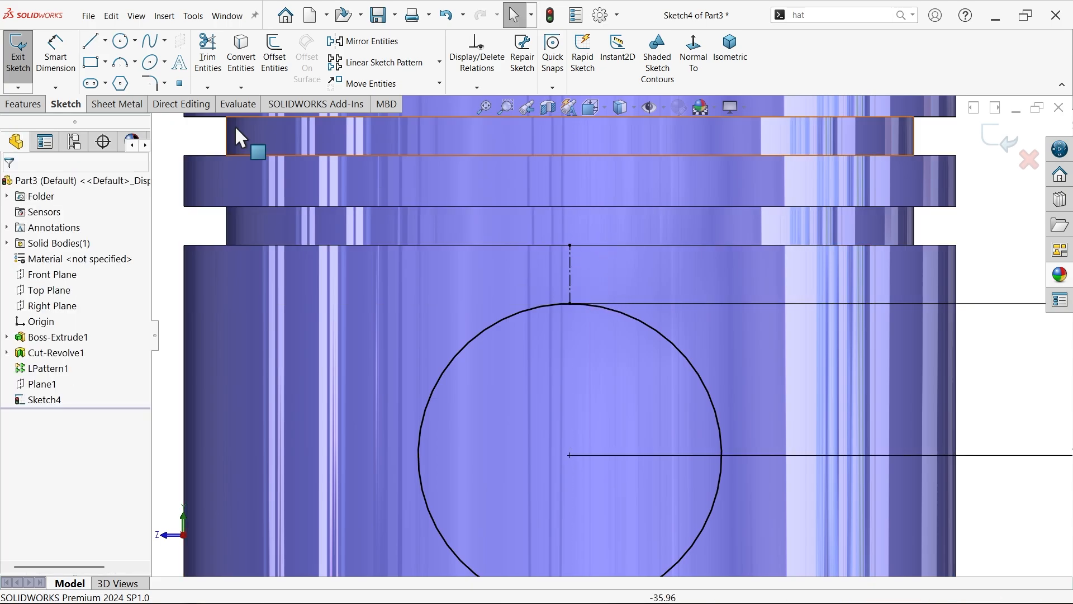
Draw two consecutive vertical centerlines downward from the circle's bottom point, the first about 5.6 mm long.
{"action": "left_click", "coordinate": [104, 40]}
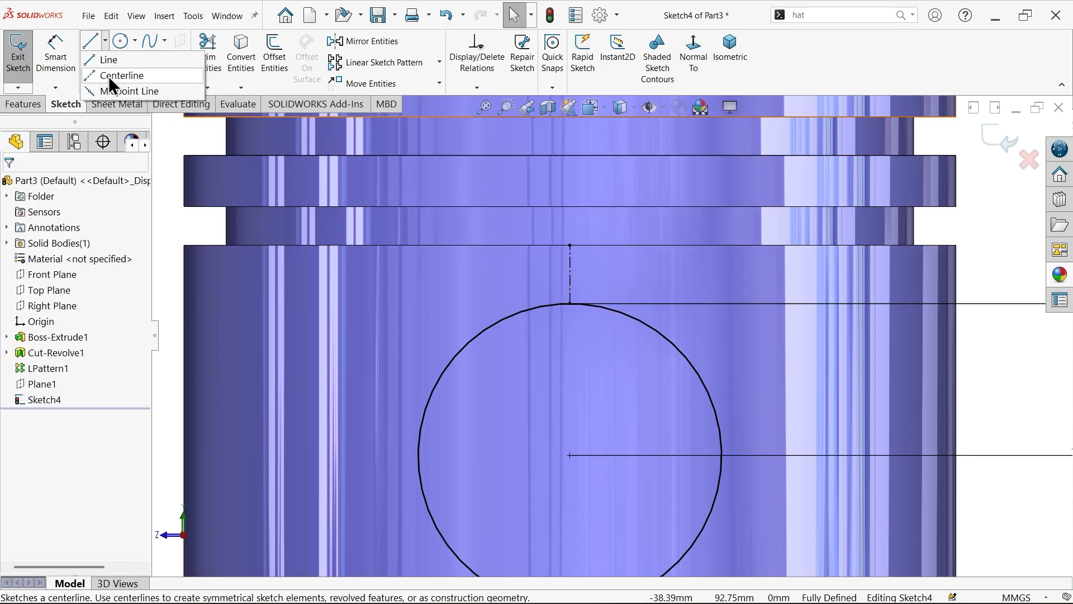
{"action": "left_click", "coordinate": [109, 76]}
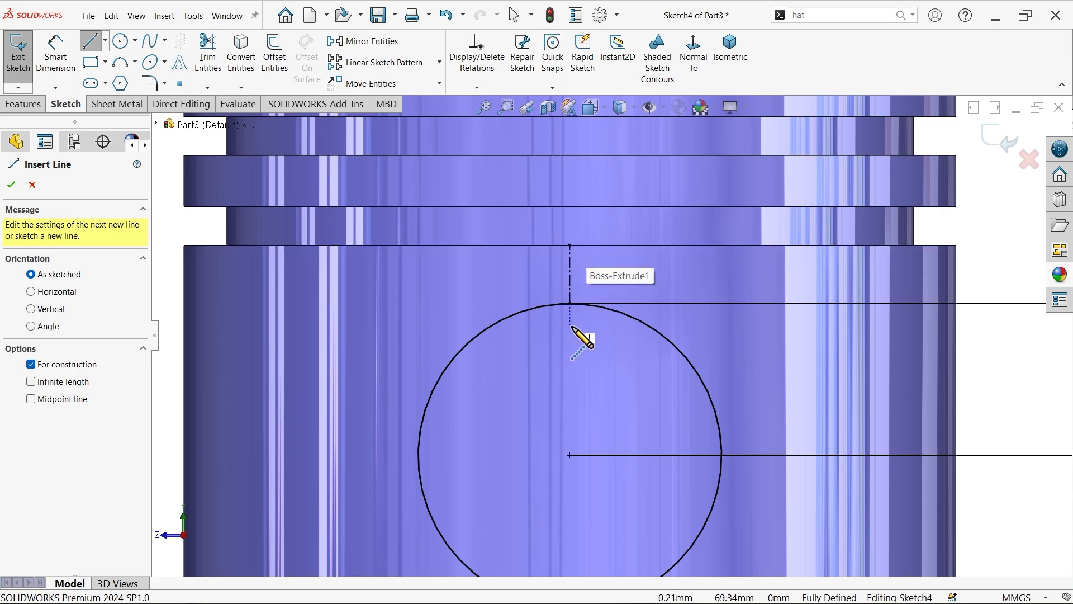
{"action": "scroll", "coordinate": [580, 329], "scroll_direction": "up", "scroll_amount": 5}
{"action": "scroll", "coordinate": [606, 472], "scroll_direction": "down", "scroll_amount": 5}
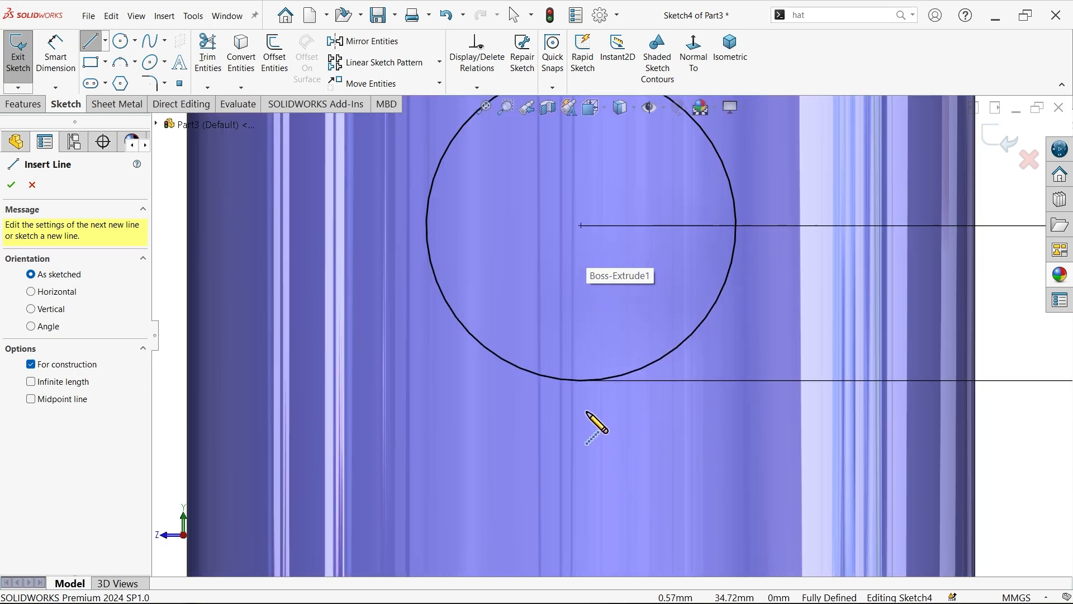
{"action": "left_click", "coordinate": [581, 381]}
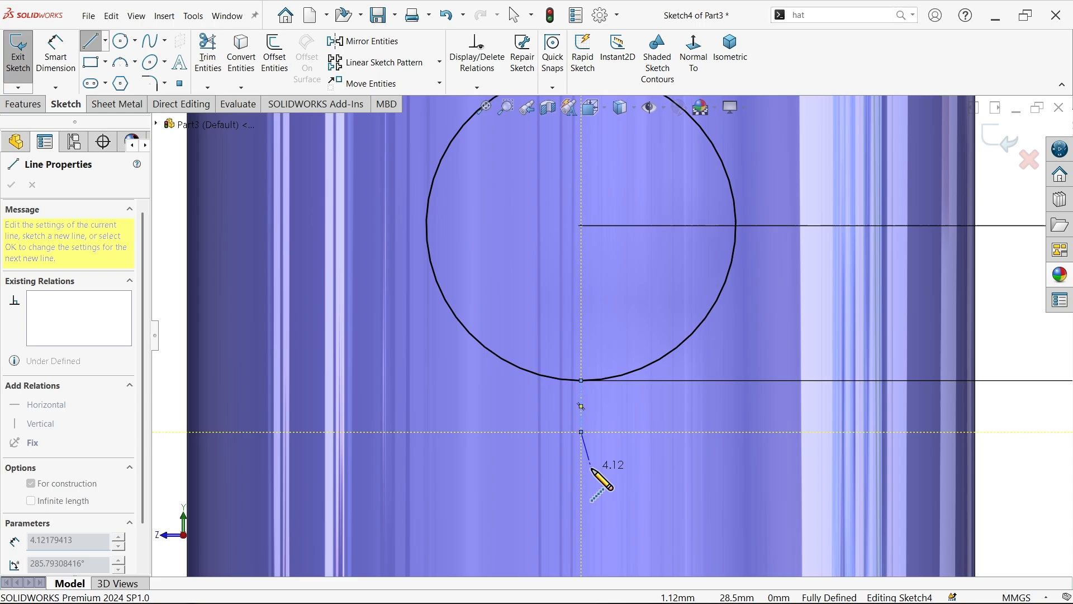
{"action": "left_click", "coordinate": [581, 507]}
{"action": "key", "text": "Escape"}
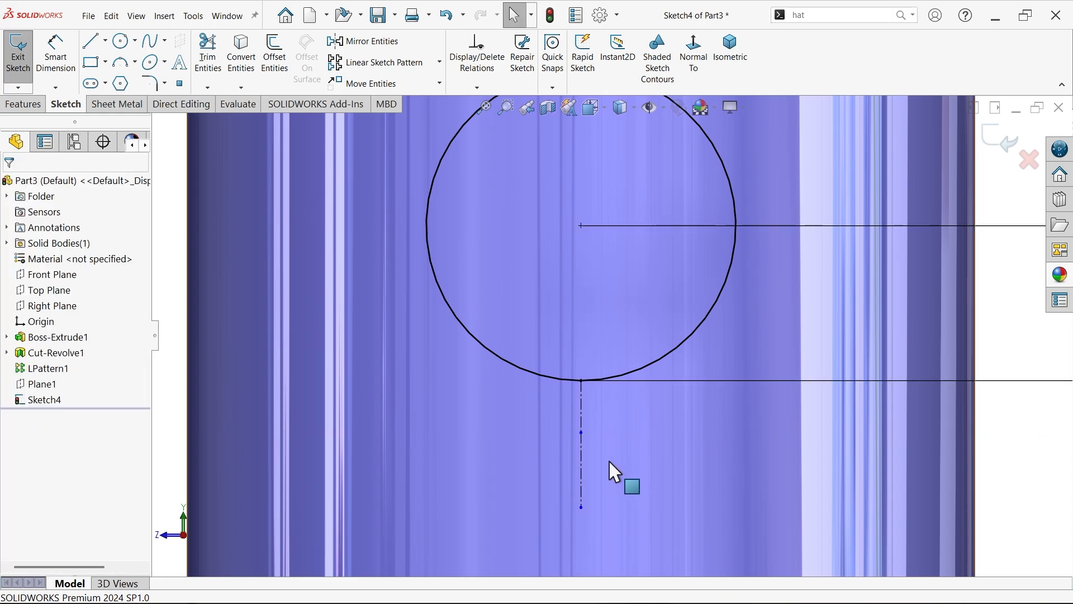
Add an Equal relation between the centerline directly below the circle and the one above it.
{"action": "left_click", "coordinate": [56, 56]}
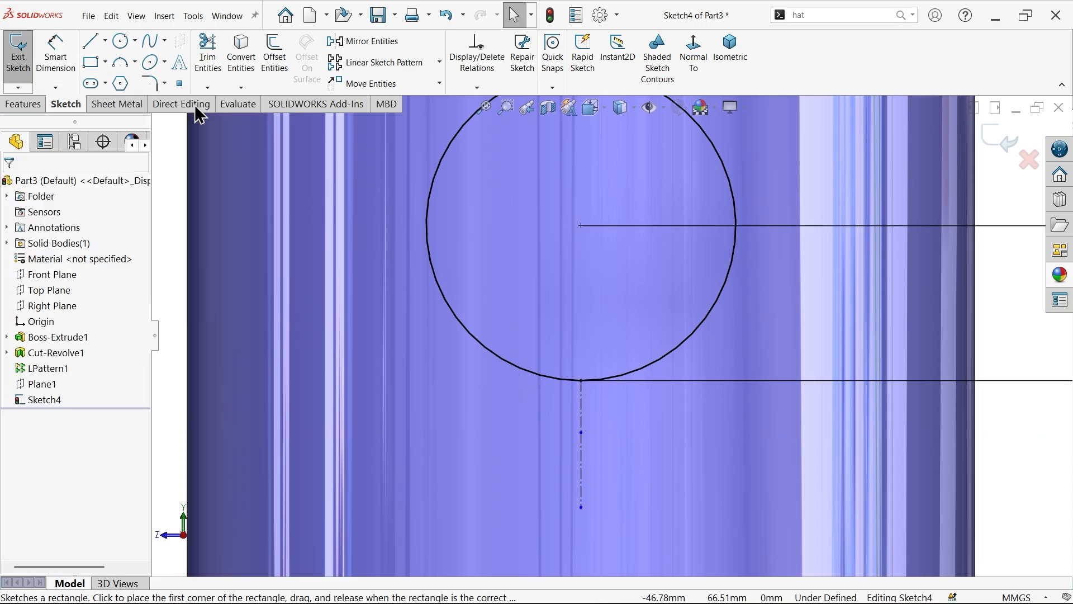
{"action": "left_click", "coordinate": [585, 398]}
{"action": "scroll", "coordinate": [617, 337], "scroll_direction": "up", "scroll_amount": 4}
{"action": "scroll", "coordinate": [628, 175], "scroll_direction": "down", "scroll_amount": 3}
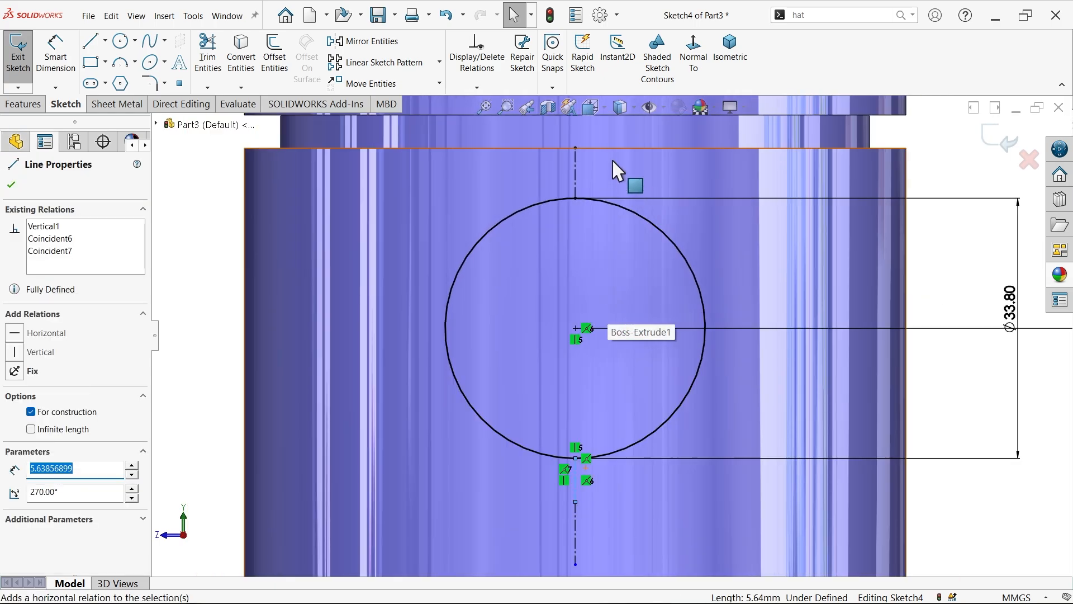
{"action": "left_click", "coordinate": [575, 170], "text": "ctrl"}
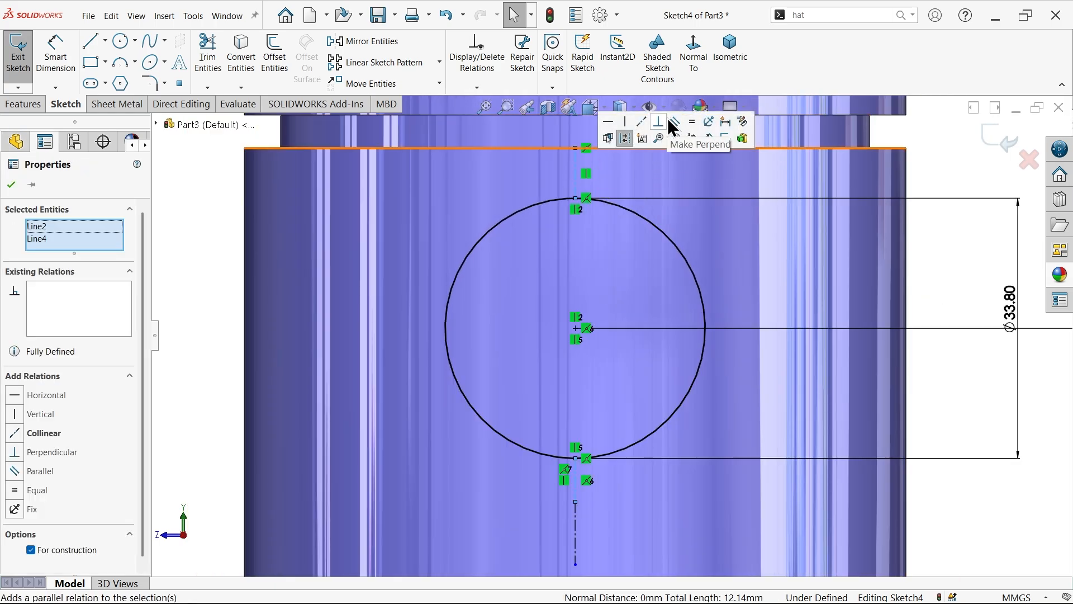
{"action": "left_click", "coordinate": [692, 122]}
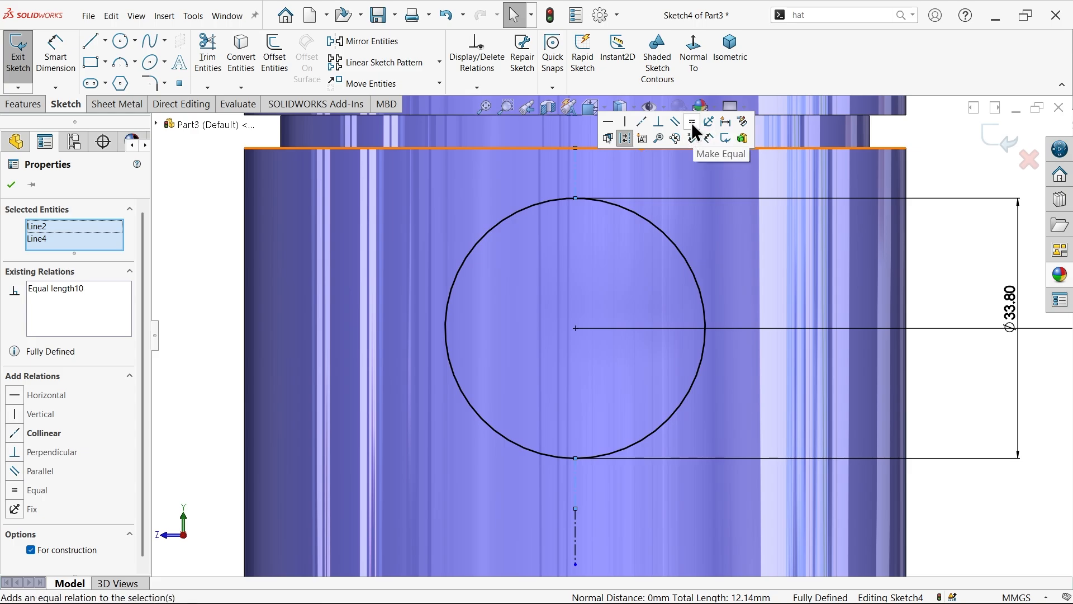
Switch to the piston drawing image, examine the pin boss walls and the chamfered lower recess in the section view, and return to SOLIDWORKS.
{"action": "left_click", "coordinate": [56, 56]}
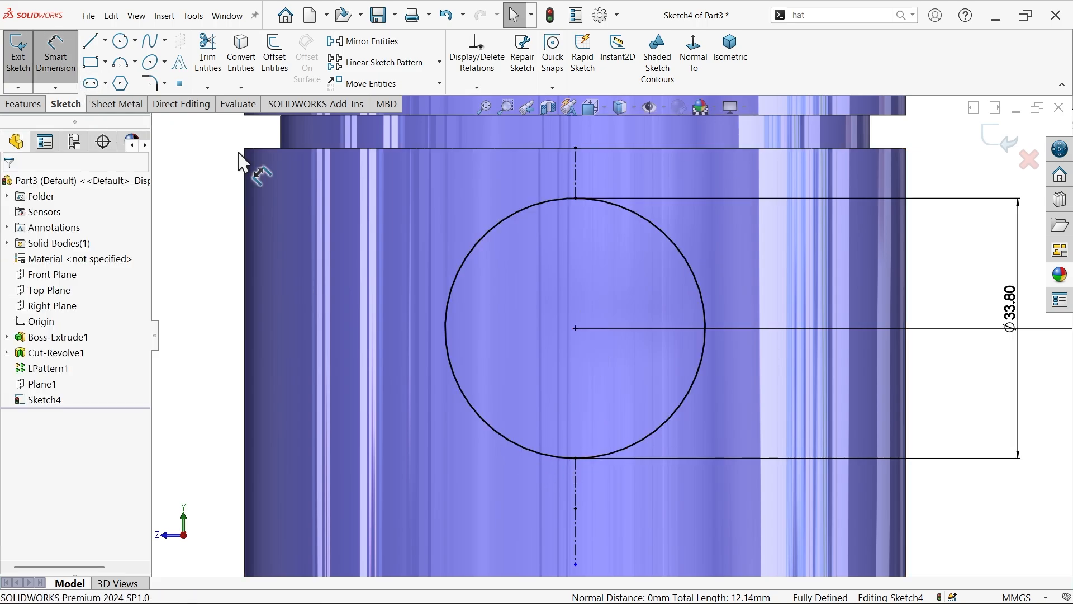
{"action": "scroll", "coordinate": [609, 335], "scroll_direction": "up", "scroll_amount": 3}
{"action": "scroll", "coordinate": [618, 422], "scroll_direction": "down", "scroll_amount": 3}
{"action": "key", "text": "alt+Tab"}
{"action": "scroll", "coordinate": [503, 510], "scroll_direction": "up", "scroll_amount": 3}
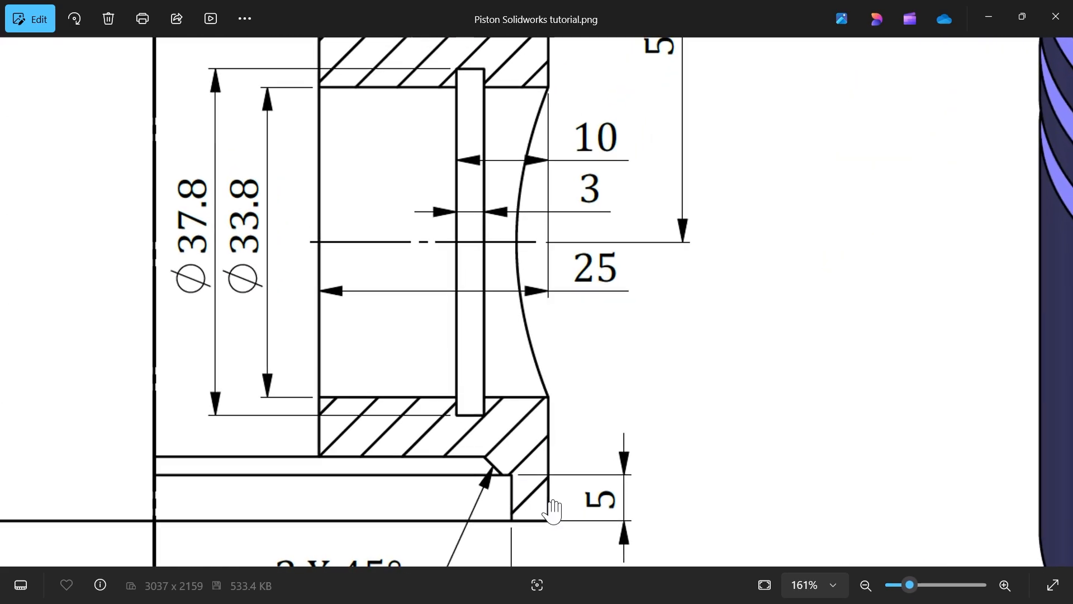
{"action": "scroll", "coordinate": [482, 485], "scroll_direction": "down", "scroll_amount": 3}
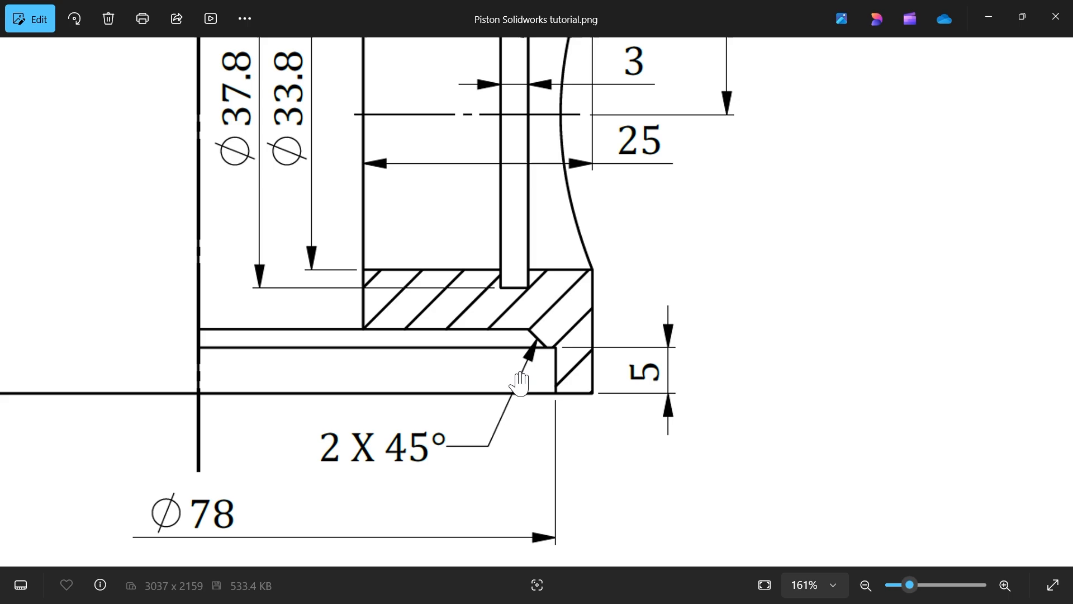
{"action": "left_click_drag", "start_coordinate": [476, 272], "coordinate": [482, 327]}
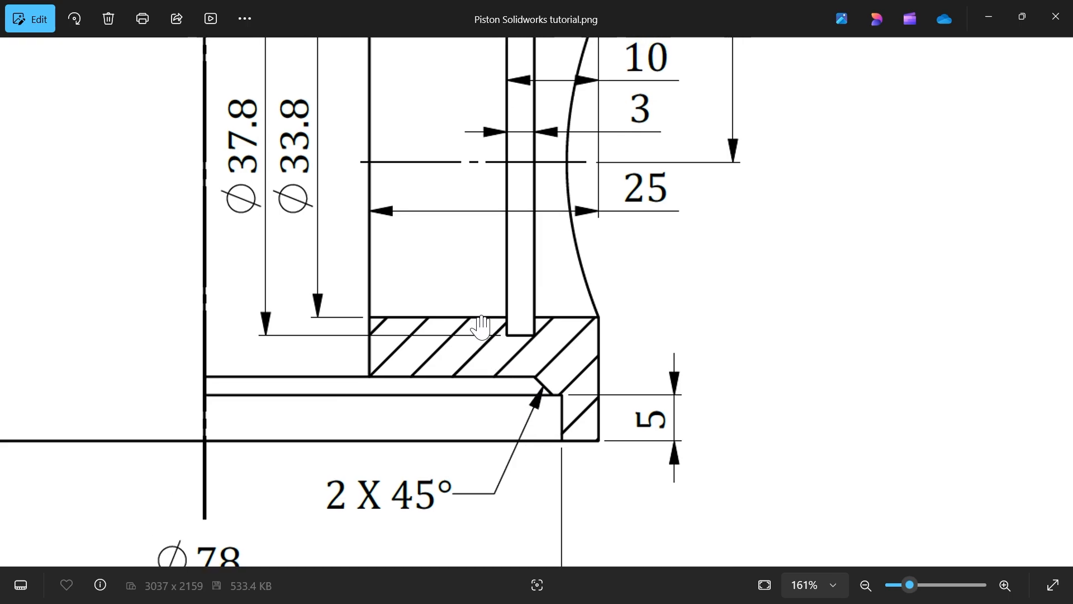
{"action": "left_click_drag", "start_coordinate": [499, 261], "coordinate": [499, 458]}
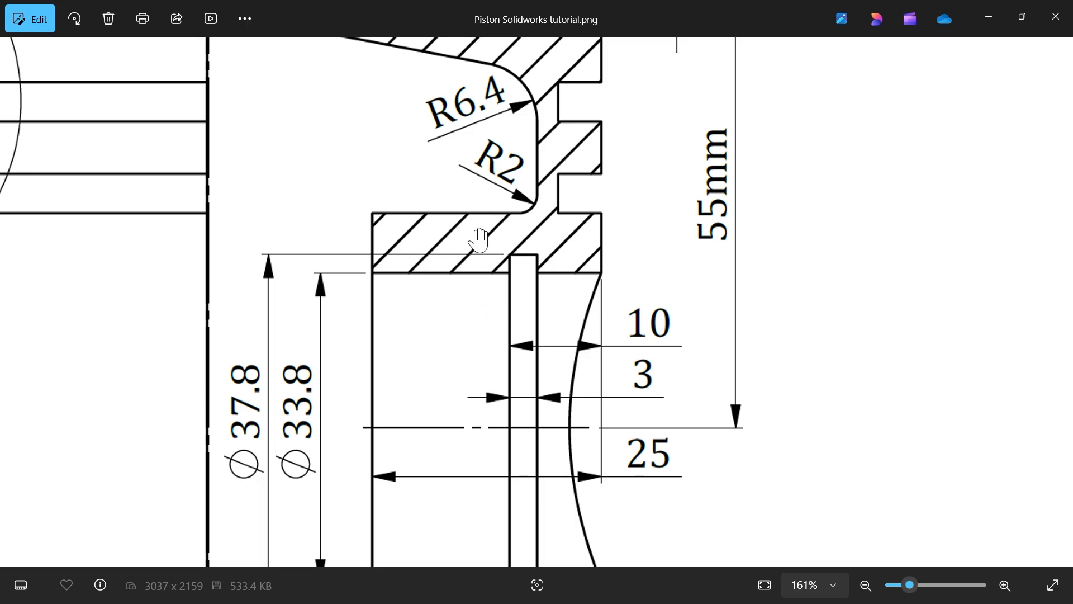
{"action": "left_click_drag", "start_coordinate": [479, 361], "coordinate": [492, 150]}
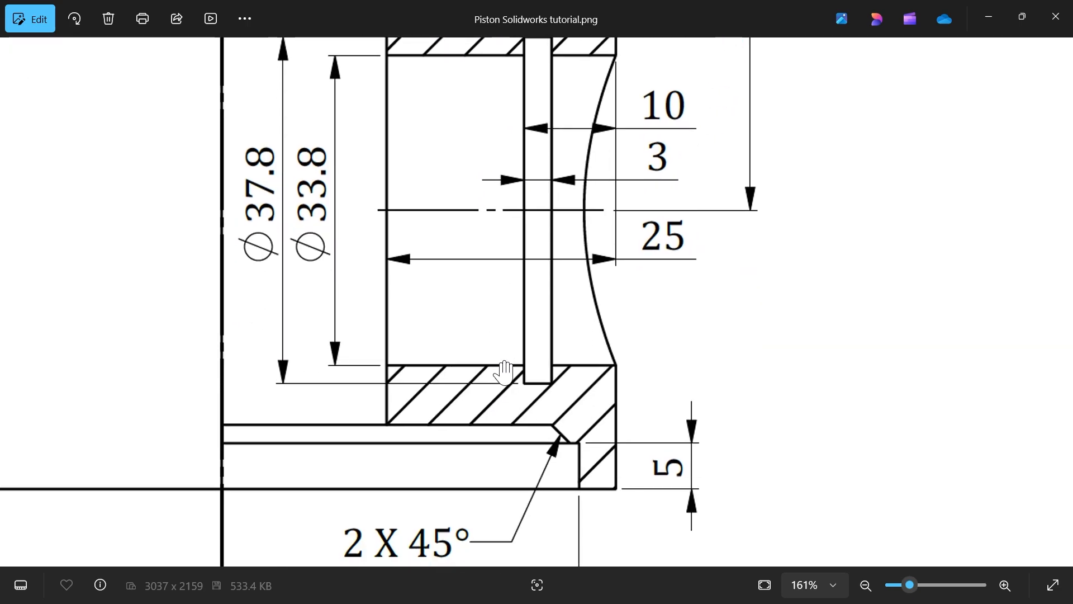
{"action": "scroll", "coordinate": [552, 414], "scroll_direction": "down", "scroll_amount": 2}
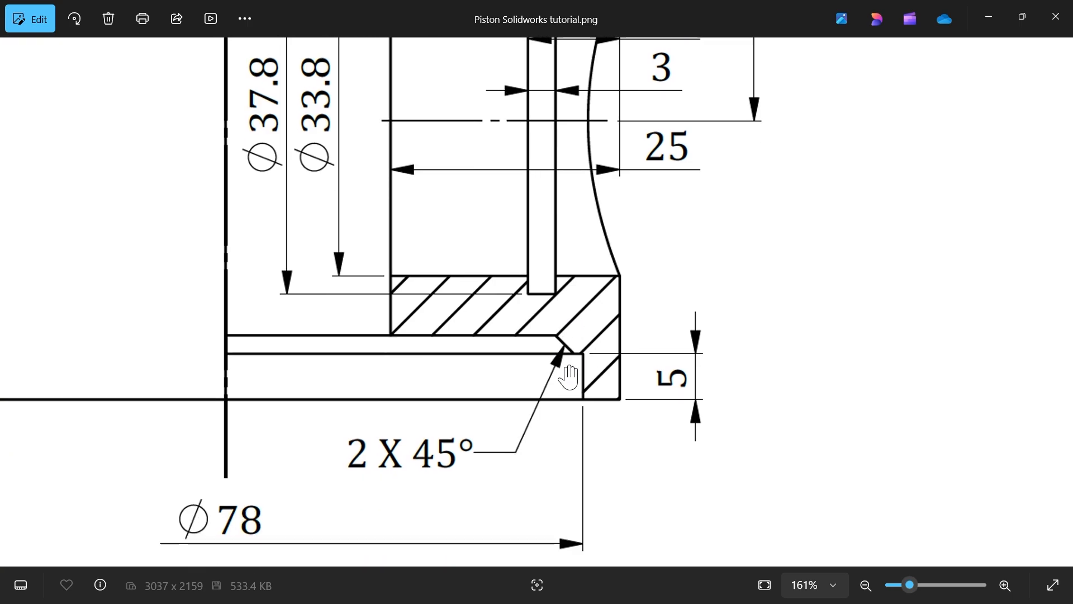
{"action": "left_click", "coordinate": [989, 18]}
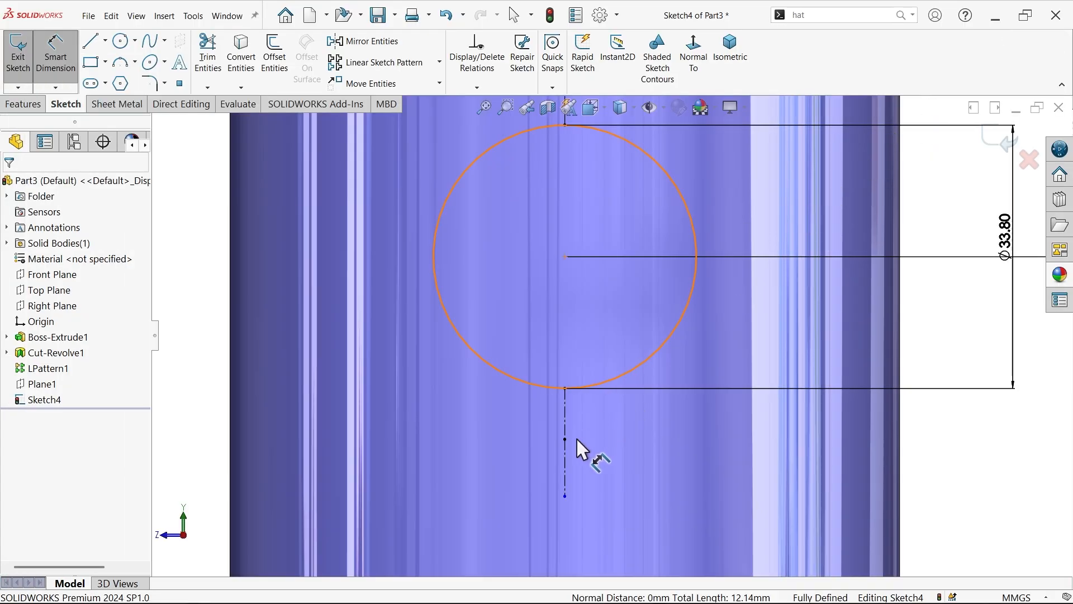
Dimension the lower of the two centerlines below the circle and set its length to 7 mm.
{"action": "left_click", "coordinate": [566, 472]}
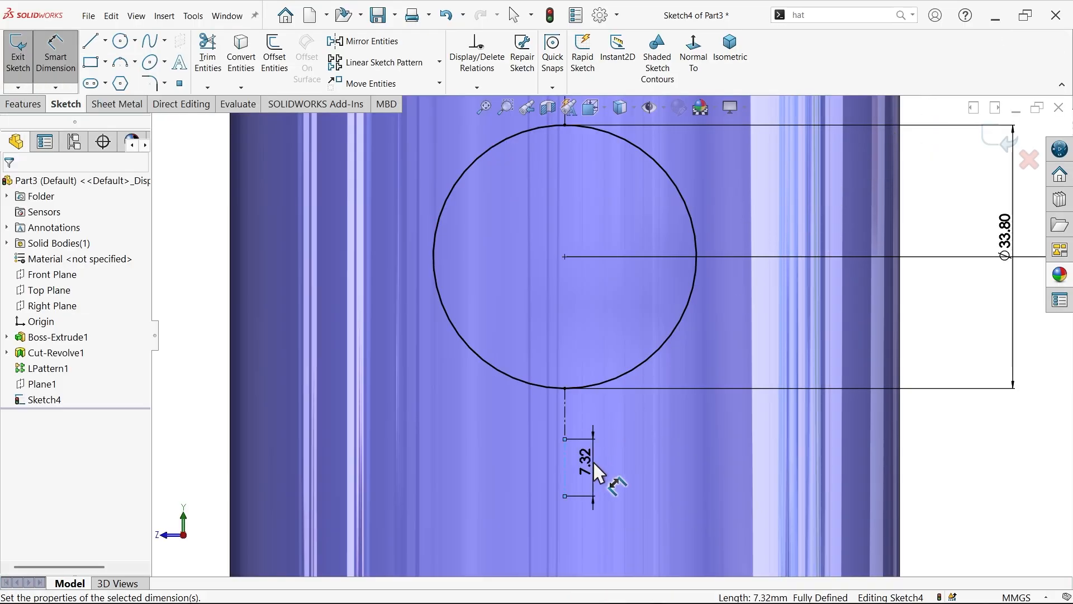
{"action": "left_click", "coordinate": [592, 471]}
{"action": "key", "text": "Return"}
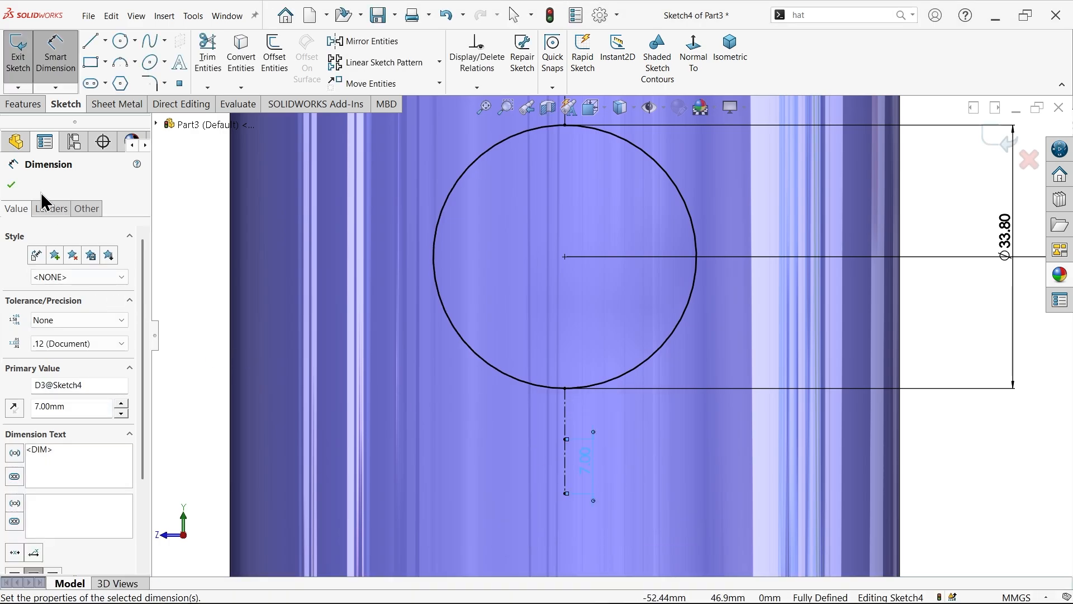
{"action": "left_click", "coordinate": [10, 187]}
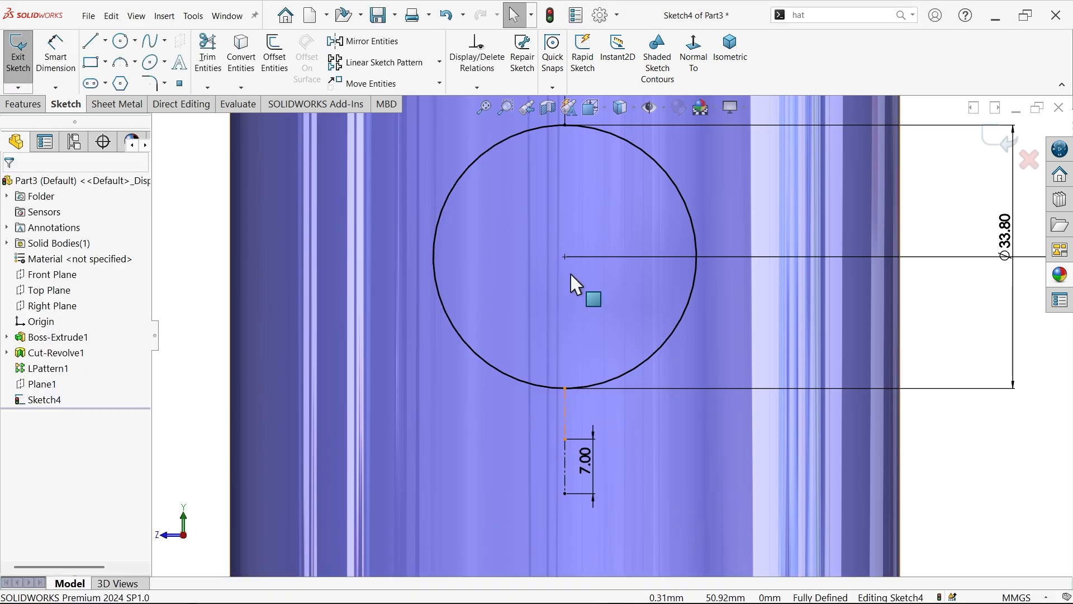
Cut-extrude the pin bore circle through the piston with Direction 1 set to Through All and Direction 2 enabled.
{"action": "scroll", "coordinate": [558, 297], "scroll_direction": "up", "scroll_amount": 3}
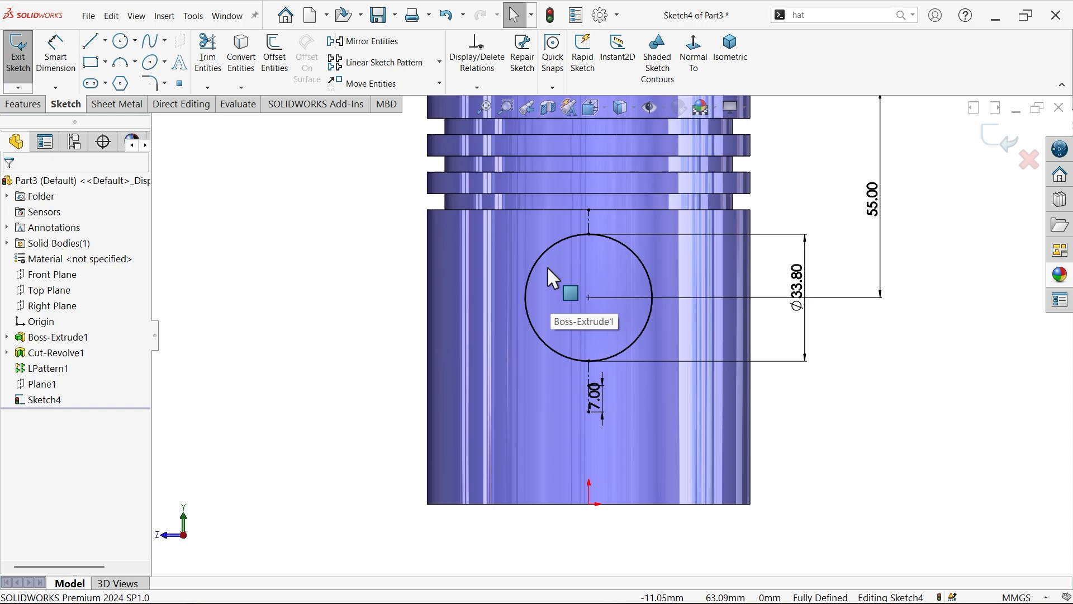
{"action": "left_click", "coordinate": [23, 104]}
{"action": "left_click", "coordinate": [214, 56]}
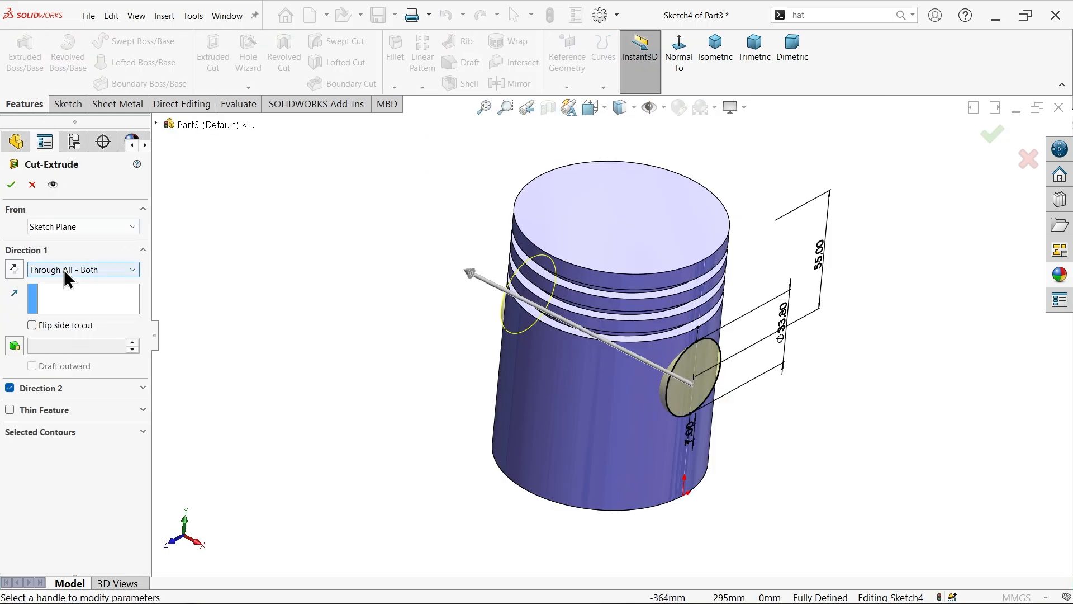
{"action": "left_click", "coordinate": [63, 270]}
{"action": "left_click", "coordinate": [48, 298]}
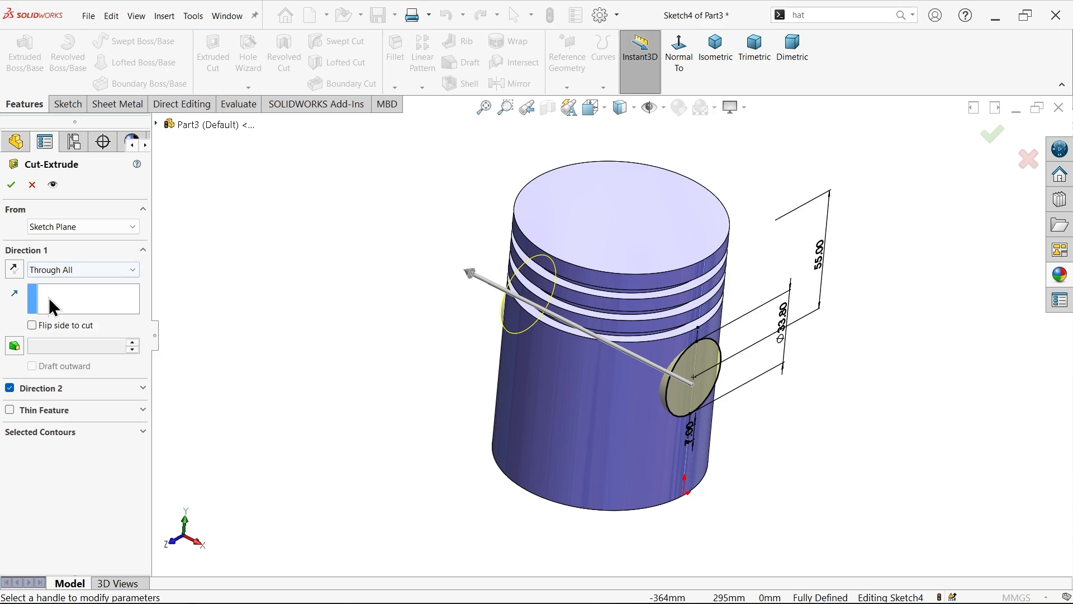
{"action": "middle_click_drag", "start_coordinate": [195, 299], "coordinate": [189, 294]}
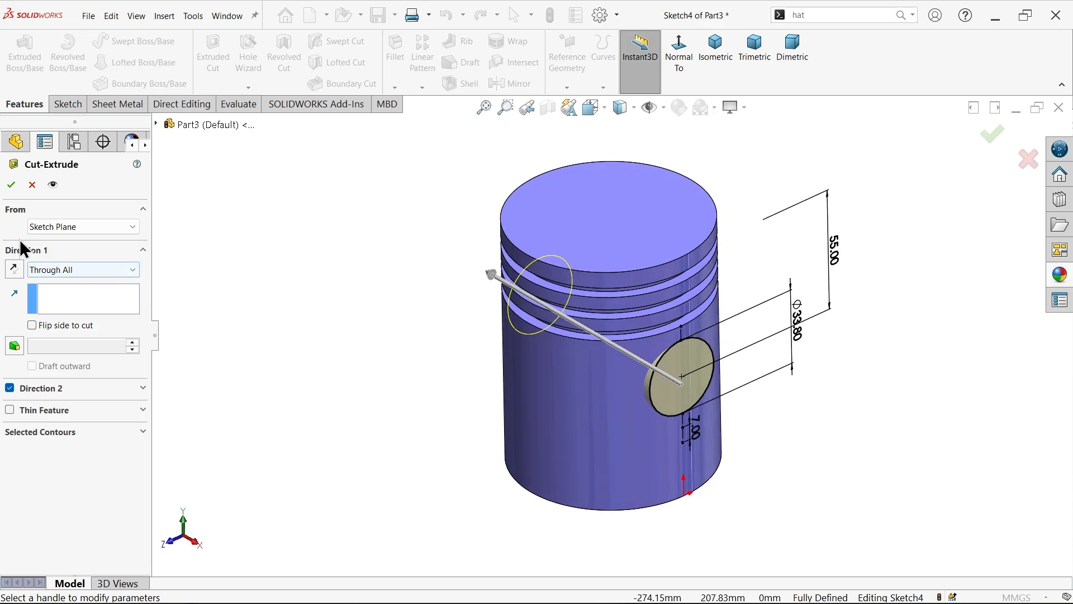
{"action": "left_click", "coordinate": [13, 190]}
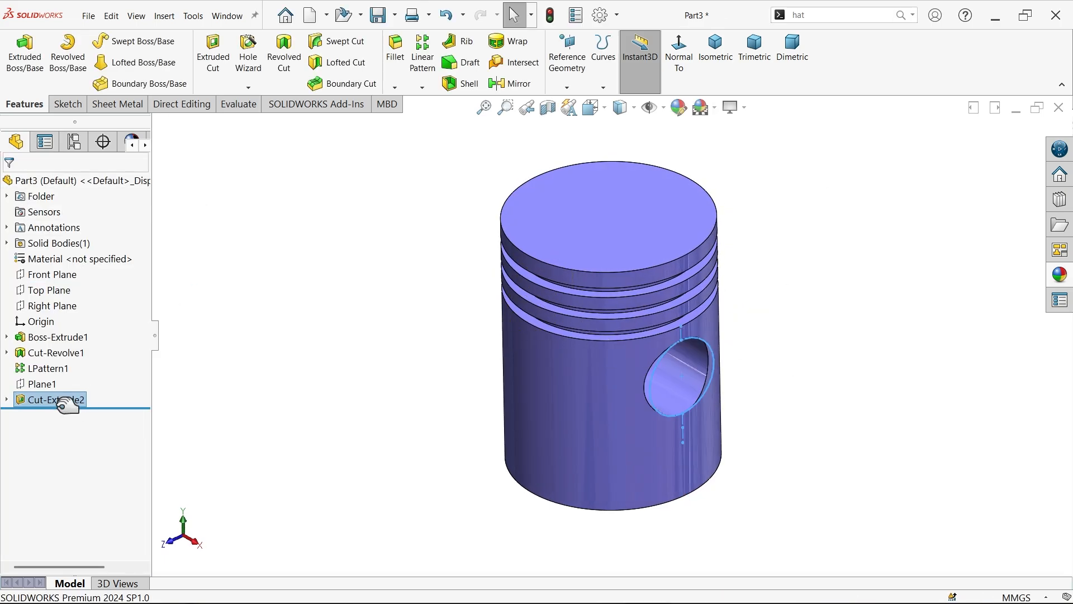
{"action": "left_click", "coordinate": [371, 297]}
Make the pin bore cut's sketch, Sketch4, visible in the model.
{"action": "mouse_move", "coordinate": [371, 297]}
{"action": "middle_mouse_down"}
{"action": "mouse_move", "coordinate": [434, 199]}
{"action": "mouse_move", "coordinate": [515, 298]}
{"action": "mouse_move", "coordinate": [401, 226]}
{"action": "mouse_move", "coordinate": [360, 240]}
{"action": "mouse_move", "coordinate": [378, 297]}
{"action": "mouse_move", "coordinate": [359, 285]}
{"action": "middle_mouse_up"}
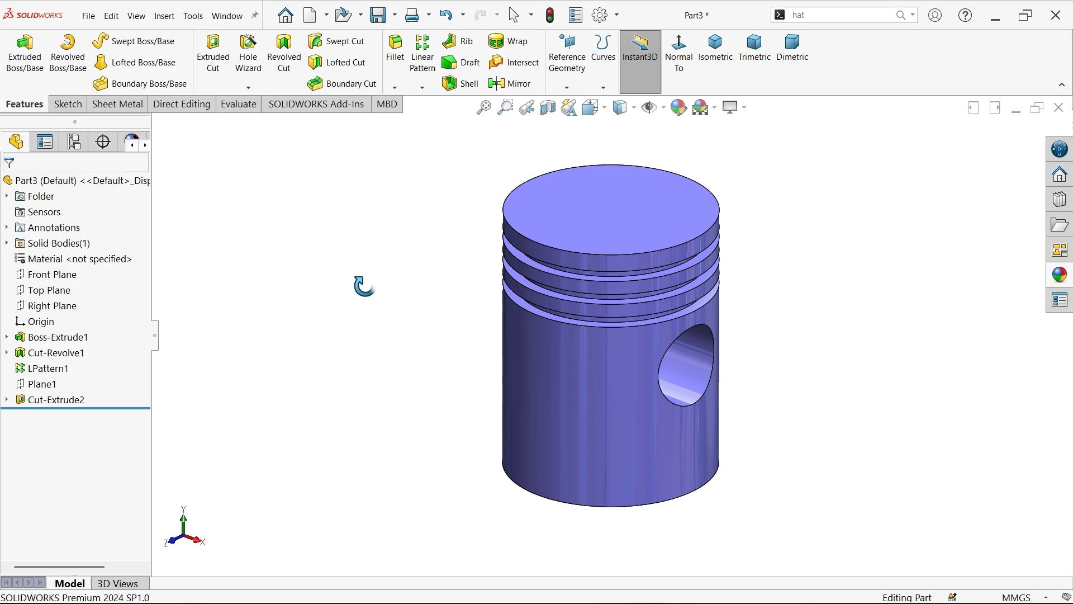
{"action": "left_click", "coordinate": [7, 400]}
{"action": "left_click", "coordinate": [47, 414]}
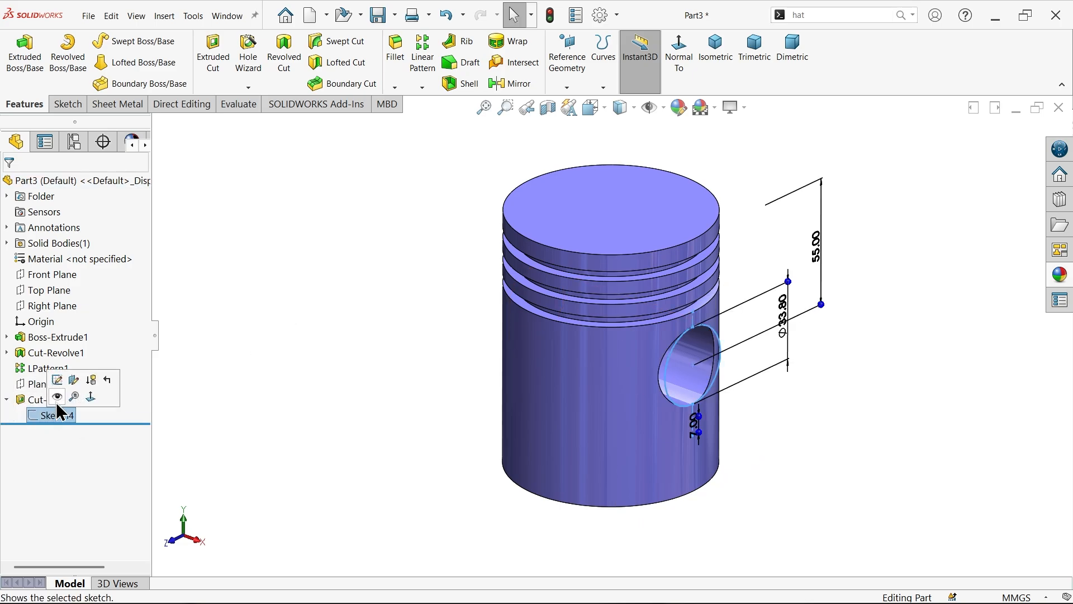
{"action": "left_click", "coordinate": [172, 408]}
{"action": "scroll", "coordinate": [689, 442], "scroll_direction": "down", "scroll_amount": 3}
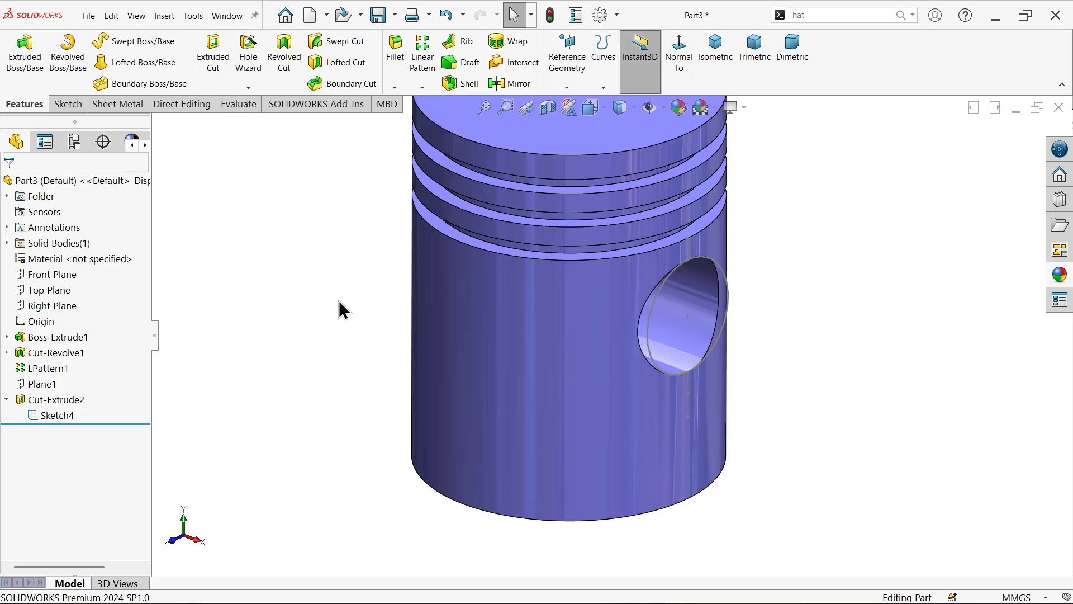
Start a sketch on the piston's bottom face and convert the face's circular outer edge into it.
{"action": "scroll", "coordinate": [397, 303], "scroll_direction": "up", "scroll_amount": 2}
{"action": "middle_click_drag", "start_coordinate": [425, 391], "coordinate": [404, 304]}
{"action": "scroll", "coordinate": [570, 416], "scroll_direction": "down", "scroll_amount": 3}
{"action": "left_click", "coordinate": [579, 406]}
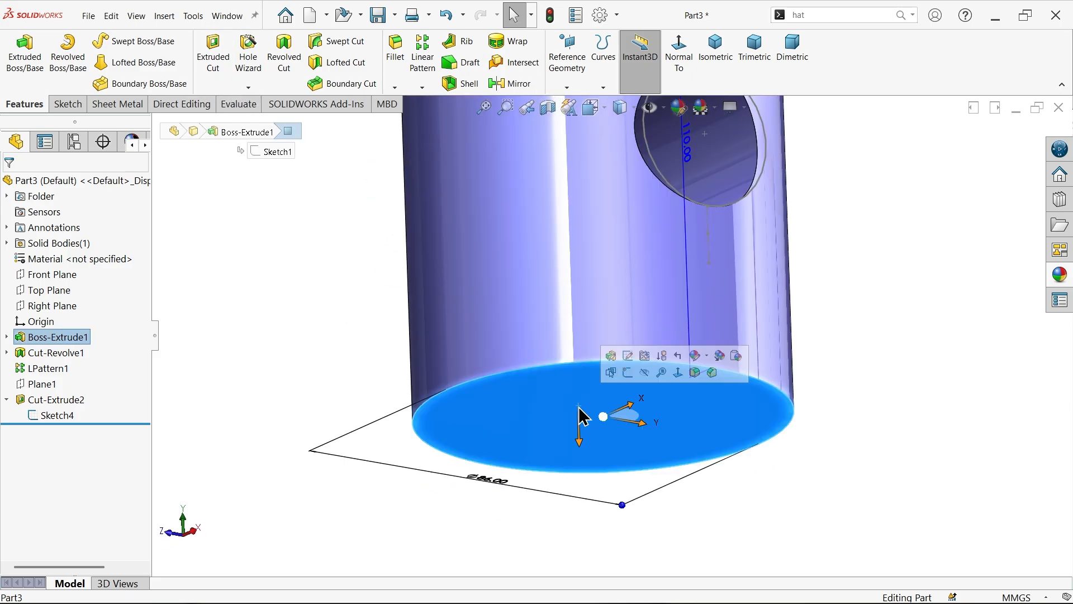
{"action": "left_click", "coordinate": [628, 372]}
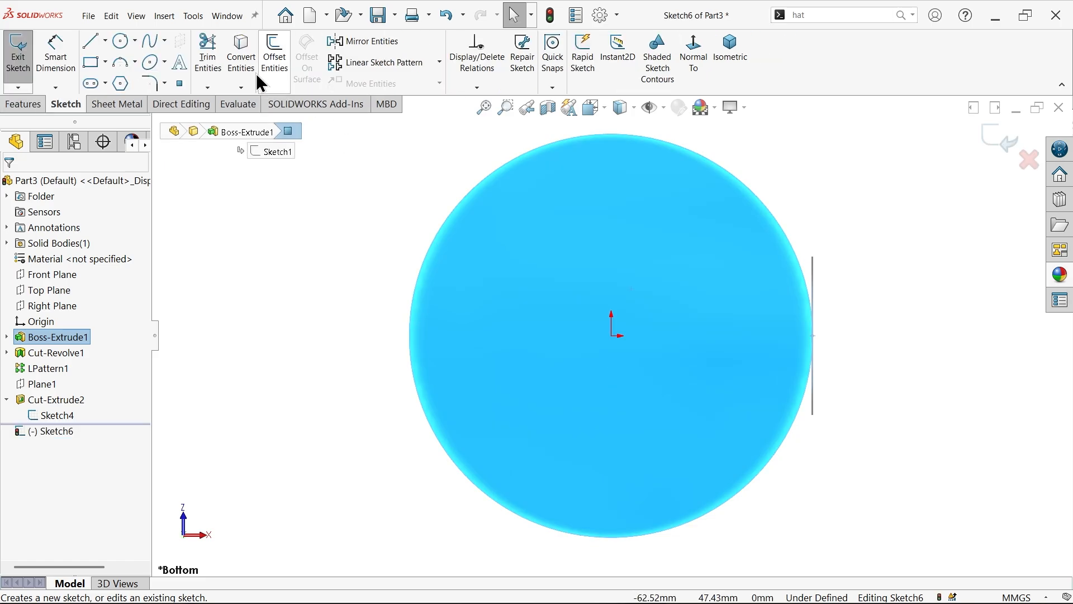
{"action": "scroll", "coordinate": [653, 319], "scroll_direction": "up", "scroll_amount": 3}
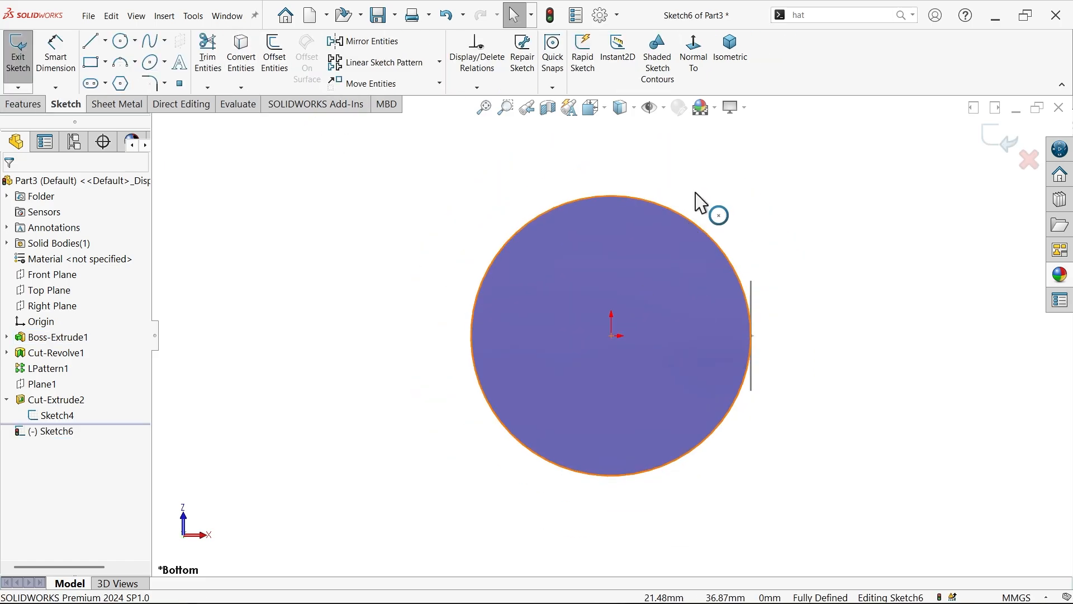
{"action": "mouse_move", "coordinate": [700, 204]}
{"action": "middle_mouse_down"}
{"action": "mouse_move", "coordinate": [714, 227]}
{"action": "mouse_move", "coordinate": [659, 352]}
{"action": "mouse_move", "coordinate": [638, 350]}
{"action": "middle_mouse_up"}
{"action": "scroll", "coordinate": [678, 424], "scroll_direction": "down", "scroll_amount": 2}
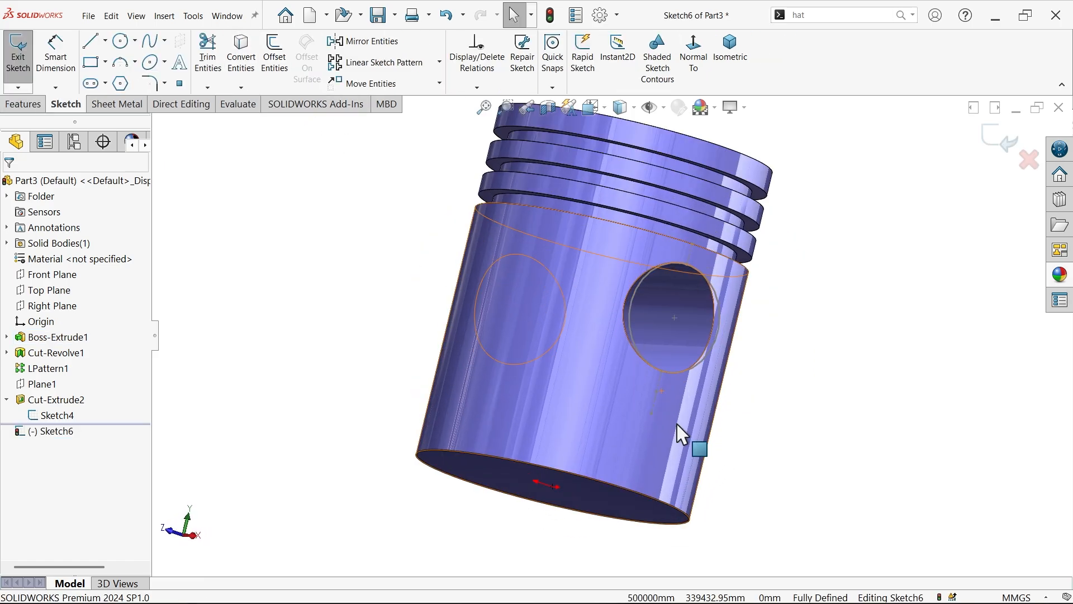
Cut-extrude the bottom circle Up To Vertex, using the lower endpoint of the 7 mm centerline below the pin bore.
{"action": "left_click", "coordinate": [31, 105]}
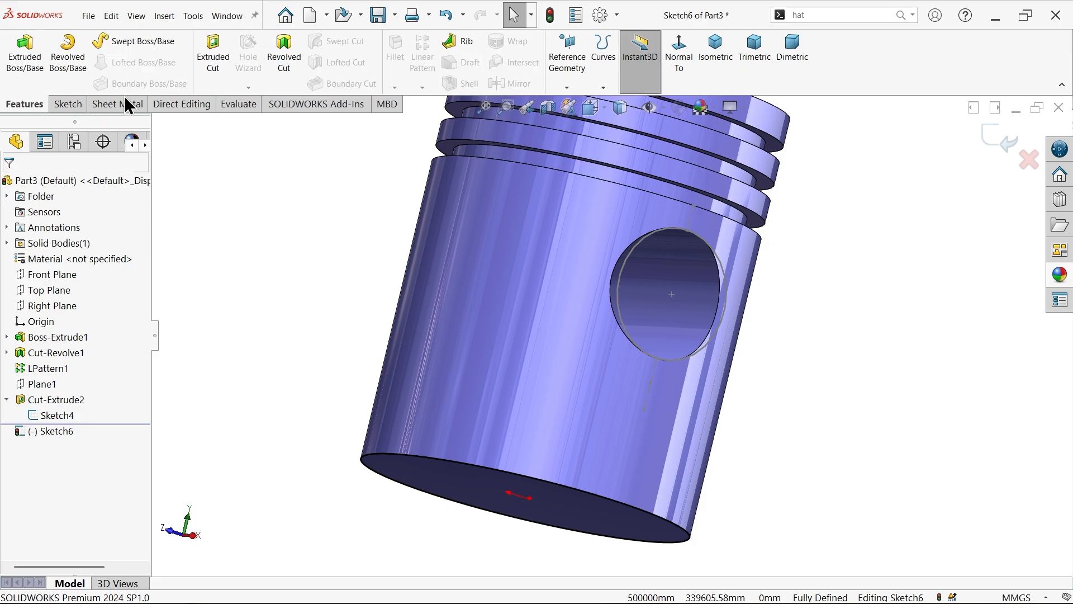
{"action": "left_click", "coordinate": [215, 62]}
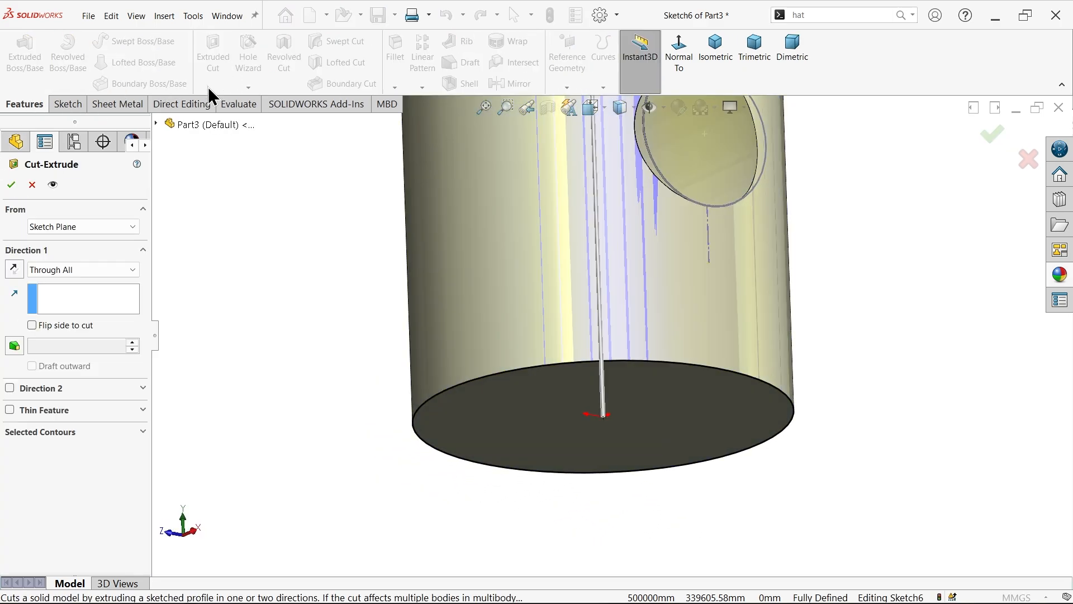
{"action": "left_click", "coordinate": [59, 271]}
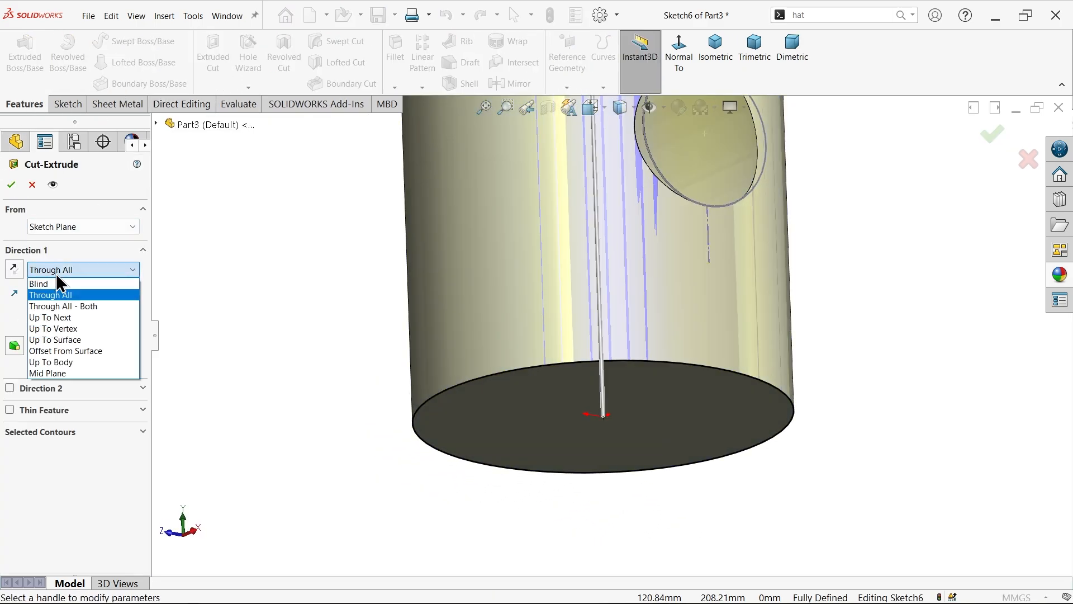
{"action": "left_click", "coordinate": [66, 329]}
{"action": "scroll", "coordinate": [661, 247], "scroll_direction": "down", "scroll_amount": 5}
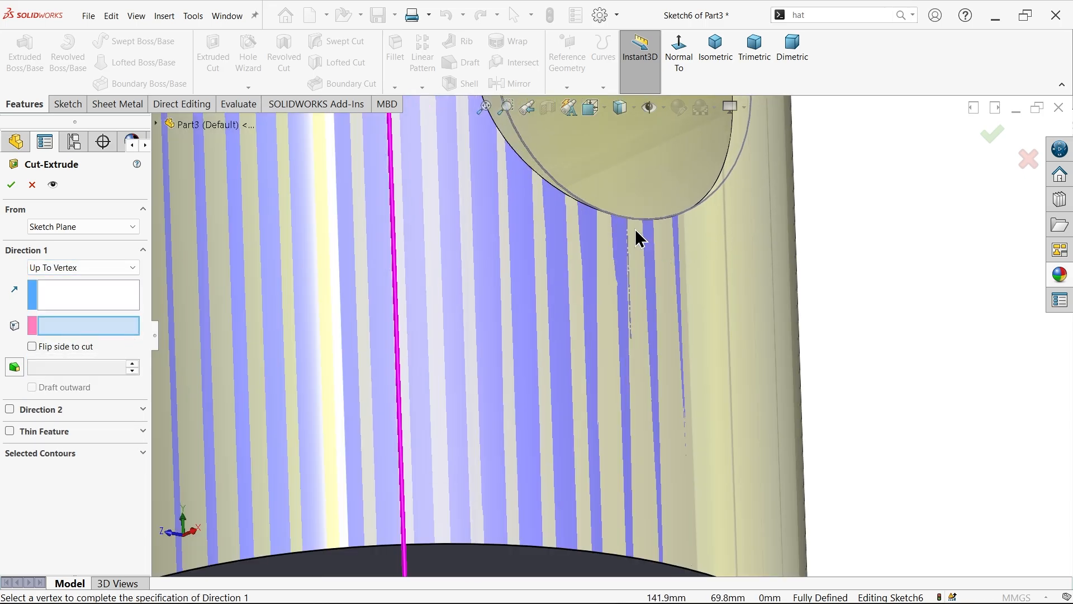
{"action": "middle_click_drag", "start_coordinate": [625, 294], "coordinate": [629, 242]}
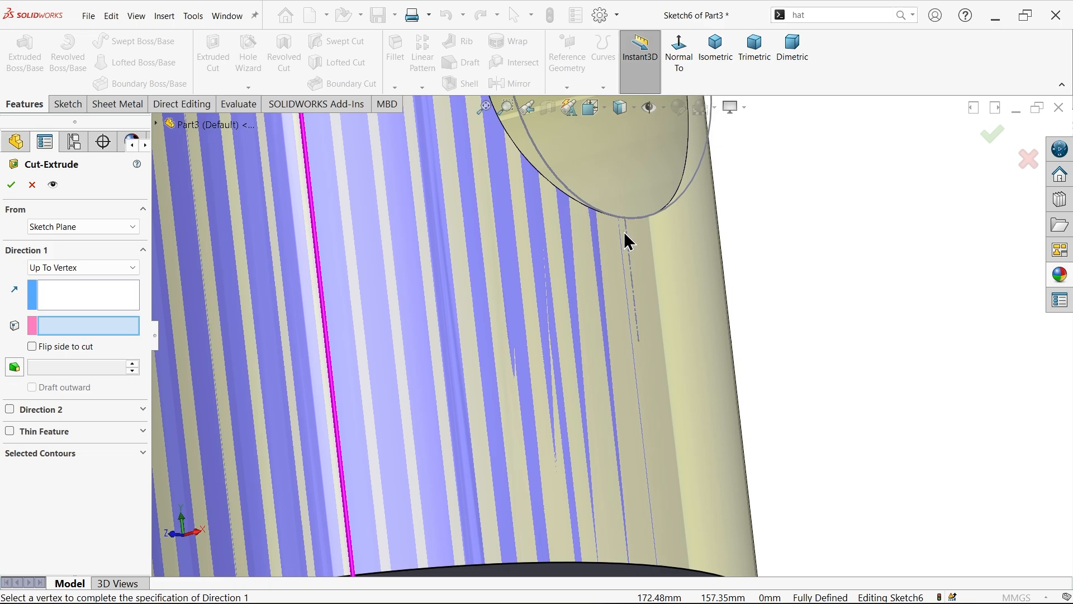
{"action": "left_click", "coordinate": [639, 342]}
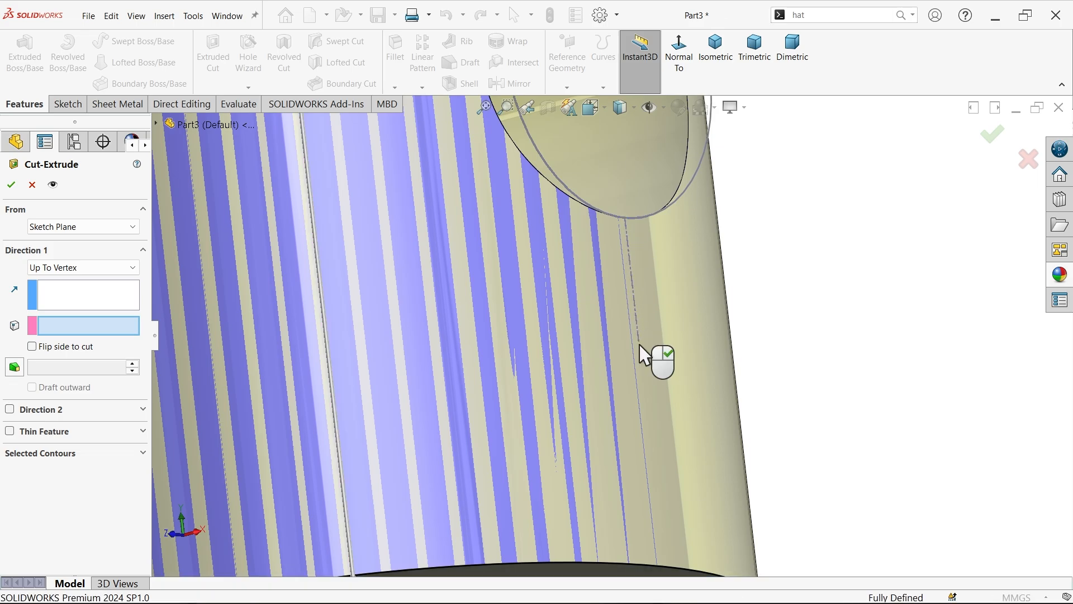
{"action": "left_click", "coordinate": [81, 327]}
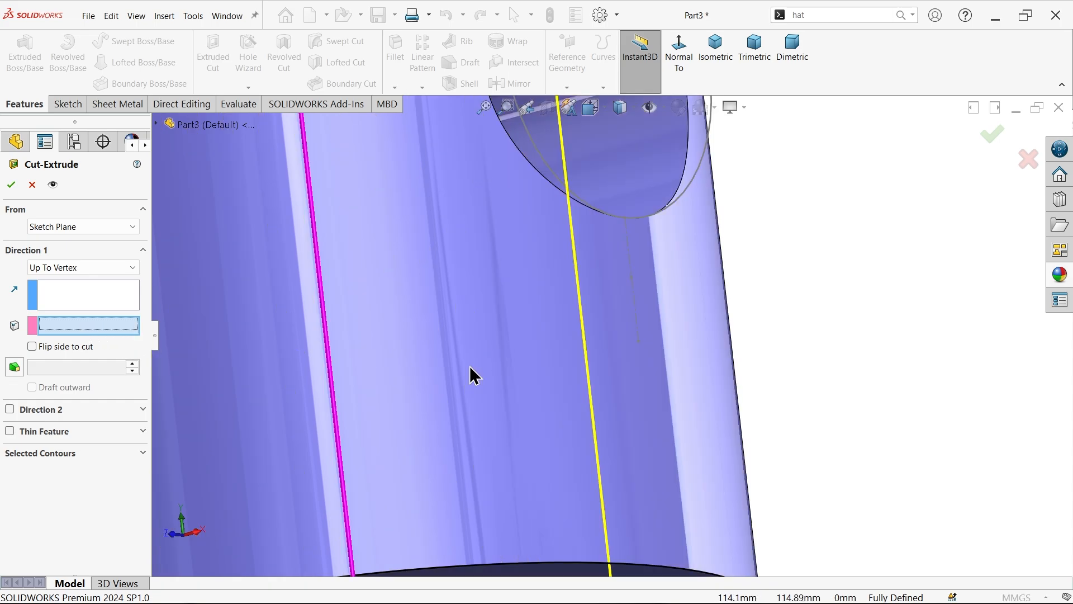
{"action": "left_click", "coordinate": [639, 343]}
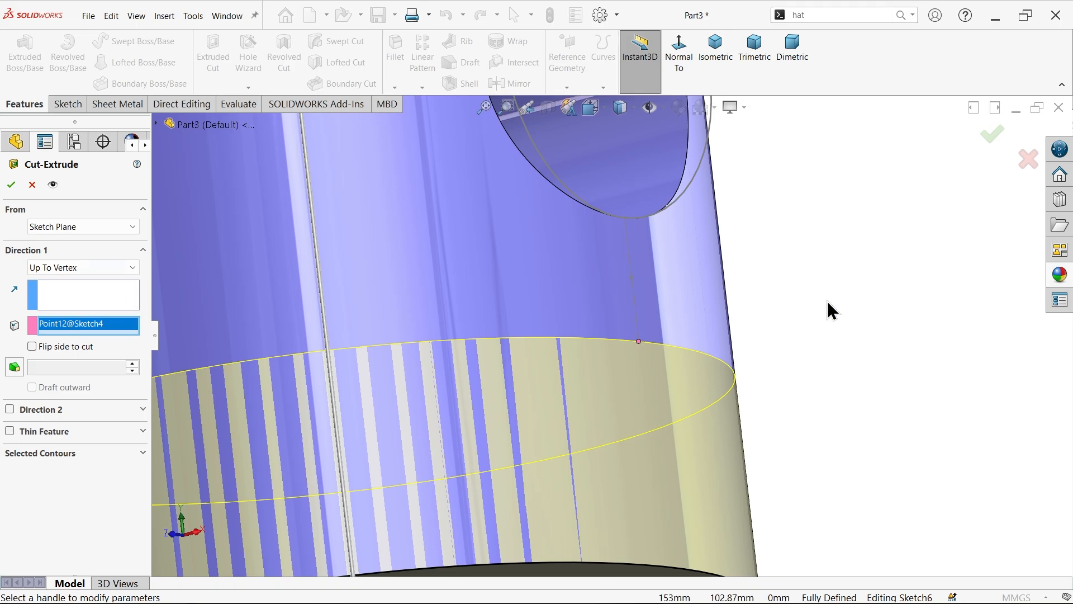
{"action": "key", "text": "f"}
{"action": "middle_click_drag", "start_coordinate": [783, 295], "coordinate": [759, 369]}
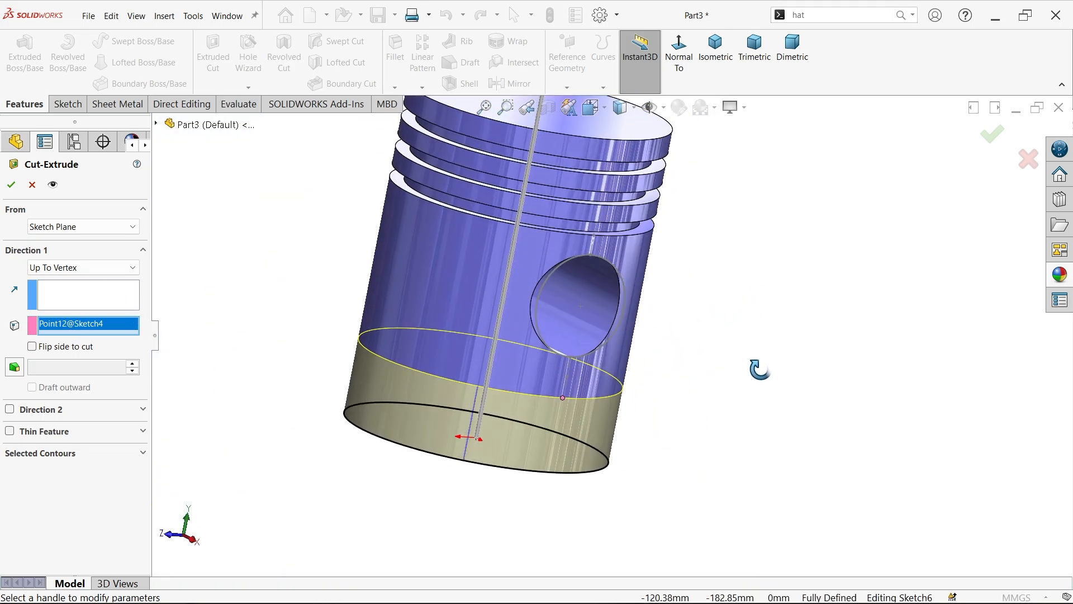
{"action": "scroll", "coordinate": [601, 401], "scroll_direction": "down", "scroll_amount": 3}
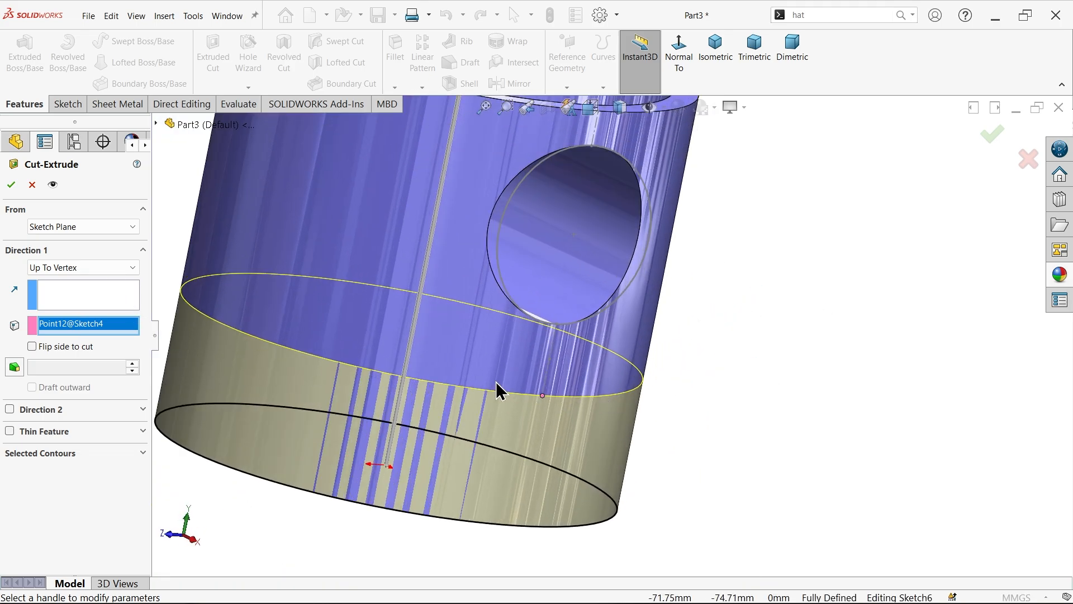
{"action": "left_click", "coordinate": [11, 185]}
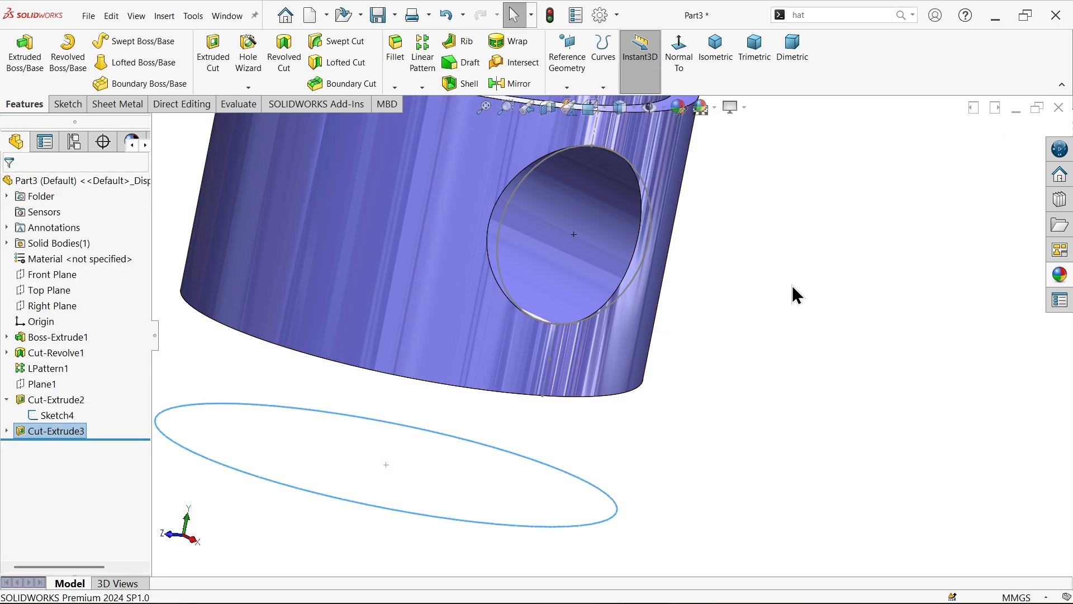
Measure the normal distance between the piston's top face and its new bottom face.
{"action": "scroll", "coordinate": [592, 337], "scroll_direction": "down", "scroll_amount": 1}
{"action": "scroll", "coordinate": [541, 347], "scroll_direction": "up", "scroll_amount": 5}
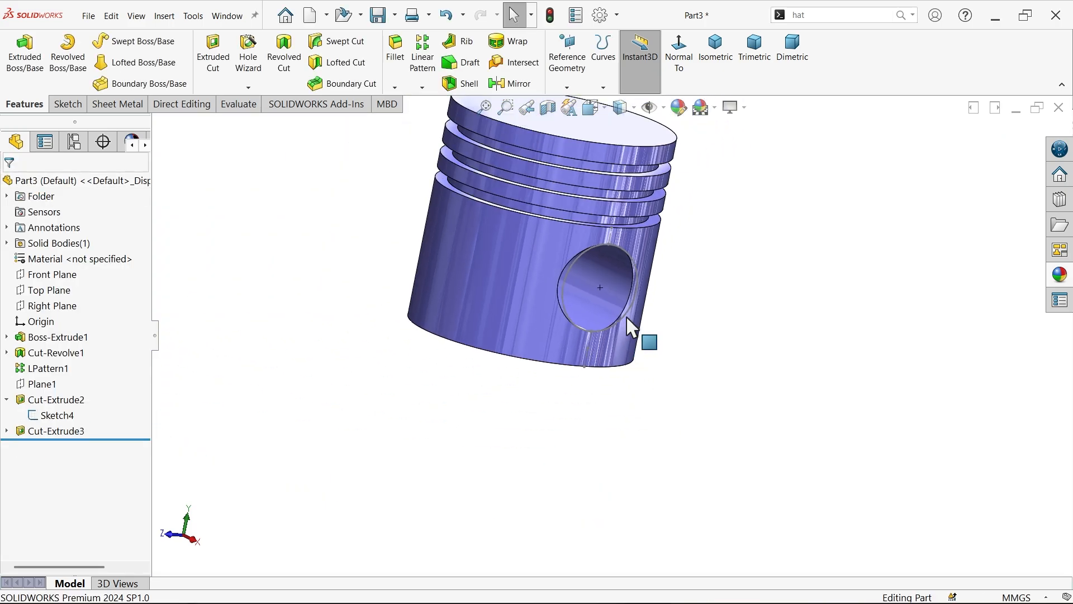
{"action": "left_click", "coordinate": [598, 152]}
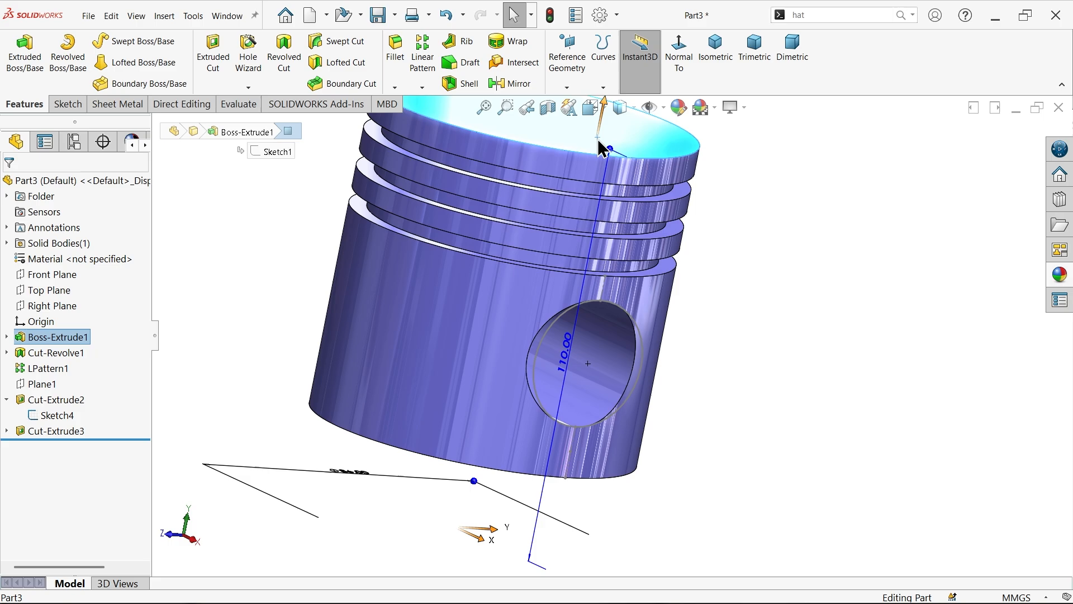
{"action": "middle_click_drag", "start_coordinate": [789, 294], "coordinate": [815, 184]}
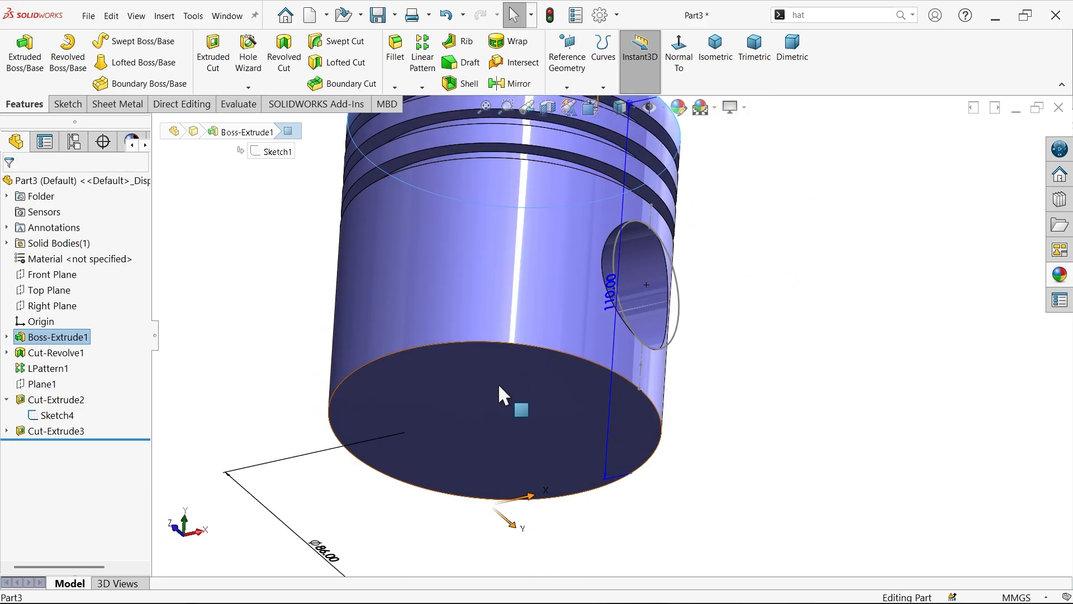
{"action": "left_click", "coordinate": [537, 411]}
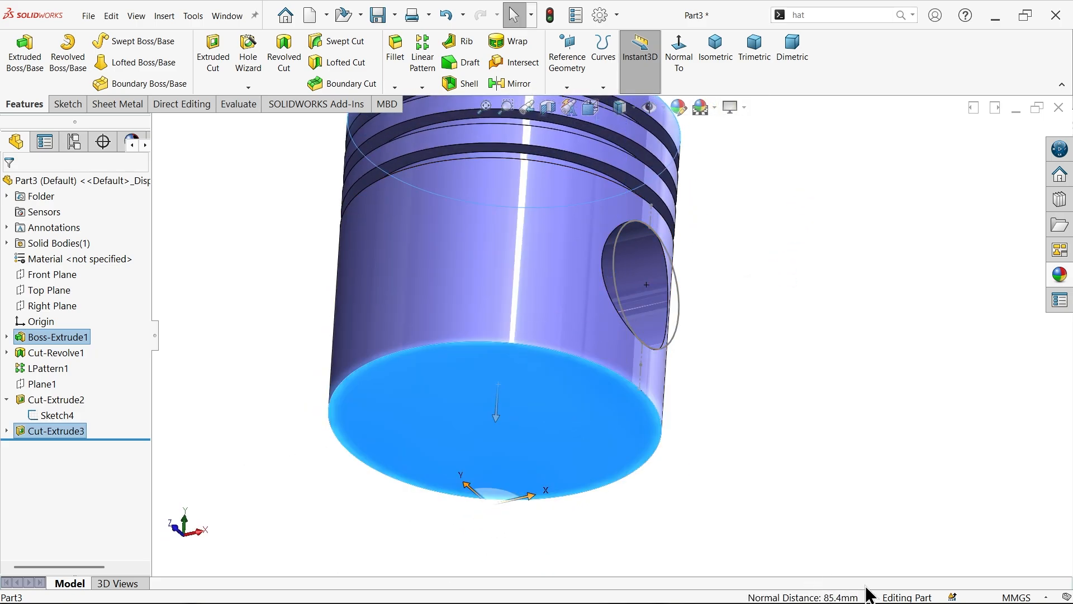
{"action": "left_click", "coordinate": [761, 202]}
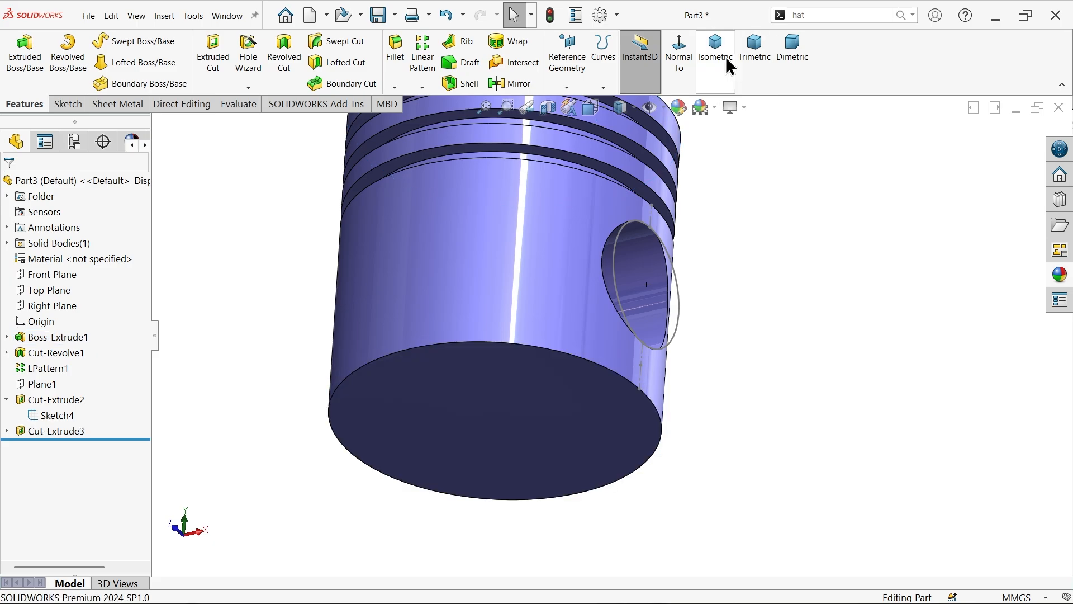
Show the piston in isometric view and save the part on the Desktop as "Piston.".
{"action": "left_click", "coordinate": [719, 55]}
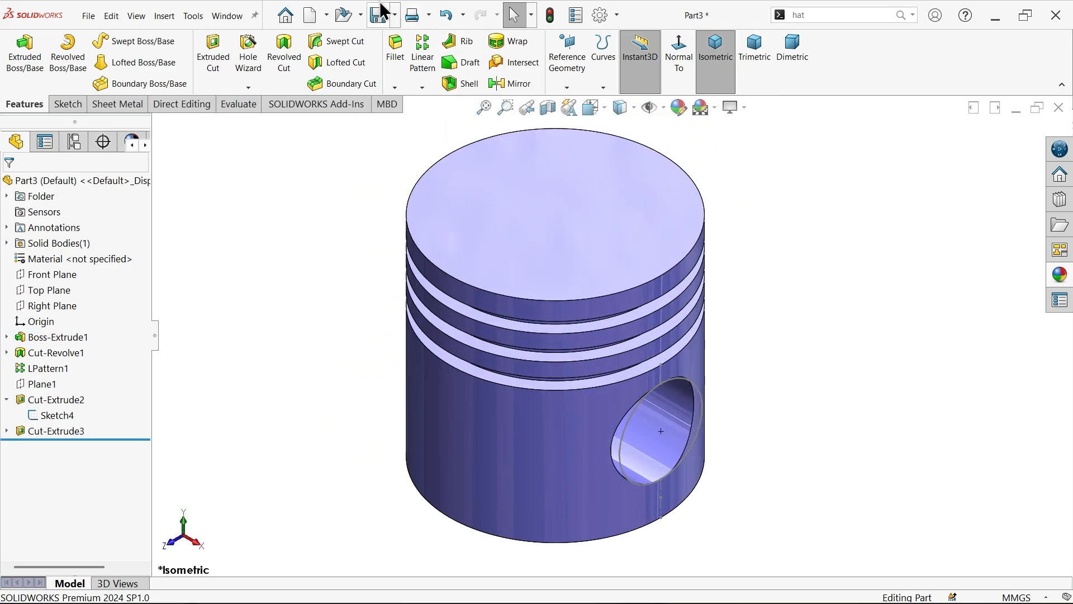
{"action": "left_click", "coordinate": [387, 13]}
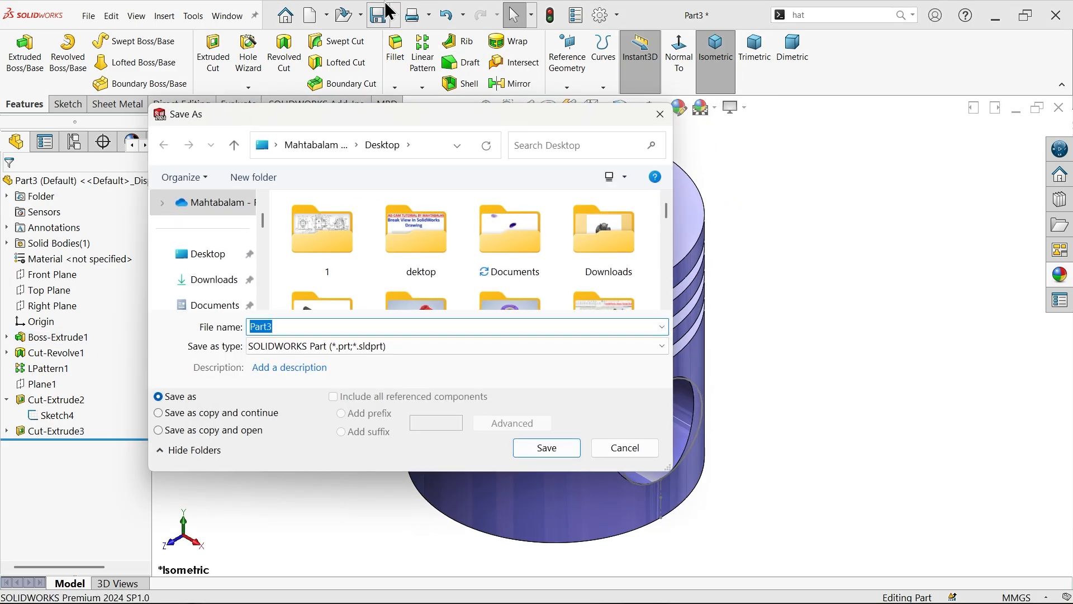
{"action": "type", "text": "Piston"}
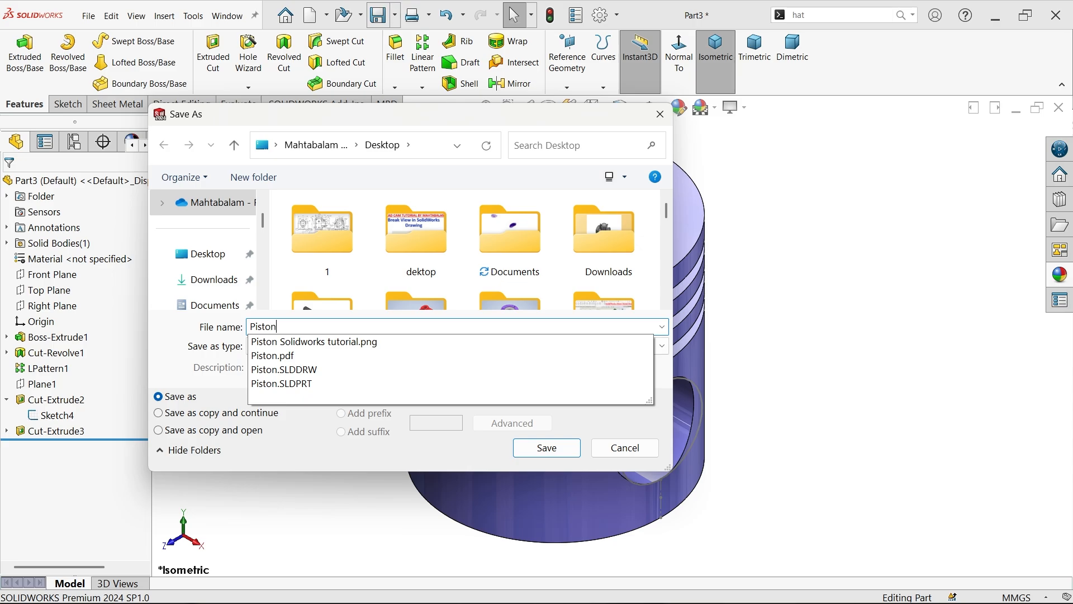
{"action": "type", "text": "."}
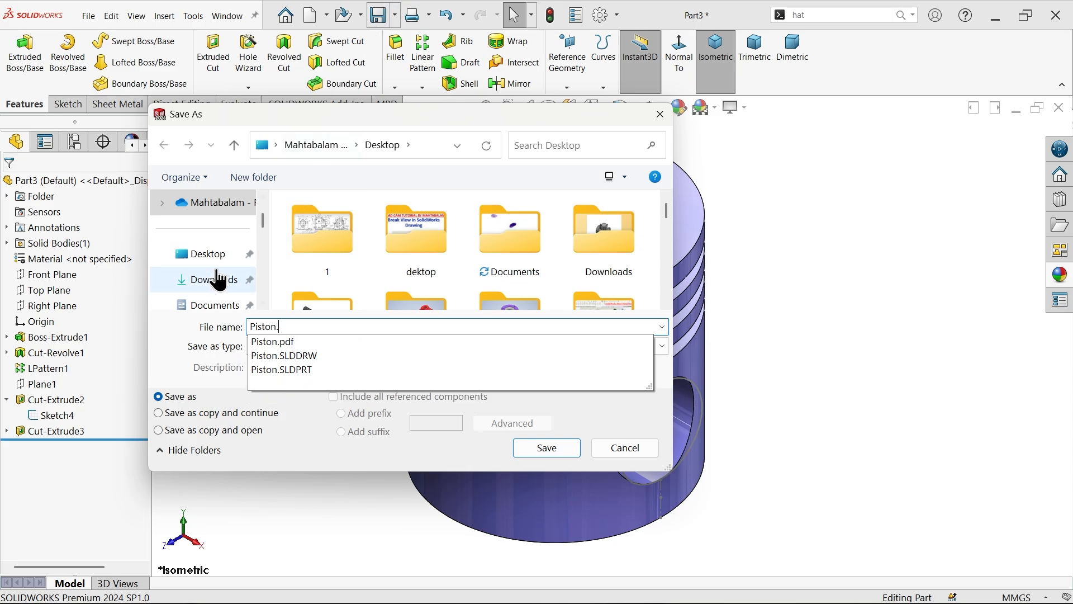
{"action": "left_click", "coordinate": [207, 254]}
{"action": "left_click", "coordinate": [546, 449]}
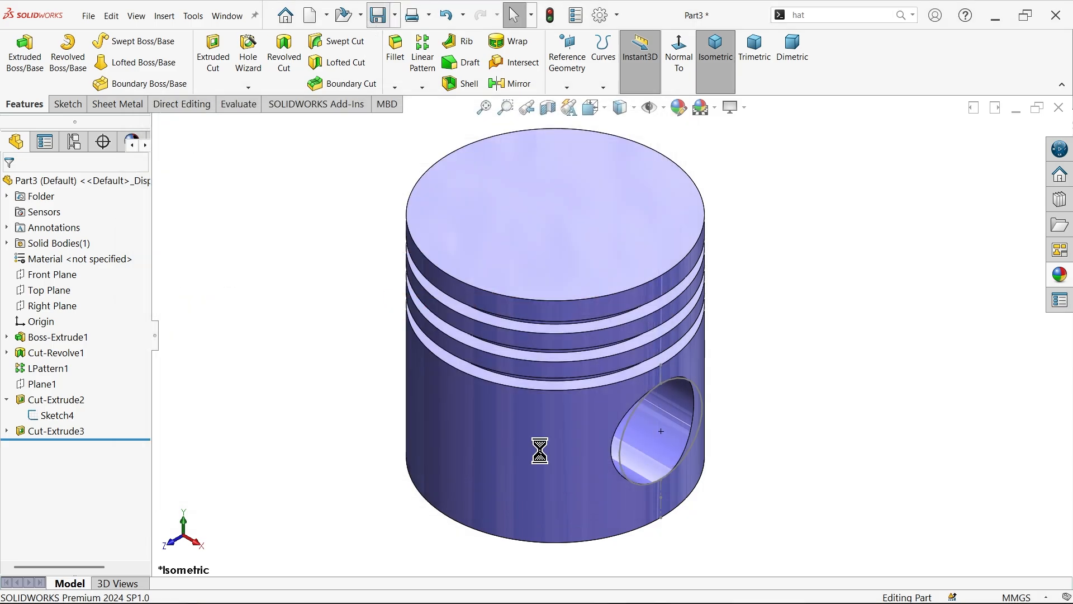
Hide the pin bore cut's sketch, Sketch4, in the model.
{"action": "left_click", "coordinate": [624, 462]}
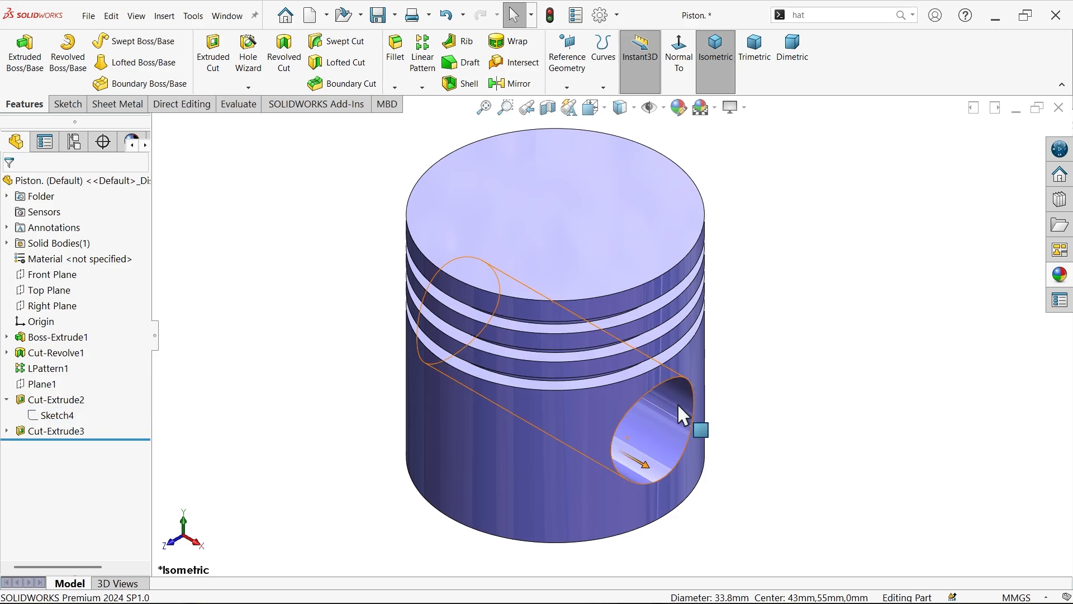
{"action": "left_click", "coordinate": [768, 330]}
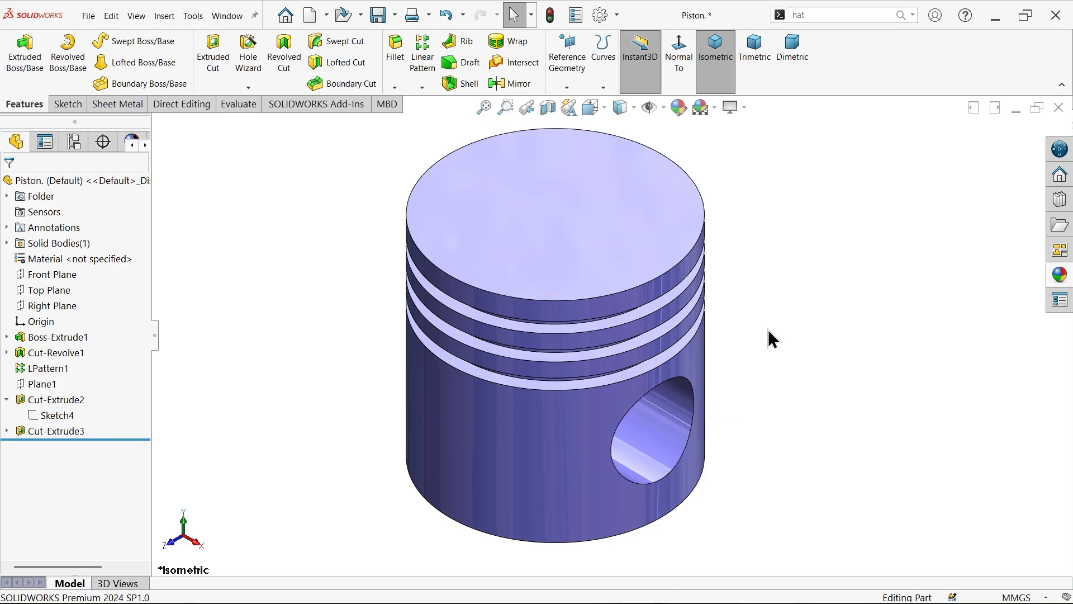
Start a sketch on the Front Plane and draw a vertical centerline from the midpoint of the piston's top edge to its bottom edge.
{"action": "left_click", "coordinate": [60, 274]}
{"action": "left_click", "coordinate": [89, 256]}
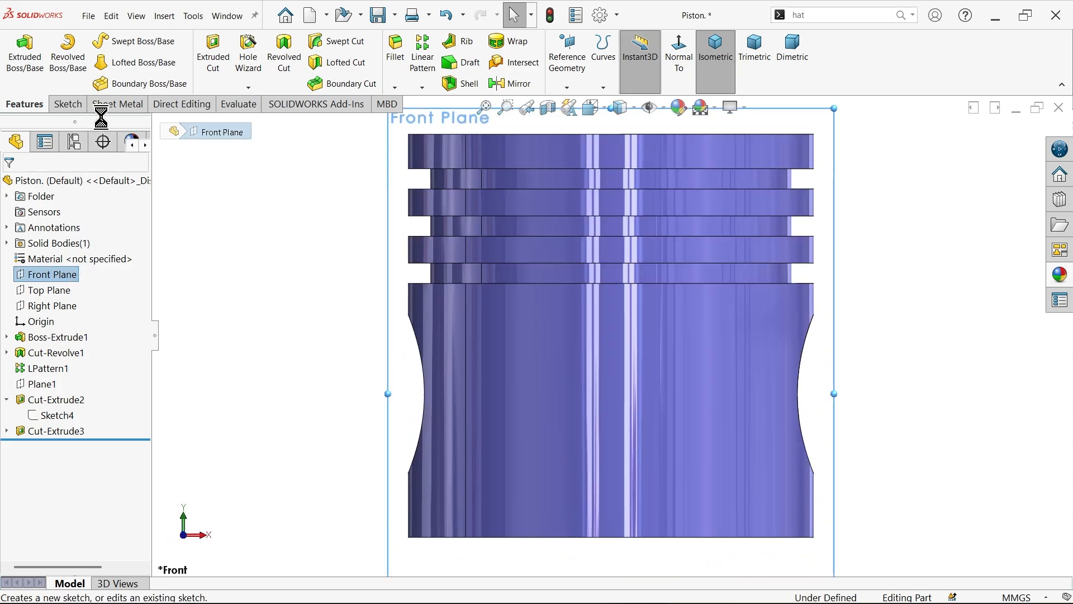
{"action": "left_click", "coordinate": [105, 41]}
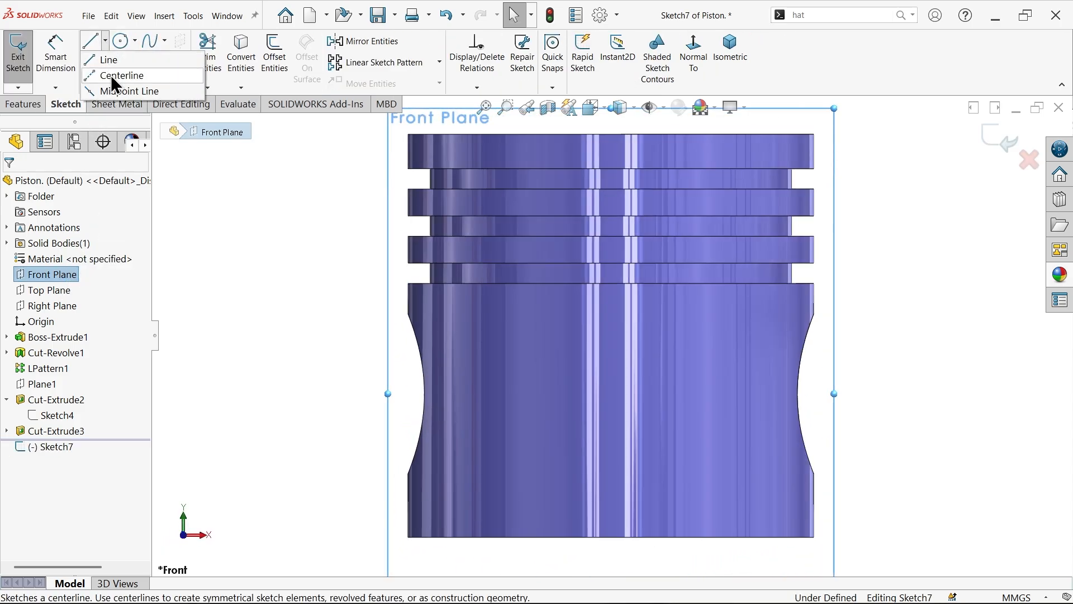
{"action": "left_click", "coordinate": [120, 75]}
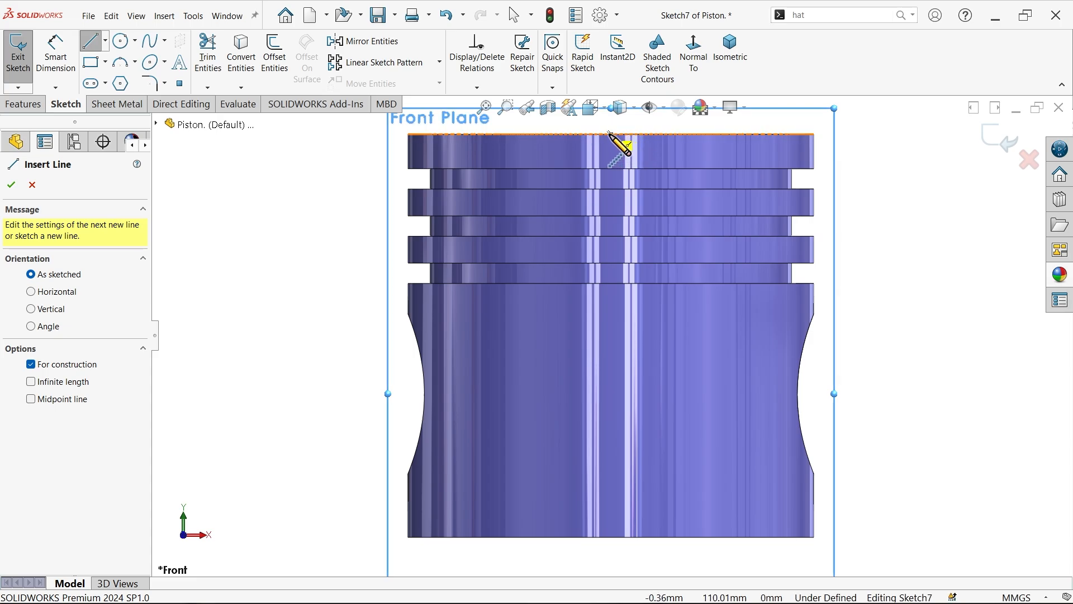
{"action": "left_click", "coordinate": [611, 134]}
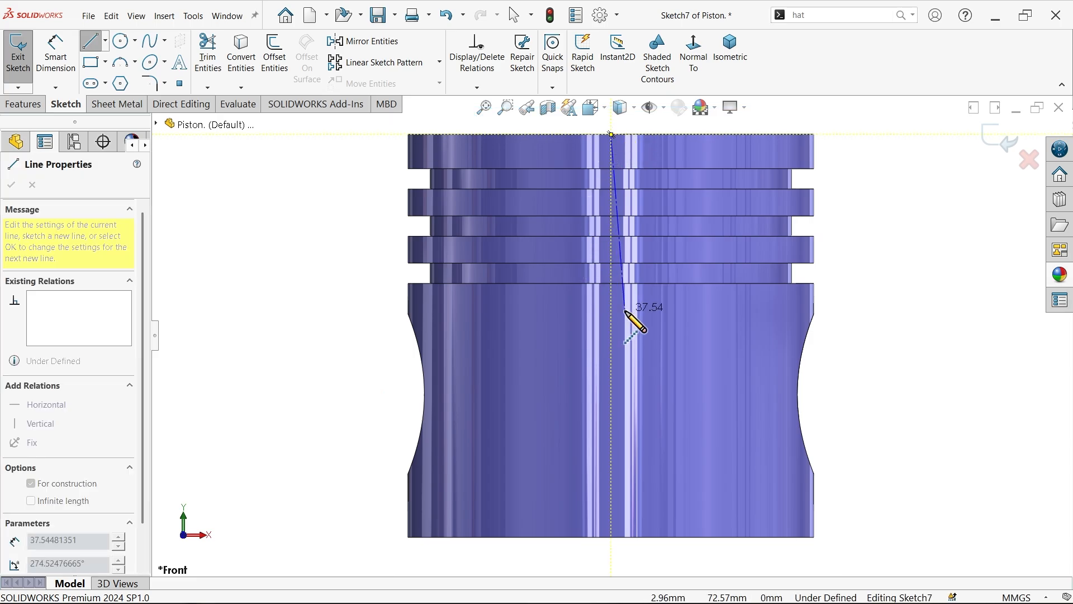
{"action": "left_click", "coordinate": [612, 537]}
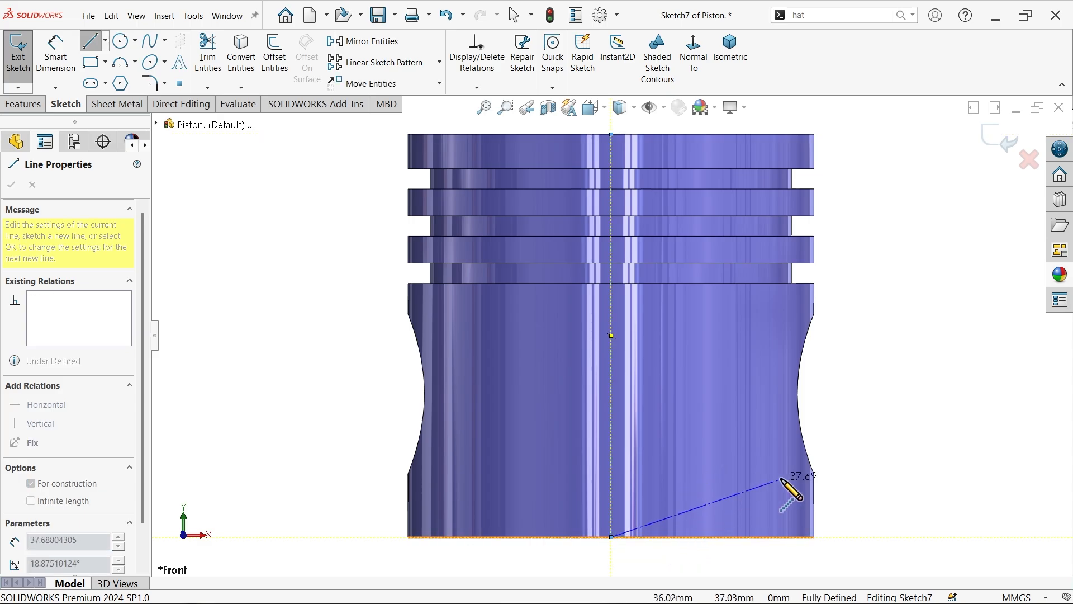
{"action": "key", "text": "Escape"}
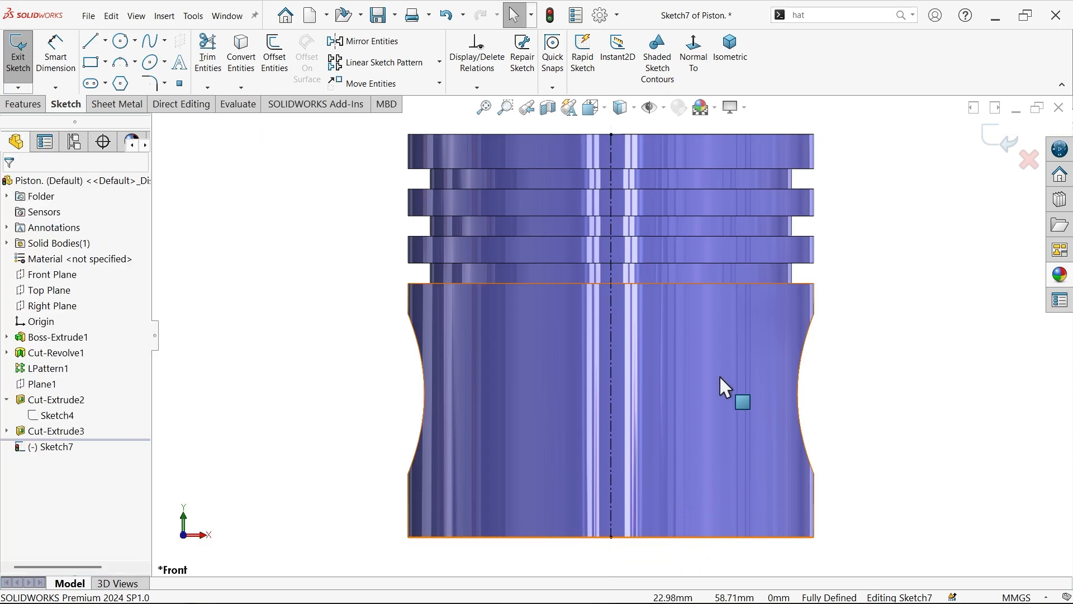
Sketch connected lines from the centerline's lower end: outward along the bottom edge, up about 5.4 mm, inward, diagonally about 3.3 mm, then about 18 mm inward.
{"action": "left_click", "coordinate": [91, 40]}
{"action": "scroll", "coordinate": [710, 441], "scroll_direction": "up", "scroll_amount": 2}
{"action": "scroll", "coordinate": [581, 461], "scroll_direction": "down", "scroll_amount": 4}
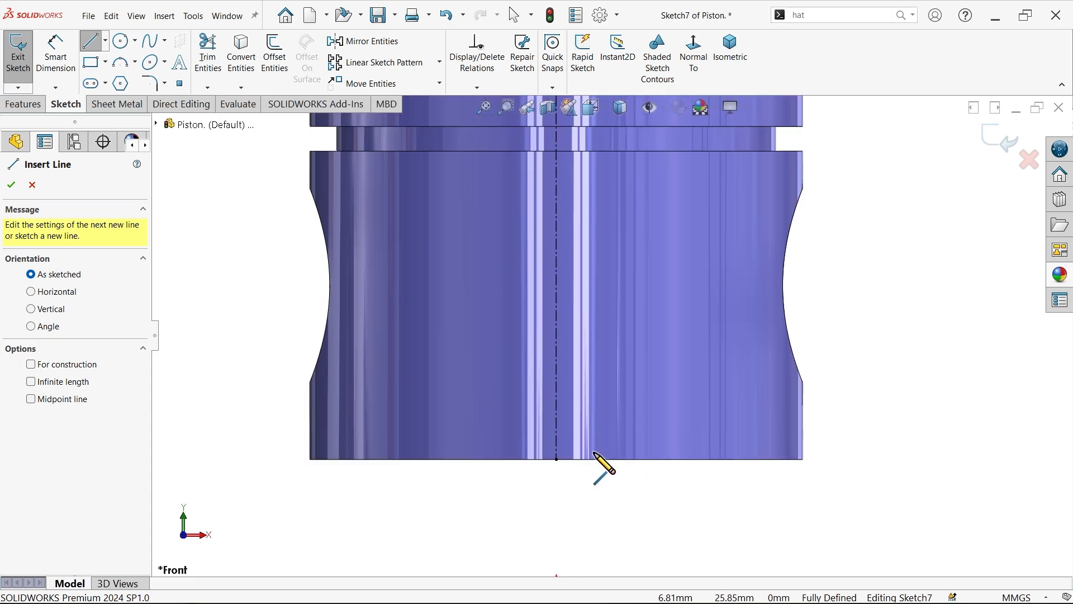
{"action": "left_click", "coordinate": [556, 458]}
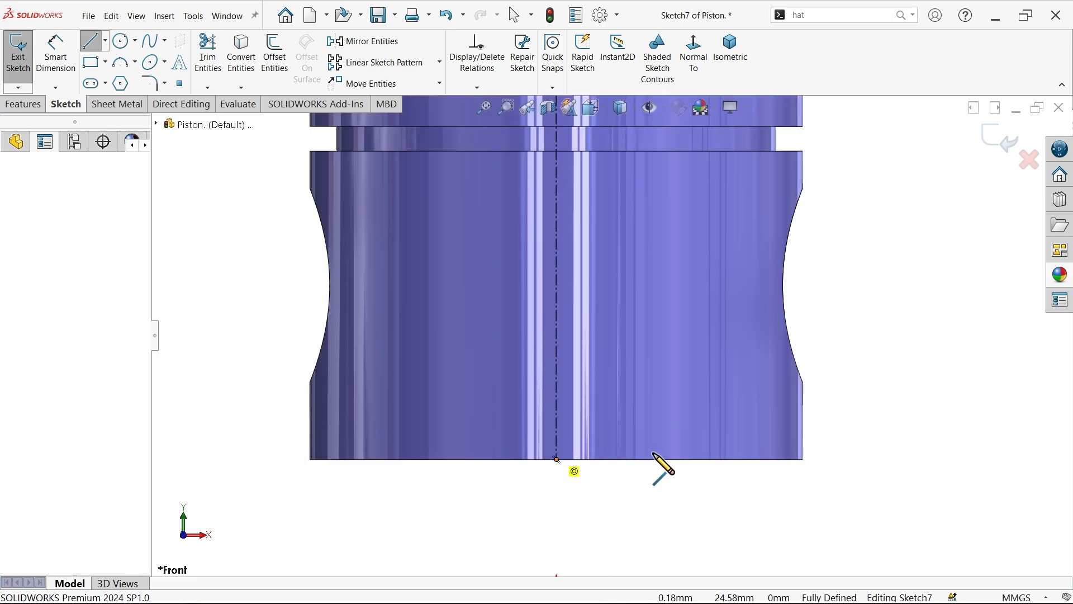
{"action": "left_click", "coordinate": [767, 460]}
{"action": "scroll", "coordinate": [770, 435], "scroll_direction": "down", "scroll_amount": 2}
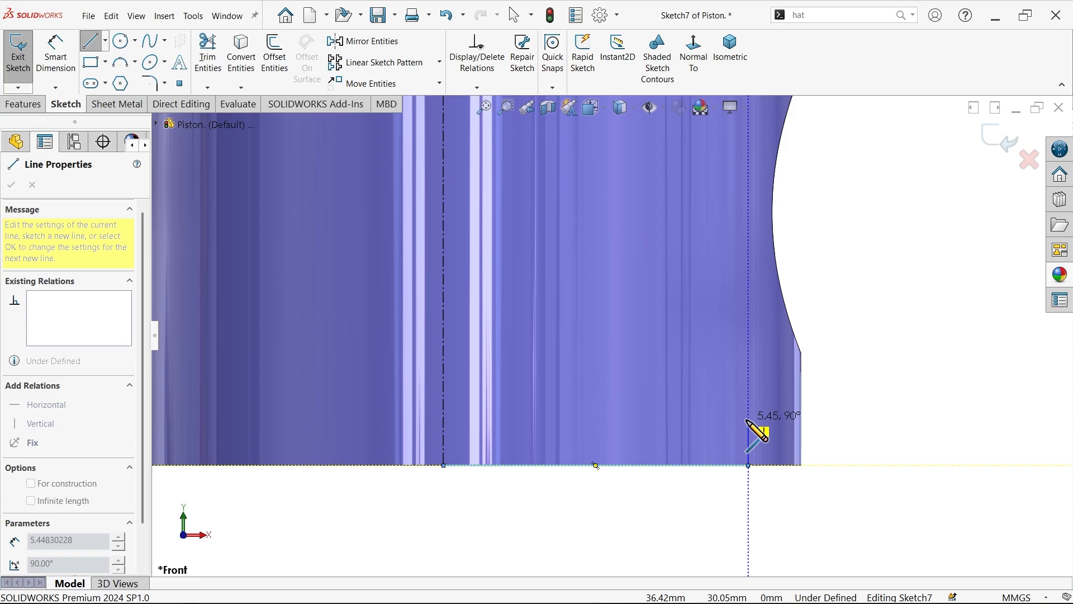
{"action": "left_click", "coordinate": [749, 418]}
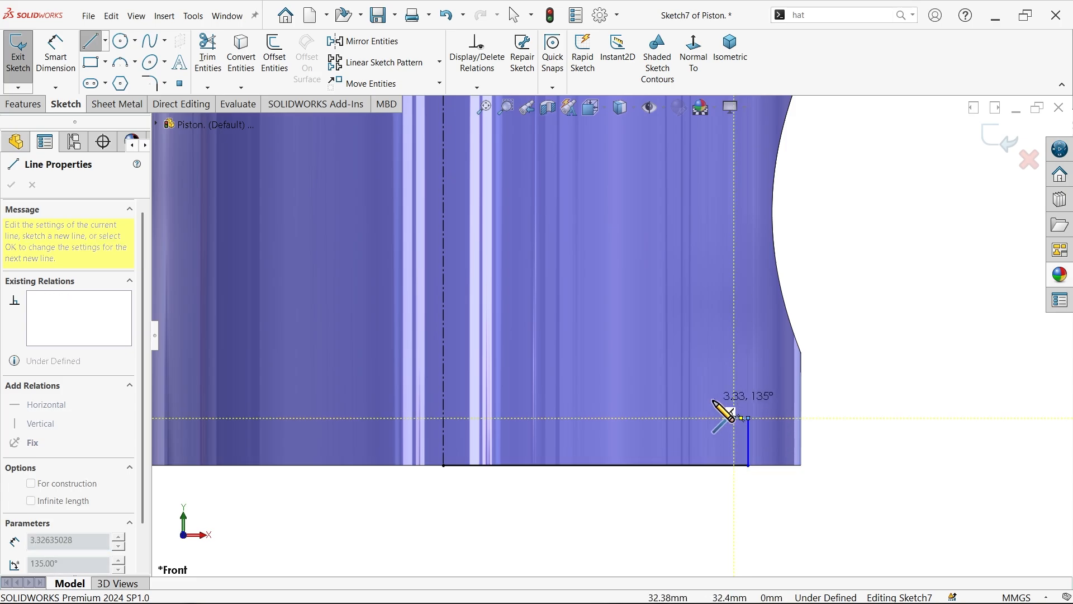
{"action": "left_click", "coordinate": [715, 398]}
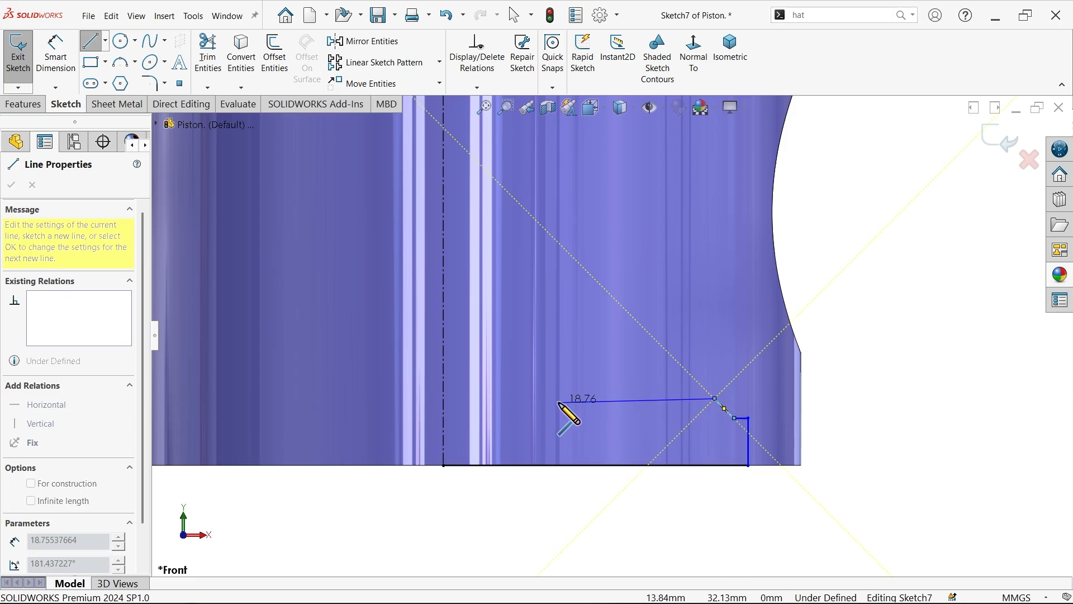
{"action": "left_click", "coordinate": [566, 398]}
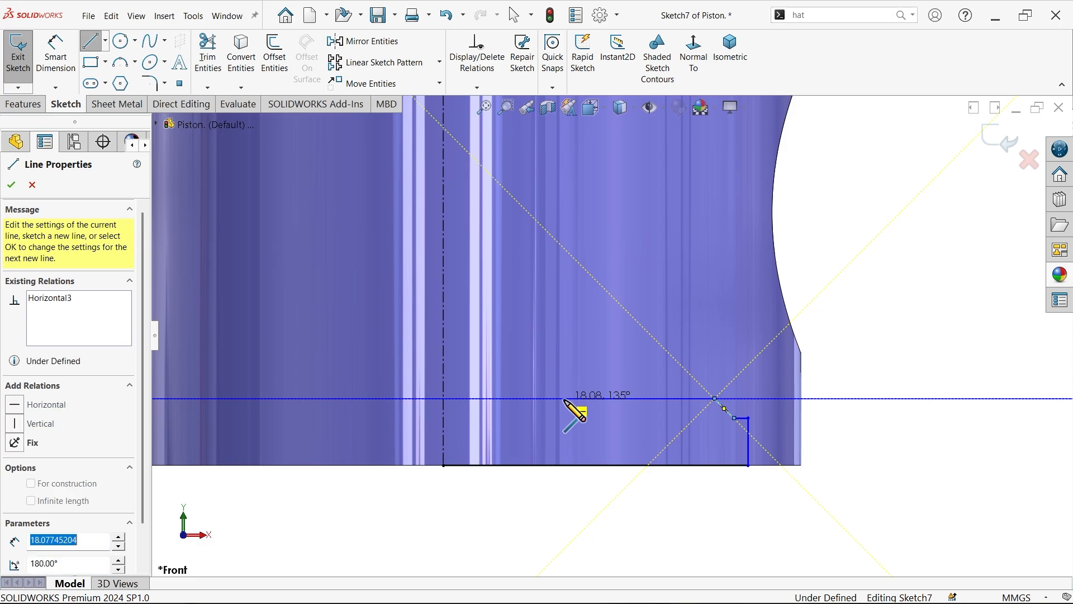
Continue the profile about 45.8 mm up to the lowest groove's lower edge, outward along it, up about 8.6 mm, and diagonally to the centerline.
{"action": "scroll", "coordinate": [563, 307], "scroll_direction": "up", "scroll_amount": 2}
{"action": "scroll", "coordinate": [582, 246], "scroll_direction": "down", "scroll_amount": 4}
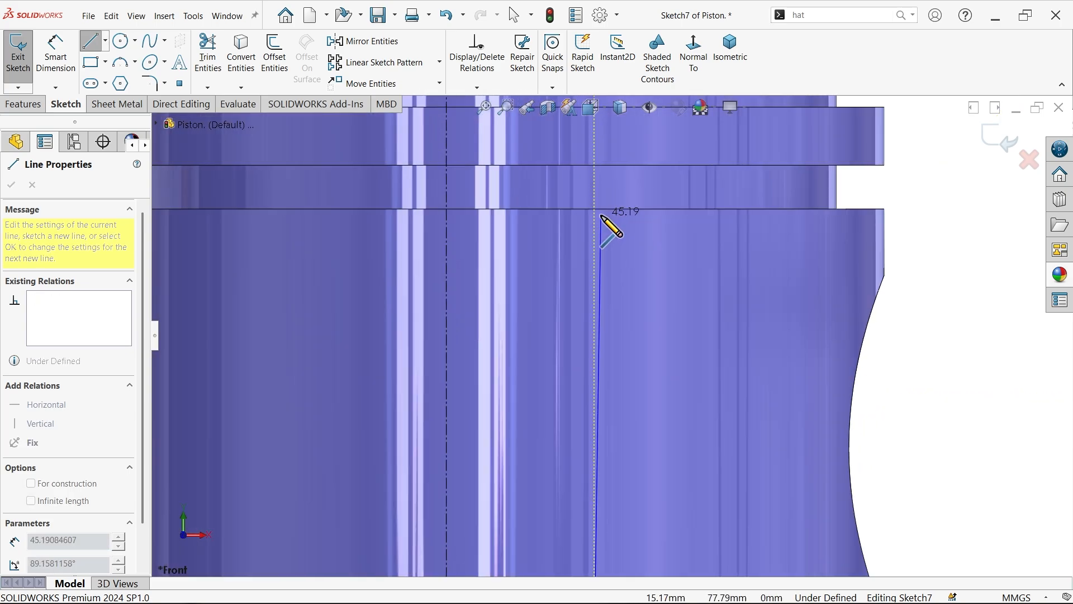
{"action": "left_click", "coordinate": [595, 210]}
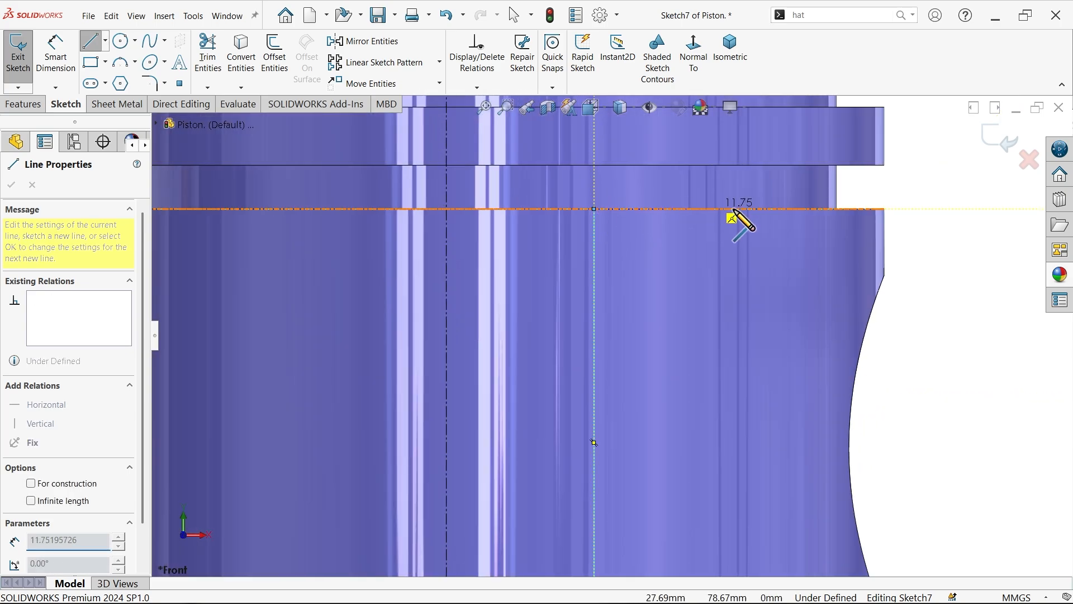
{"action": "left_click", "coordinate": [772, 208]}
{"action": "scroll", "coordinate": [769, 173], "scroll_direction": "up", "scroll_amount": 2}
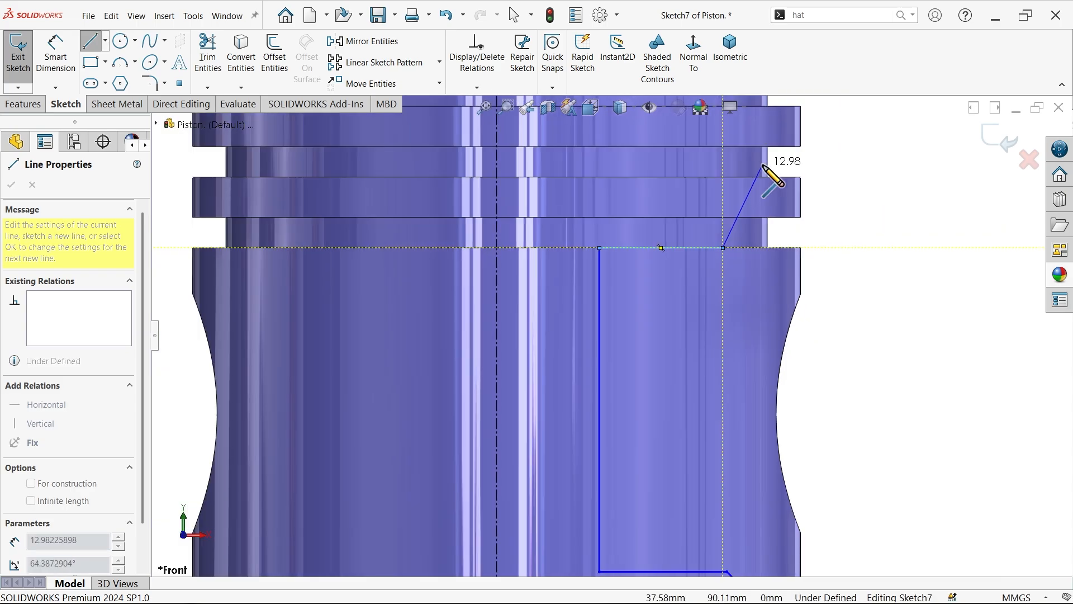
{"action": "scroll", "coordinate": [731, 181], "scroll_direction": "down", "scroll_amount": 3}
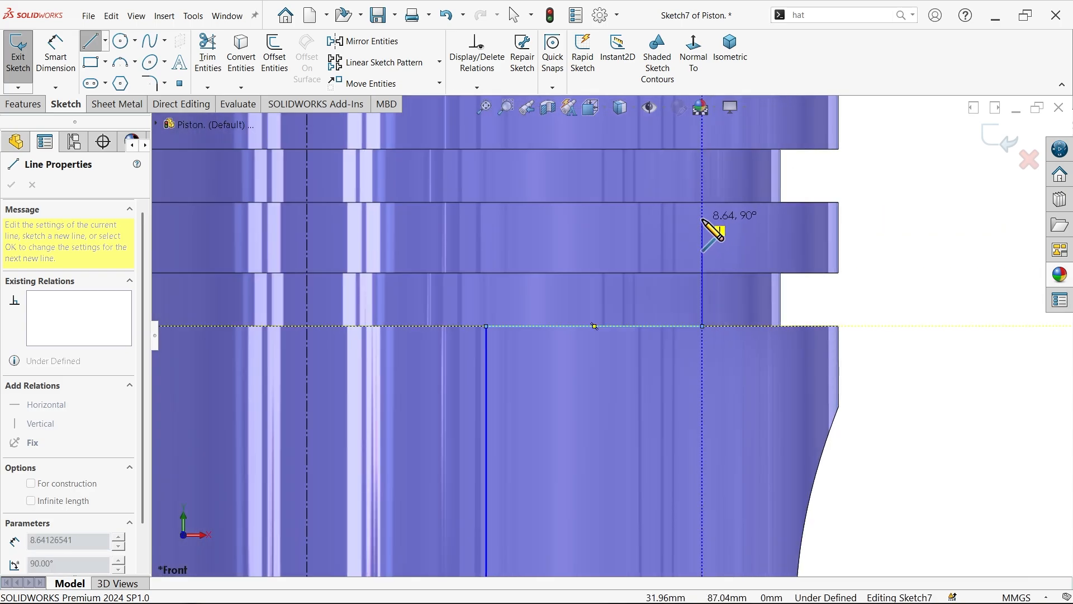
{"action": "left_click", "coordinate": [703, 219]}
{"action": "scroll", "coordinate": [671, 184], "scroll_direction": "up", "scroll_amount": 3}
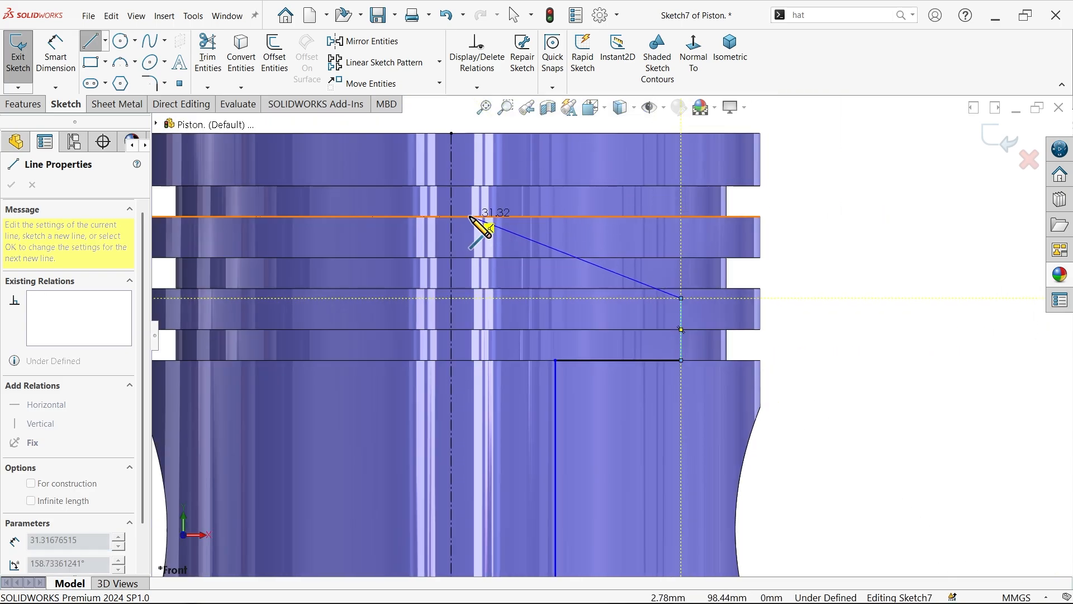
{"action": "left_click", "coordinate": [452, 210]}
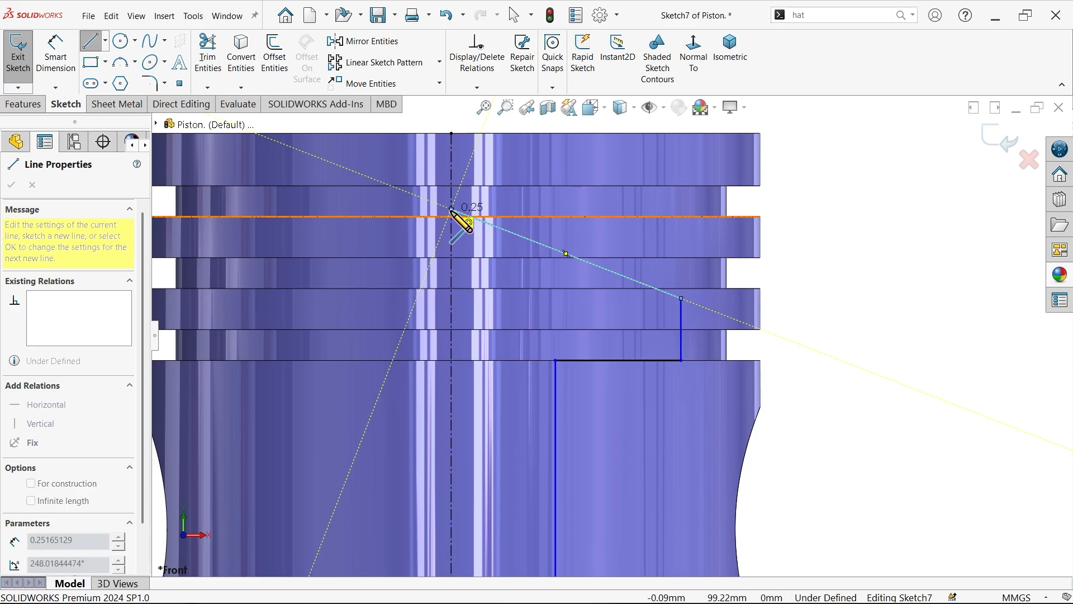
{"action": "key", "text": "Escape"}
Dimension the sloped line's upper endpoint 9.5 mm below the centerline's top endpoint.
{"action": "left_click", "coordinate": [56, 56]}
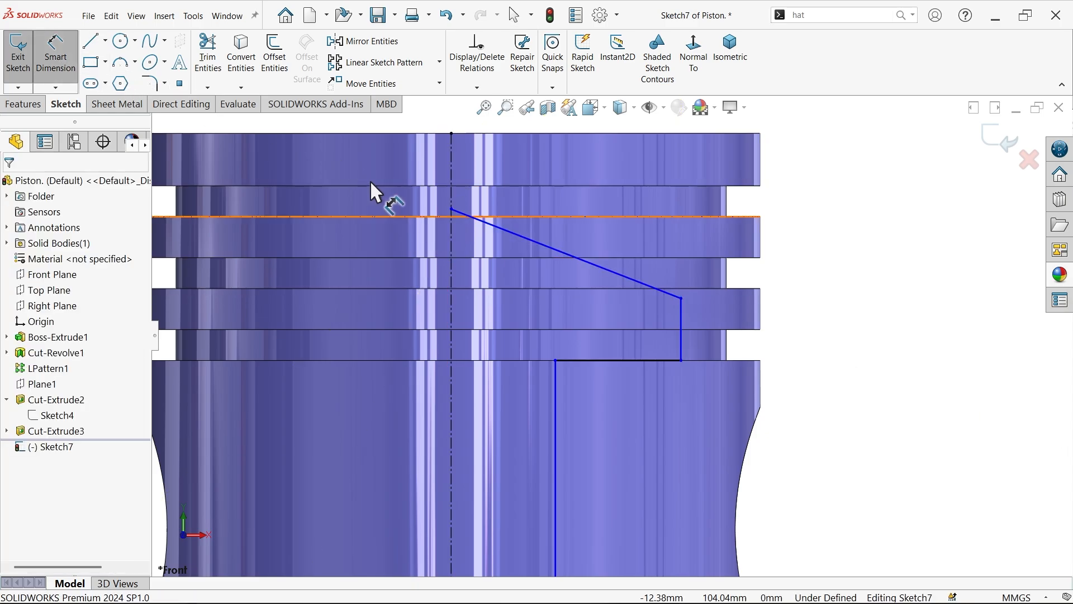
{"action": "left_click", "coordinate": [452, 209]}
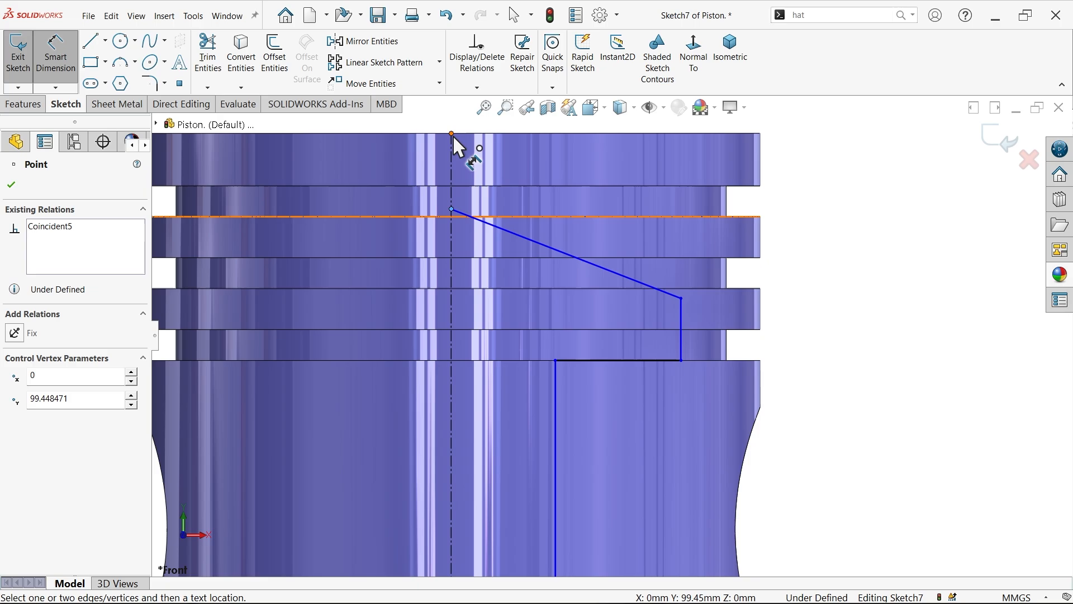
{"action": "left_click", "coordinate": [451, 134]}
{"action": "left_click", "coordinate": [861, 182]}
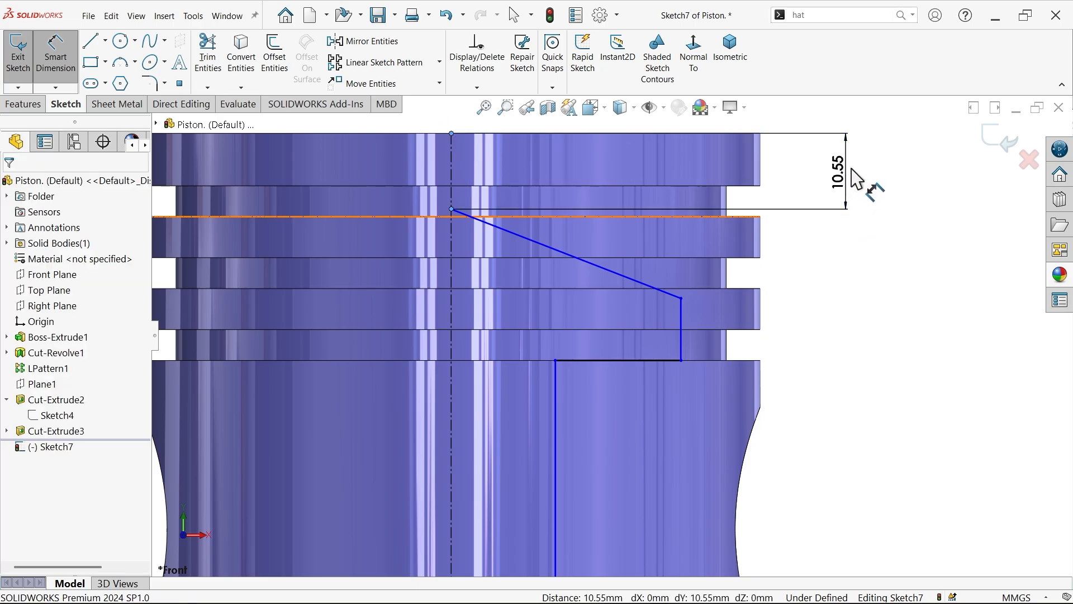
{"action": "type", "text": "9.5"}
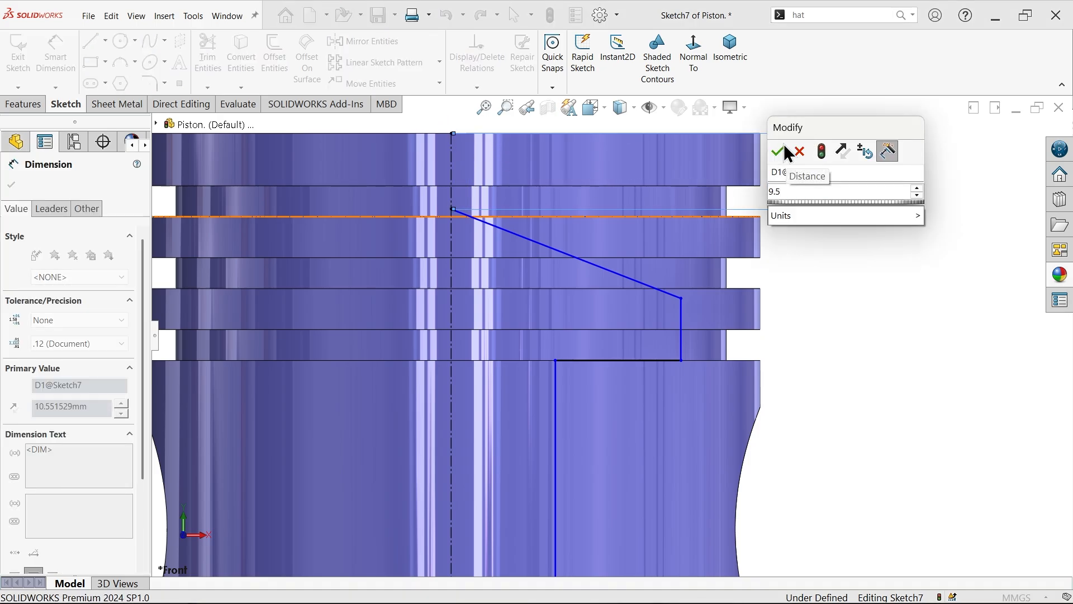
{"action": "left_click", "coordinate": [777, 151]}
Dimension the upper outer vertical profile line from the piston's outer side edge, entering 10-3 to make it 7 mm.
{"action": "scroll", "coordinate": [695, 358], "scroll_direction": "down", "scroll_amount": 3}
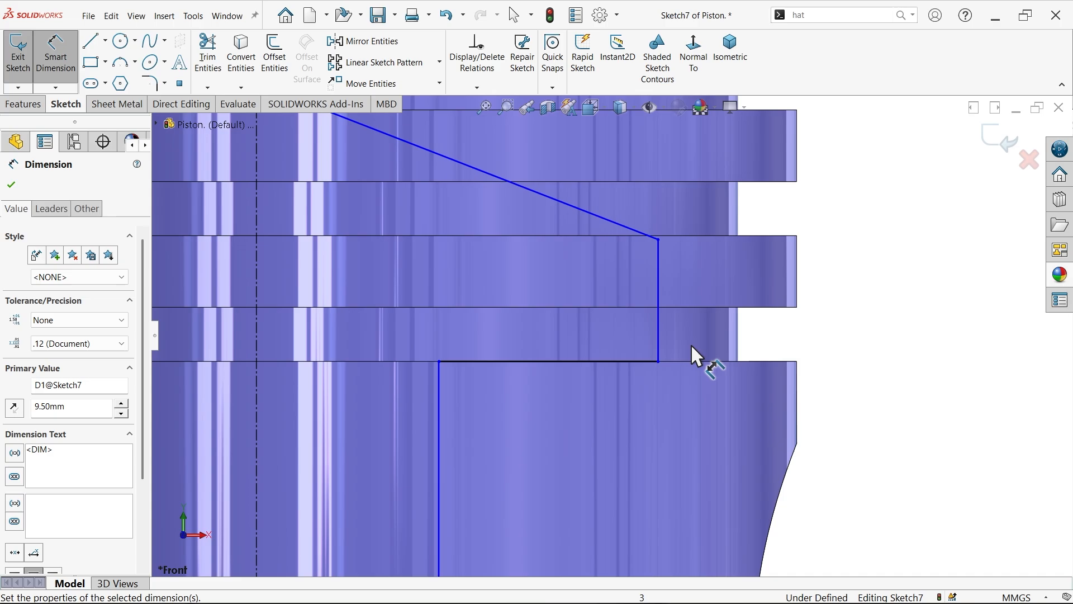
{"action": "left_click", "coordinate": [660, 333]}
{"action": "left_click", "coordinate": [796, 299]}
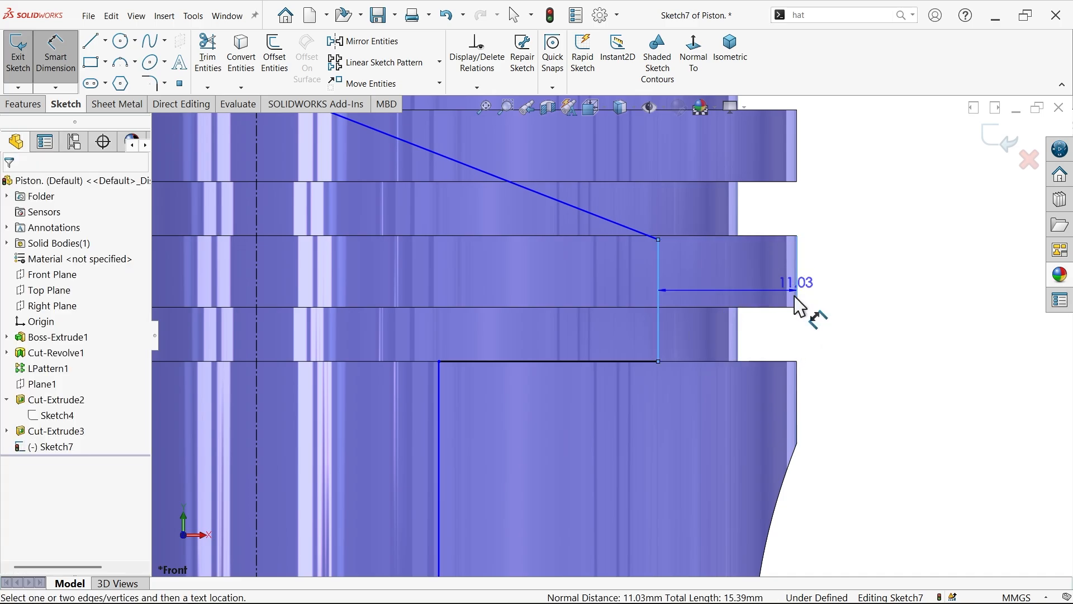
{"action": "left_click", "coordinate": [782, 330]}
{"action": "type", "text": "10-"}
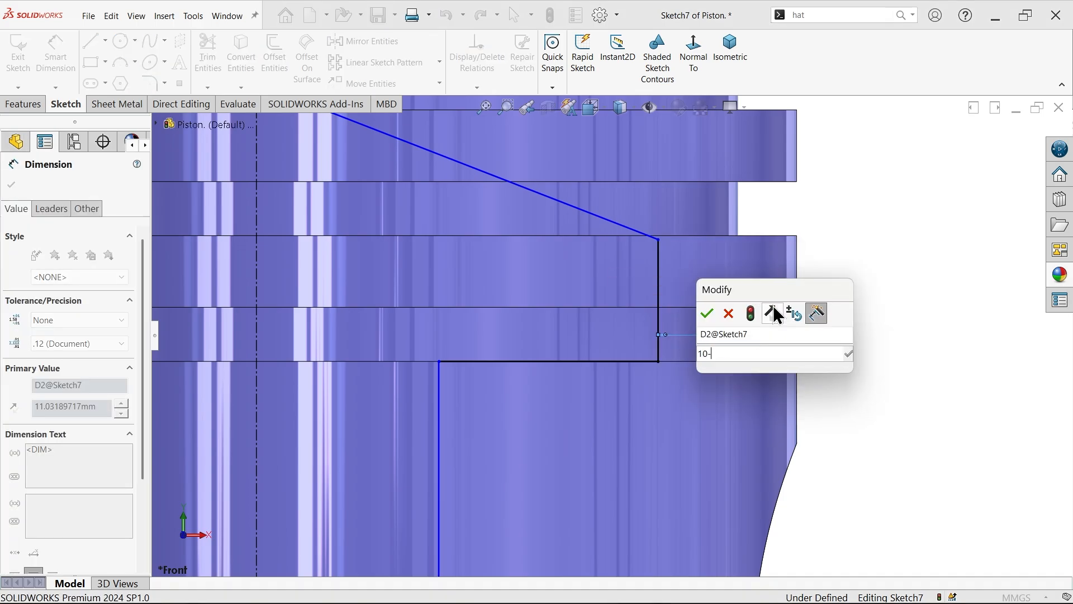
{"action": "type", "text": "3"}
{"action": "key", "text": "Return"}
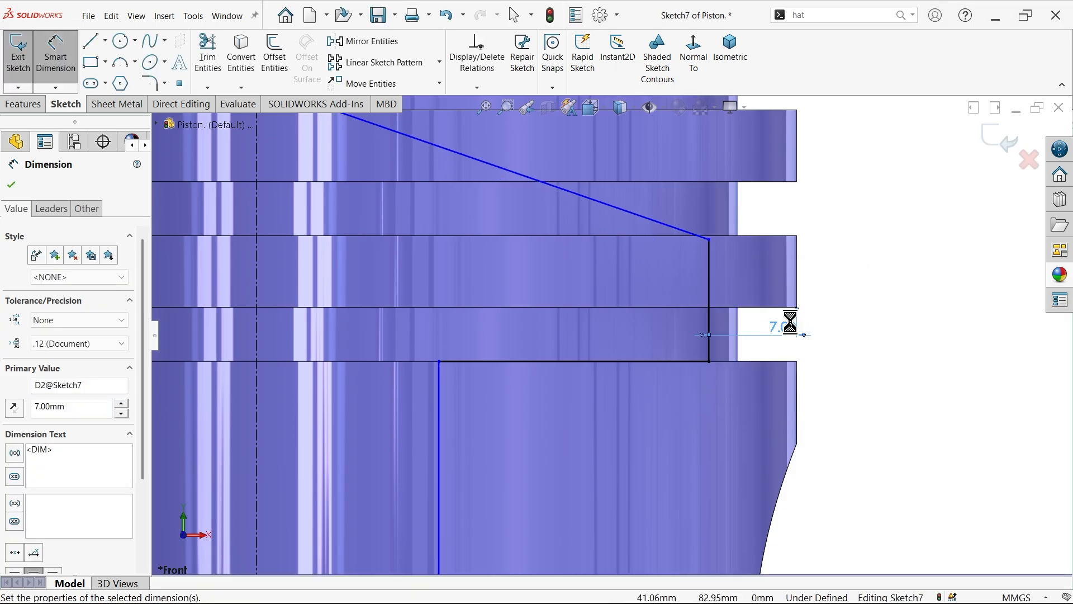
Dimension the inner vertical profile line 25 mm from the piston's outer side edge.
{"action": "scroll", "coordinate": [522, 330], "scroll_direction": "up", "scroll_amount": 5}
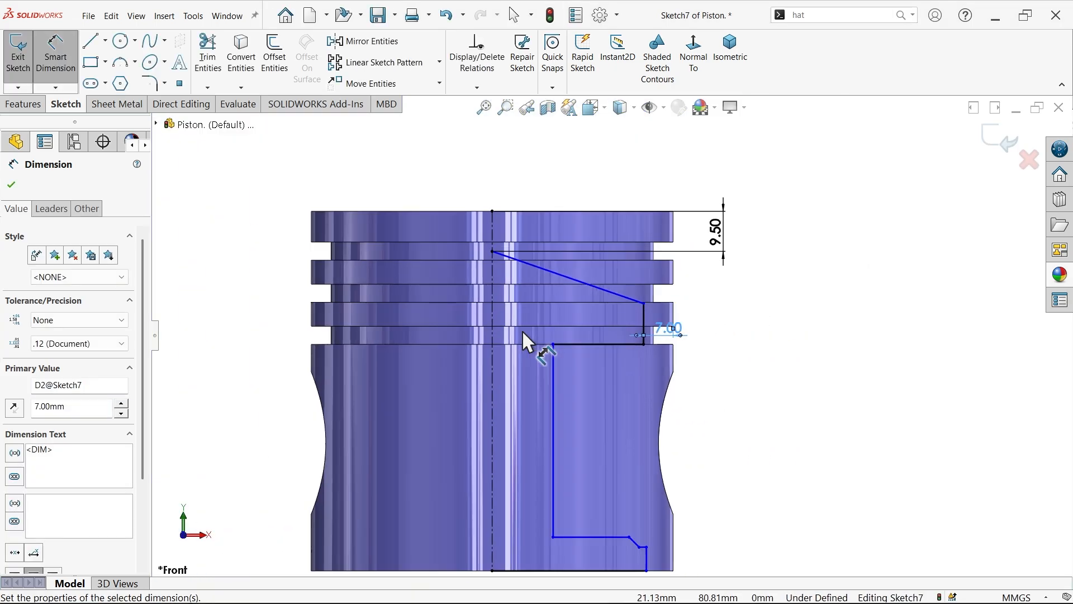
{"action": "left_click", "coordinate": [533, 431]}
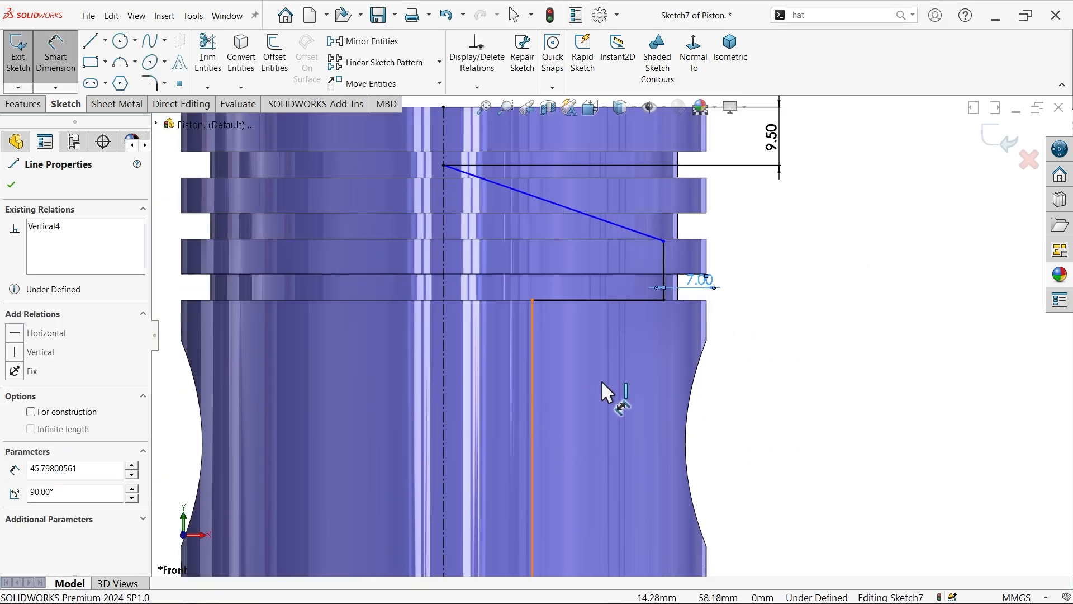
{"action": "left_click", "coordinate": [707, 323]}
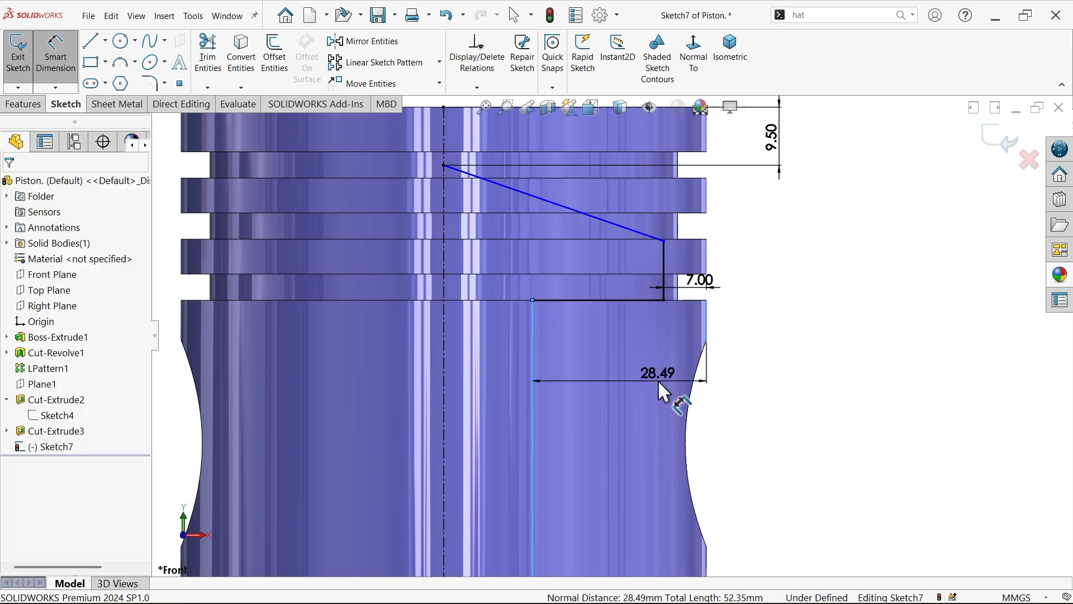
{"action": "left_click", "coordinate": [659, 380]}
{"action": "type", "text": "25"}
{"action": "key", "text": "Return"}
Dimension the short vertical profile line at the piston's bottom edge to a length of 5 mm.
{"action": "scroll", "coordinate": [658, 382], "scroll_direction": "up", "scroll_amount": 4}
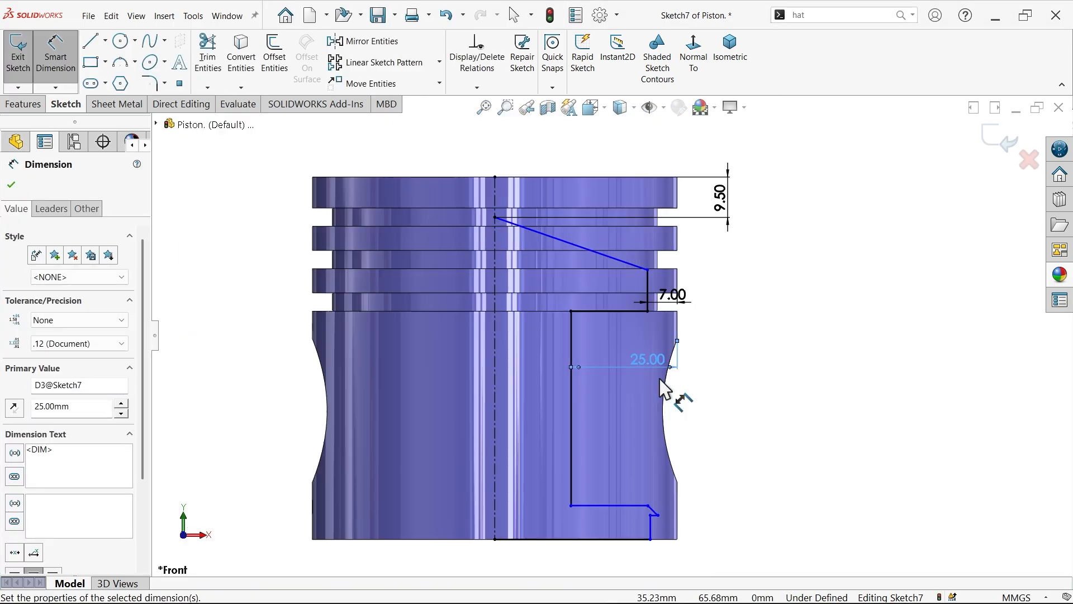
{"action": "scroll", "coordinate": [648, 469], "scroll_direction": "down", "scroll_amount": 8}
{"action": "scroll", "coordinate": [652, 464], "scroll_direction": "down", "scroll_amount": 5}
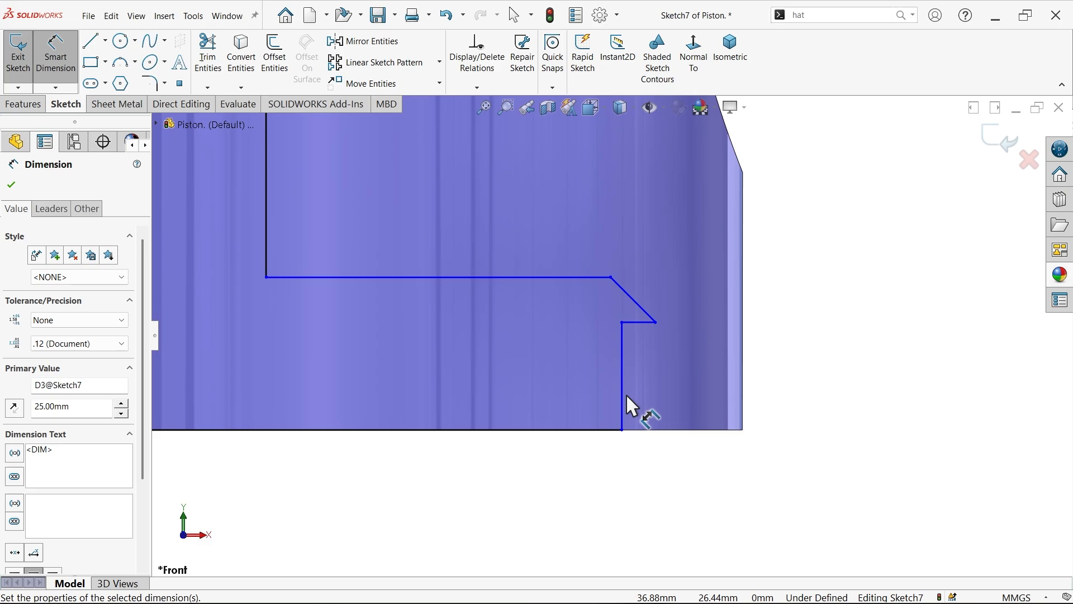
{"action": "left_click", "coordinate": [622, 391]}
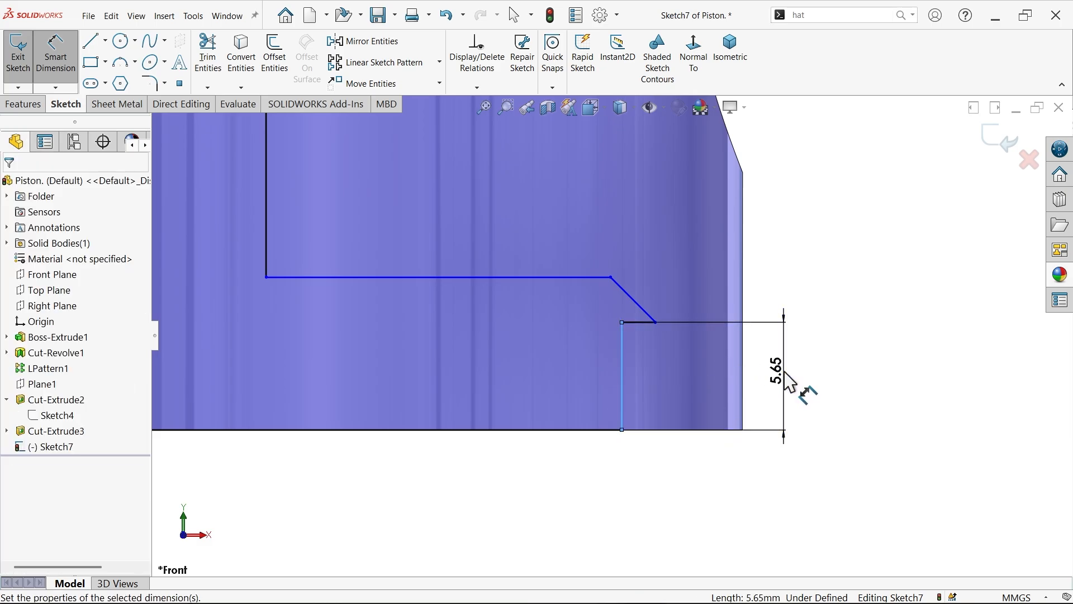
{"action": "left_click", "coordinate": [786, 379]}
{"action": "type", "text": "5.00mm"}
{"action": "key", "text": "Return"}
Add a 78 mm diametric dimension between the short bottom vertical line and the centerline, and finish dimensioning.
{"action": "scroll", "coordinate": [709, 391], "scroll_direction": "up", "scroll_amount": 4}
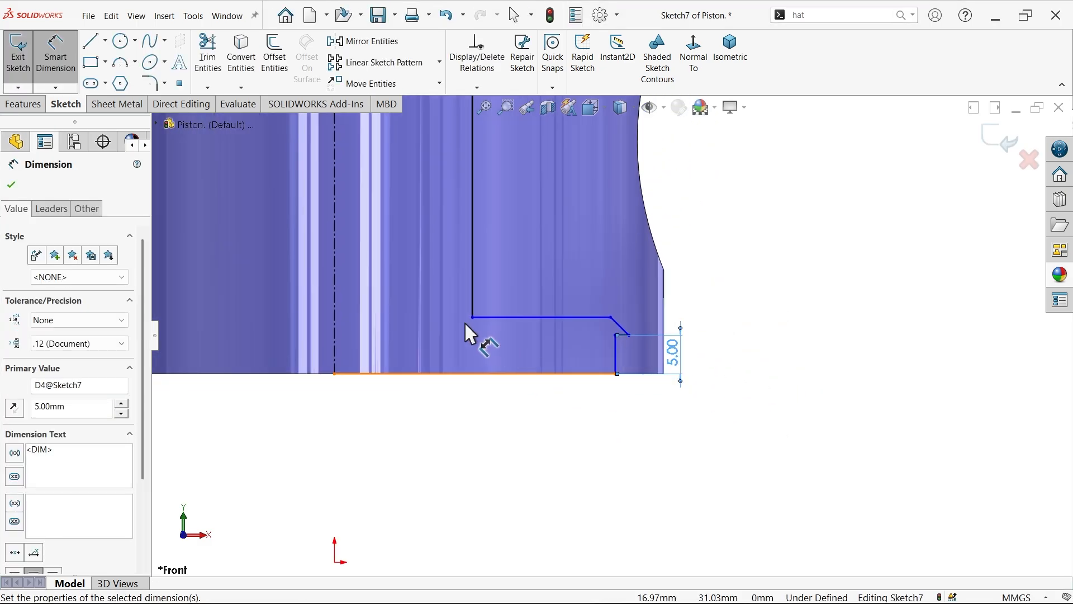
{"action": "scroll", "coordinate": [678, 348], "scroll_direction": "down", "scroll_amount": 2}
{"action": "left_click", "coordinate": [698, 366]}
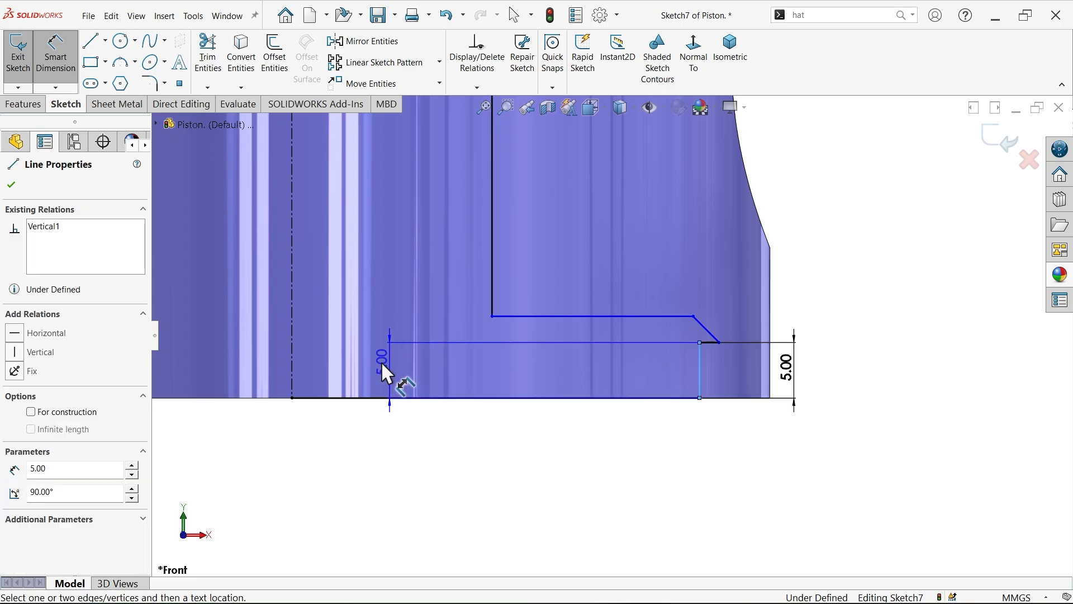
{"action": "left_click", "coordinate": [294, 352]}
{"action": "scroll", "coordinate": [312, 412], "scroll_direction": "up", "scroll_amount": 3}
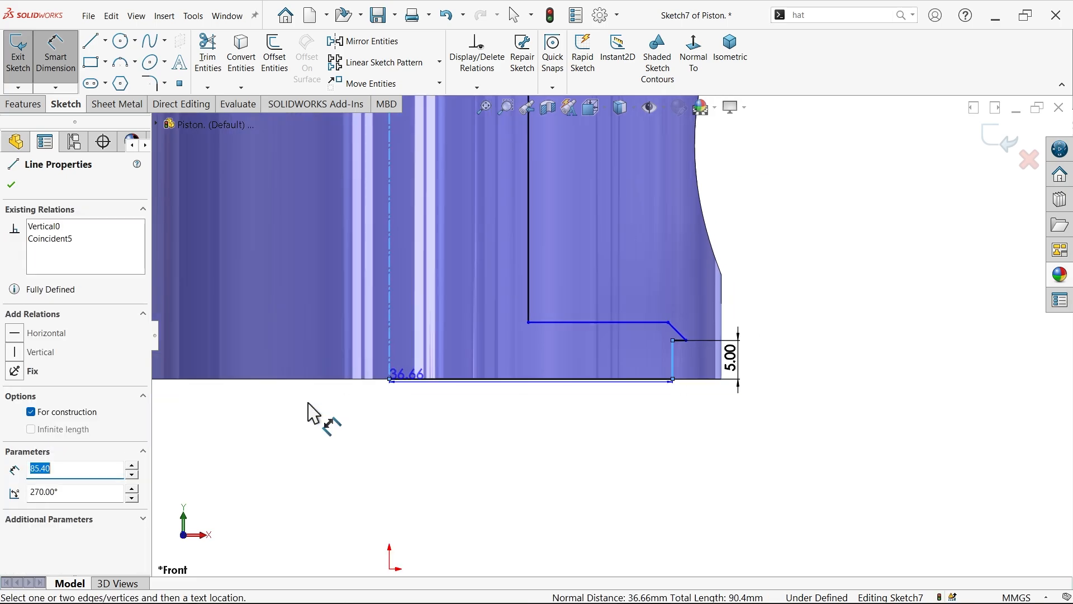
{"action": "scroll", "coordinate": [524, 427], "scroll_direction": "down", "scroll_amount": 1}
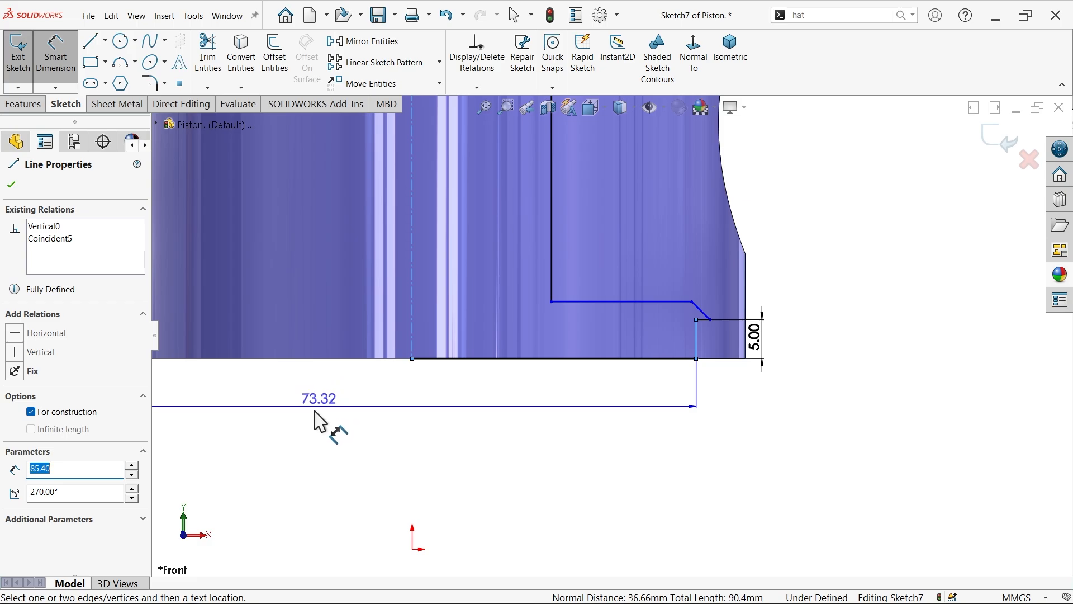
{"action": "left_click", "coordinate": [323, 412]}
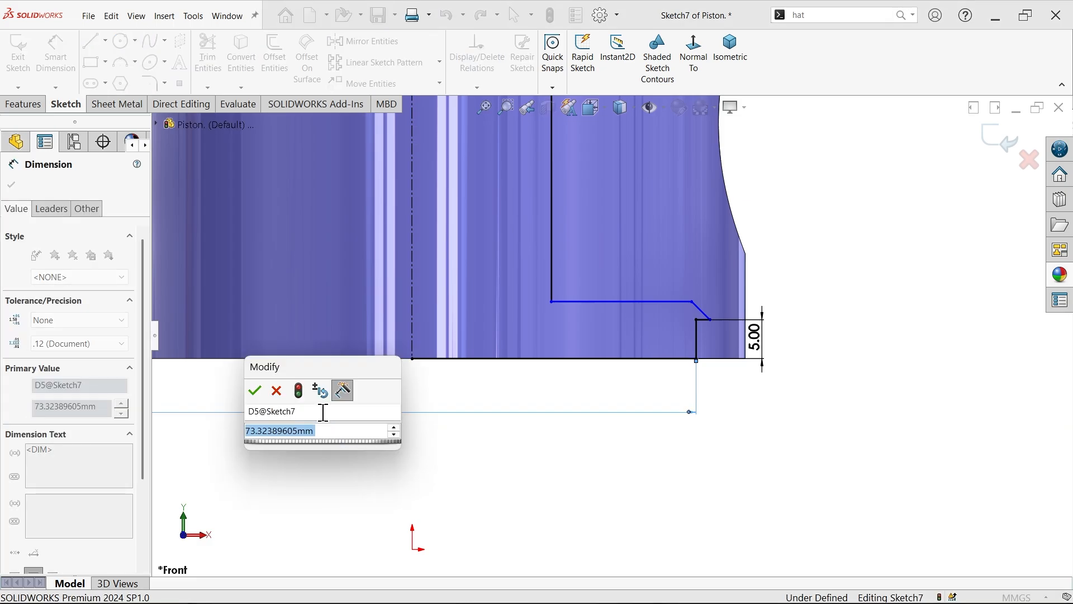
{"action": "type", "text": "78"}
{"action": "key", "text": "Return"}
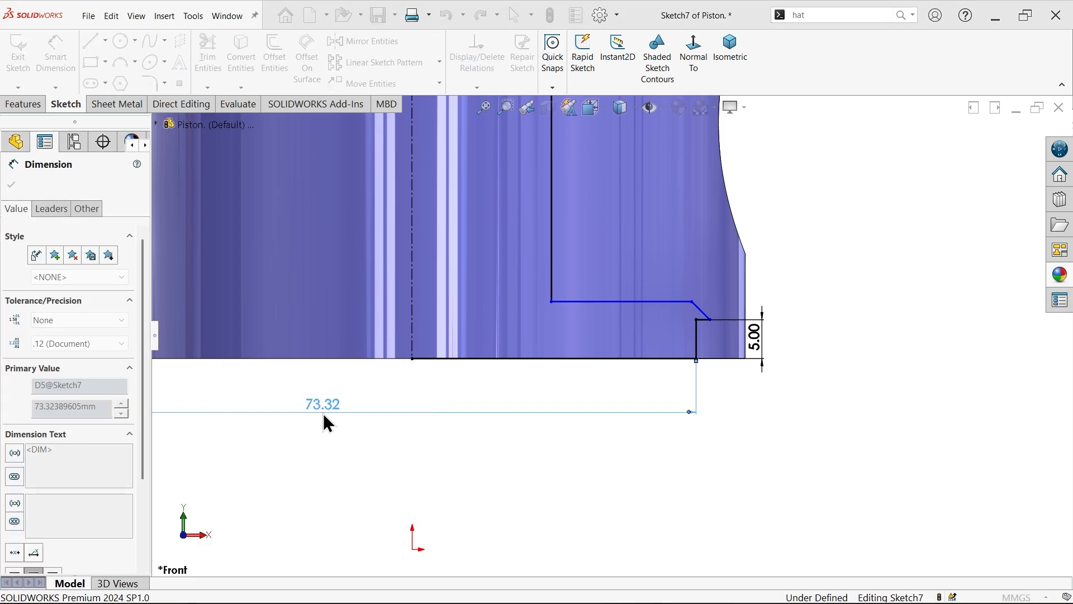
{"action": "left_click", "coordinate": [10, 193]}
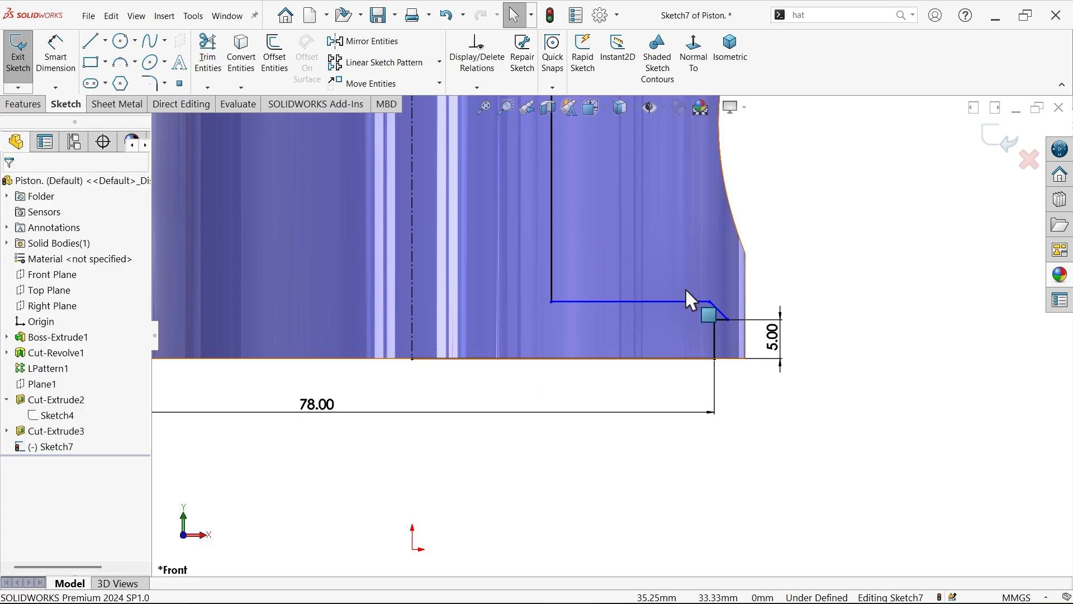
Move both endpoints of the short diagonal line inward, placing its upper endpoint at about X 35.15 mm, Y 31.74 mm.
{"action": "scroll", "coordinate": [699, 285], "scroll_direction": "down", "scroll_amount": 3}
{"action": "left_click_drag", "start_coordinate": [716, 366], "coordinate": [677, 362]}
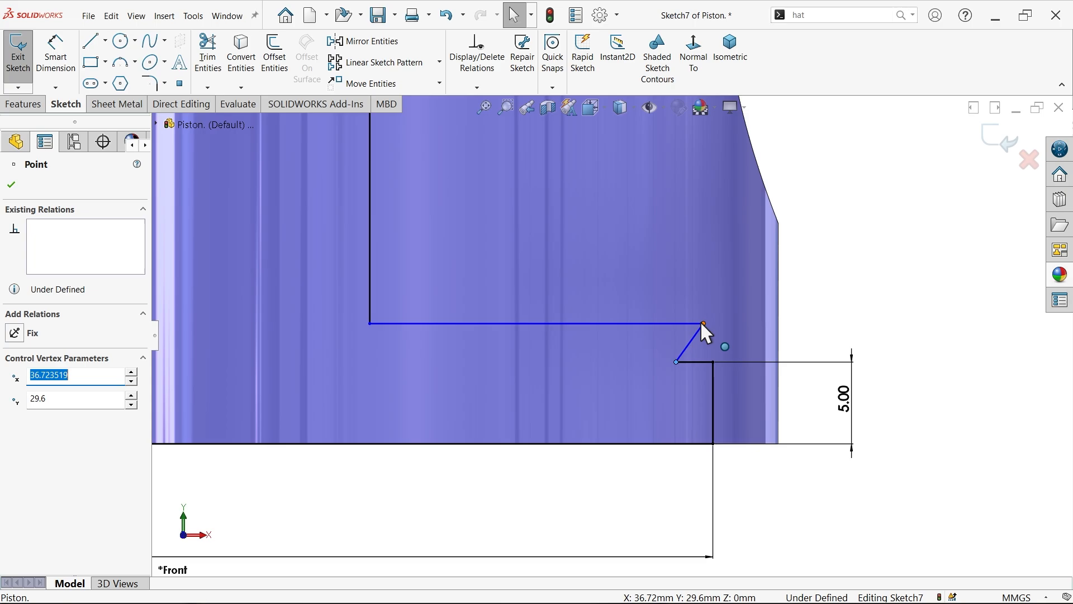
{"action": "left_click_drag", "start_coordinate": [700, 321], "coordinate": [652, 329]}
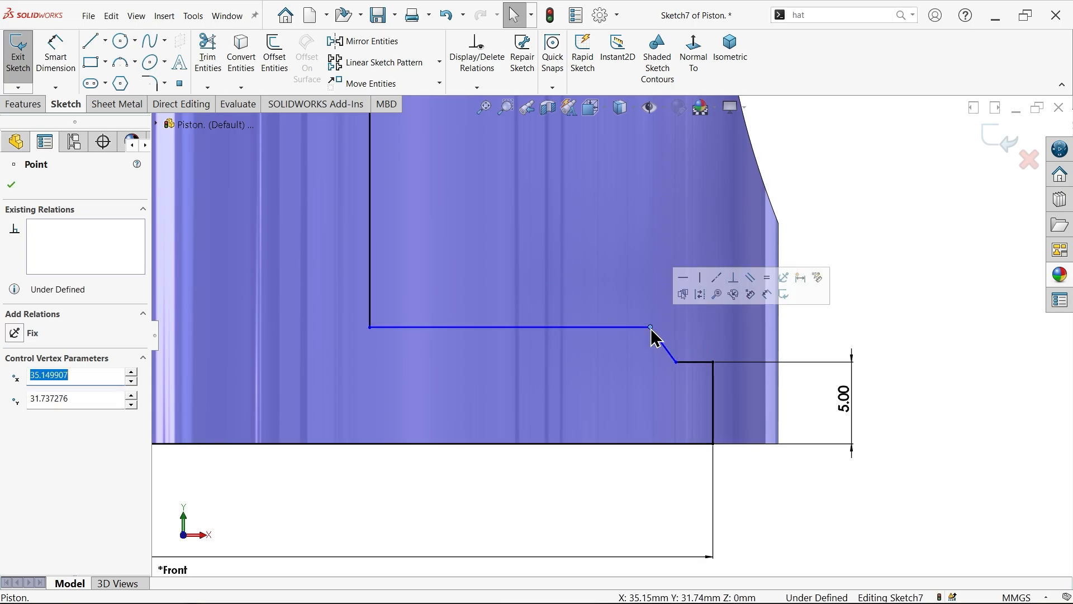
Dimension the short diagonal line's horizontal extent to 2 mm.
{"action": "left_click", "coordinate": [56, 56]}
{"action": "scroll", "coordinate": [639, 334], "scroll_direction": "down", "scroll_amount": 2}
{"action": "scroll", "coordinate": [673, 355], "scroll_direction": "down", "scroll_amount": 1}
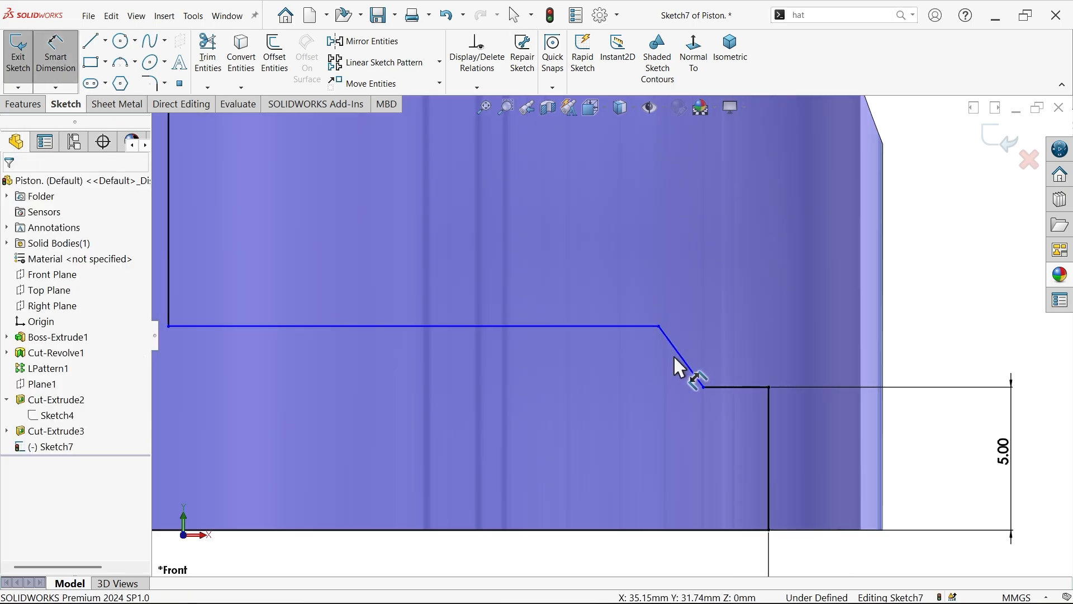
{"action": "left_click", "coordinate": [680, 355]}
{"action": "left_click", "coordinate": [684, 288]}
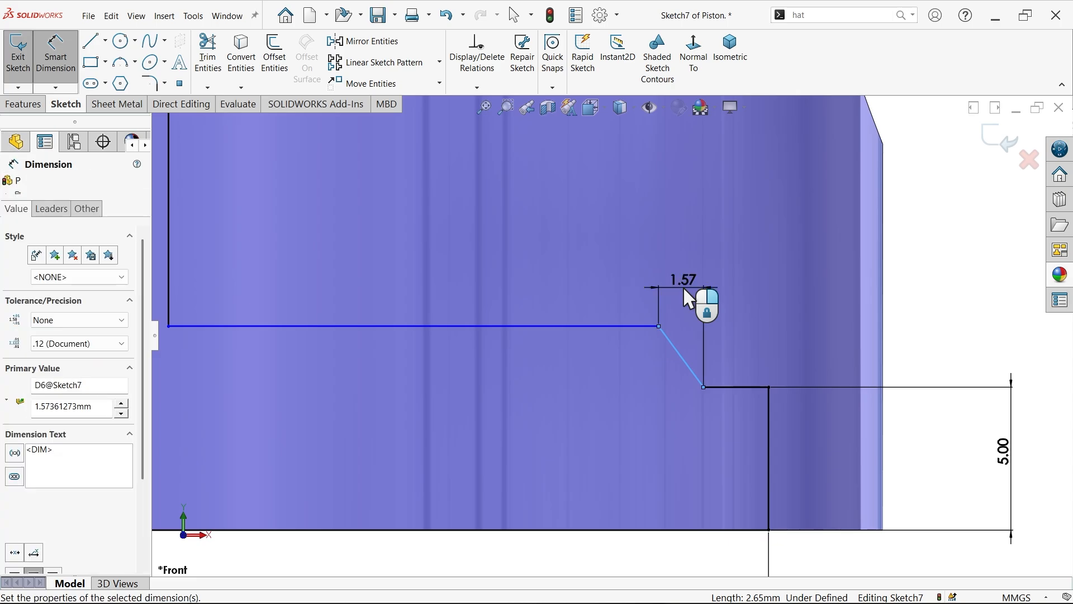
{"action": "type", "text": "2"}
{"action": "key", "text": "Return"}
Set the angle between the short diagonal line and the adjoining short horizontal line to 45°, and finish dimensioning.
{"action": "left_click", "coordinate": [690, 361]}
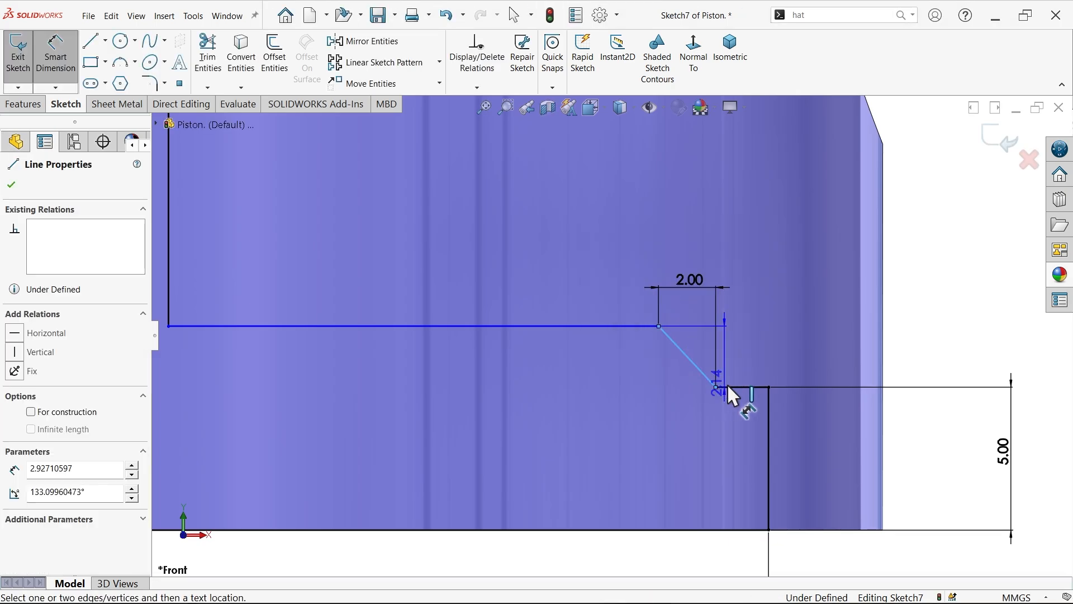
{"action": "left_click", "coordinate": [736, 387]}
{"action": "left_click", "coordinate": [665, 367]}
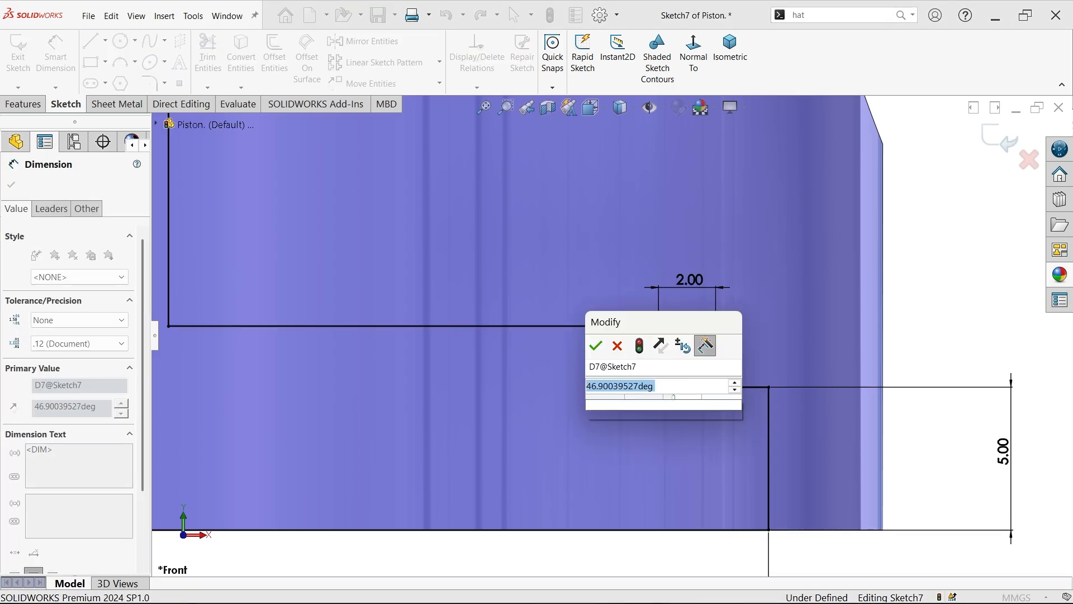
{"action": "type", "text": "45"}
{"action": "key", "text": "Return"}
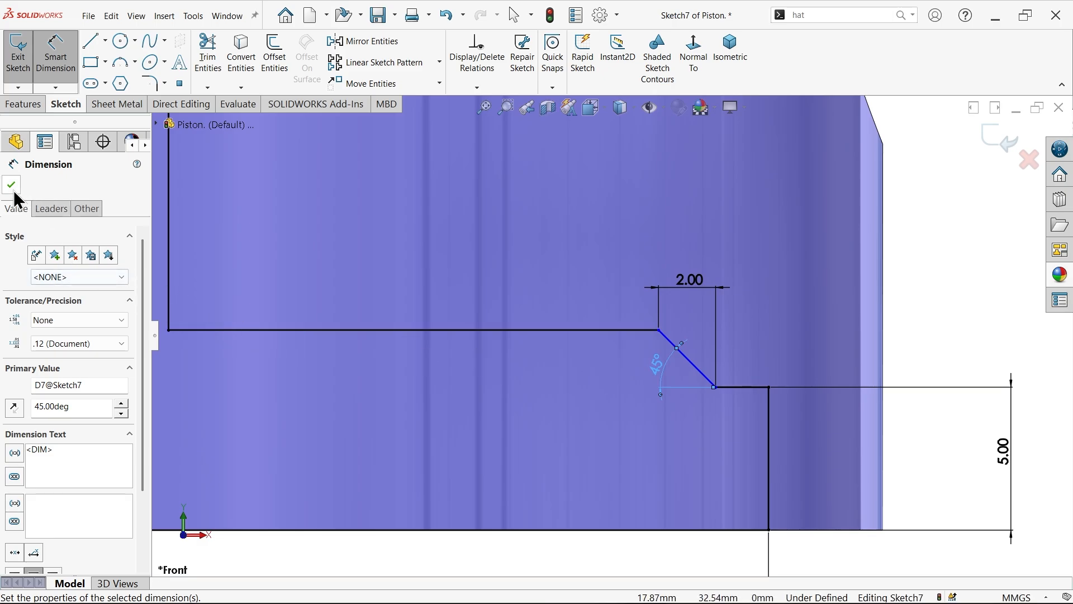
{"action": "left_click", "coordinate": [12, 187]}
{"action": "scroll", "coordinate": [643, 235], "scroll_direction": "up", "scroll_amount": 6}
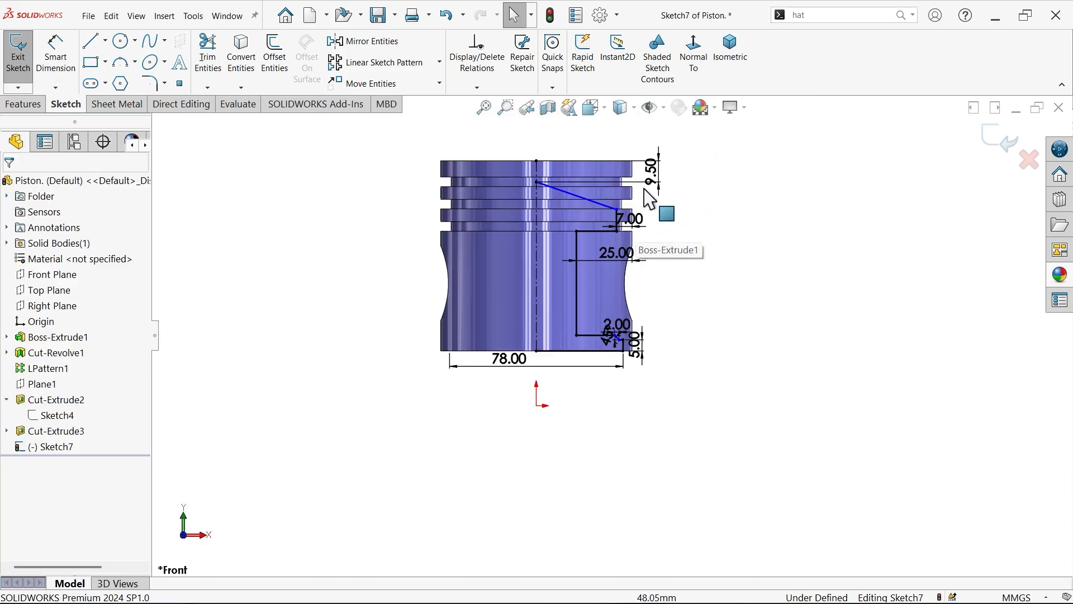
{"action": "scroll", "coordinate": [615, 335], "scroll_direction": "down", "scroll_amount": 3}
{"action": "scroll", "coordinate": [593, 459], "scroll_direction": "up", "scroll_amount": 3}
{"action": "scroll", "coordinate": [596, 441], "scroll_direction": "down", "scroll_amount": 5}
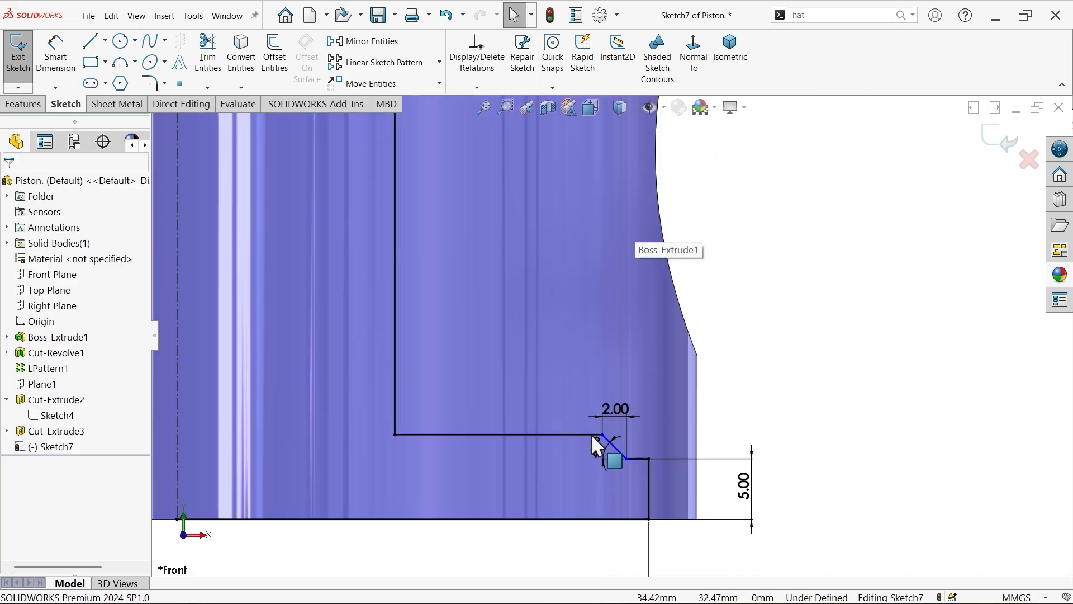
{"action": "scroll", "coordinate": [604, 447], "scroll_direction": "down", "scroll_amount": 1}
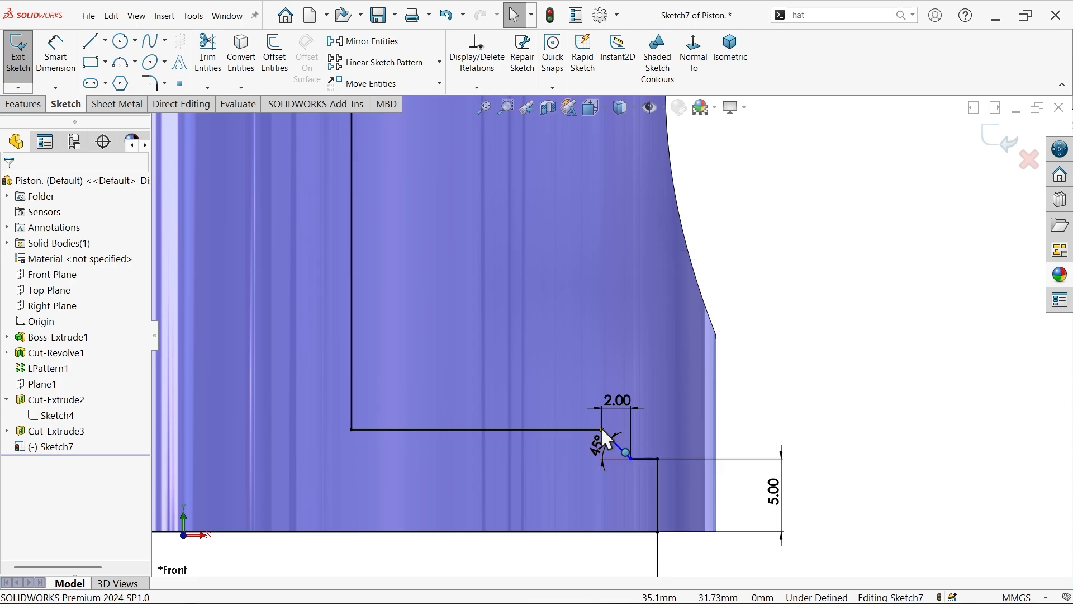
{"action": "left_click", "coordinate": [602, 428]}
{"action": "scroll", "coordinate": [658, 293], "scroll_direction": "up", "scroll_amount": 4}
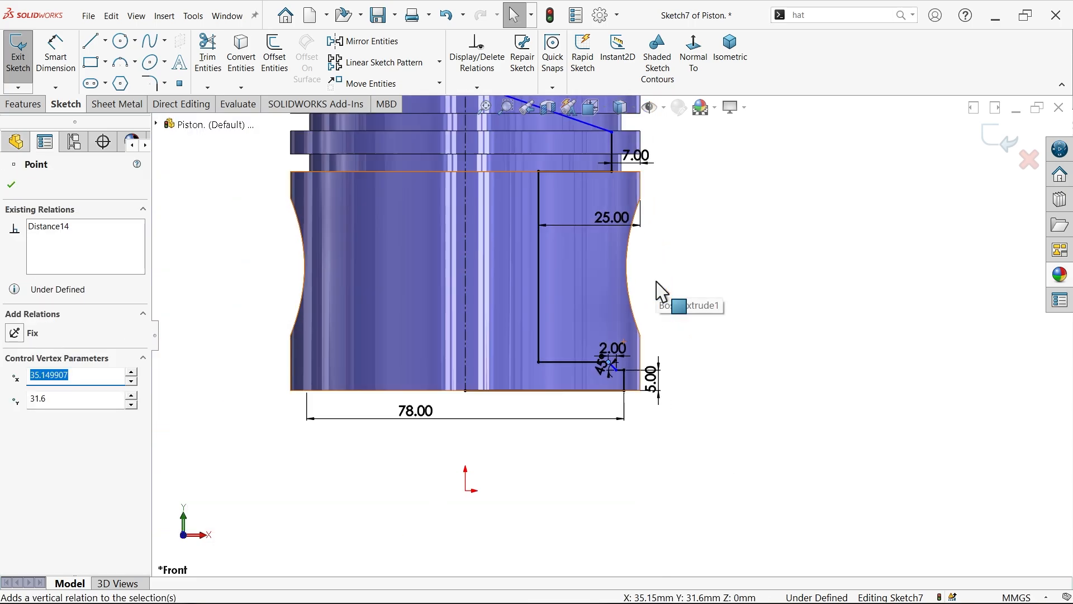
{"action": "scroll", "coordinate": [631, 177], "scroll_direction": "down", "scroll_amount": 2}
{"action": "scroll", "coordinate": [631, 178], "scroll_direction": "down", "scroll_amount": 2}
{"action": "left_click", "coordinate": [580, 231]}
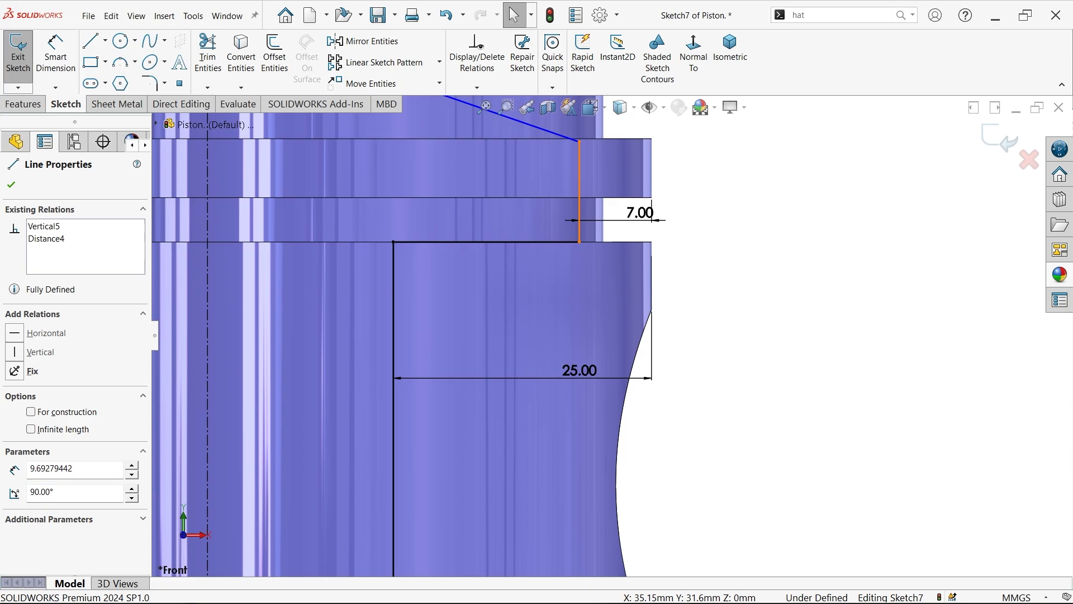
{"action": "left_click", "coordinate": [582, 241], "text": "ctrl"}
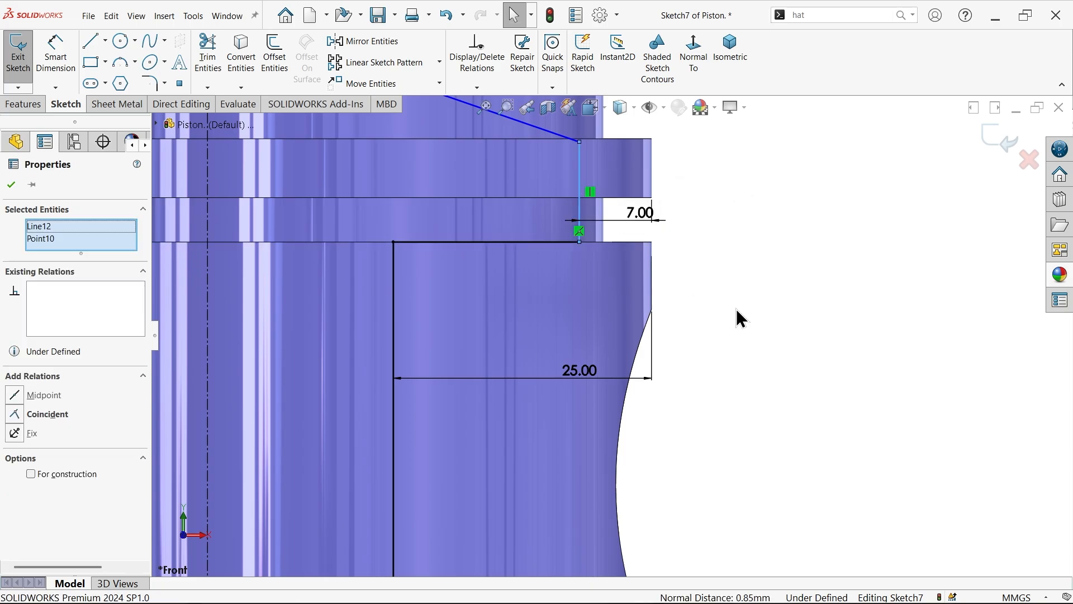
{"action": "left_click", "coordinate": [716, 315]}
Align the short diagonal's upper endpoint vertically with the lower endpoint of the upper outer profile line using a Vertical relation.
{"action": "scroll", "coordinate": [716, 315], "scroll_direction": "up", "scroll_amount": 2}
{"action": "scroll", "coordinate": [589, 481], "scroll_direction": "down", "scroll_amount": 2}
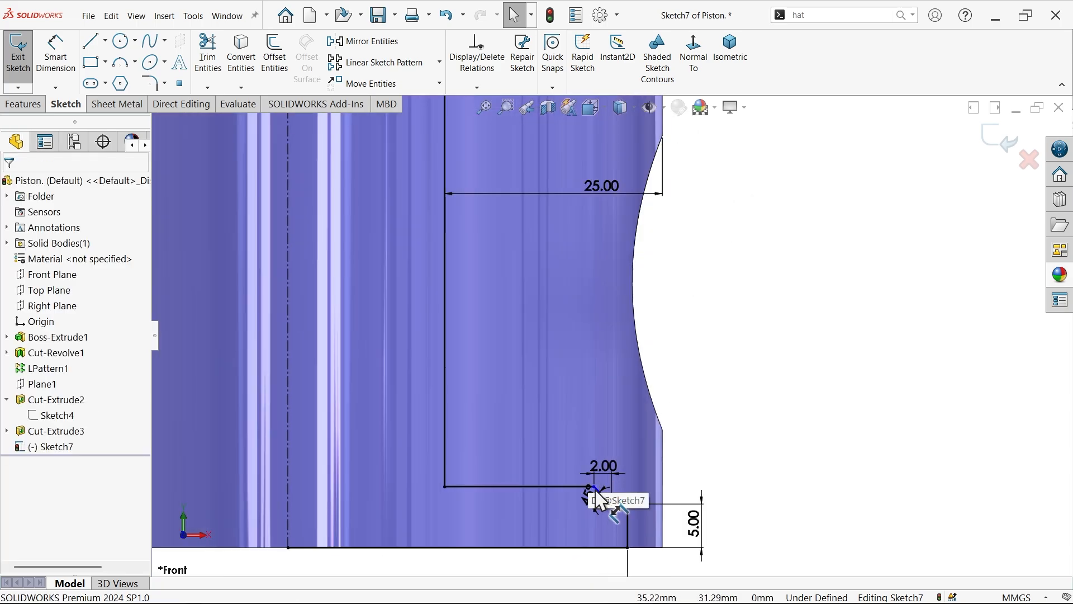
{"action": "scroll", "coordinate": [602, 496], "scroll_direction": "down", "scroll_amount": 3}
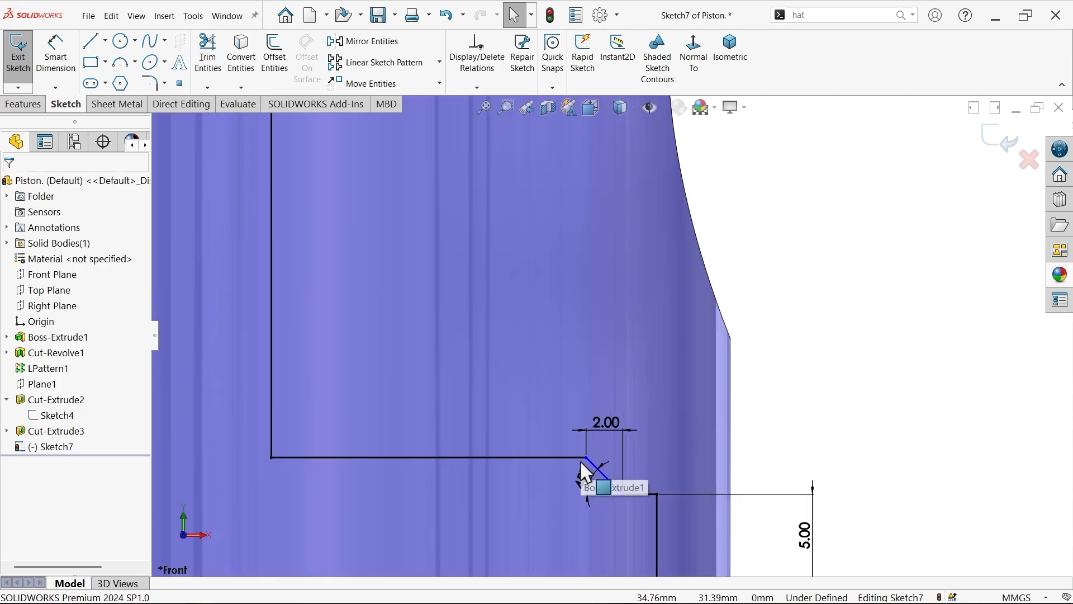
{"action": "left_click", "coordinate": [586, 458]}
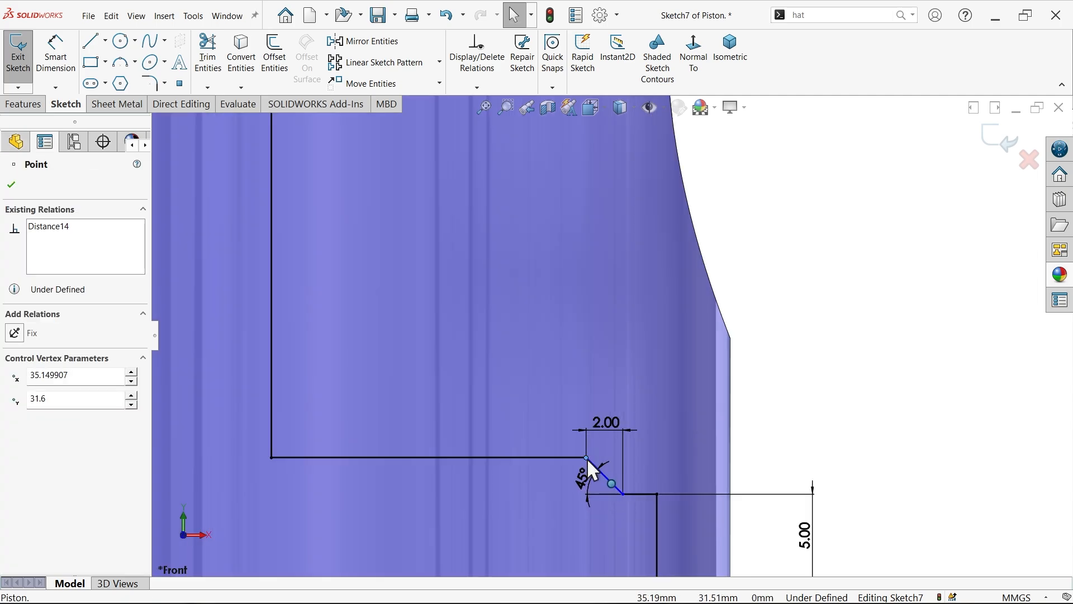
{"action": "scroll", "coordinate": [642, 371], "scroll_direction": "up", "scroll_amount": 6}
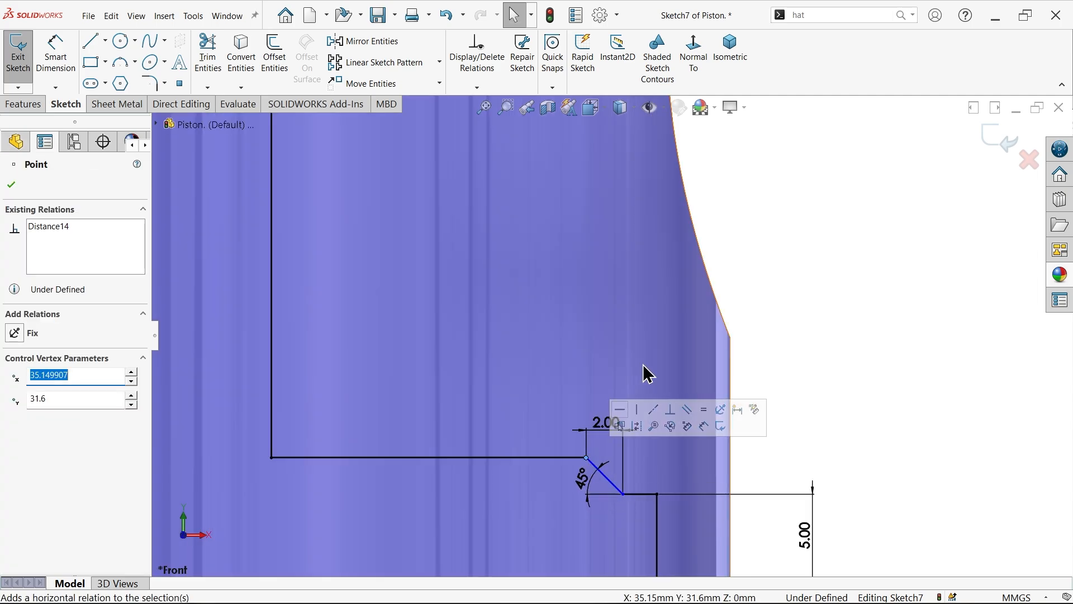
{"action": "scroll", "coordinate": [623, 207], "scroll_direction": "down", "scroll_amount": 2}
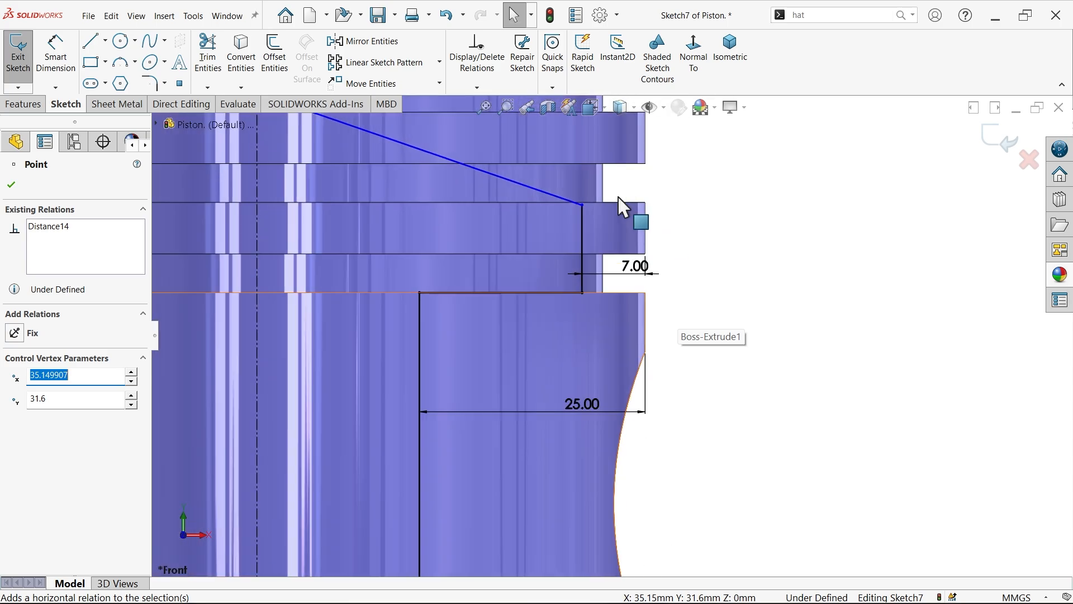
{"action": "left_click", "coordinate": [581, 293], "text": "ctrl"}
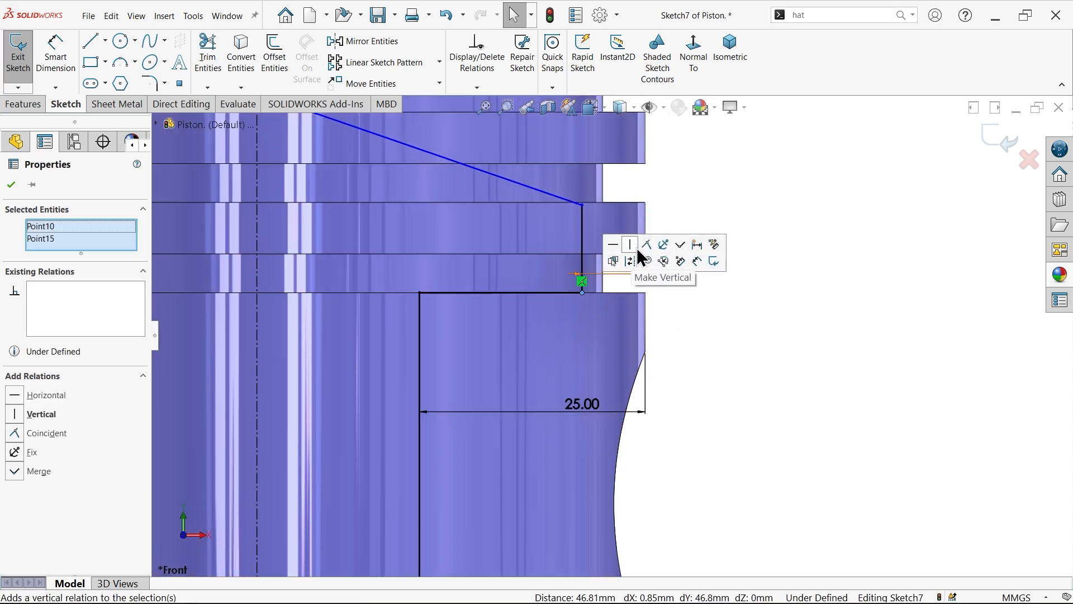
{"action": "left_click", "coordinate": [632, 247]}
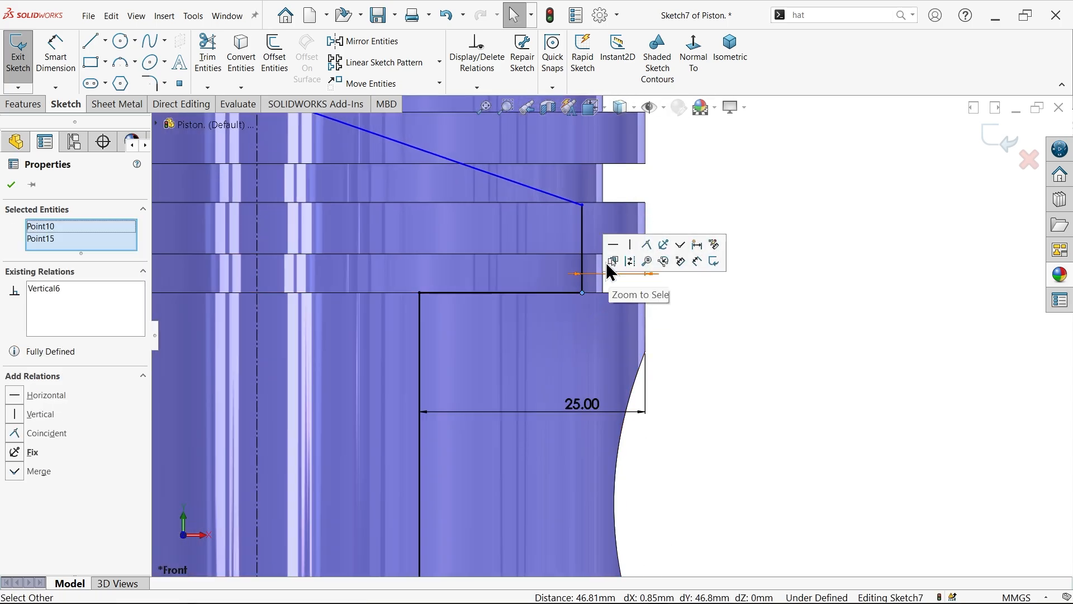
Fillet only the corner between the sloped crown line and the upper outer vertical line at 6.4 mm, clearing the preselected corners first.
{"action": "left_click", "coordinate": [149, 85]}
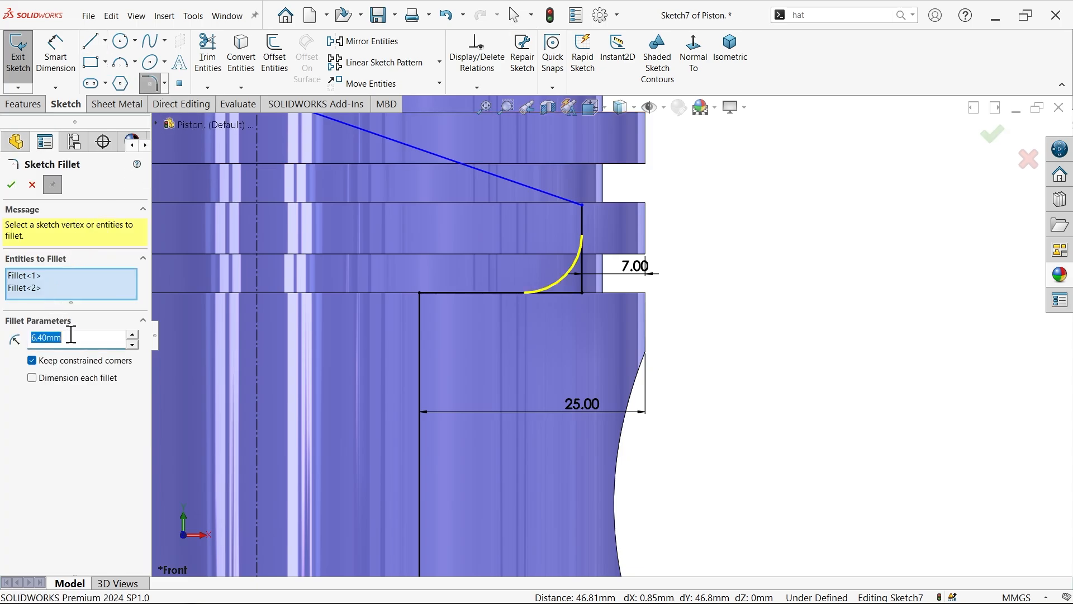
{"action": "scroll", "coordinate": [612, 296], "scroll_direction": "up", "scroll_amount": 4}
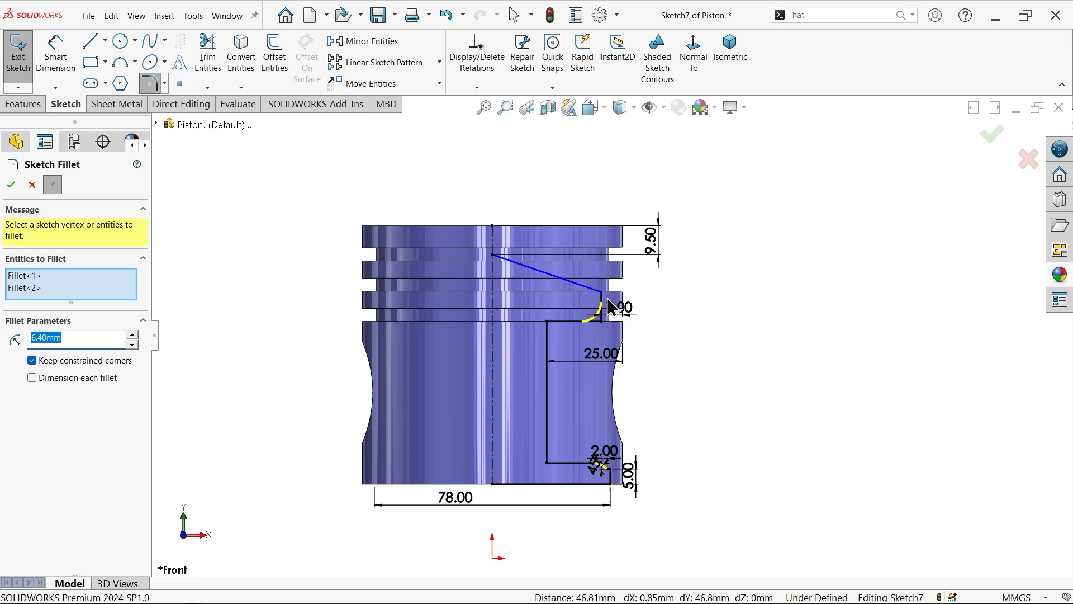
{"action": "right_click", "coordinate": [46, 288]}
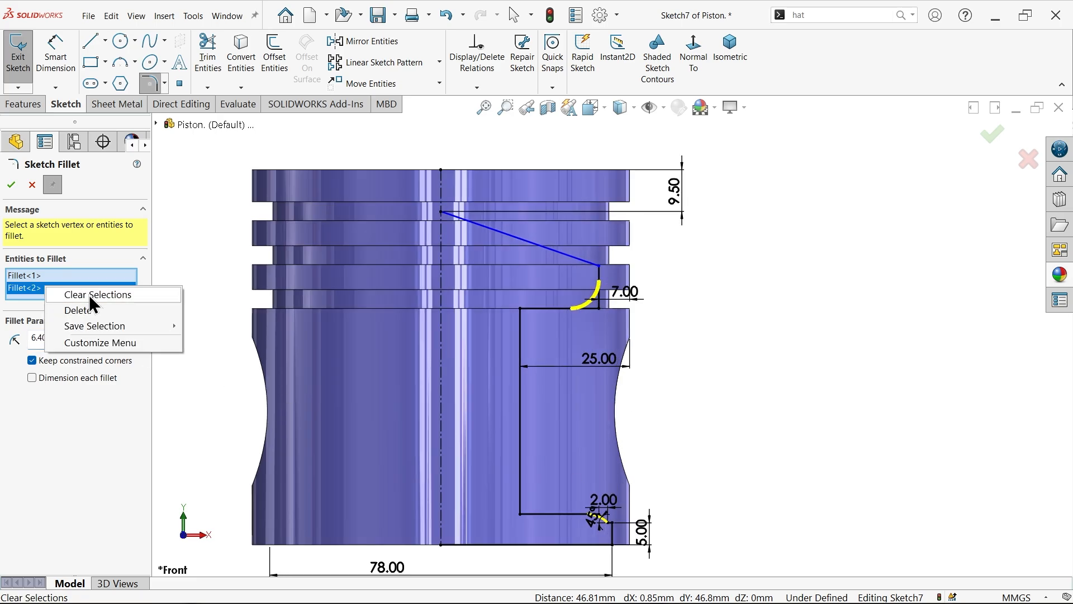
{"action": "left_click", "coordinate": [92, 296]}
{"action": "scroll", "coordinate": [618, 288], "scroll_direction": "down", "scroll_amount": 4}
{"action": "left_click", "coordinate": [576, 271]}
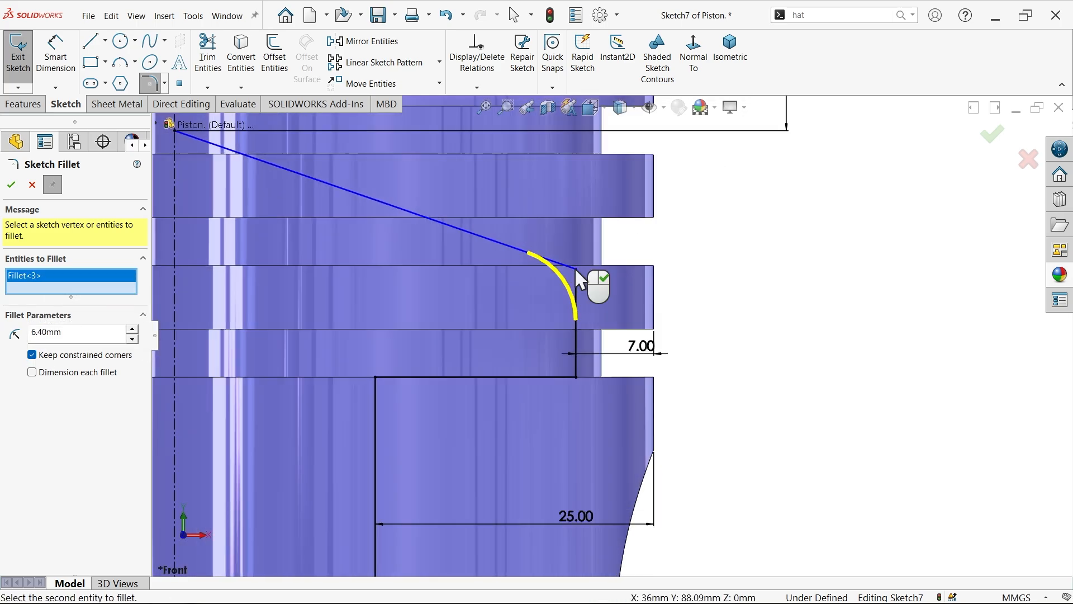
{"action": "left_click", "coordinate": [11, 185]}
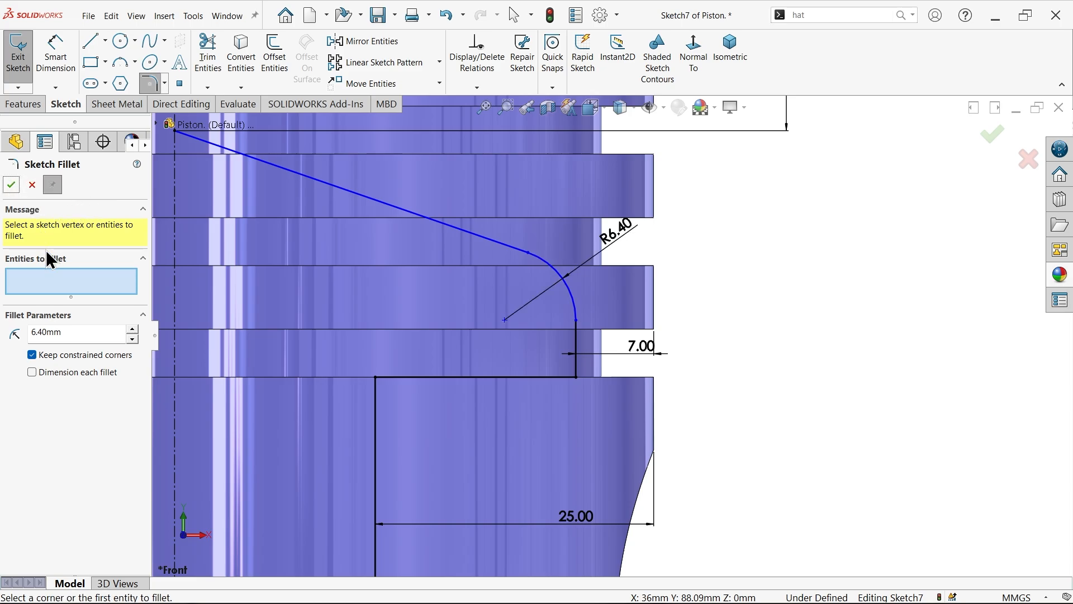
{"action": "left_click", "coordinate": [32, 185]}
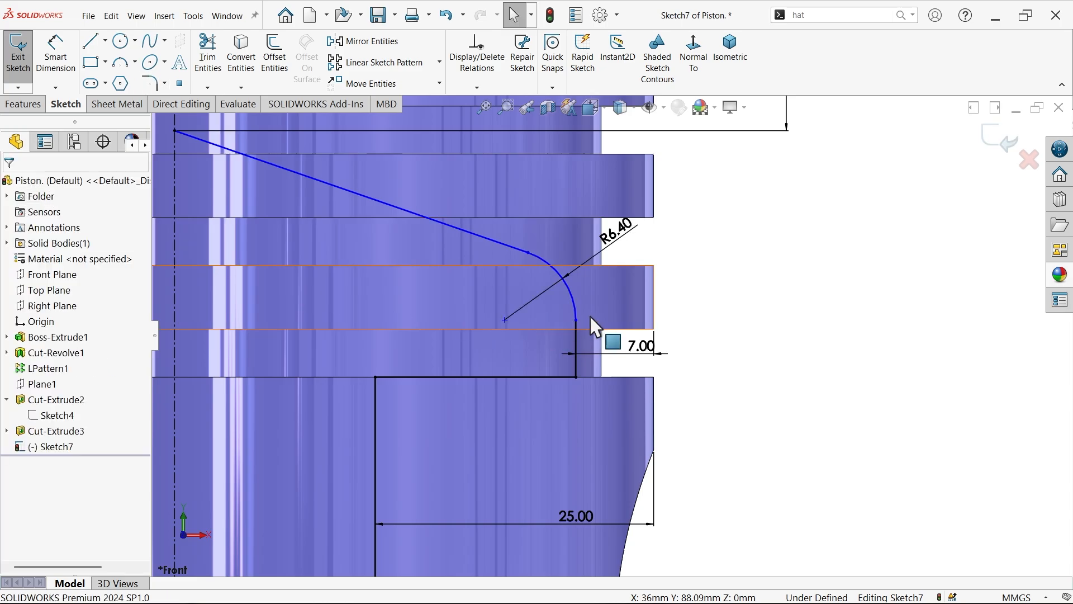
Move the fillet arc's lower endpoint upward and make it coincident with the lower edge of the middle ring groove.
{"action": "scroll", "coordinate": [586, 266], "scroll_direction": "up", "scroll_amount": 3}
{"action": "scroll", "coordinate": [573, 244], "scroll_direction": "down", "scroll_amount": 3}
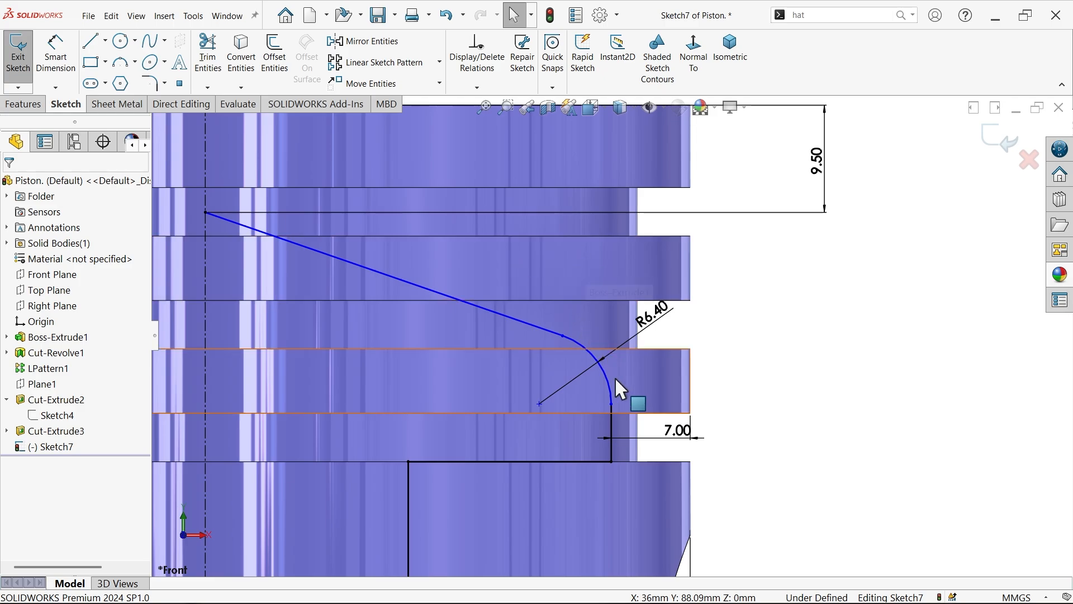
{"action": "left_click_drag", "start_coordinate": [613, 401], "coordinate": [612, 364]}
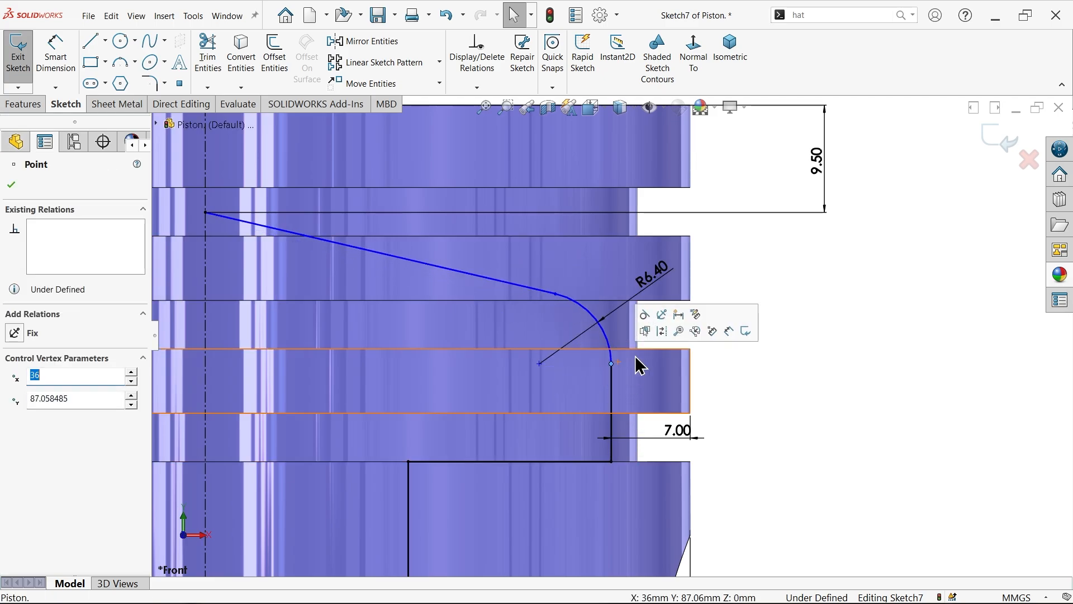
{"action": "scroll", "coordinate": [642, 360], "scroll_direction": "down", "scroll_amount": 2}
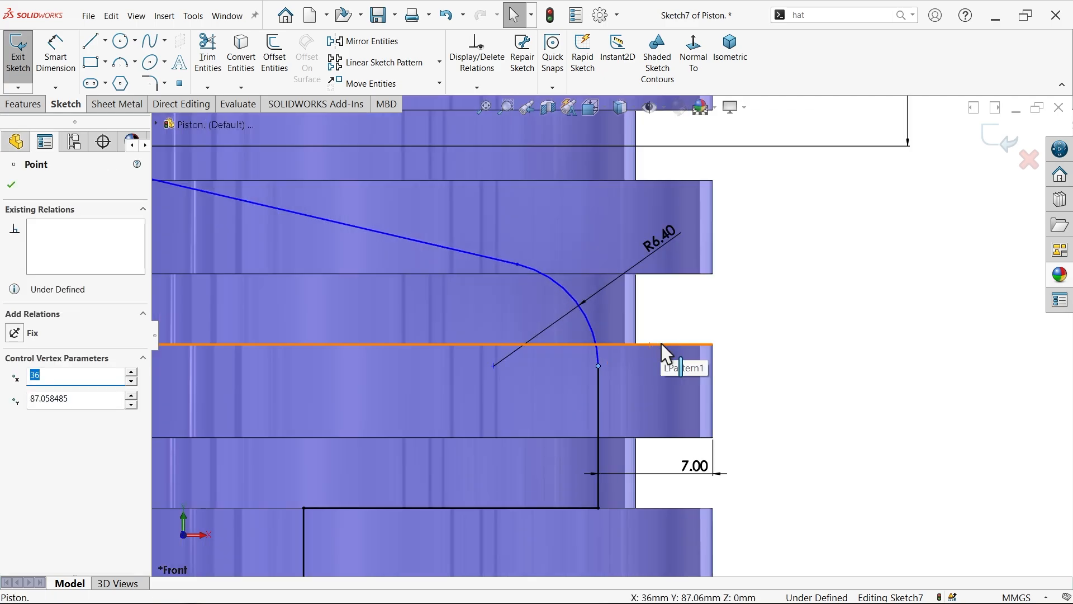
{"action": "left_click", "coordinate": [666, 345], "text": "ctrl"}
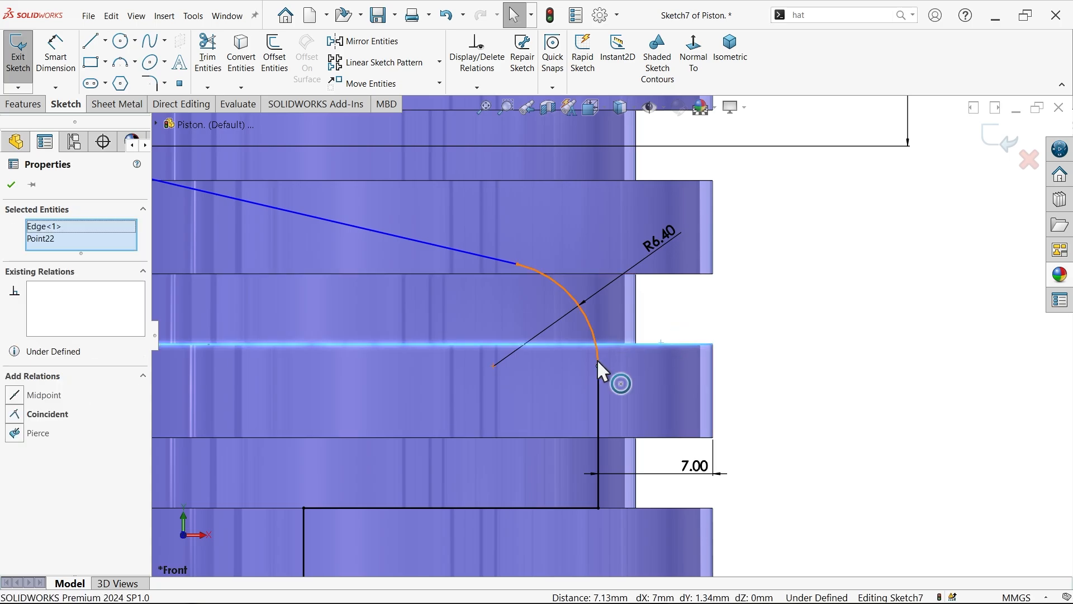
{"action": "left_click", "coordinate": [44, 414]}
{"action": "left_click", "coordinate": [763, 319]}
{"action": "scroll", "coordinate": [726, 321], "scroll_direction": "up", "scroll_amount": 2}
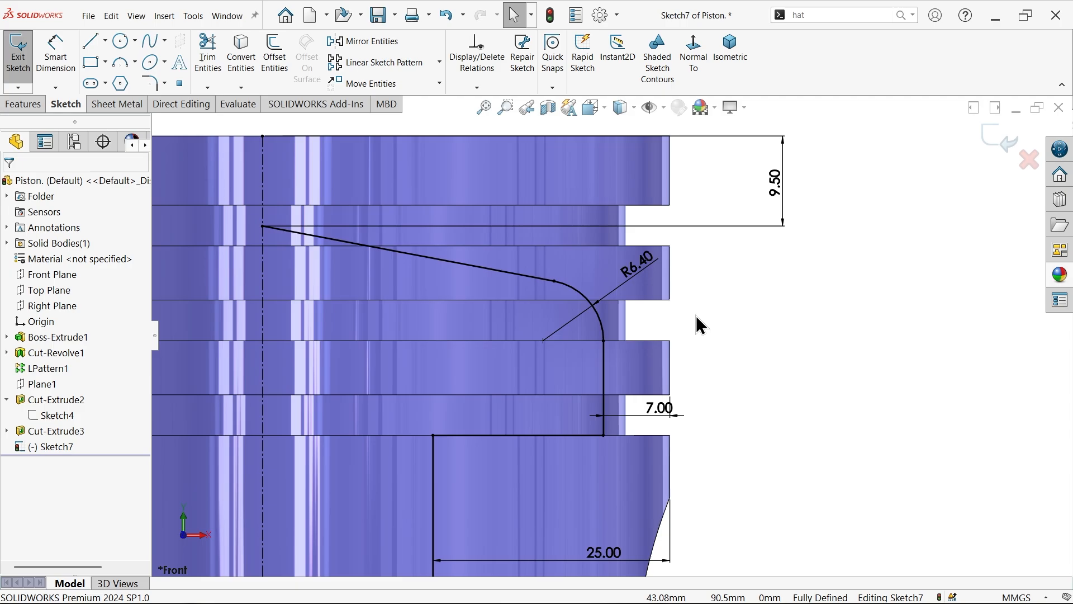
Draw a vertical line from the lower end of the upper outer profile line to the short diagonal's upper endpoint.
{"action": "scroll", "coordinate": [688, 319], "scroll_direction": "up", "scroll_amount": 3}
{"action": "scroll", "coordinate": [632, 438], "scroll_direction": "down", "scroll_amount": 1}
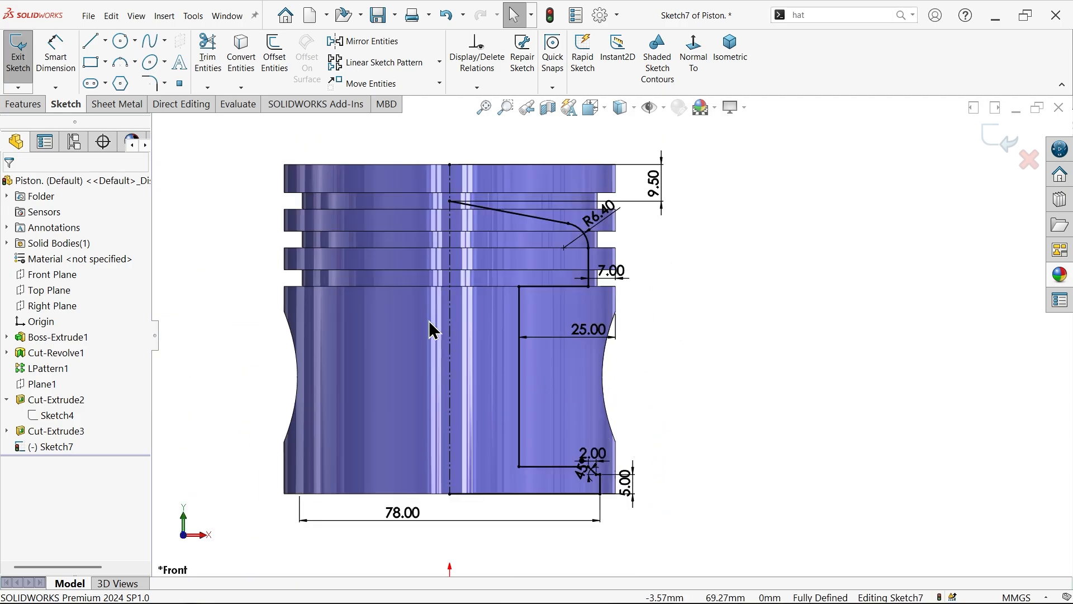
{"action": "left_click", "coordinate": [91, 40]}
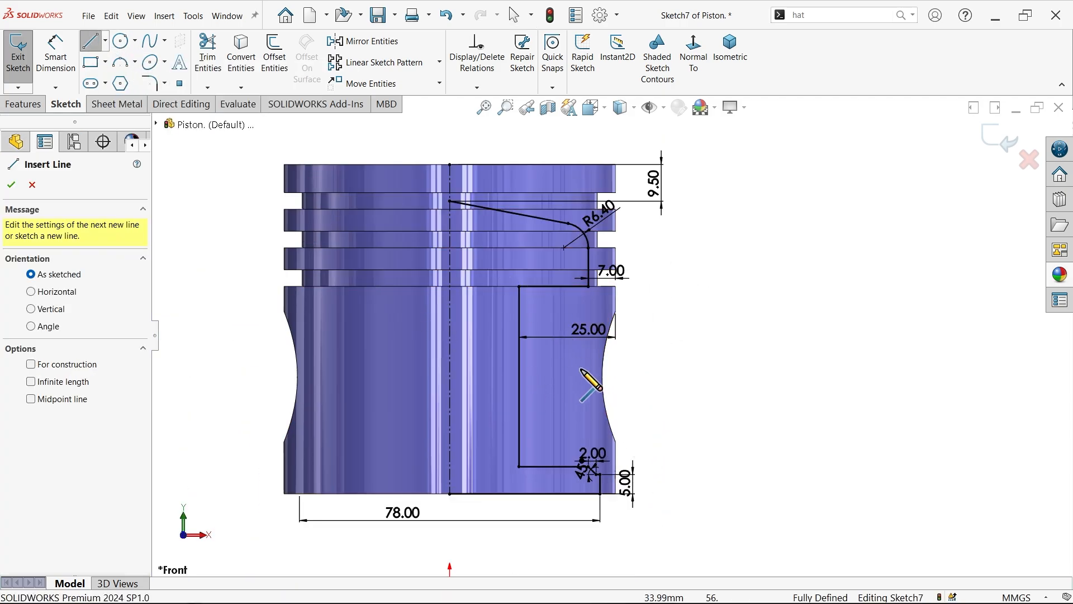
{"action": "scroll", "coordinate": [607, 440], "scroll_direction": "down", "scroll_amount": 2}
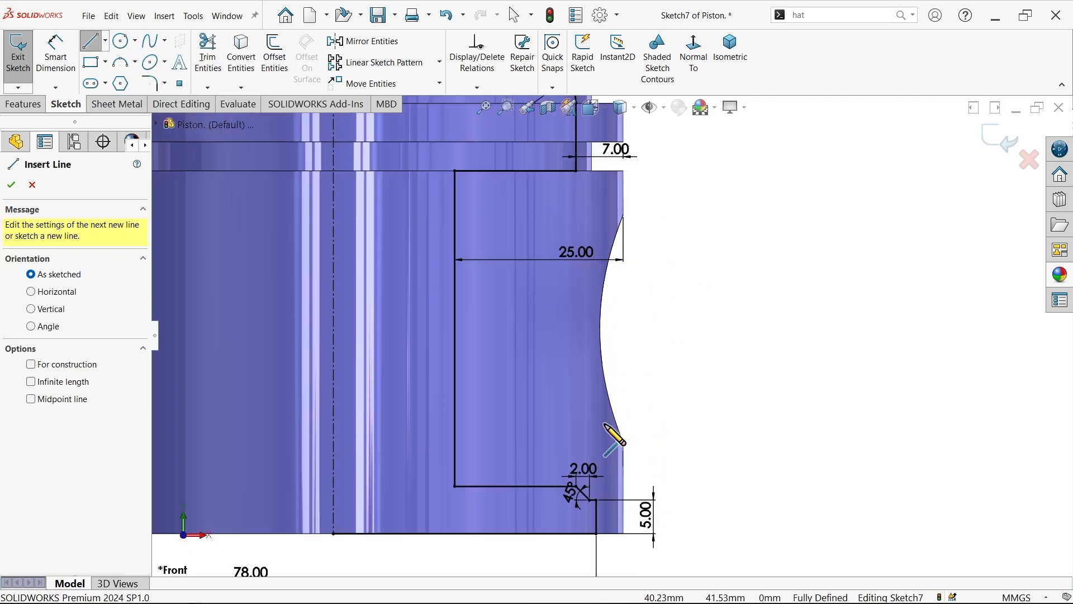
{"action": "left_click", "coordinate": [577, 171]}
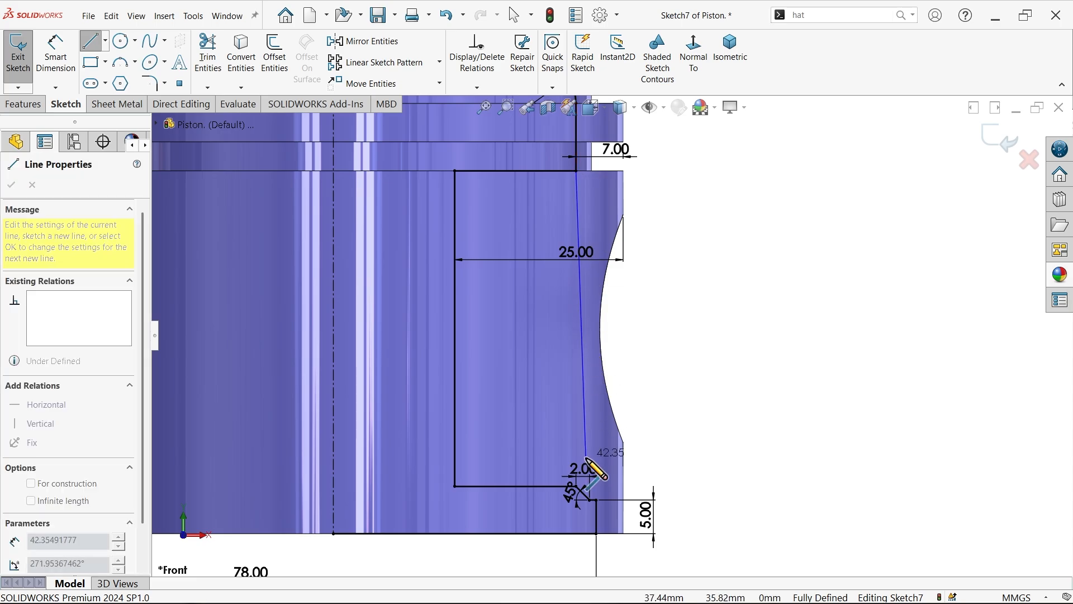
{"action": "left_click", "coordinate": [576, 486]}
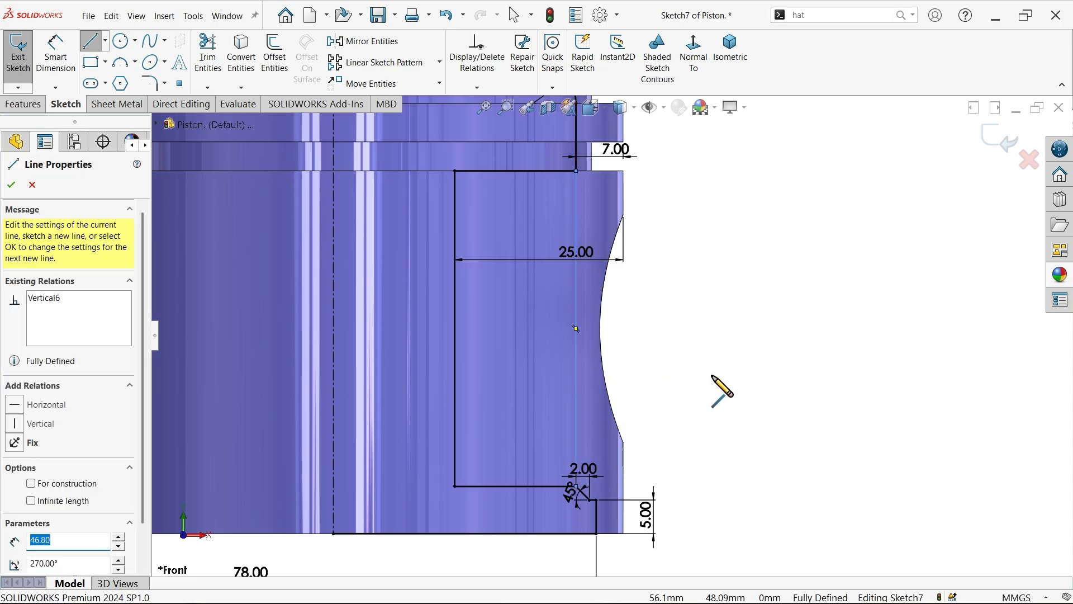
{"action": "key", "text": "Escape"}
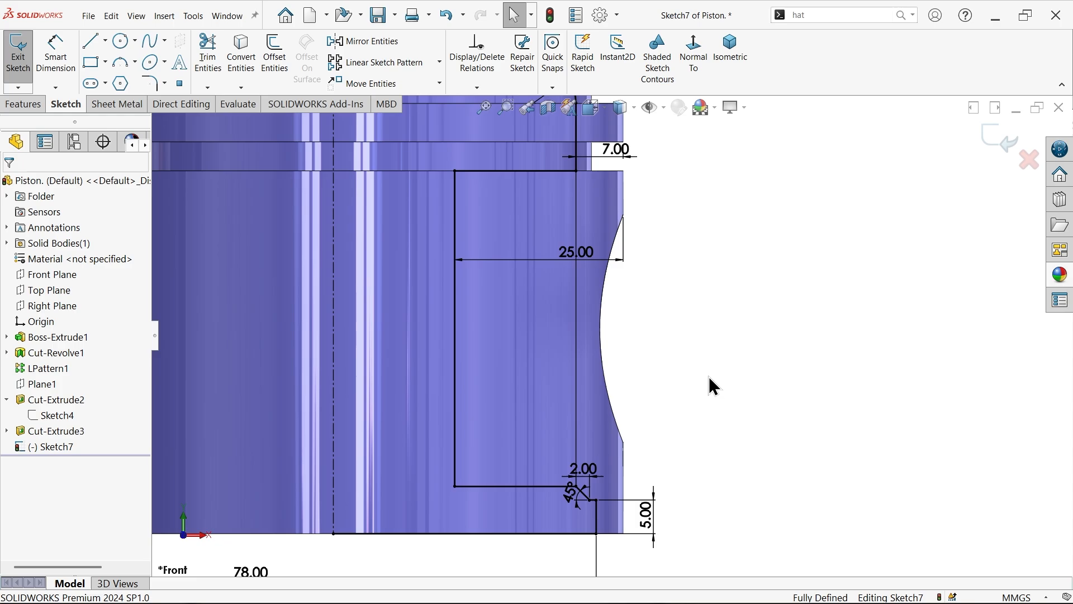
Convert the inner vertical line and its upper and lower horizontal lines into construction geometry.
{"action": "left_click", "coordinate": [539, 170]}
{"action": "left_click", "coordinate": [455, 224], "text": "ctrl"}
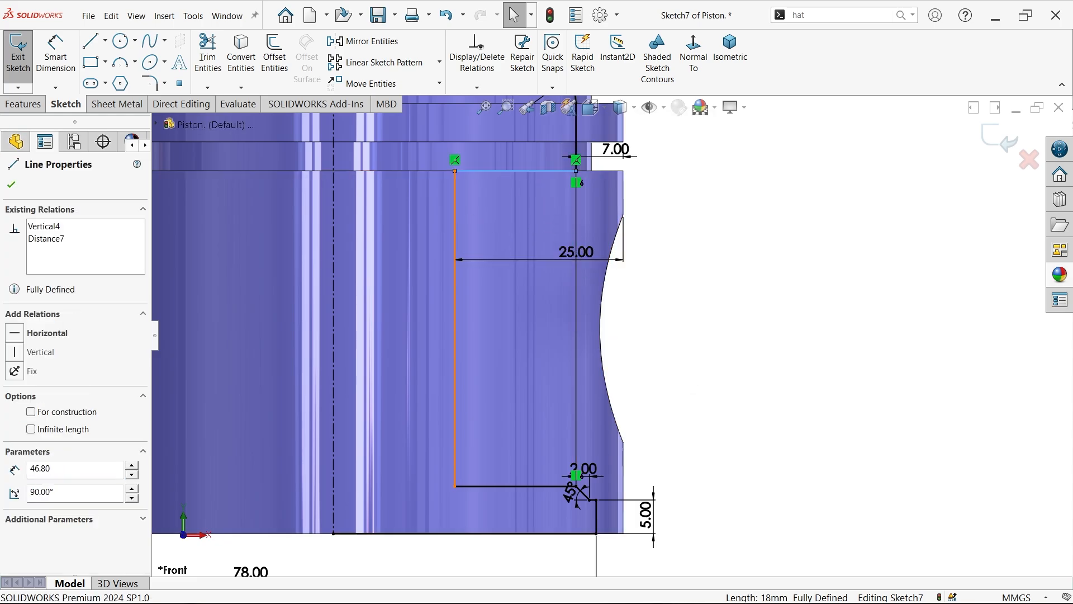
{"action": "left_click", "coordinate": [509, 486], "text": "ctrl"}
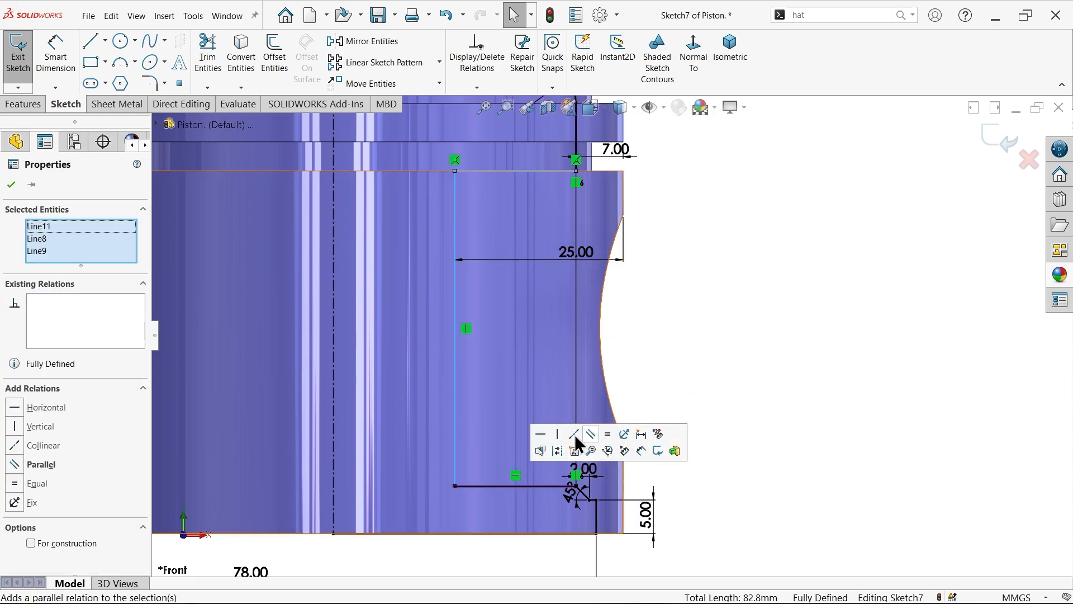
{"action": "left_click", "coordinate": [557, 450]}
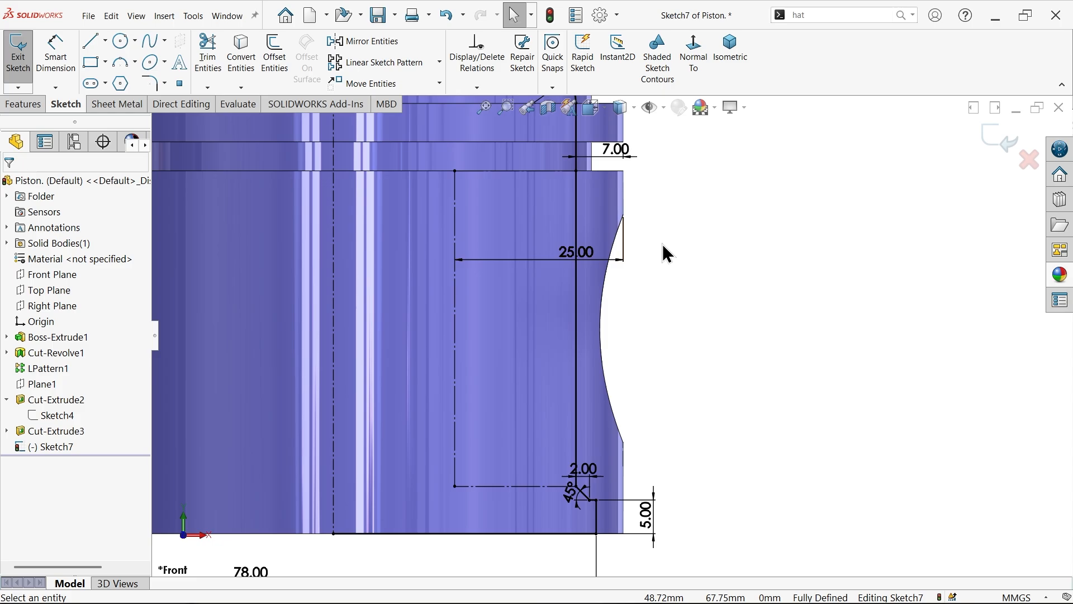
Cut the piston interior with a 360° Revolved Cut about the vertical centerline, letting the open sketch close automatically.
{"action": "scroll", "coordinate": [666, 251], "scroll_direction": "up", "scroll_amount": 2}
{"action": "scroll", "coordinate": [592, 424], "scroll_direction": "down", "scroll_amount": 3}
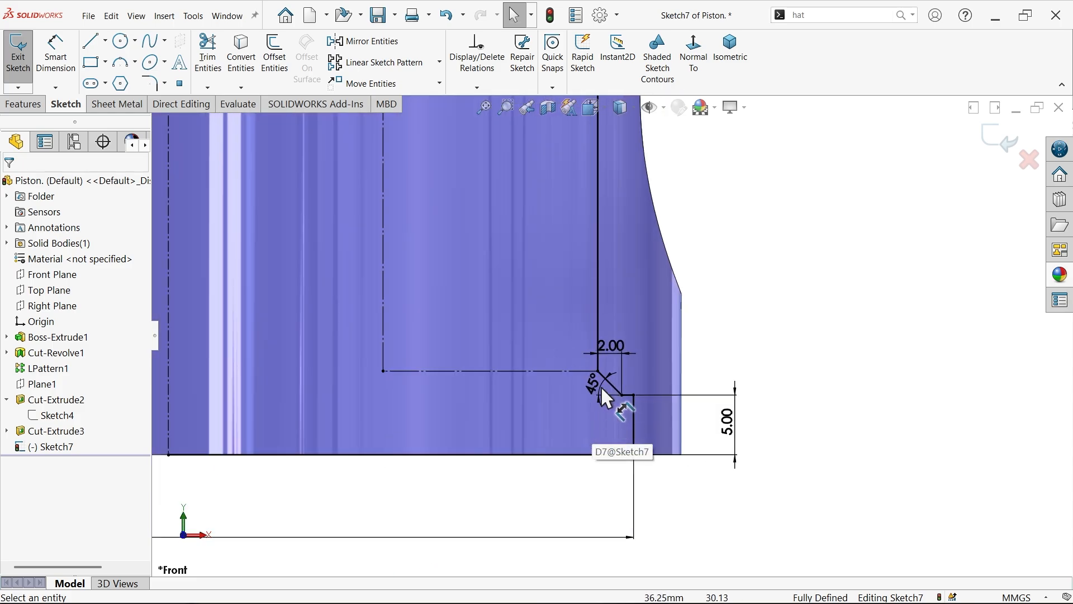
{"action": "scroll", "coordinate": [613, 381], "scroll_direction": "up", "scroll_amount": 4}
{"action": "scroll", "coordinate": [582, 142], "scroll_direction": "down", "scroll_amount": 3}
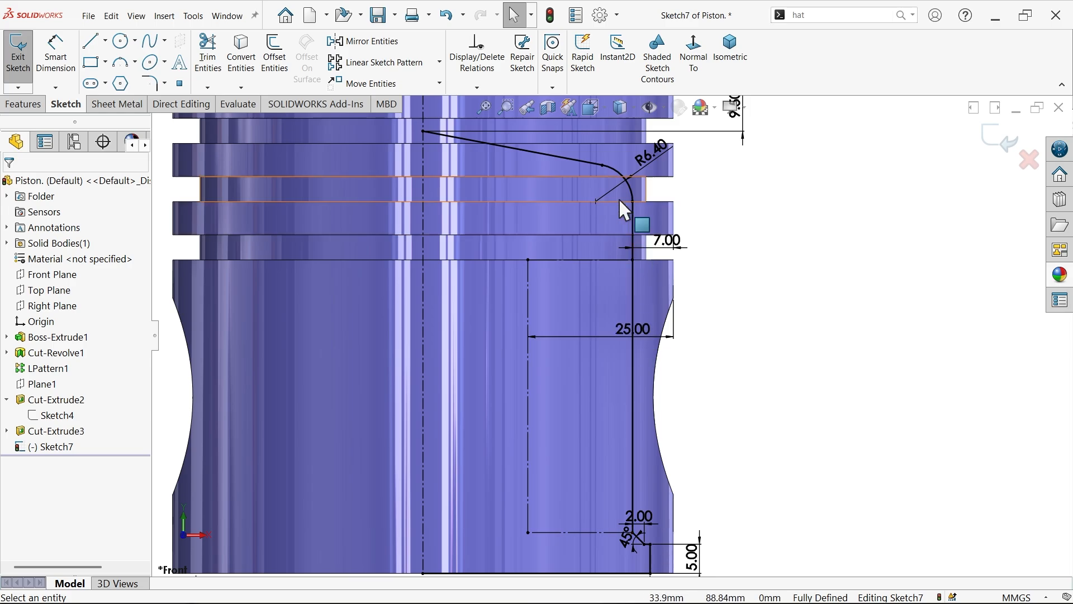
{"action": "left_click", "coordinate": [22, 108]}
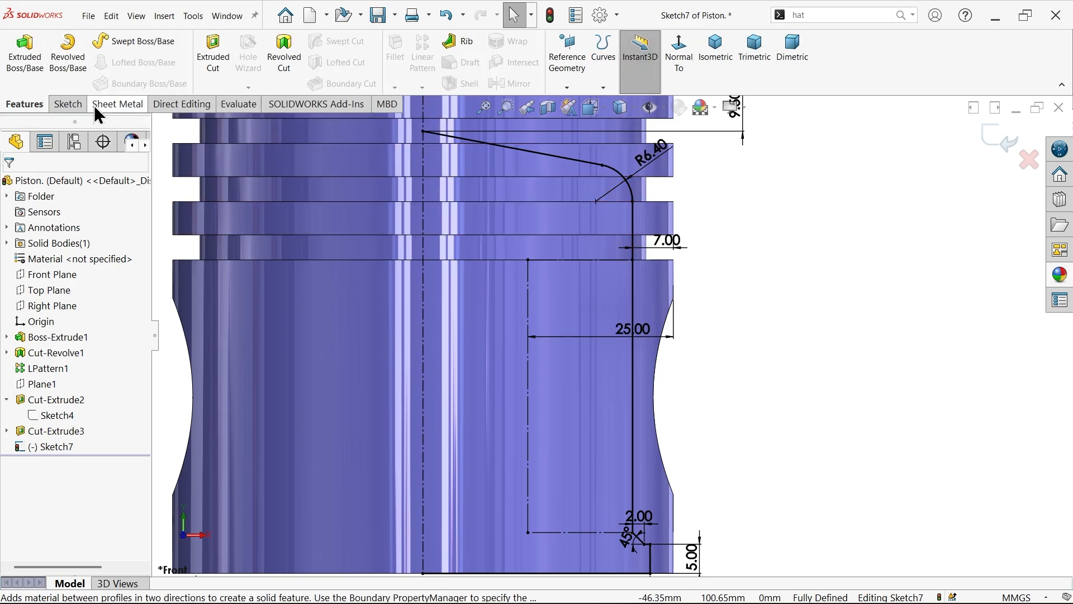
{"action": "left_click", "coordinate": [286, 55]}
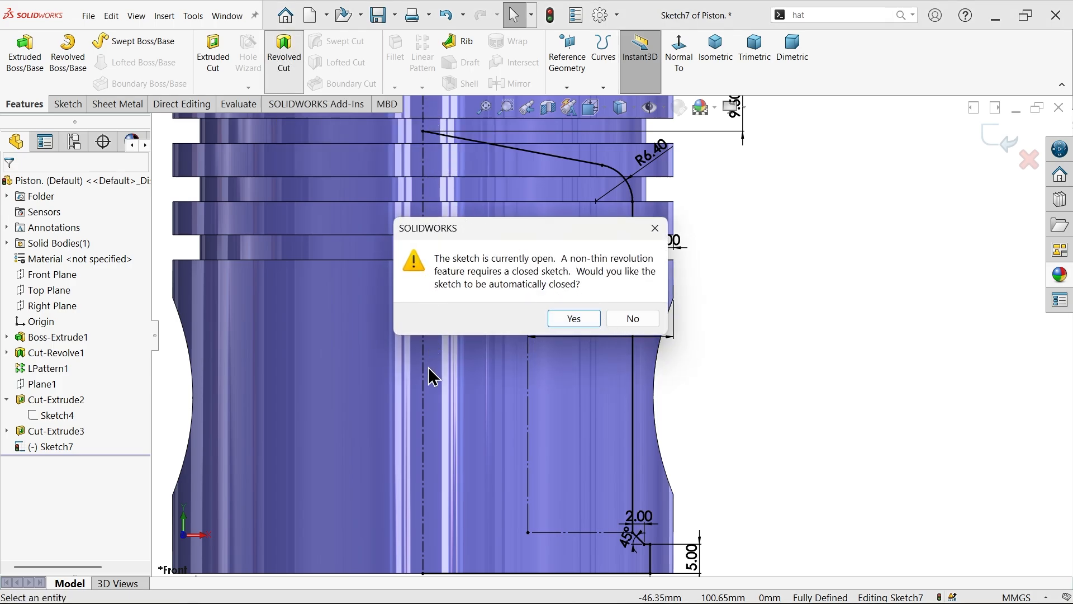
{"action": "left_click", "coordinate": [575, 319]}
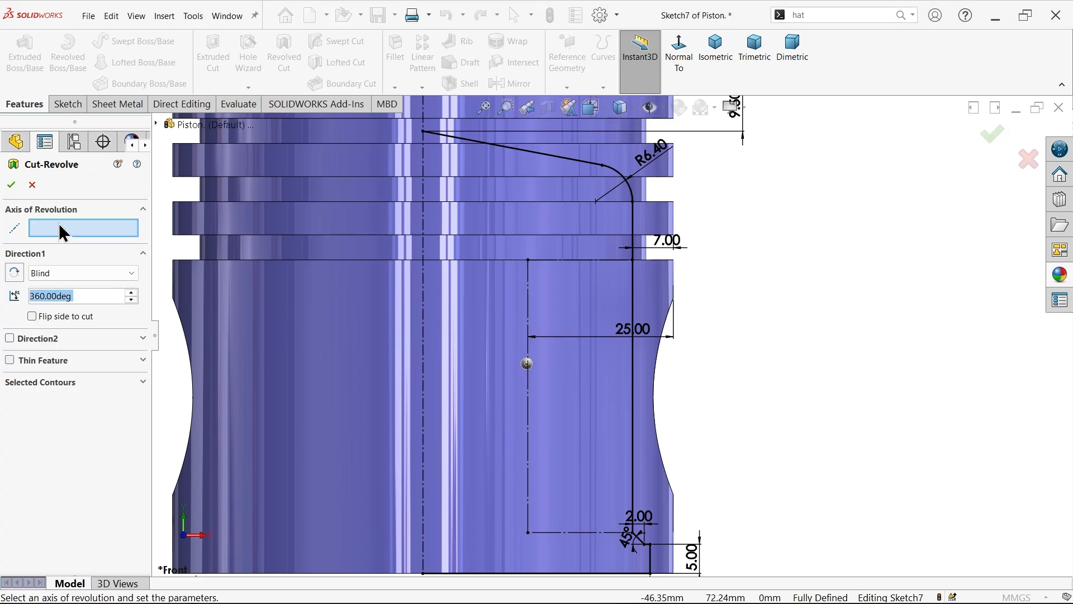
{"action": "left_click", "coordinate": [423, 304]}
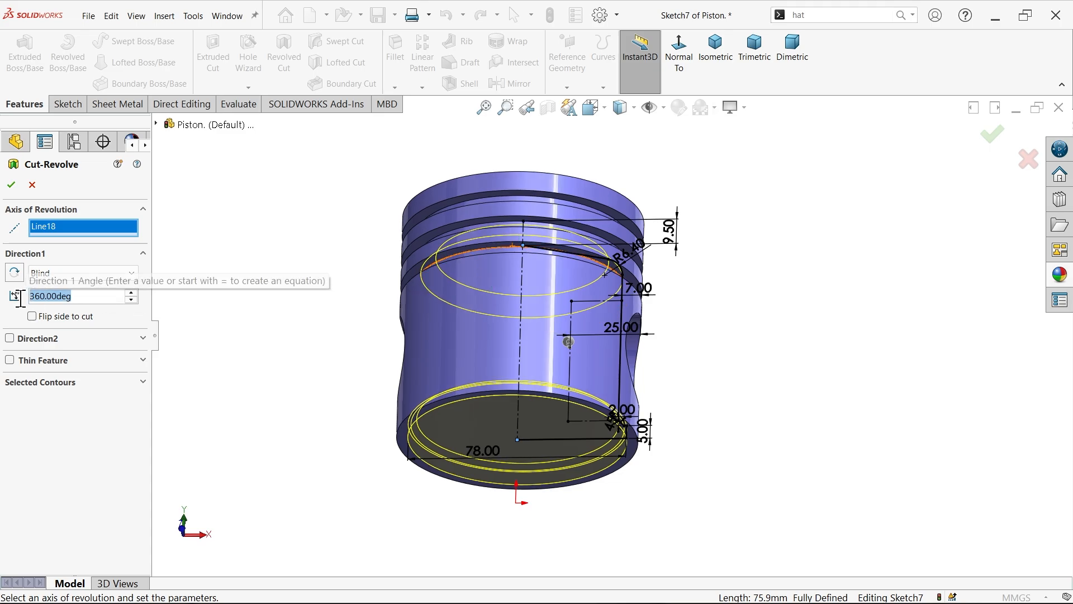
{"action": "left_click", "coordinate": [12, 190]}
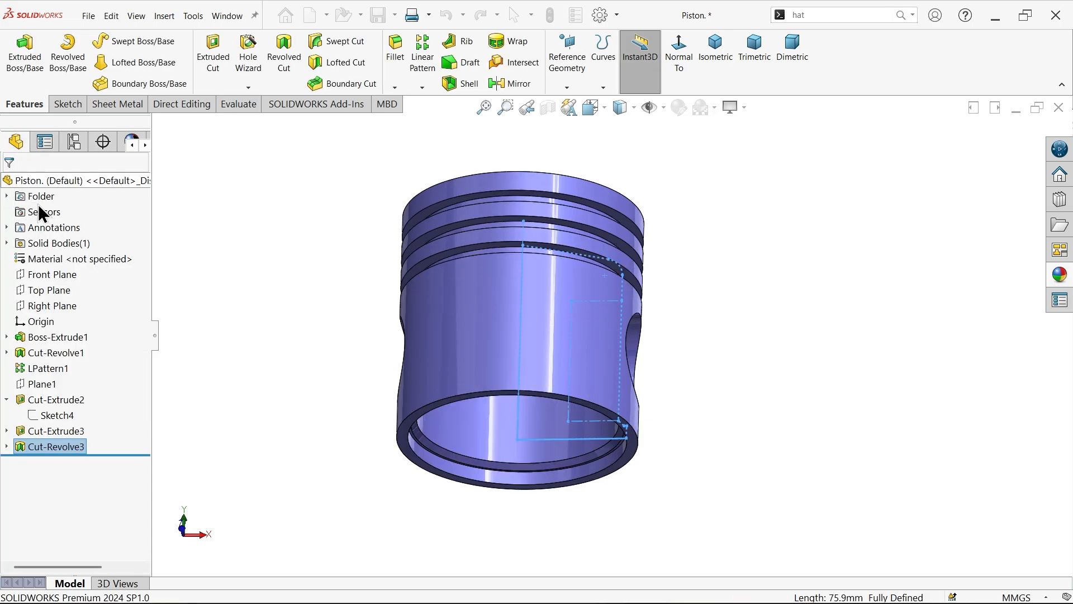
{"action": "middle_click_drag", "start_coordinate": [309, 311], "coordinate": [323, 249]}
Switch to the Piston Solidworks tutorial.png drawing, examine the pin boss, bore and groove dimensions in Section C-C, and return to the model.
{"action": "key", "text": "alt+Tab"}
{"action": "scroll", "coordinate": [541, 281], "scroll_direction": "up", "scroll_amount": 2}
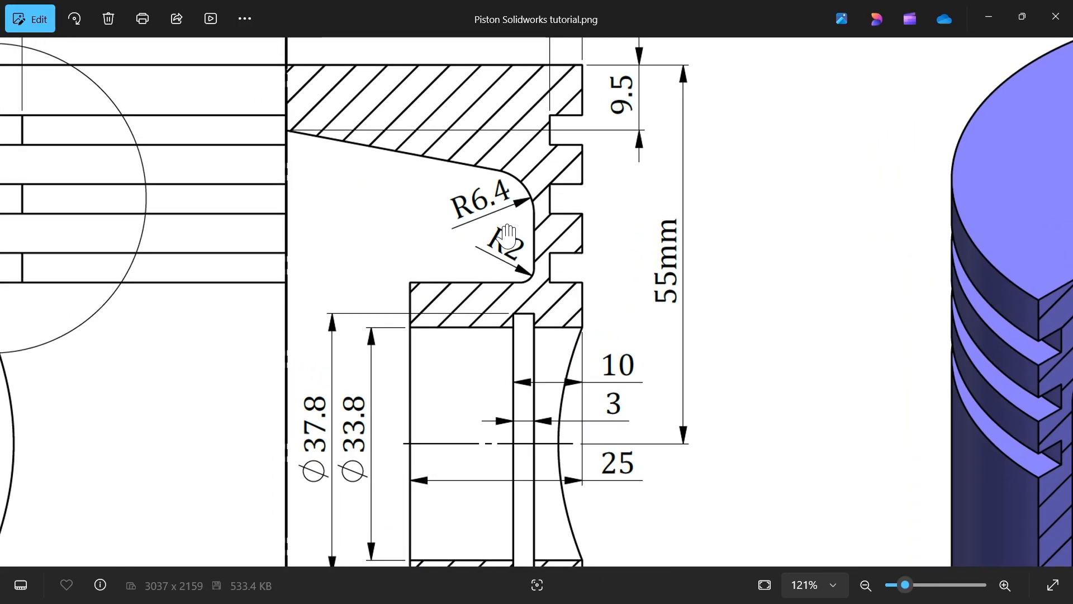
{"action": "scroll", "coordinate": [522, 371], "scroll_direction": "down", "scroll_amount": 2}
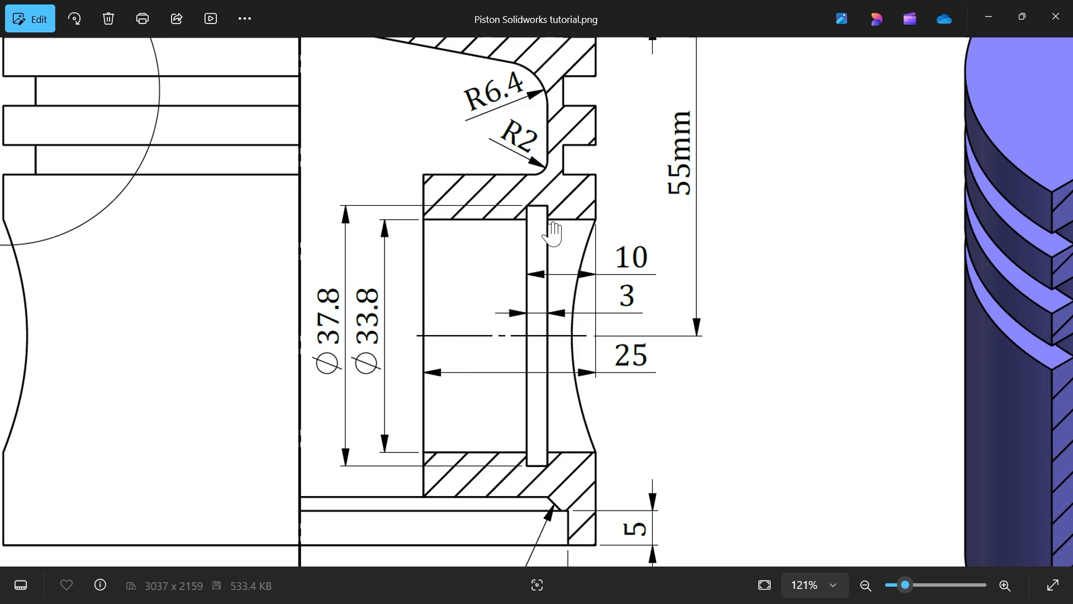
{"action": "scroll", "coordinate": [554, 233], "scroll_direction": "down", "scroll_amount": 1, "text": "ctrl"}
{"action": "scroll", "coordinate": [573, 180], "scroll_direction": "up", "scroll_amount": 3, "text": "ctrl"}
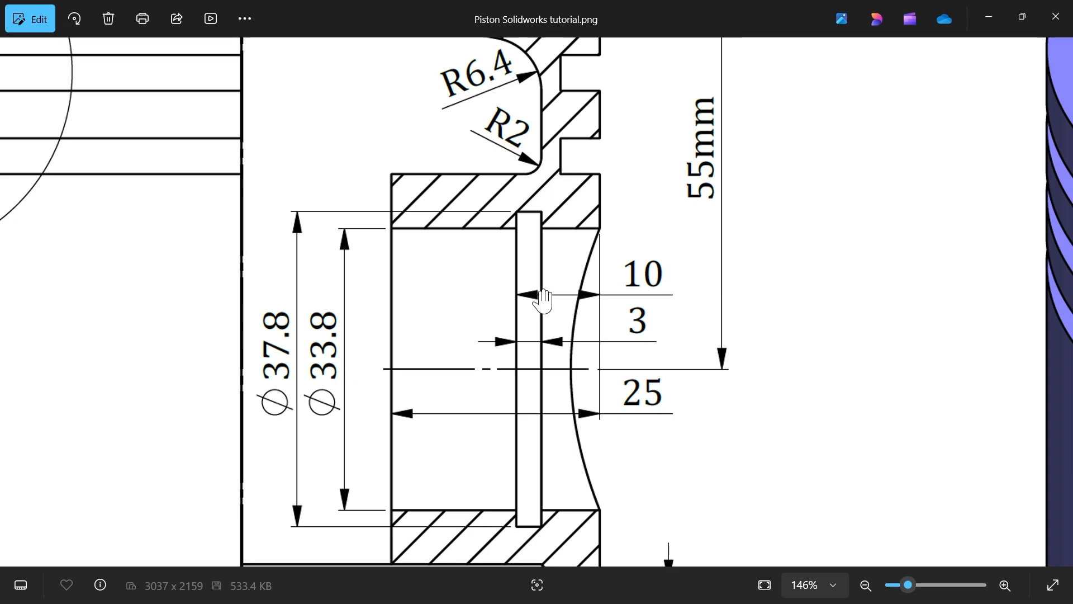
{"action": "scroll", "coordinate": [515, 414], "scroll_direction": "down", "scroll_amount": 2}
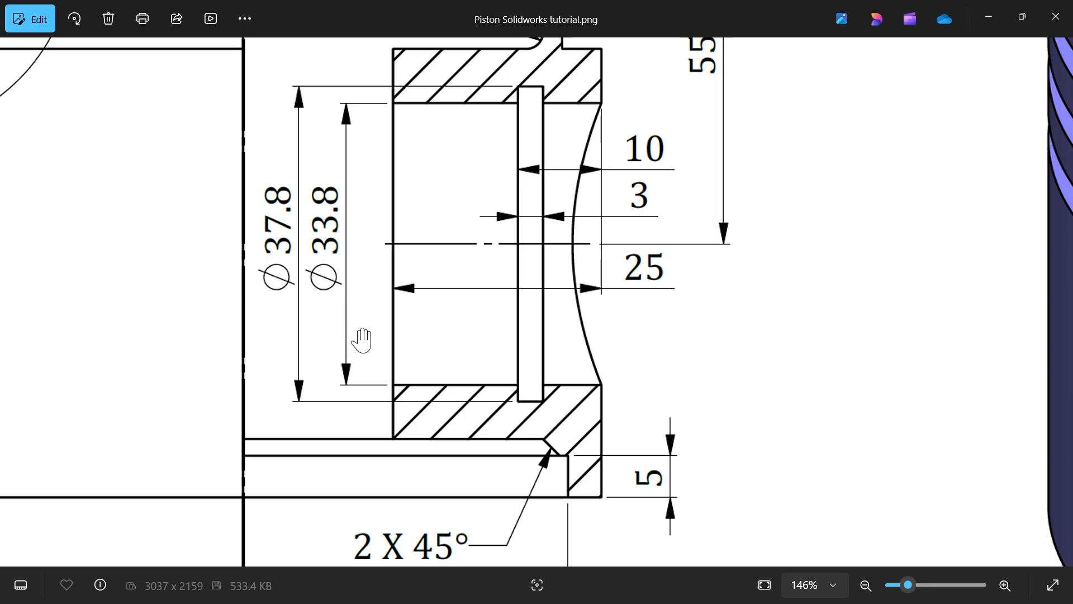
{"action": "mouse_move", "coordinate": [359, 338]}
{"action": "left_mouse_down"}
{"action": "mouse_move", "coordinate": [391, 189]}
{"action": "mouse_move", "coordinate": [413, 403]}
{"action": "left_mouse_up"}
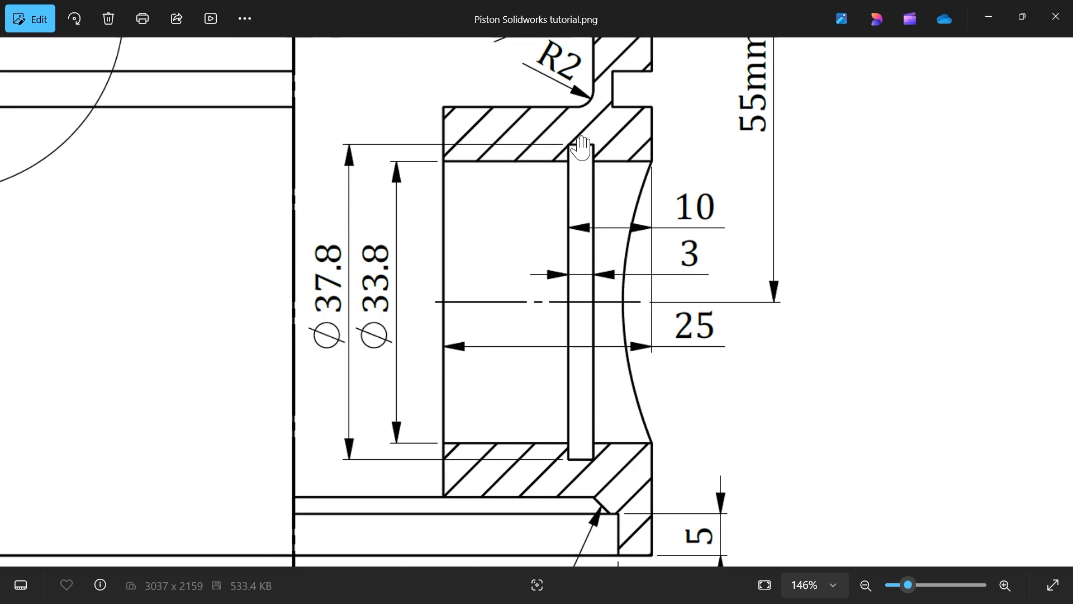
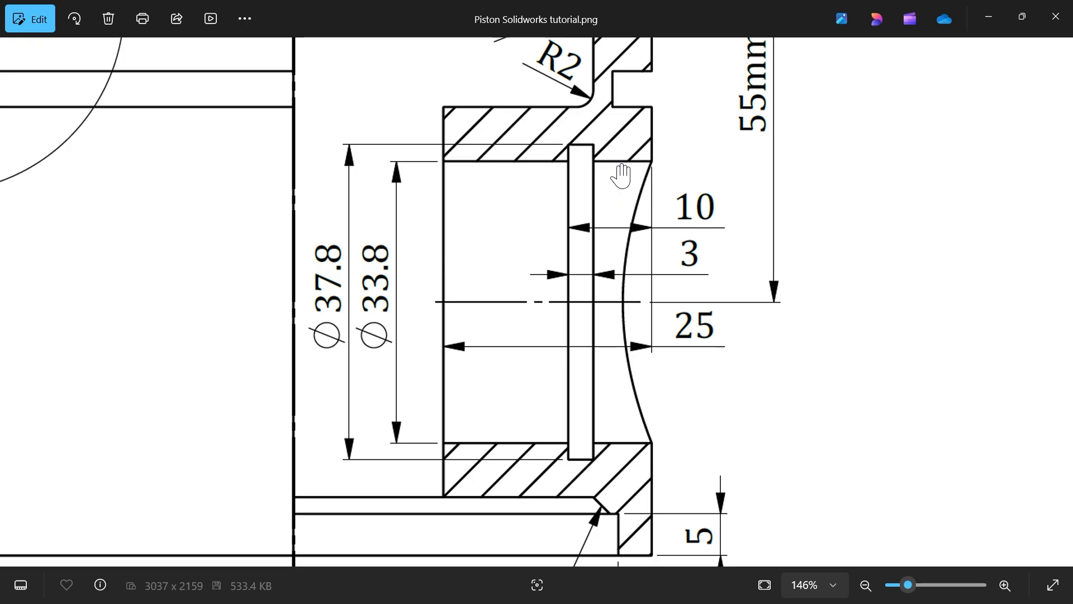
{"action": "scroll", "coordinate": [622, 176], "scroll_direction": "down", "scroll_amount": 5}
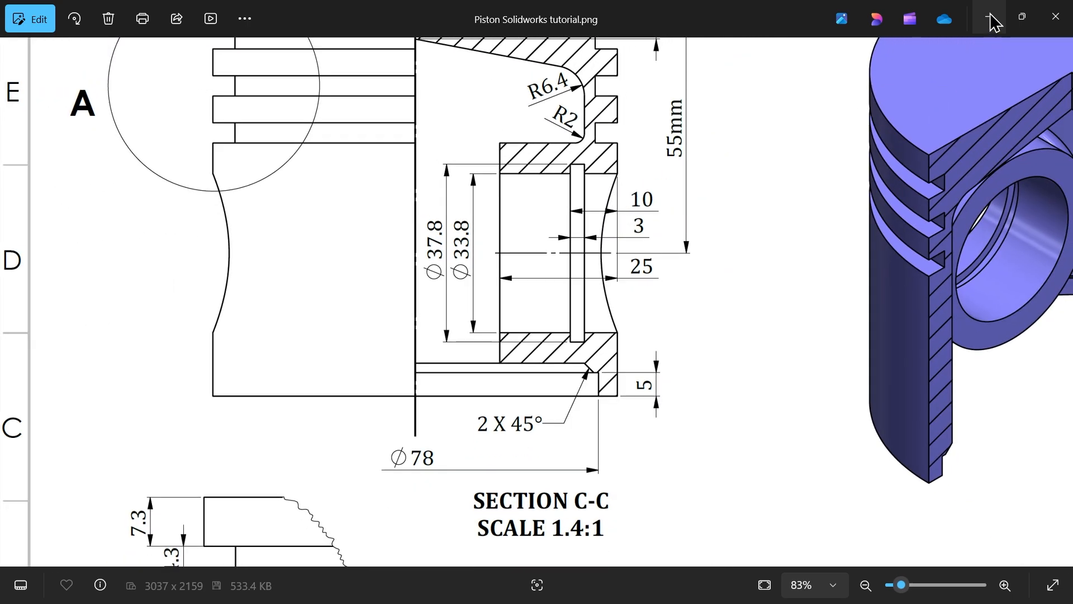
{"action": "left_click", "coordinate": [993, 21]}
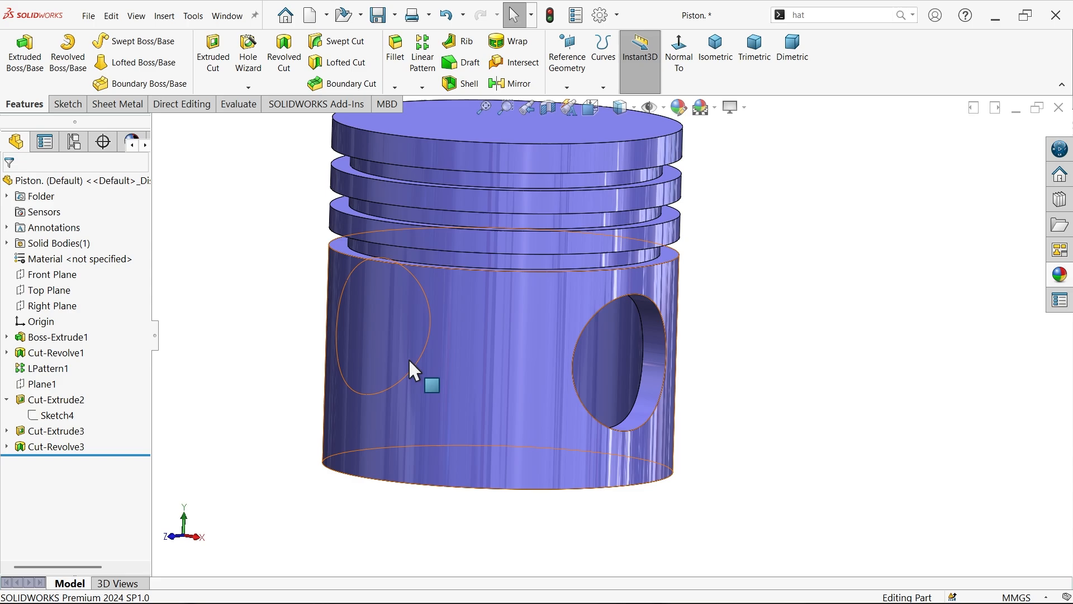
Show the sketch of the interior revolved cut, Sketch7, in the model.
{"action": "left_click", "coordinate": [7, 446]}
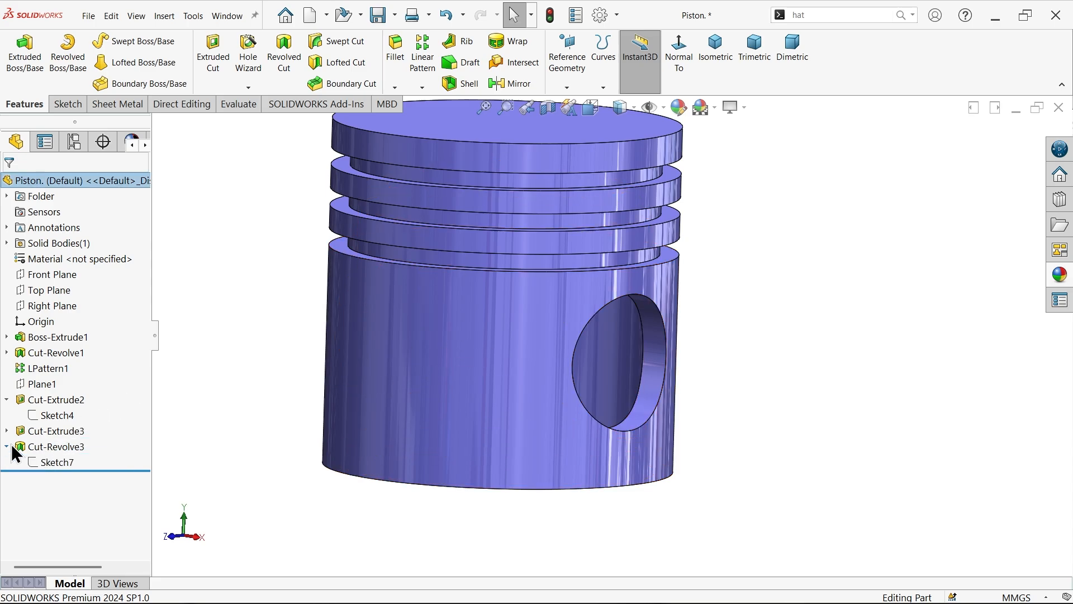
{"action": "left_click", "coordinate": [47, 463]}
{"action": "left_click", "coordinate": [54, 447]}
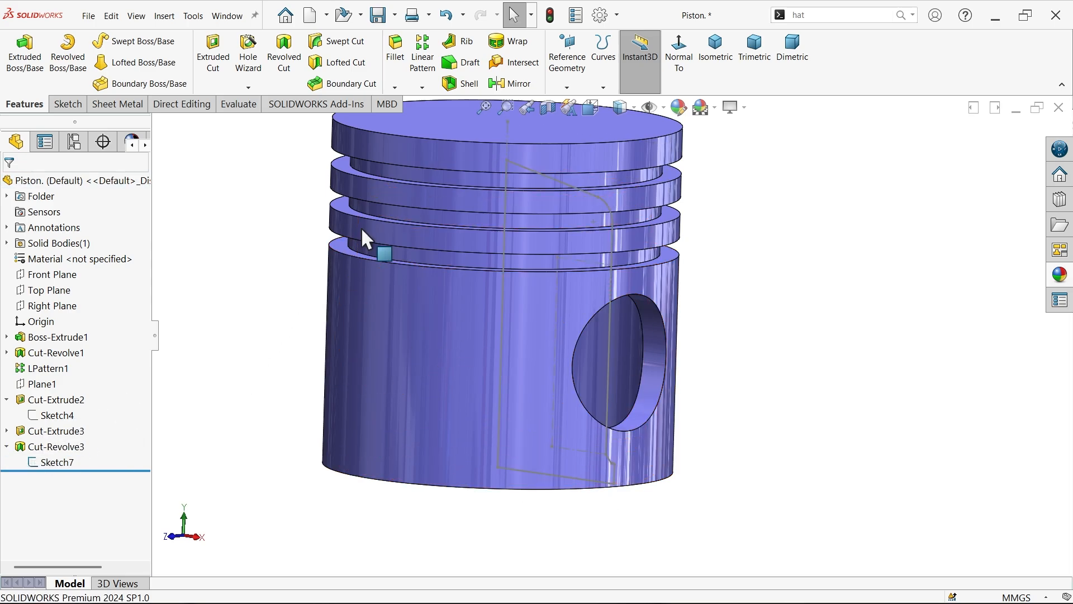
Create a reference plane perpendicular to Sketch7's upper horizontal construction line and coincident with that line's inner endpoint.
{"action": "left_click", "coordinate": [568, 87]}
{"action": "left_click", "coordinate": [580, 103]}
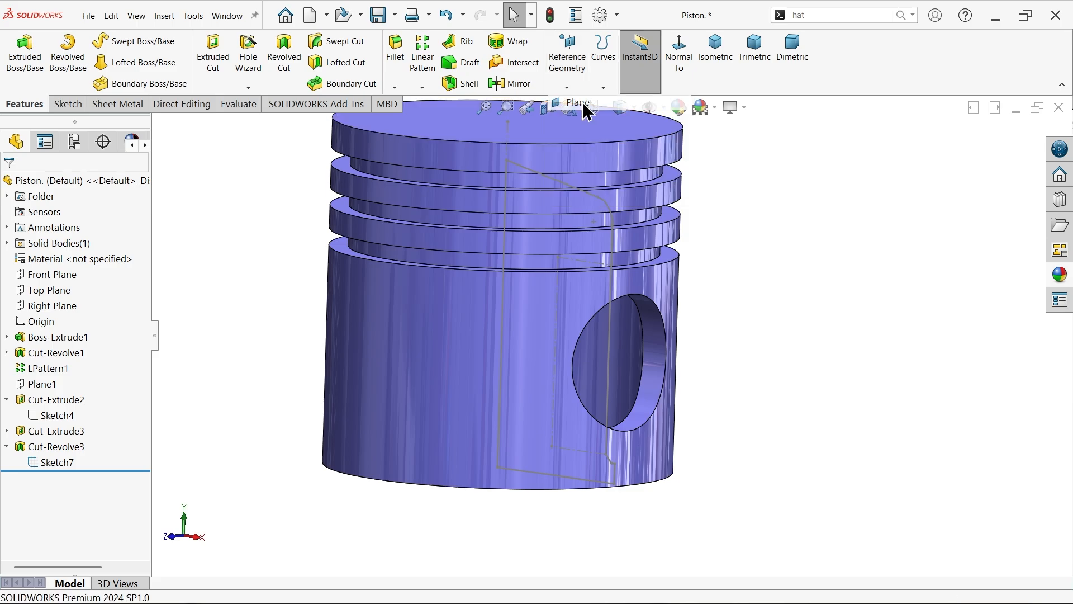
{"action": "scroll", "coordinate": [594, 266], "scroll_direction": "down", "scroll_amount": 4}
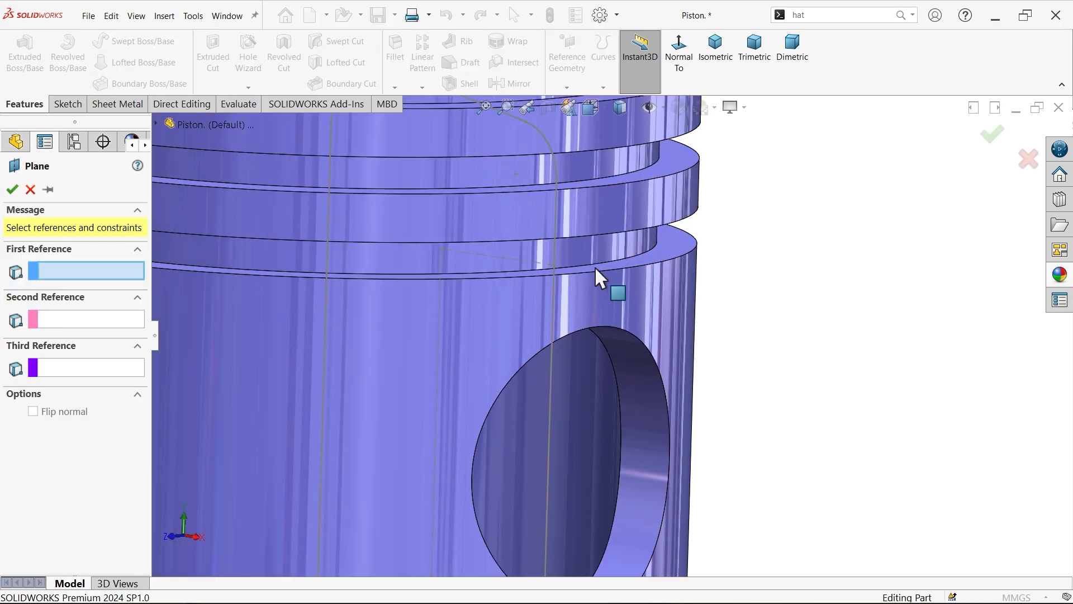
{"action": "left_click", "coordinate": [507, 258]}
{"action": "left_click", "coordinate": [441, 249]}
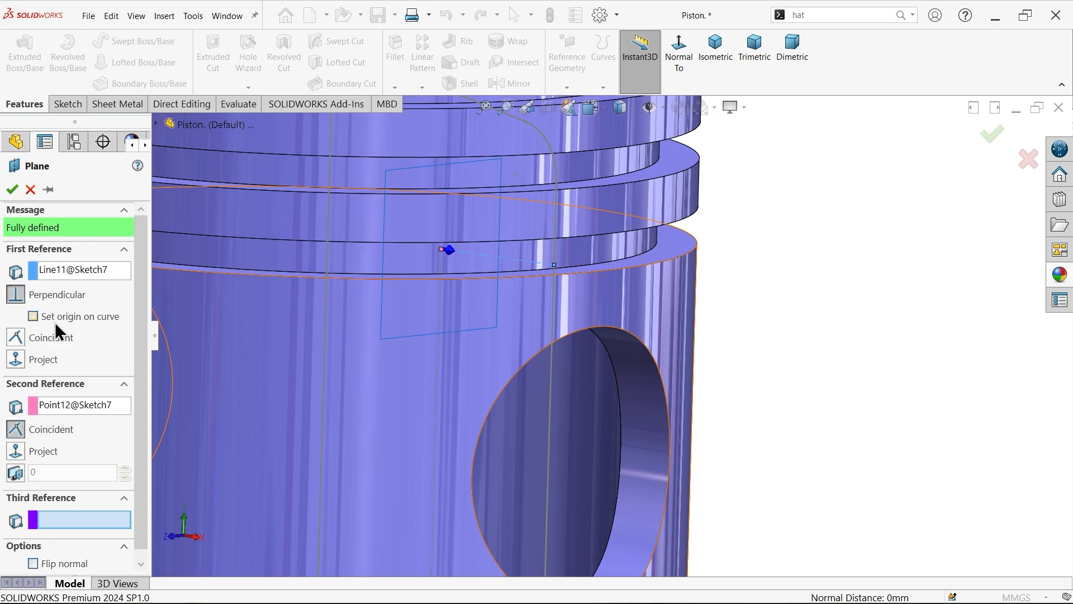
{"action": "left_click", "coordinate": [10, 190]}
{"action": "scroll", "coordinate": [432, 284], "scroll_direction": "up", "scroll_amount": 3}
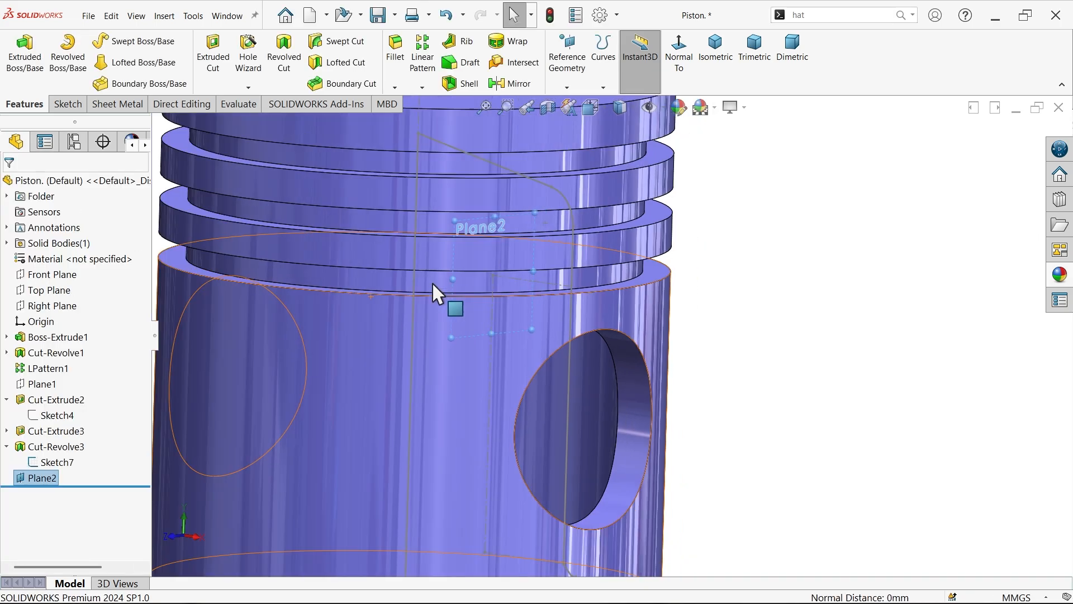
Start a sketch on Plane2 and convert the pin hole's circular edge into a sketch circle.
{"action": "middle_click_drag", "start_coordinate": [688, 254], "coordinate": [683, 229]}
{"action": "left_click", "coordinate": [60, 108]}
{"action": "left_click", "coordinate": [23, 62]}
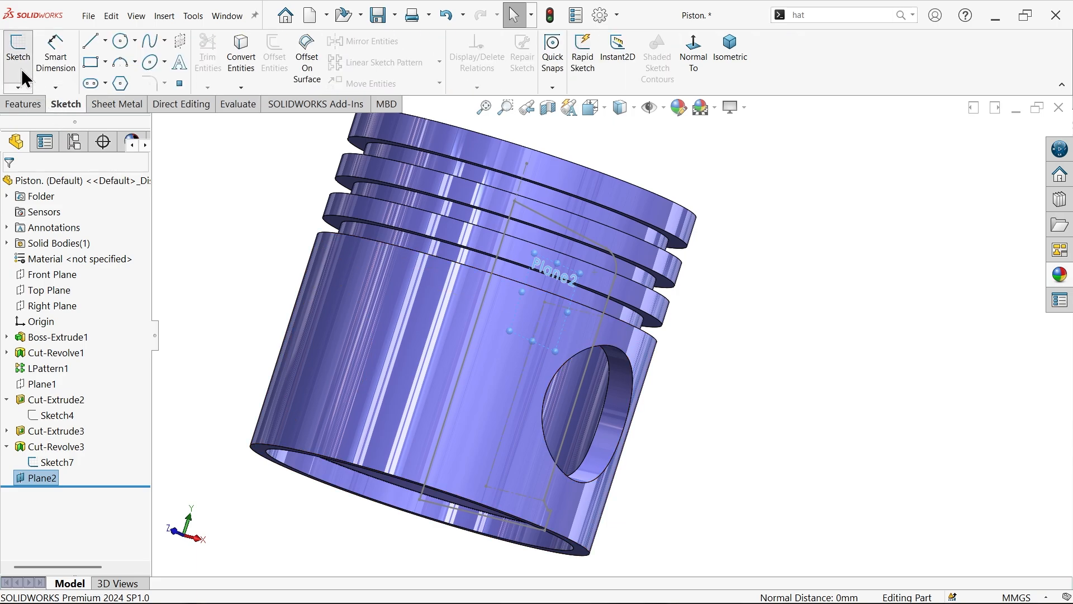
{"action": "left_click", "coordinate": [271, 263]}
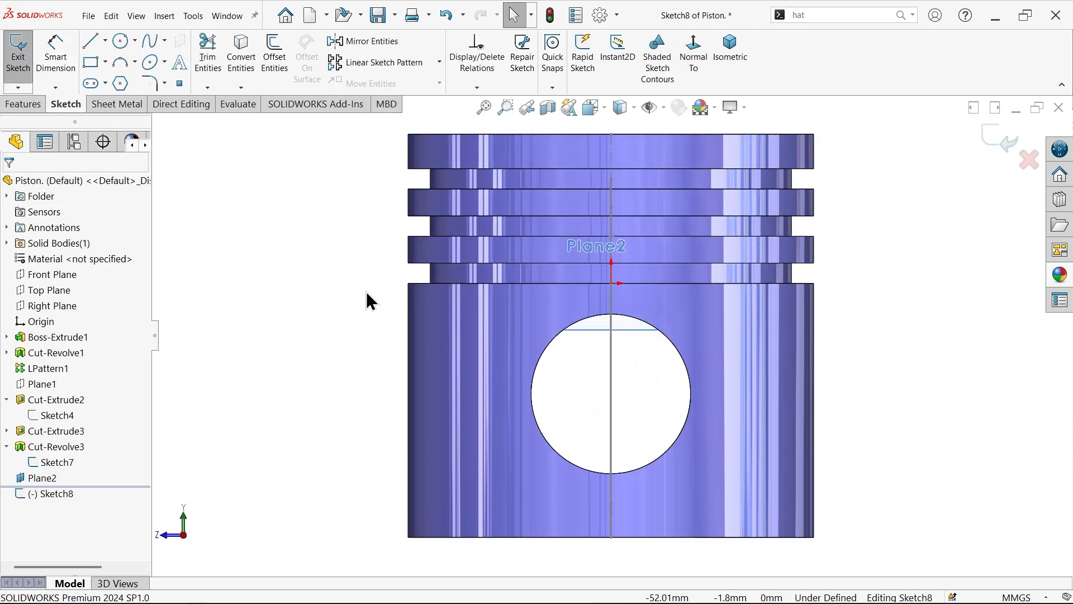
{"action": "left_click", "coordinate": [544, 363]}
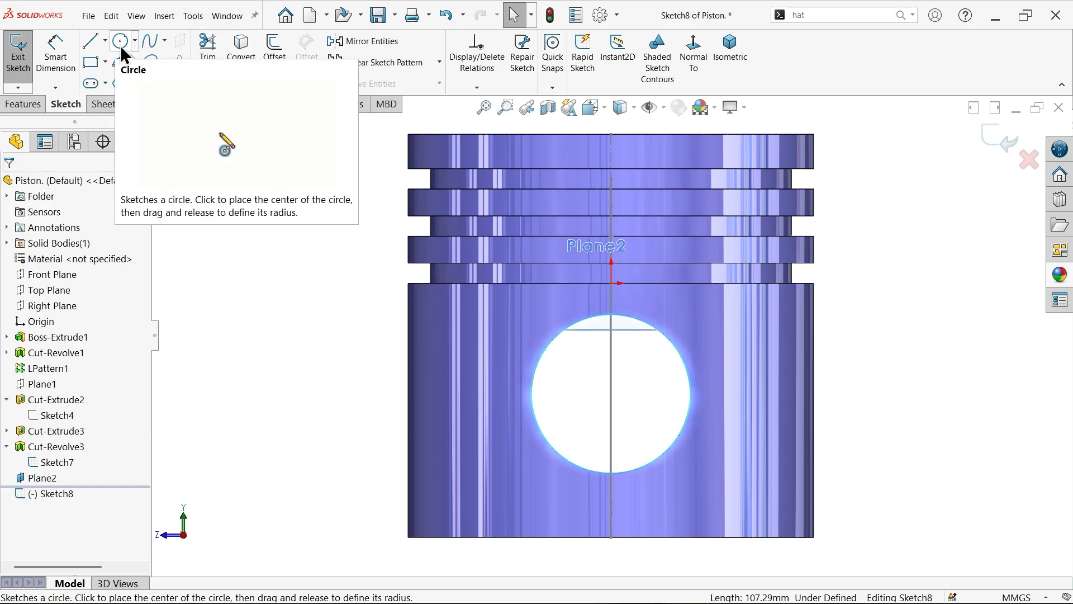
{"action": "left_click", "coordinate": [246, 58]}
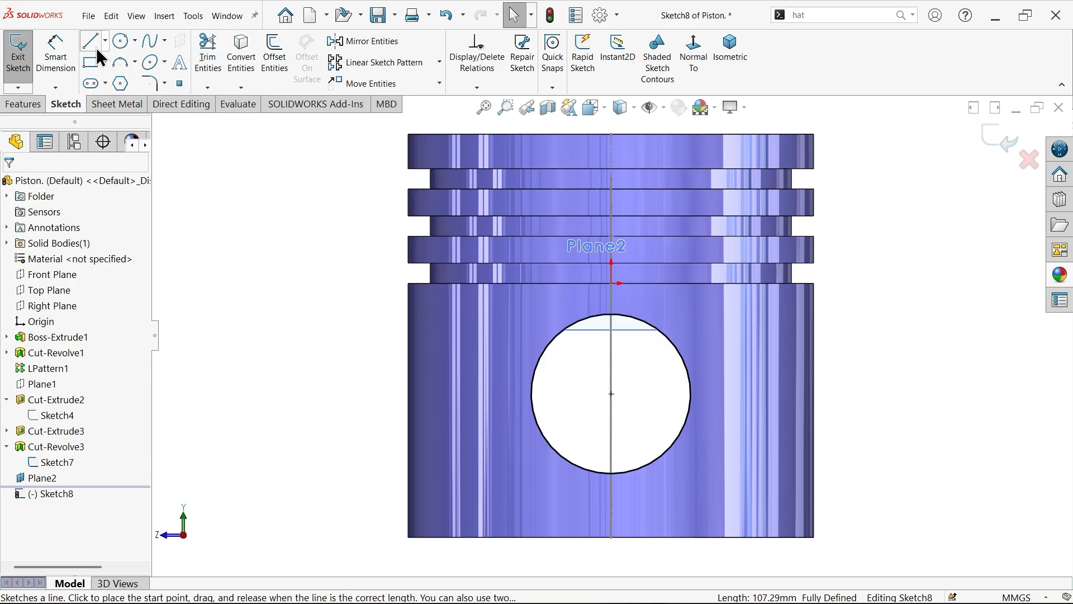
Draw a larger circle of about 22.9 mm radius, concentric with the converted pin hole circle.
{"action": "left_click", "coordinate": [120, 41]}
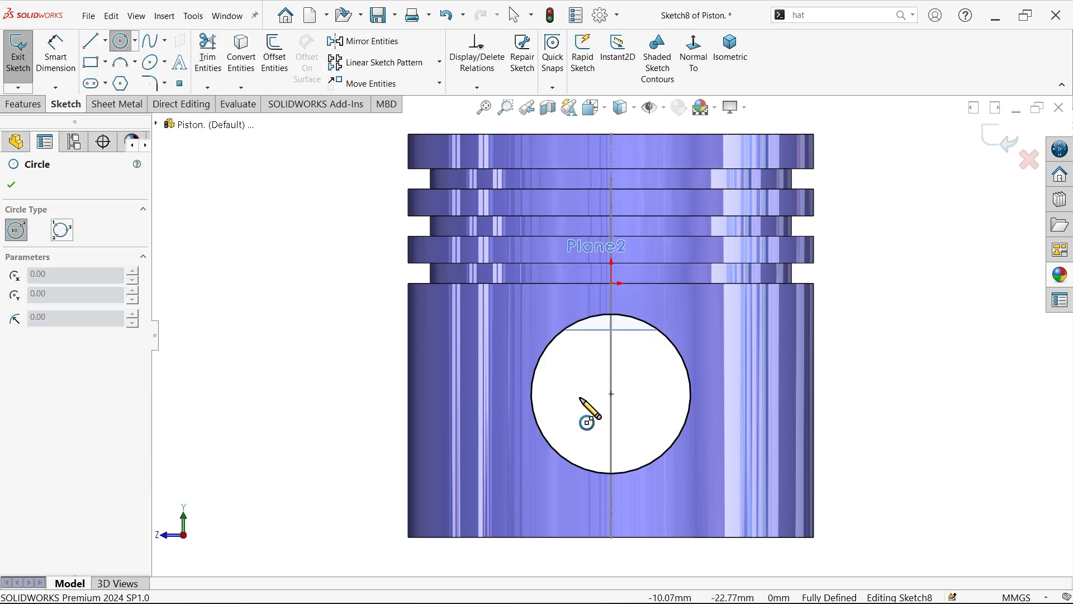
{"action": "left_click", "coordinate": [611, 394]}
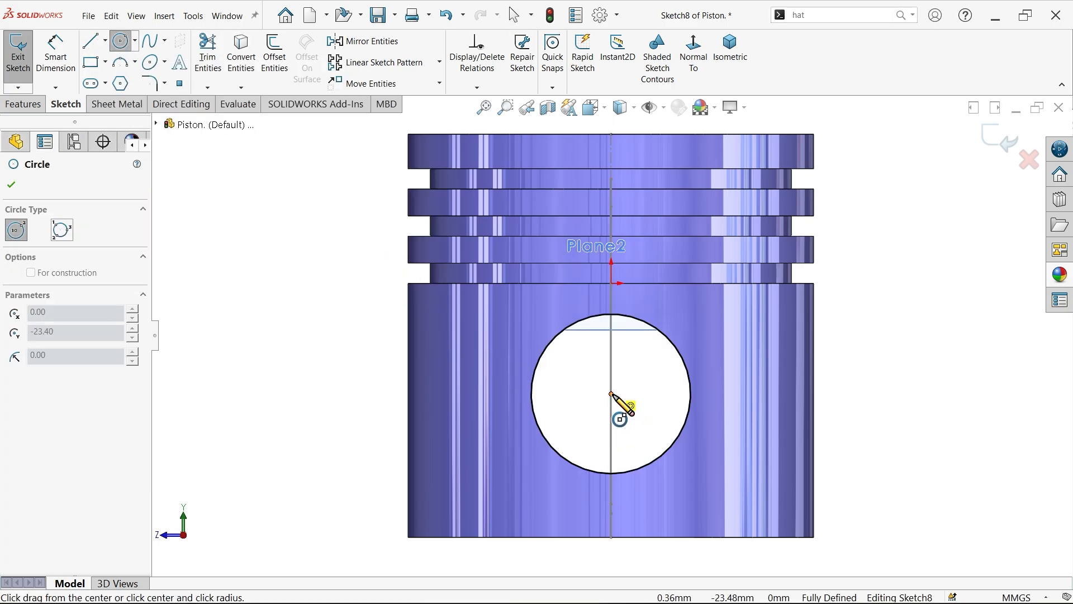
{"action": "left_click", "coordinate": [521, 338]}
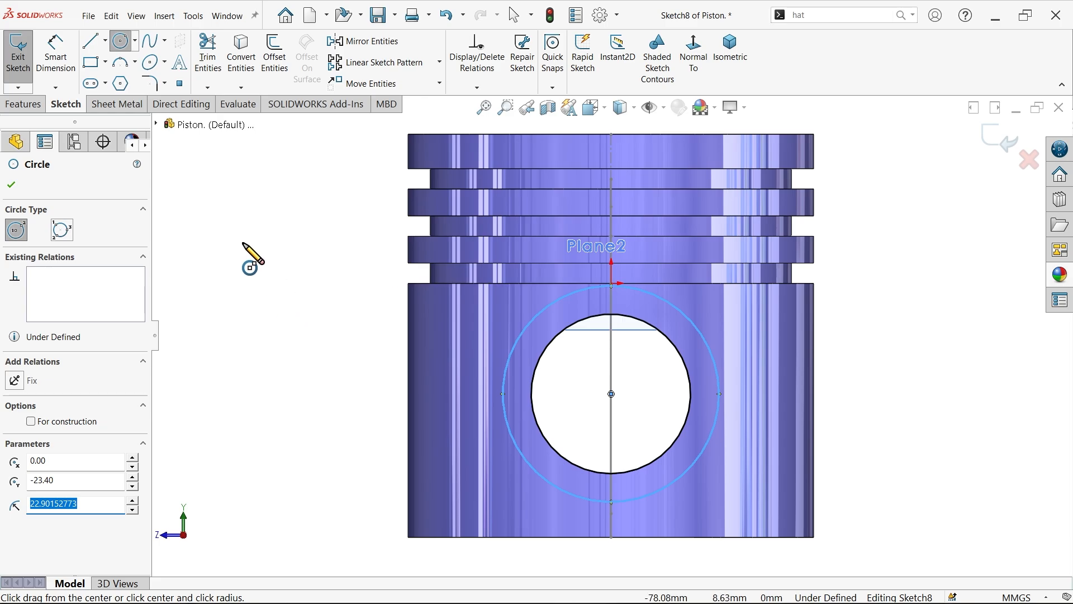
{"action": "key", "text": "Escape"}
Make the outer circle tangent to the horizontal skirt edge directly below the lowest ring groove.
{"action": "scroll", "coordinate": [665, 283], "scroll_direction": "down", "scroll_amount": 4}
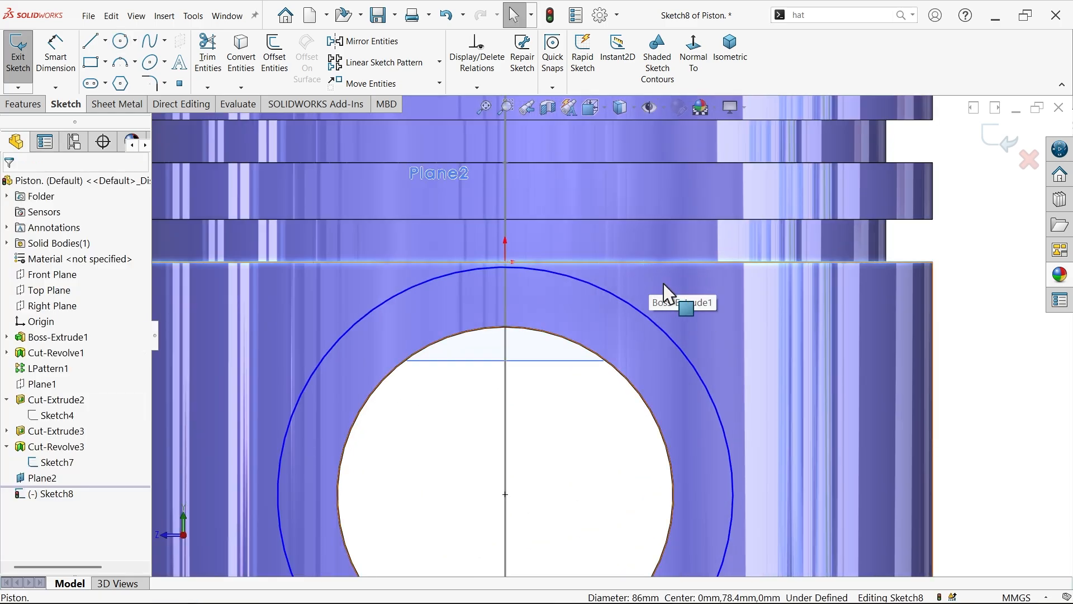
{"action": "left_click", "coordinate": [596, 286], "text": "ctrl"}
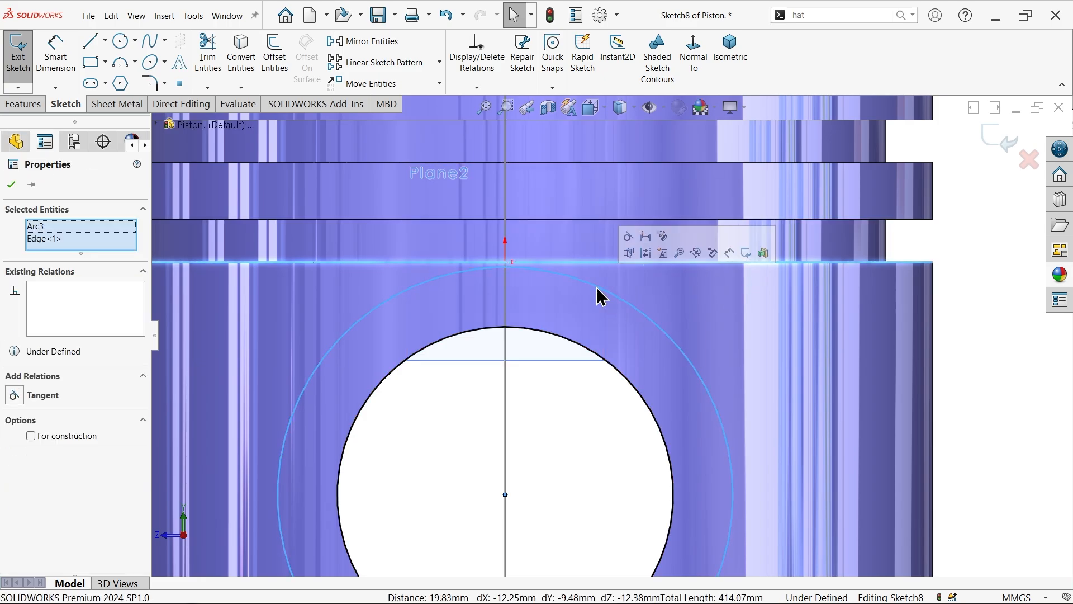
{"action": "left_click", "coordinate": [628, 236]}
{"action": "left_click", "coordinate": [564, 383]}
{"action": "scroll", "coordinate": [599, 283], "scroll_direction": "up", "scroll_amount": 5}
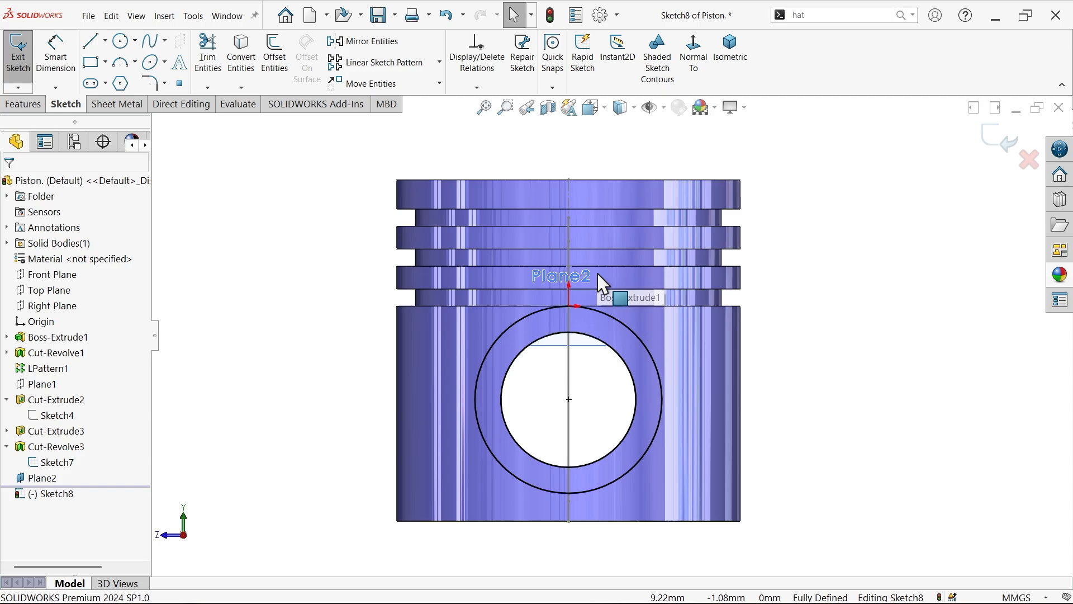
Extrude the ring between the two circles as a merged pin boss, using Up To Next toward the piston wall.
{"action": "middle_click_drag", "start_coordinate": [642, 335], "coordinate": [795, 156]}
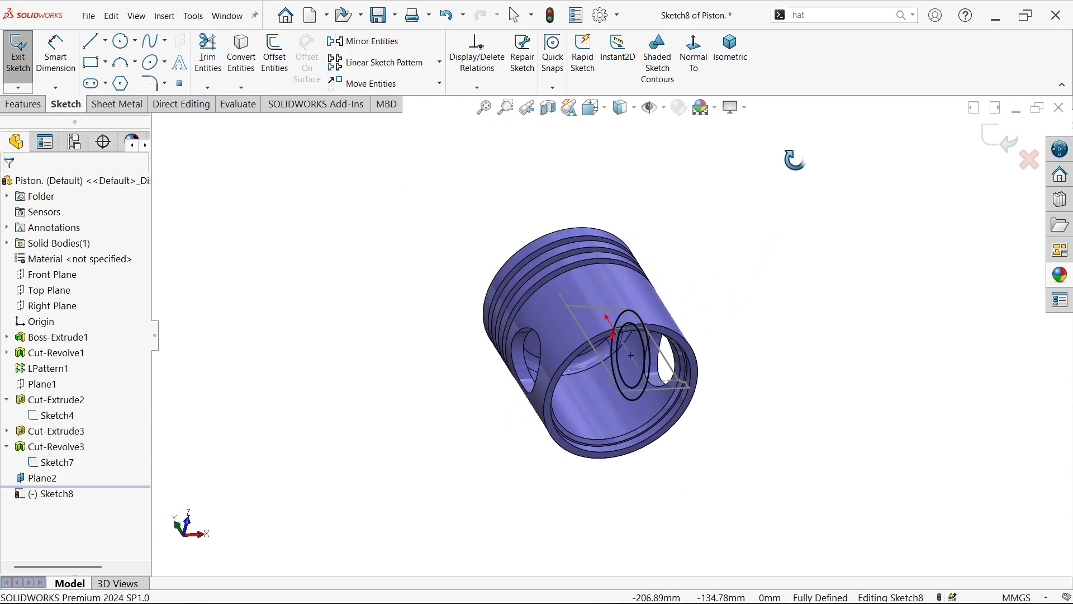
{"action": "left_click", "coordinate": [27, 102]}
{"action": "left_click", "coordinate": [21, 61]}
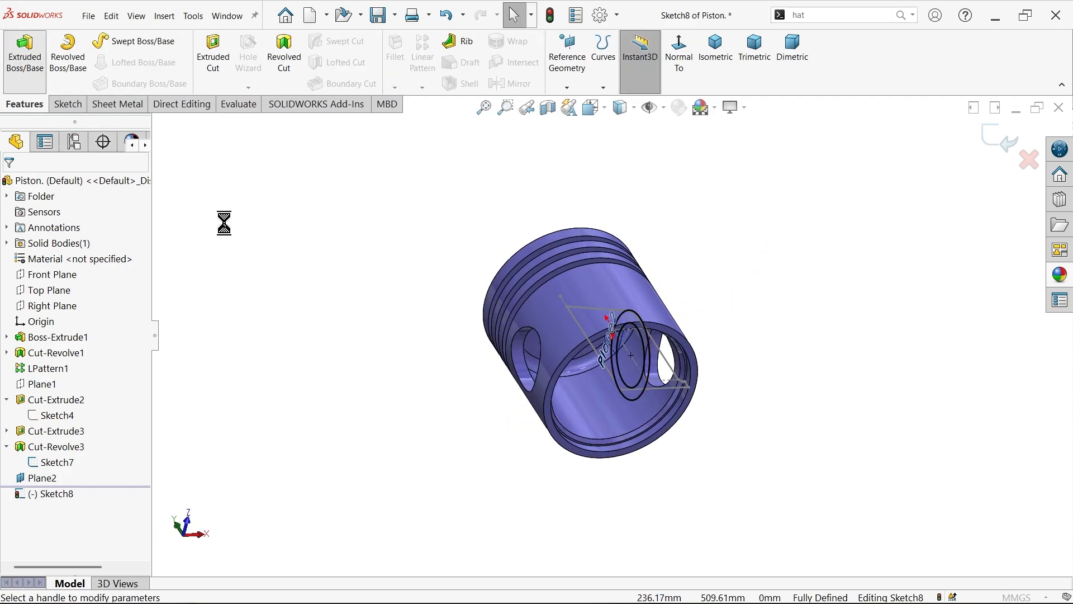
{"action": "key", "text": "f"}
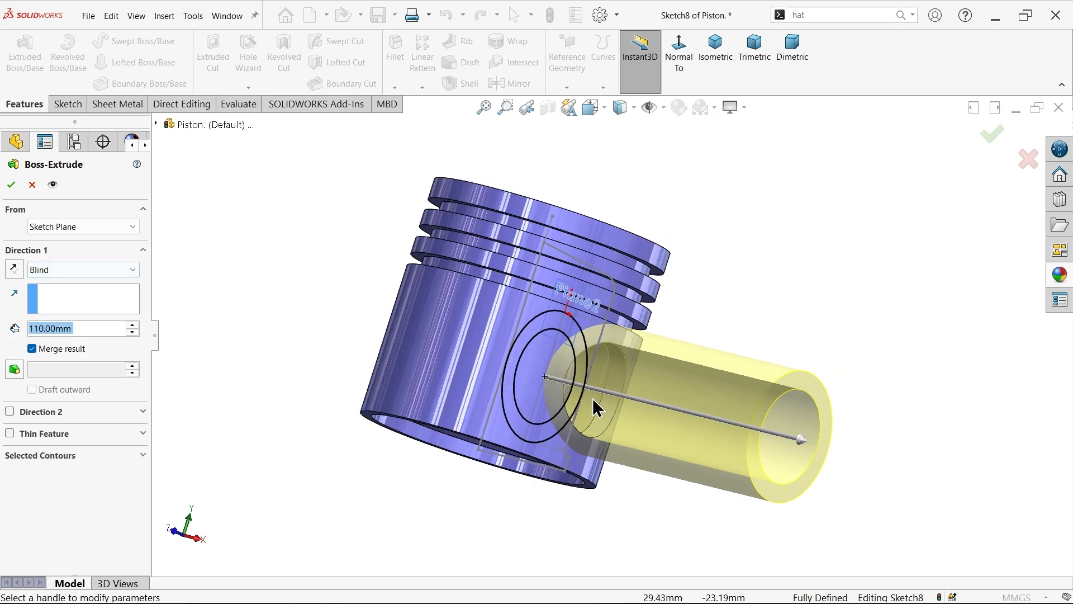
{"action": "left_click", "coordinate": [70, 270]}
{"action": "left_click", "coordinate": [61, 309]}
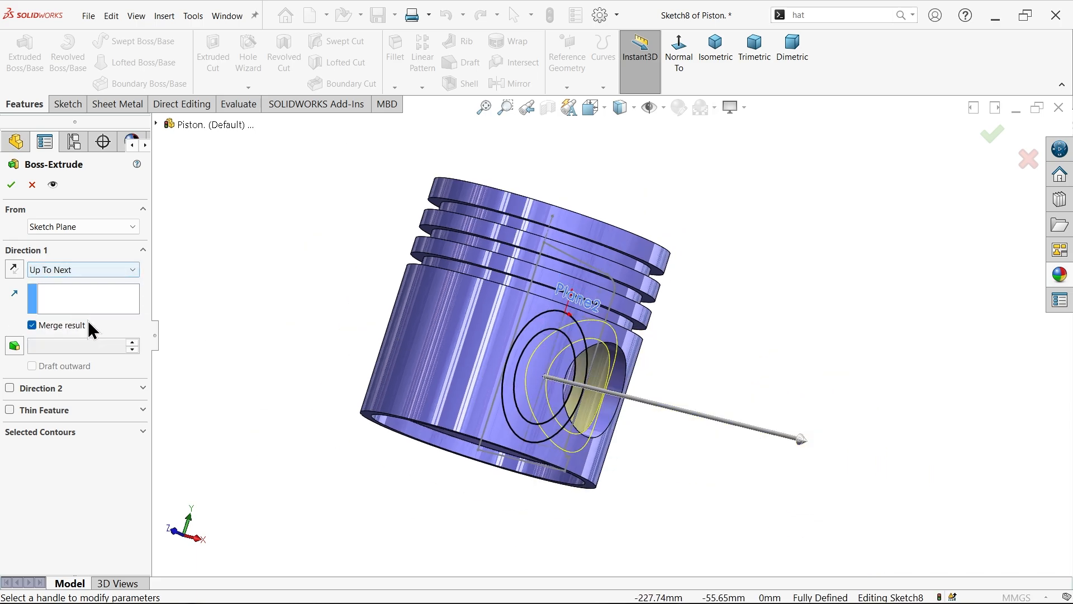
{"action": "scroll", "coordinate": [669, 387], "scroll_direction": "down", "scroll_amount": 3}
{"action": "middle_click_drag", "start_coordinate": [714, 328], "coordinate": [647, 301]}
{"action": "scroll", "coordinate": [582, 336], "scroll_direction": "down", "scroll_amount": 2}
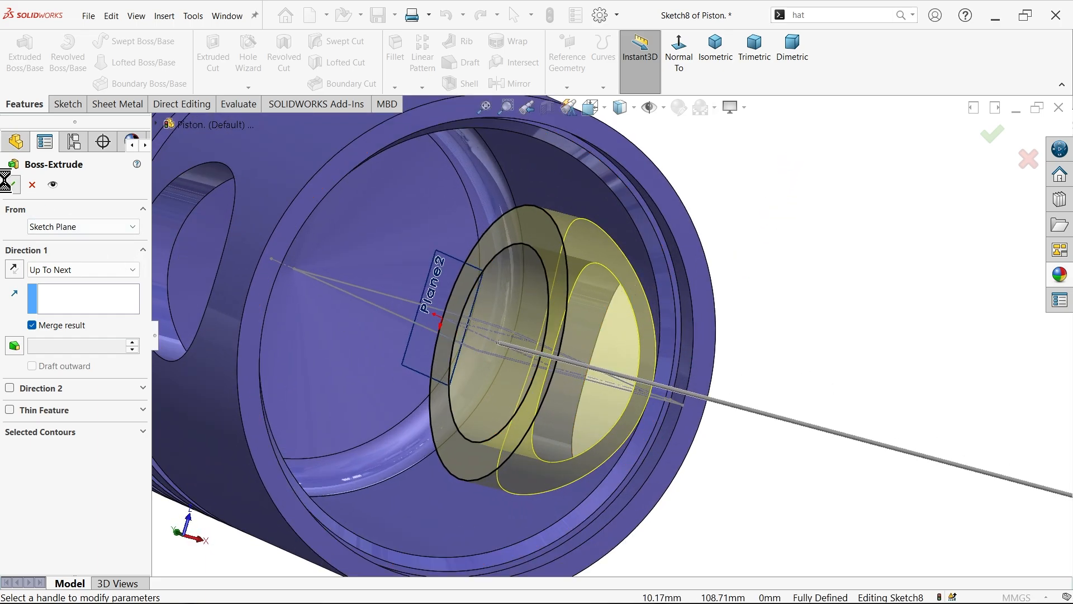
Hide Sketch7 and Plane2.
{"action": "left_click", "coordinate": [624, 385]}
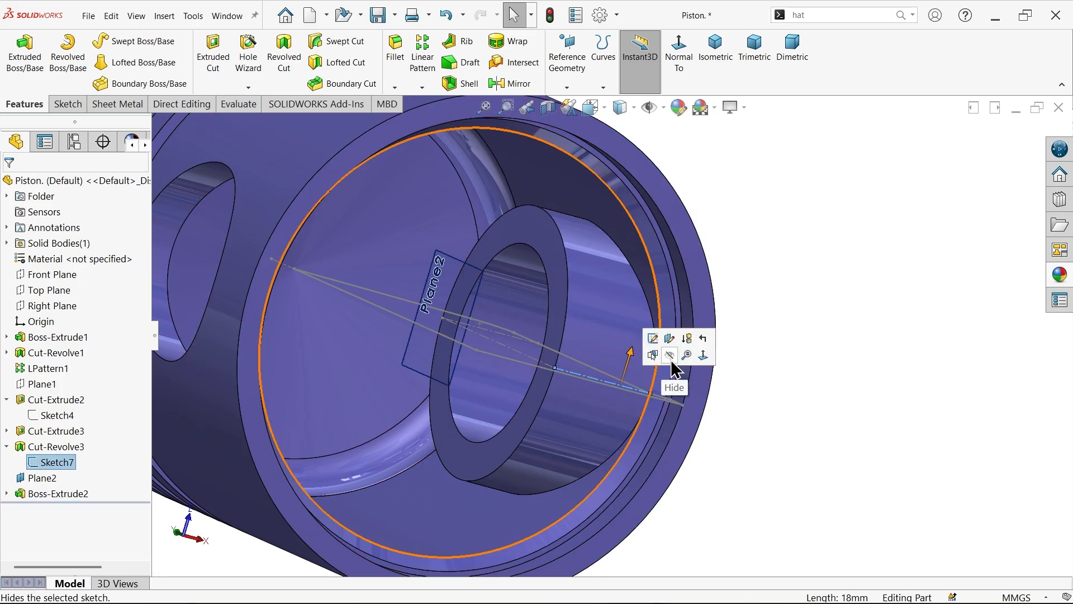
{"action": "left_click", "coordinate": [670, 356]}
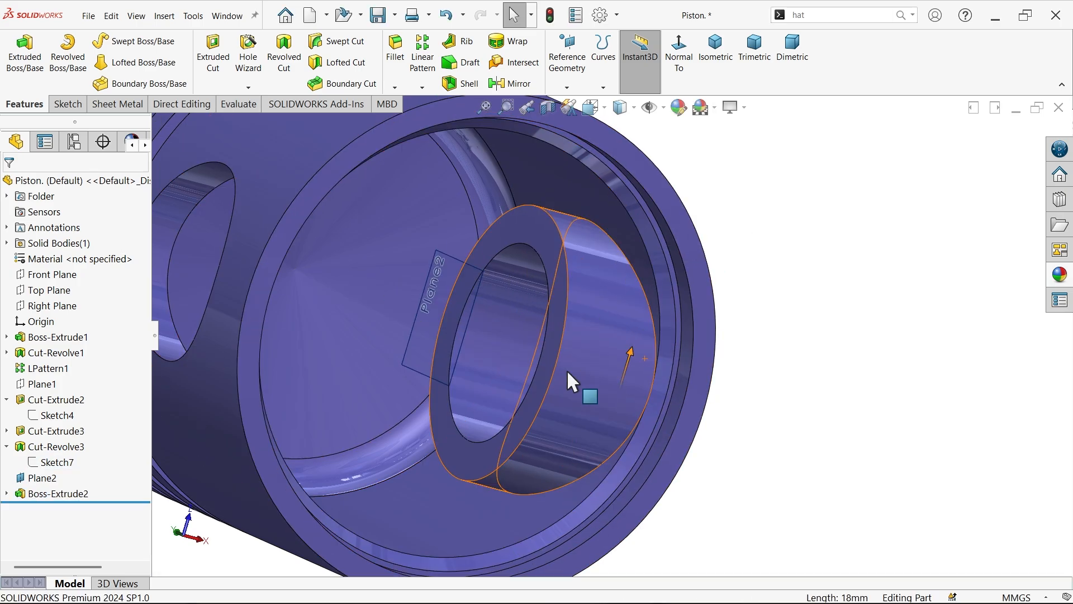
{"action": "left_click", "coordinate": [475, 291]}
{"action": "left_click", "coordinate": [541, 260]}
Start a sketch on Plane1 and draw a circle about 19.8 mm in diameter, centred on the pin hole.
{"action": "middle_click_drag", "start_coordinate": [780, 222], "coordinate": [727, 285]}
{"action": "scroll", "coordinate": [707, 292], "scroll_direction": "up", "scroll_amount": 5}
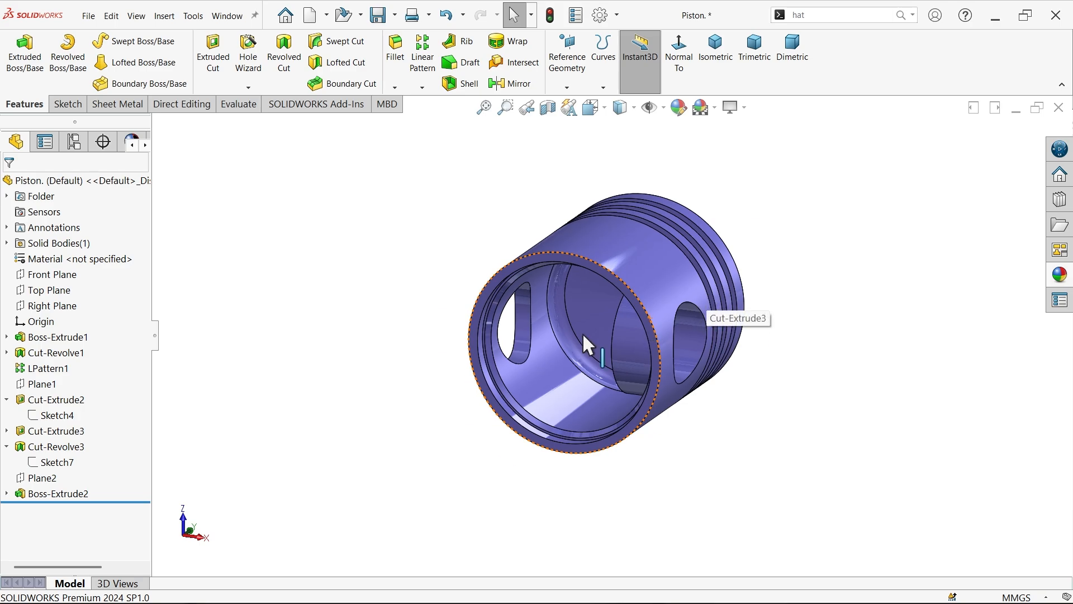
{"action": "left_click", "coordinate": [41, 385]}
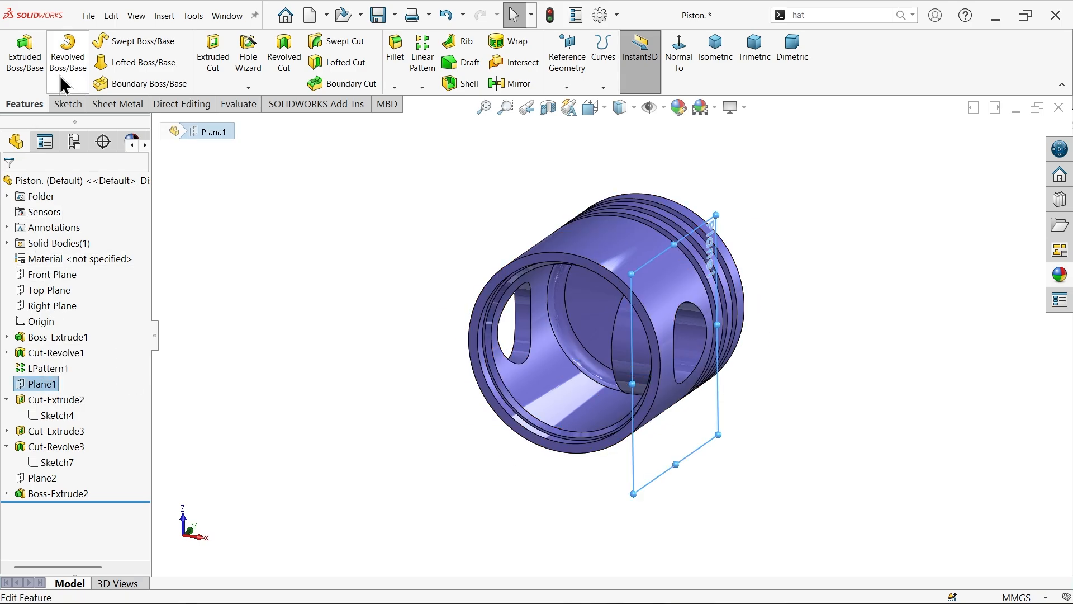
{"action": "left_click", "coordinate": [68, 104]}
{"action": "left_click", "coordinate": [18, 53]}
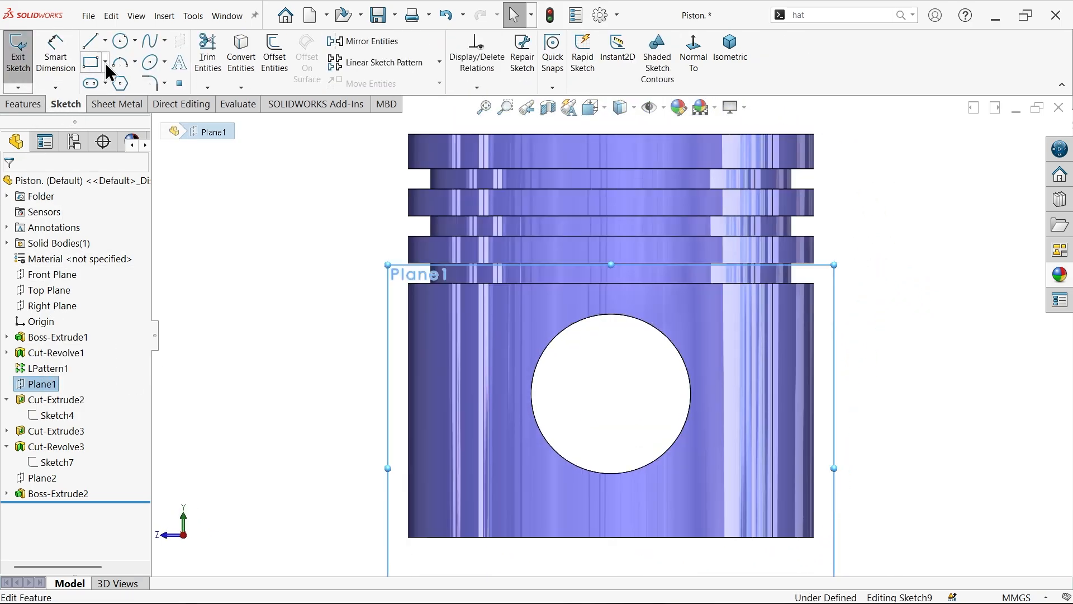
{"action": "left_click", "coordinate": [121, 45]}
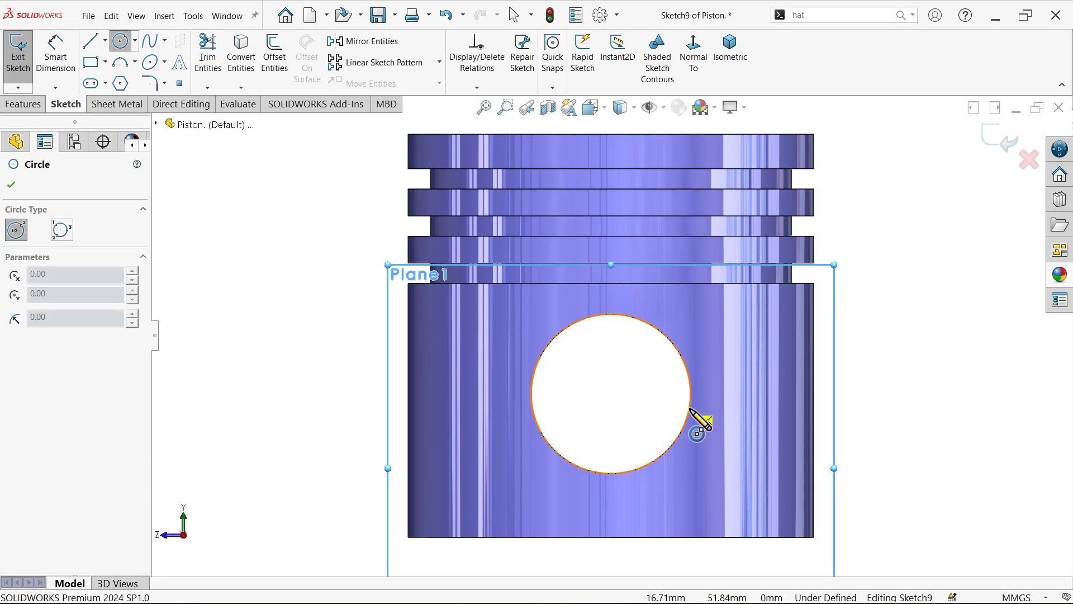
{"action": "left_click", "coordinate": [612, 394]}
{"action": "left_click", "coordinate": [646, 361]}
{"action": "key", "text": "Escape"}
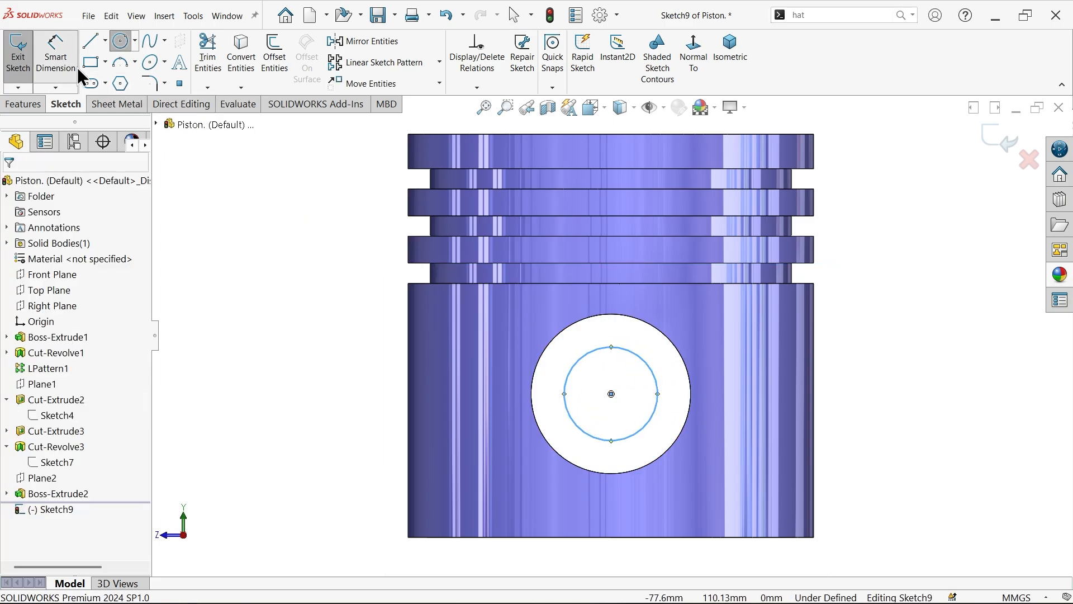
Dimension the new circle's diameter as 37.8 mm.
{"action": "left_click", "coordinate": [55, 56]}
{"action": "left_click", "coordinate": [565, 386]}
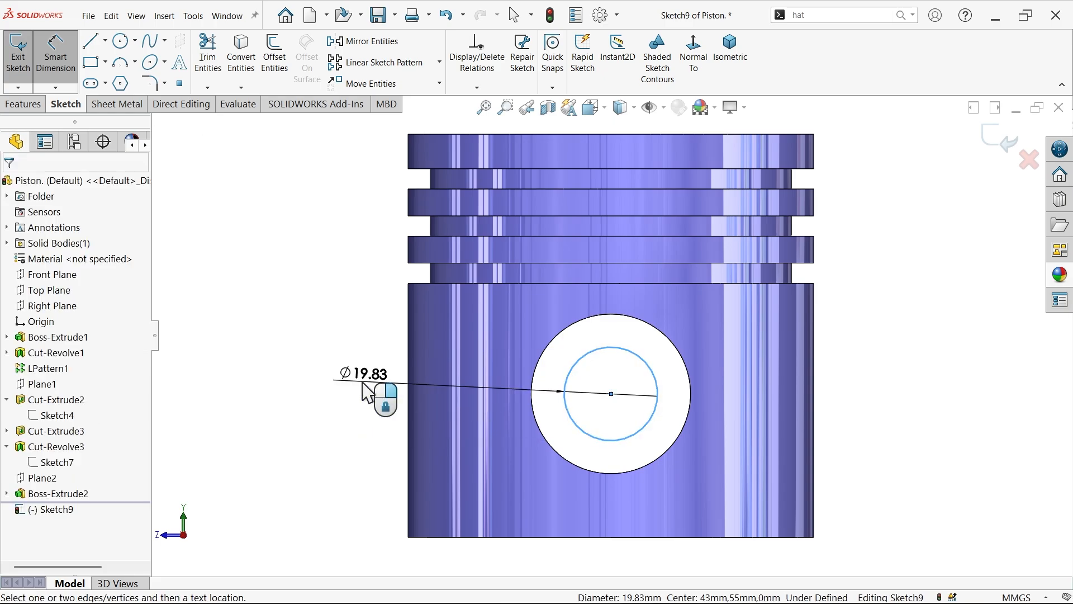
{"action": "left_click", "coordinate": [364, 392]}
{"action": "type", "text": "37"}
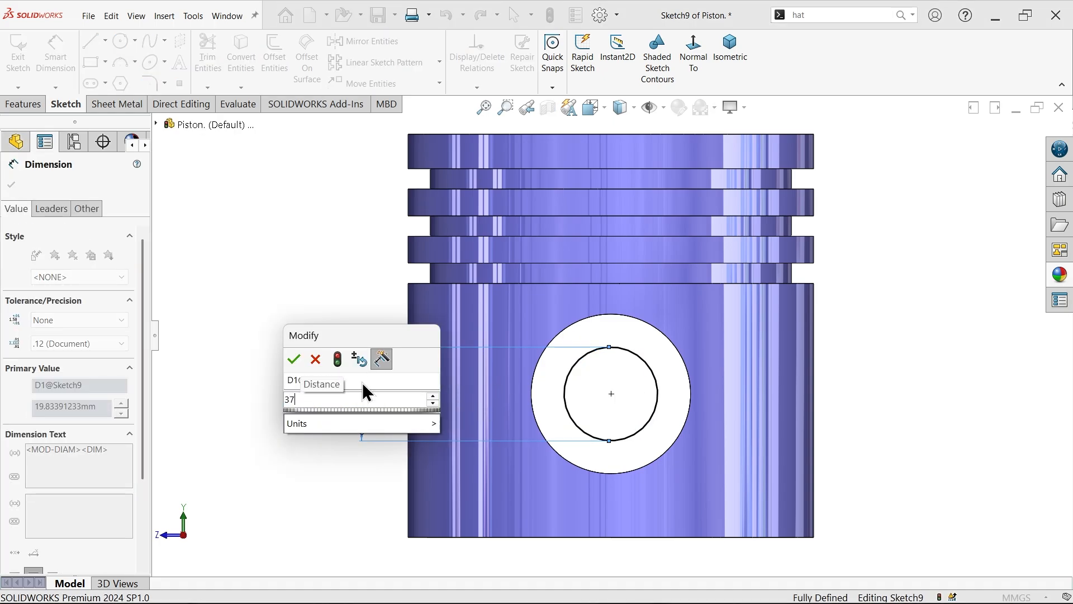
{"action": "type", "text": ".8"}
{"action": "key", "text": "Return"}
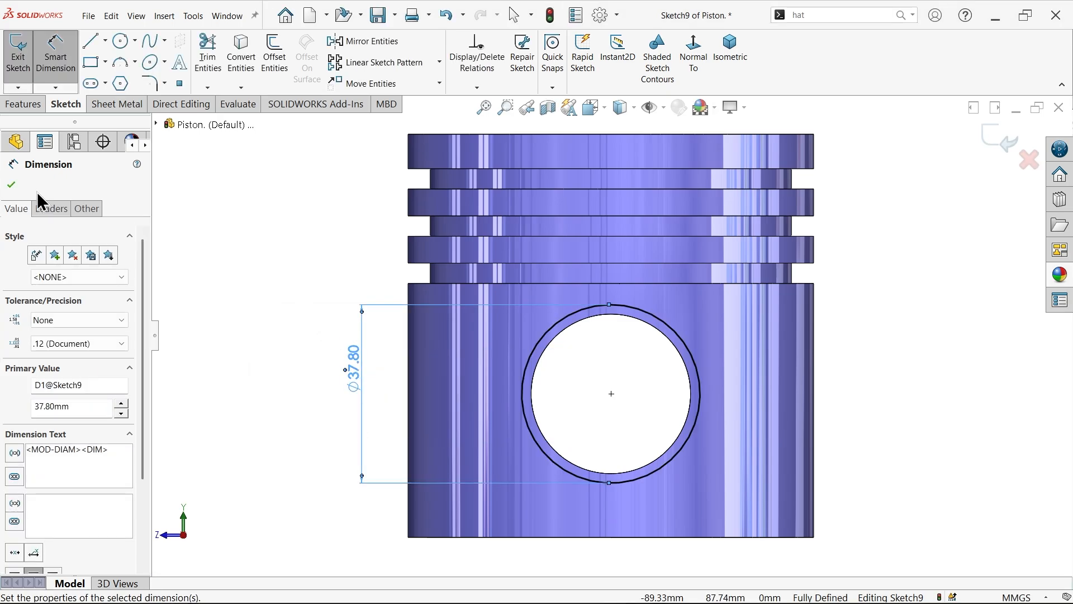
Start an extruded cut of the 37.8 mm circle from a 10-3 (7 mm) offset, with the offset reversed toward the piston's inside.
{"action": "left_click", "coordinate": [23, 105]}
{"action": "left_click", "coordinate": [215, 64]}
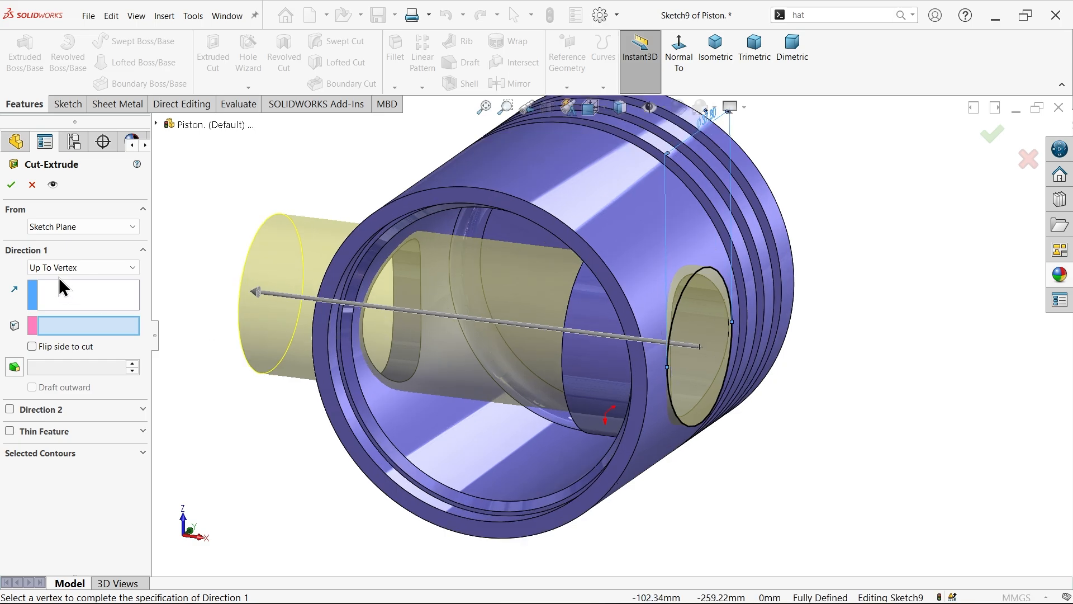
{"action": "left_click", "coordinate": [51, 226]}
{"action": "left_click", "coordinate": [50, 274]}
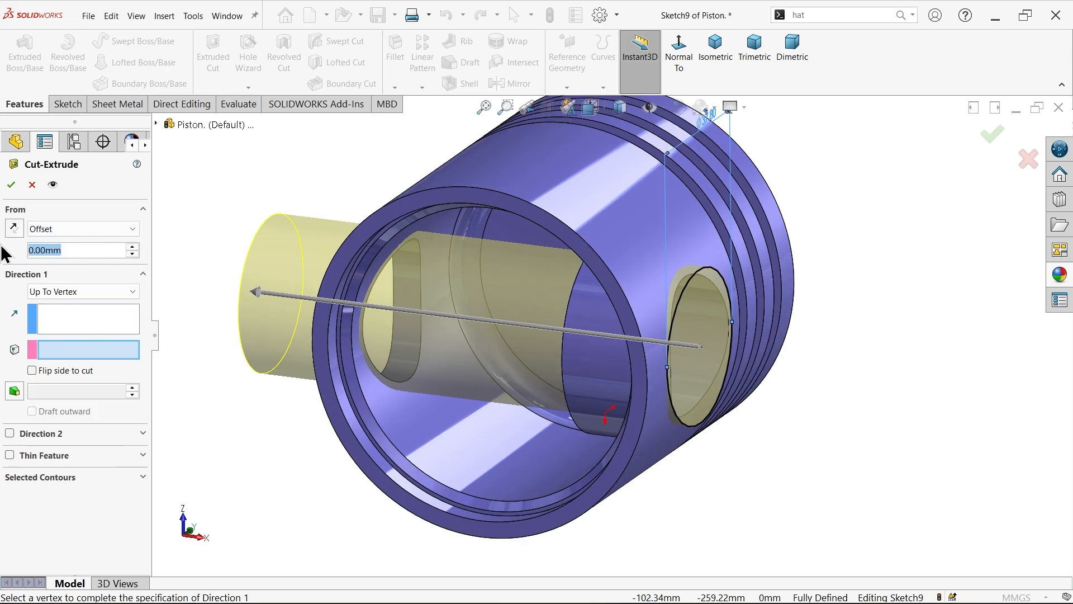
{"action": "type", "text": "10-3"}
{"action": "mouse_move", "coordinate": [112, 260]}
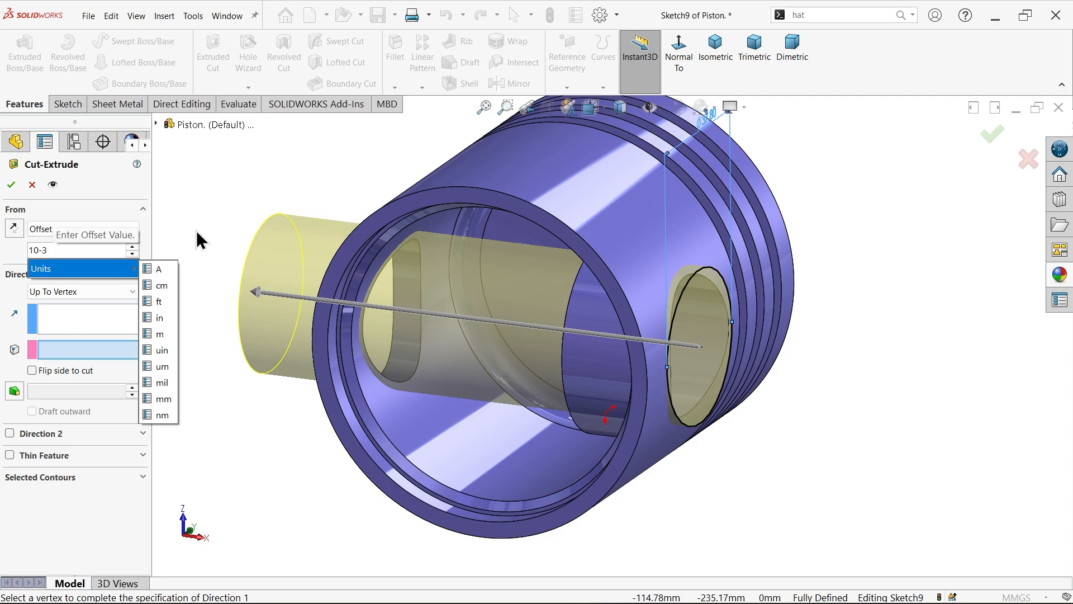
{"action": "key", "text": "Return"}
{"action": "scroll", "coordinate": [666, 337], "scroll_direction": "down", "scroll_amount": 3}
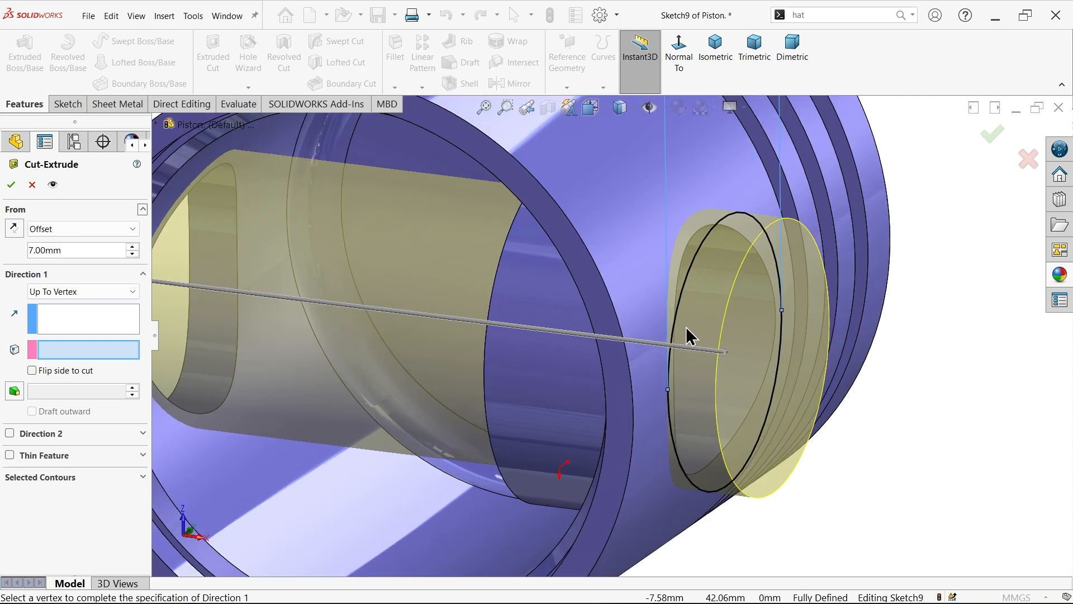
{"action": "left_click", "coordinate": [15, 231]}
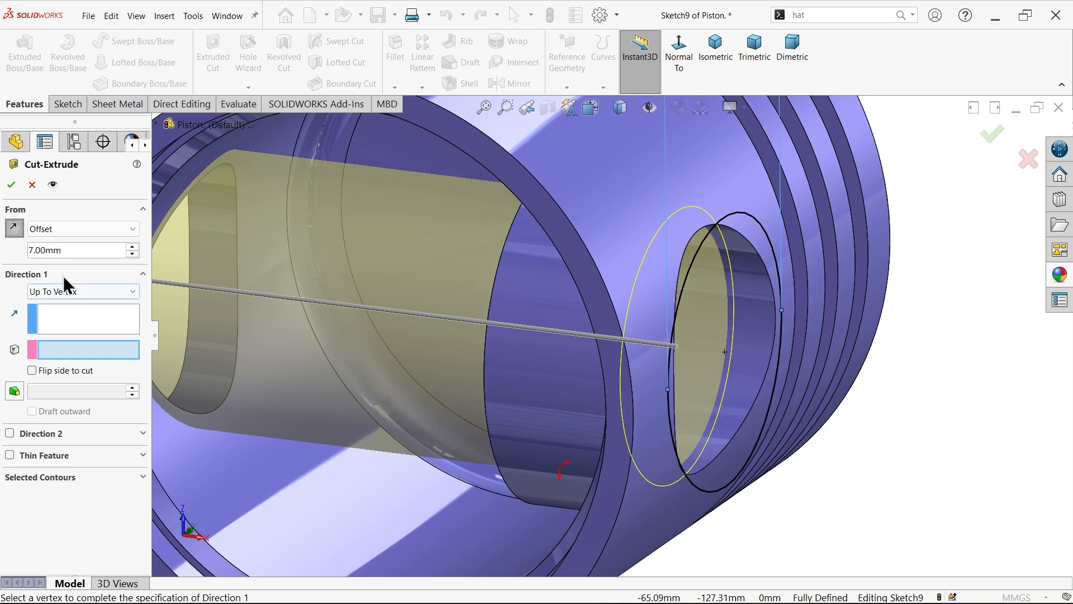
Make the groove cut Blind with a depth of 3 mm and complete it.
{"action": "left_click", "coordinate": [81, 295]}
{"action": "left_click", "coordinate": [62, 307]}
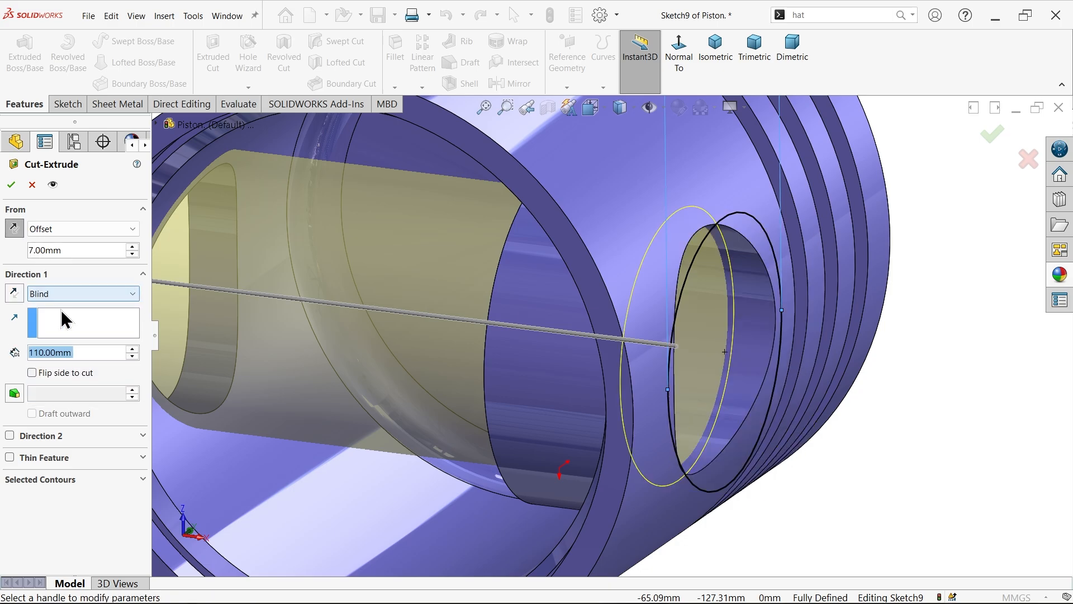
{"action": "type", "text": "3"}
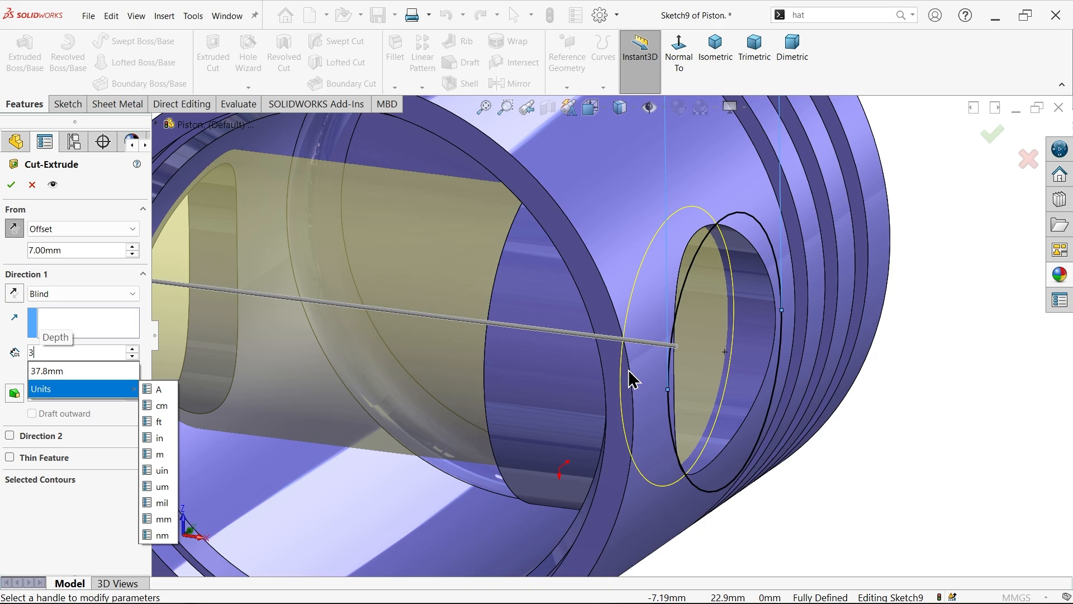
{"action": "key", "text": "Return"}
{"action": "middle_click_drag", "start_coordinate": [853, 345], "coordinate": [733, 358]}
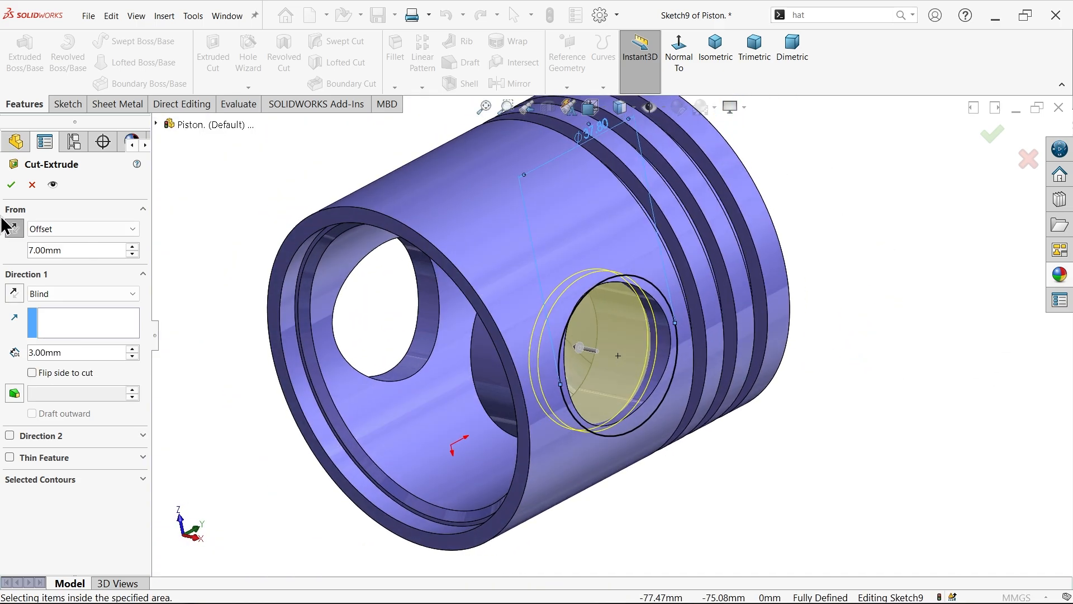
{"action": "left_click", "coordinate": [11, 186]}
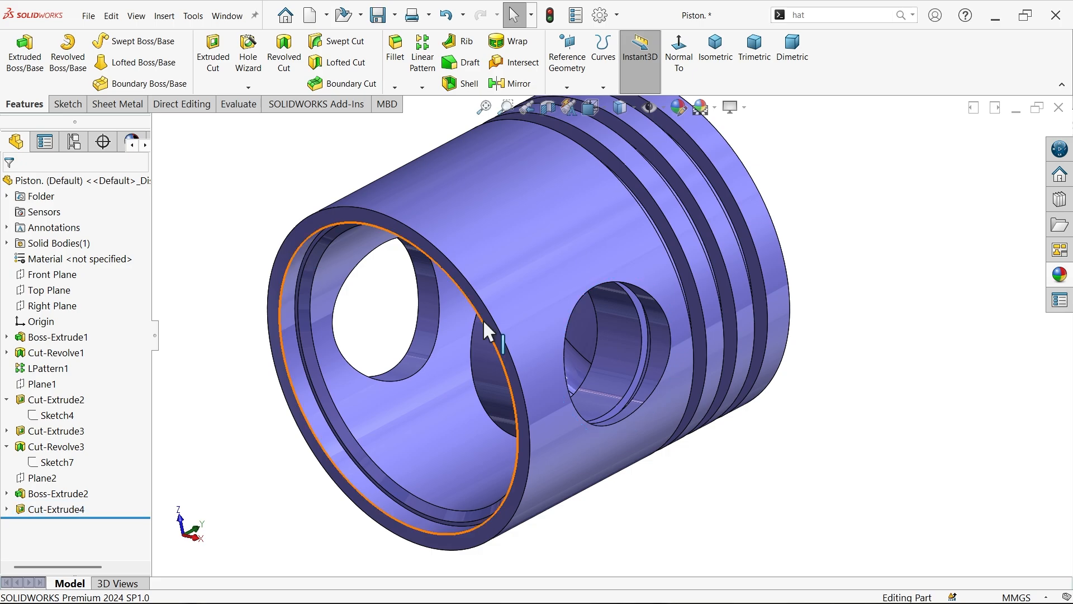
Measure the normal distance from Plane1 to the groove's side face in the pin bore.
{"action": "scroll", "coordinate": [646, 364], "scroll_direction": "down", "scroll_amount": 5}
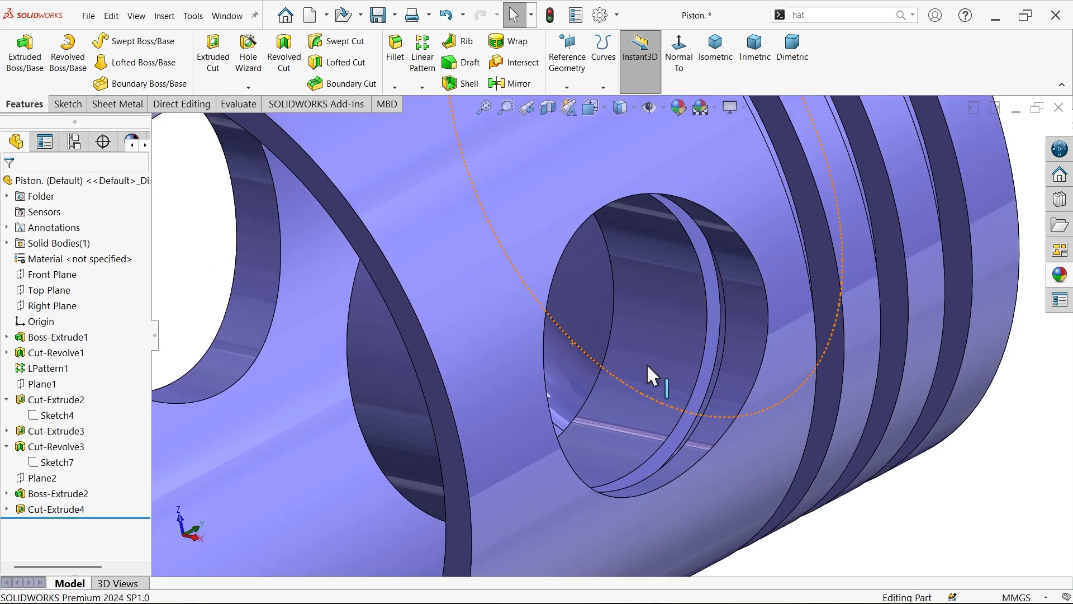
{"action": "left_click", "coordinate": [48, 391]}
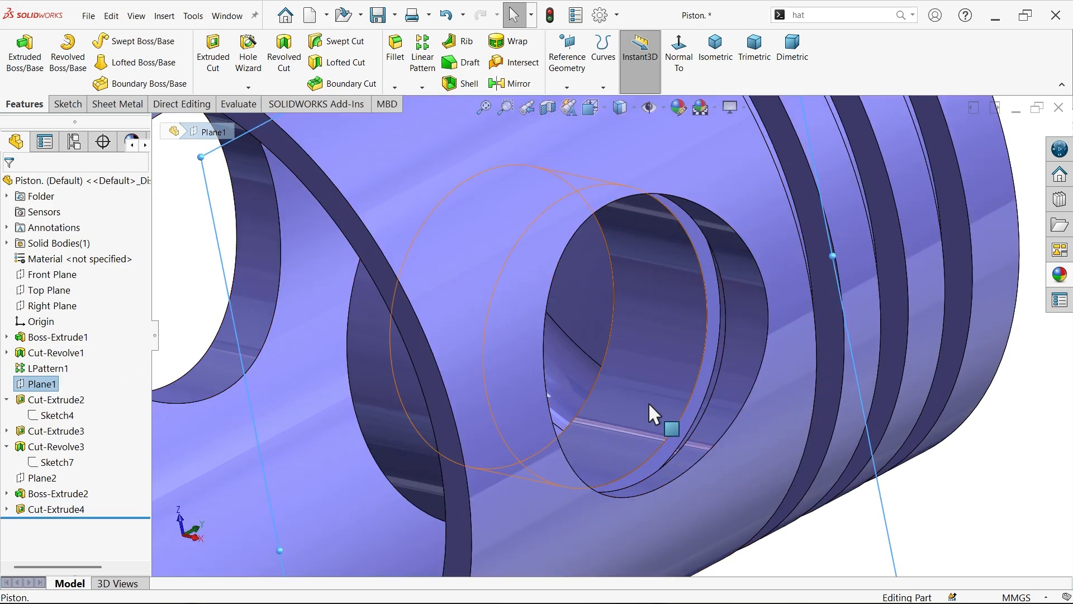
{"action": "left_click", "coordinate": [713, 346]}
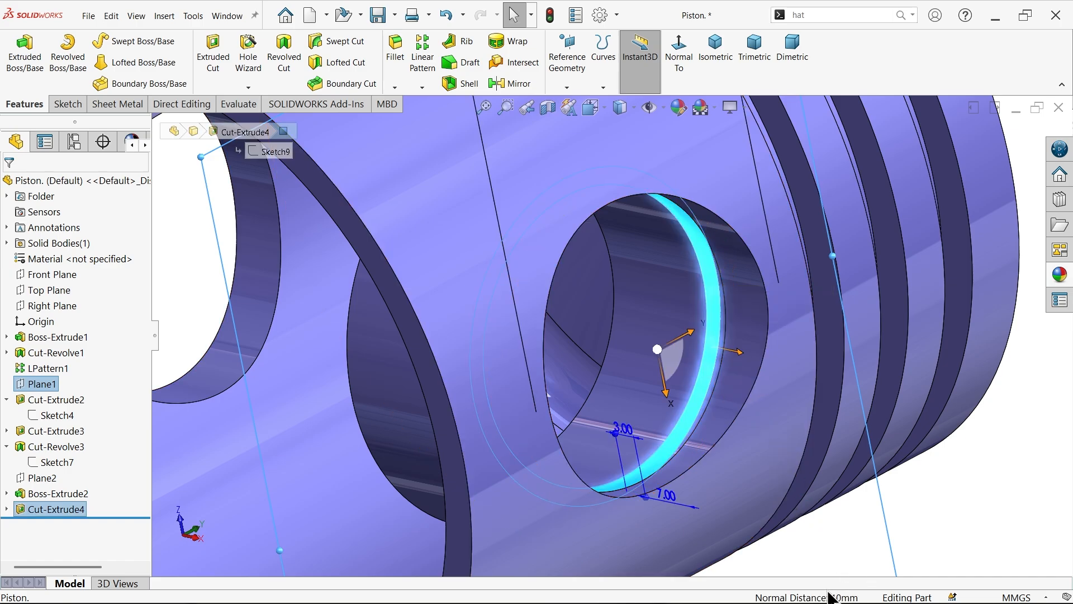
{"action": "mouse_move", "coordinate": [843, 469]}
{"action": "middle_mouse_down"}
{"action": "mouse_move", "coordinate": [855, 566]}
{"action": "mouse_move", "coordinate": [847, 476]}
{"action": "middle_mouse_up"}
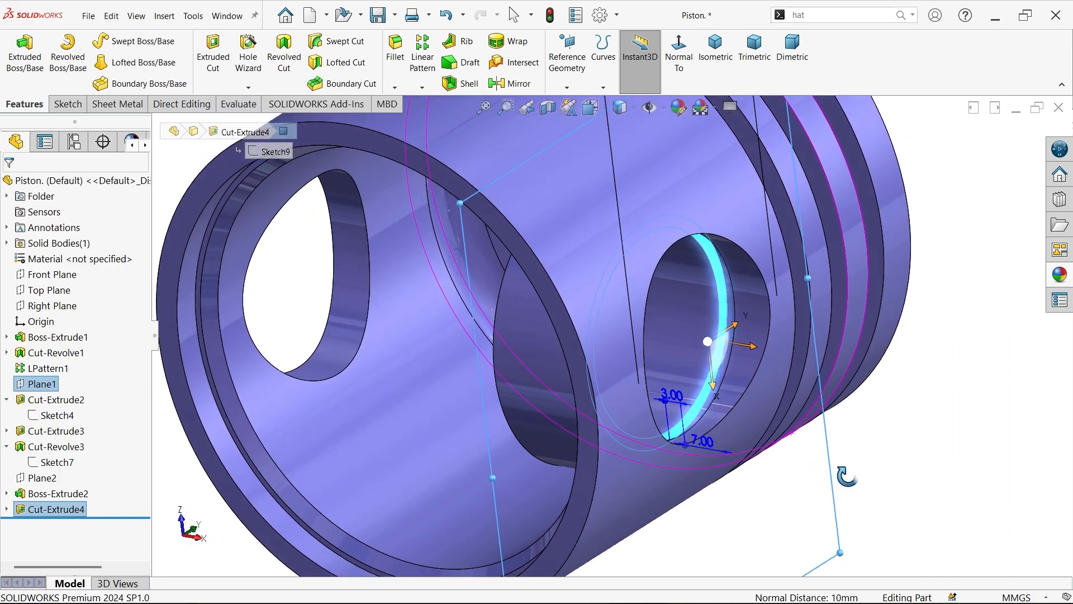
{"action": "left_click", "coordinate": [885, 443]}
{"action": "scroll", "coordinate": [743, 338], "scroll_direction": "up", "scroll_amount": 3}
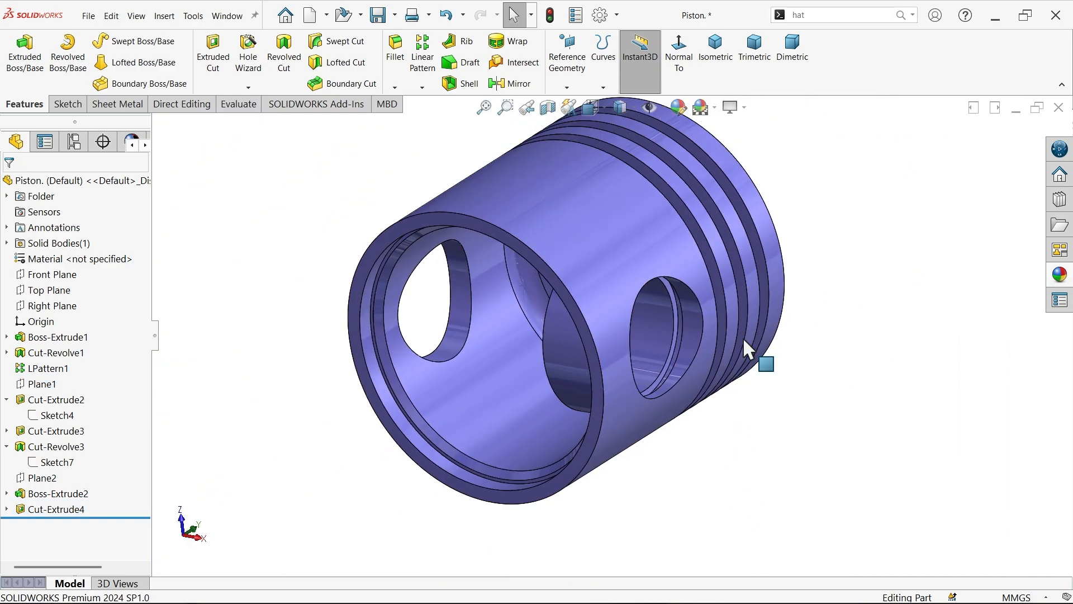
Mirror the pin boss (Boss-Extrude2) and the groove cut (Cut-Extrude4) about the Right Plane.
{"action": "middle_click_drag", "start_coordinate": [744, 337], "coordinate": [746, 269]}
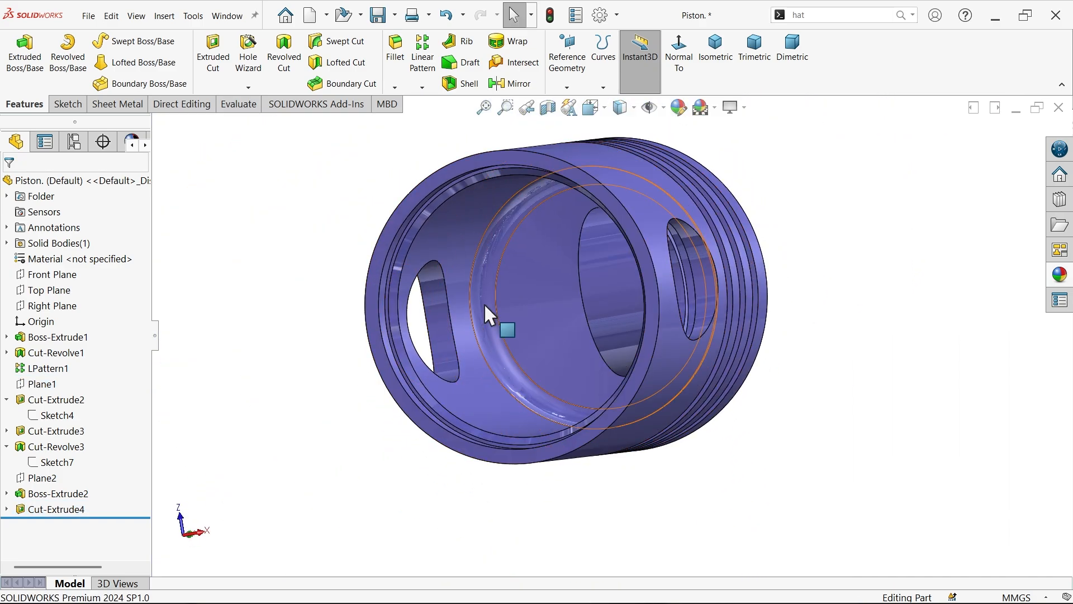
{"action": "left_click", "coordinate": [511, 83]}
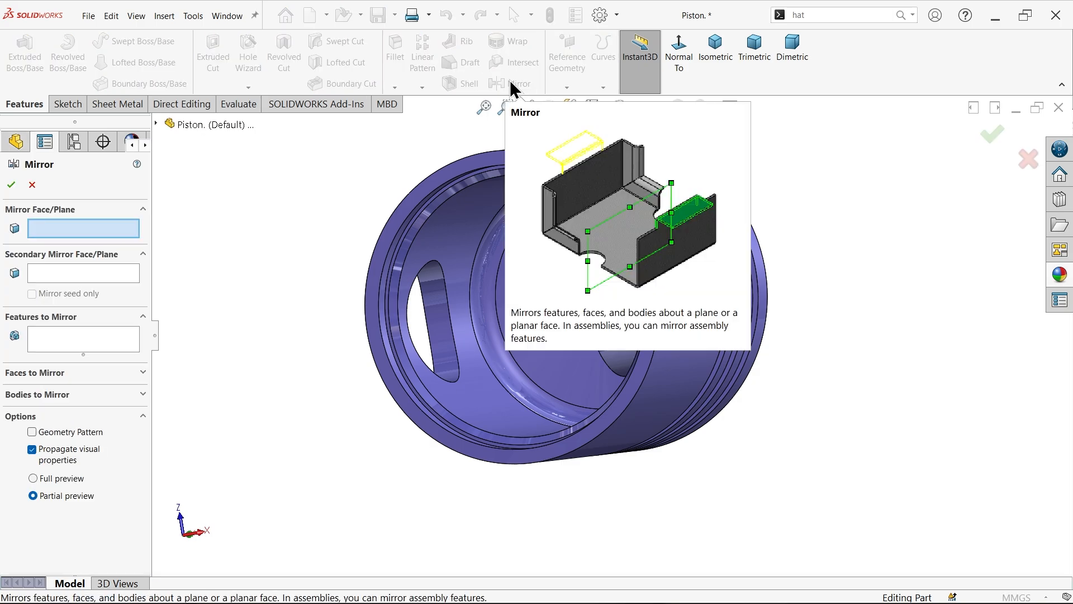
{"action": "left_click", "coordinate": [156, 125]}
{"action": "left_click", "coordinate": [214, 251]}
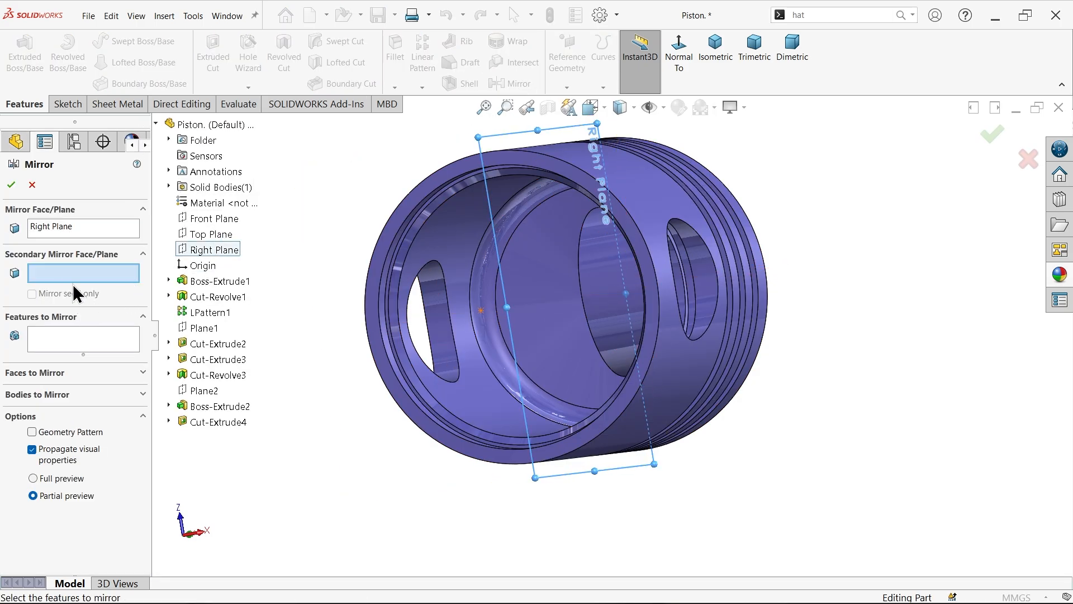
{"action": "left_click", "coordinate": [62, 345]}
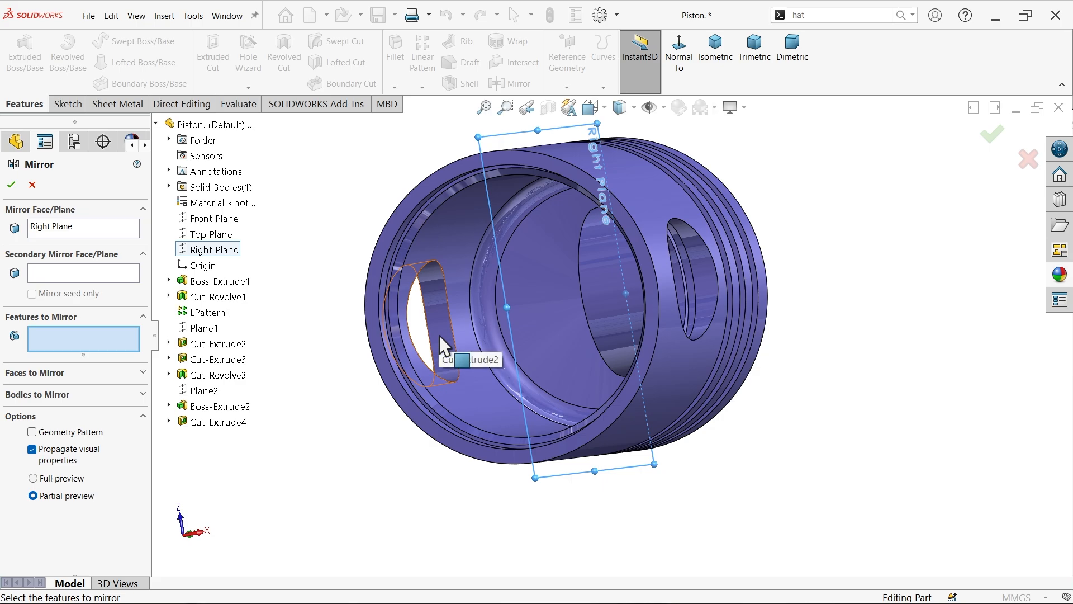
{"action": "left_click", "coordinate": [242, 407]}
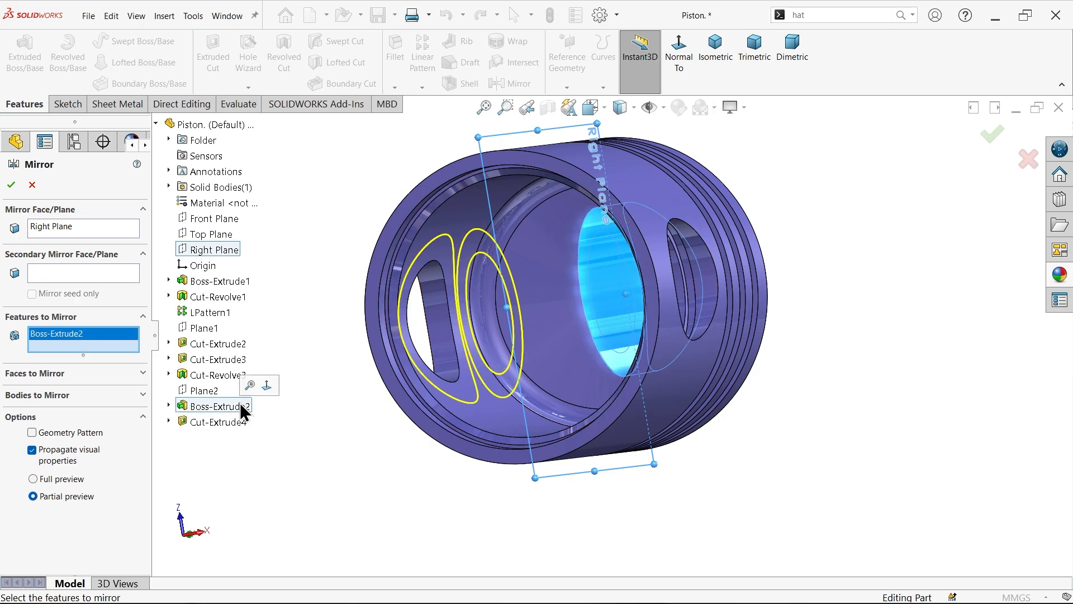
{"action": "left_click", "coordinate": [226, 421]}
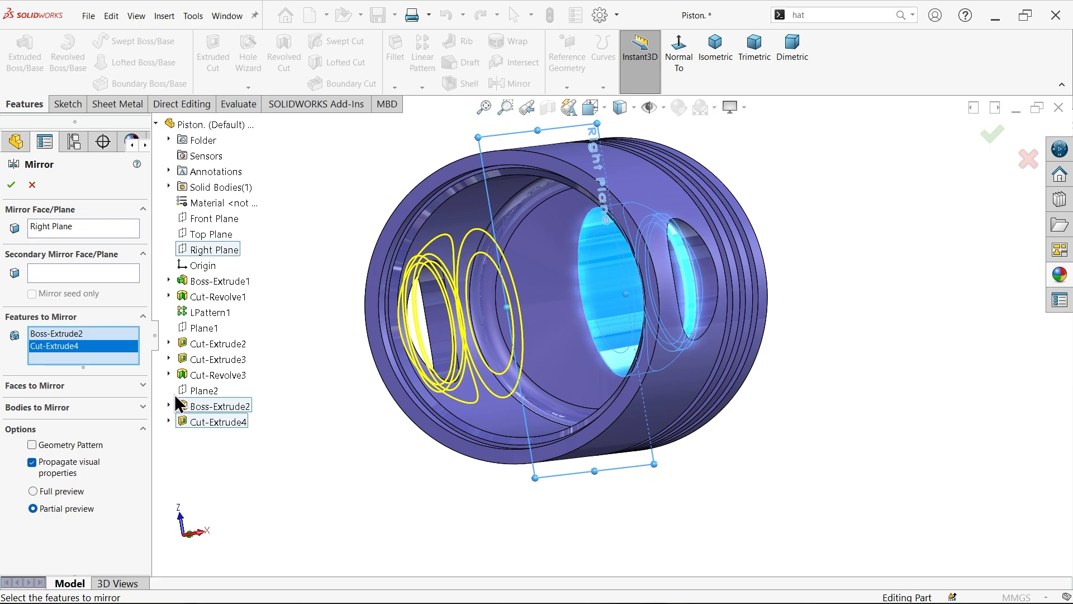
{"action": "left_click", "coordinate": [10, 185]}
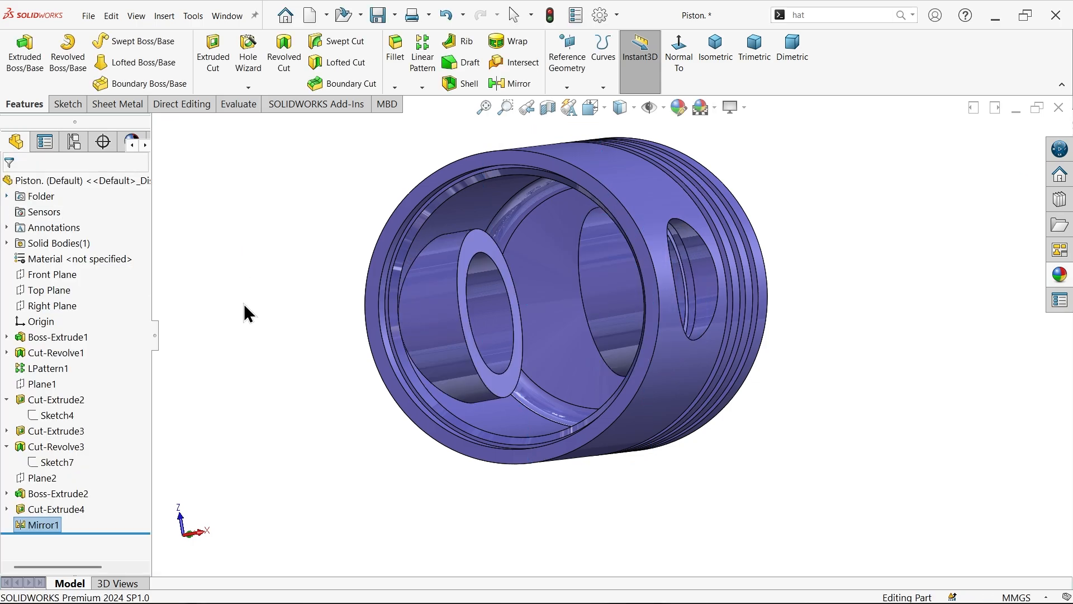
{"action": "middle_click_drag", "start_coordinate": [244, 314], "coordinate": [320, 369]}
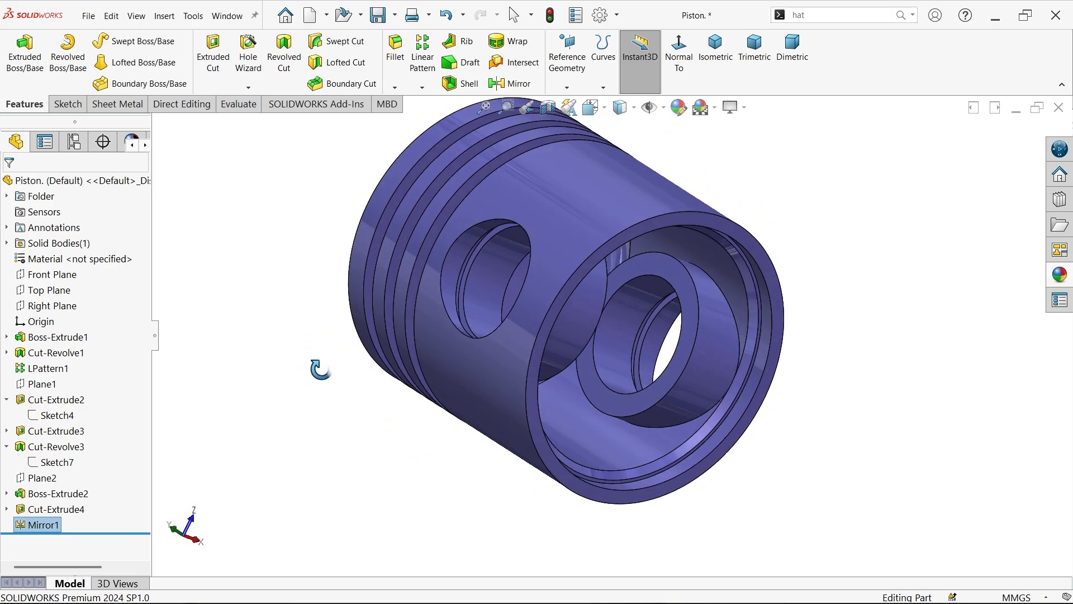
{"action": "key", "text": "Escape"}
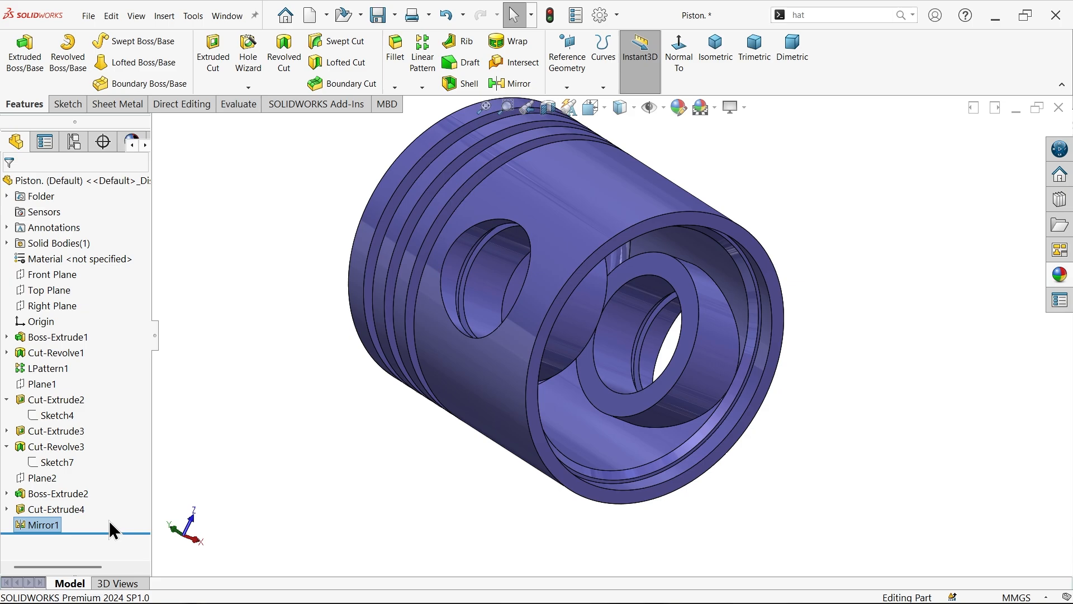
Fillet the two edges where the pin bosses meet the piston's inner wall with a 2 mm radius.
{"action": "left_click", "coordinate": [395, 60]}
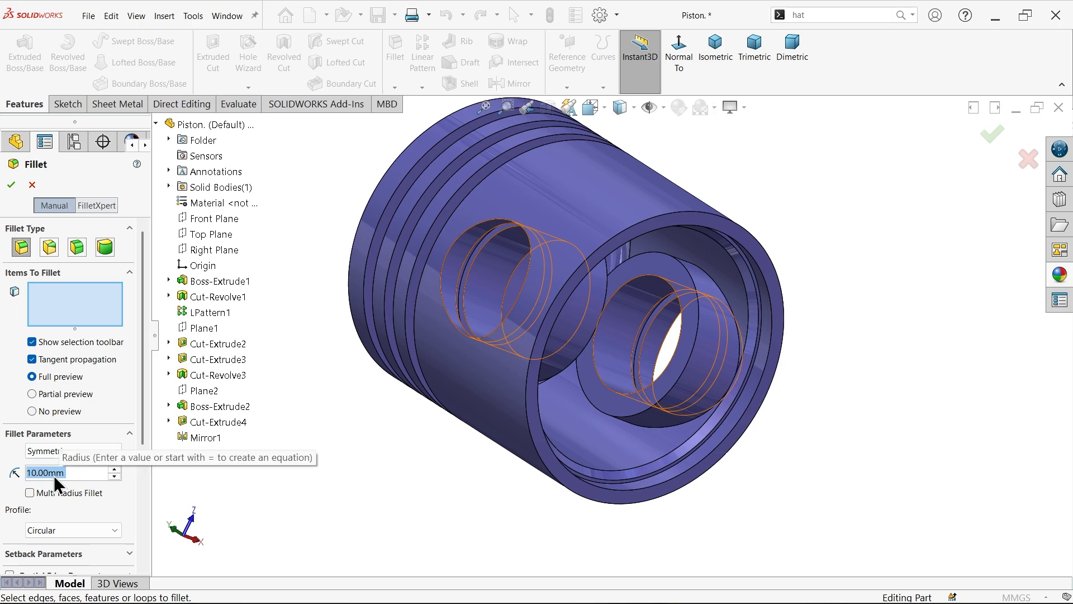
{"action": "type", "text": "2"}
{"action": "key", "text": "Return"}
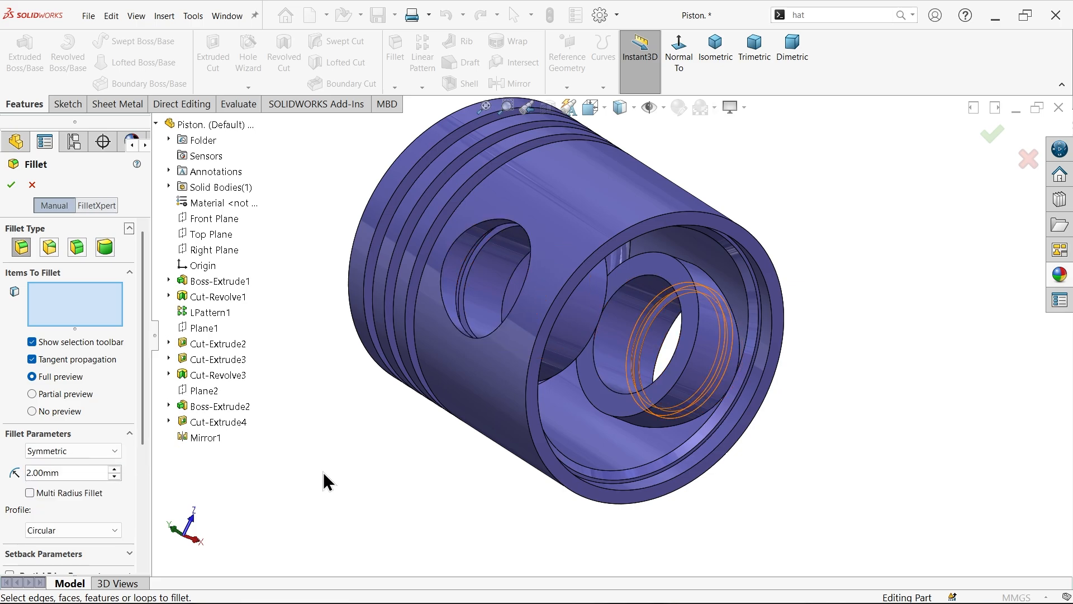
{"action": "left_click", "coordinate": [718, 287]}
{"action": "middle_click_drag", "start_coordinate": [703, 318], "coordinate": [615, 297]}
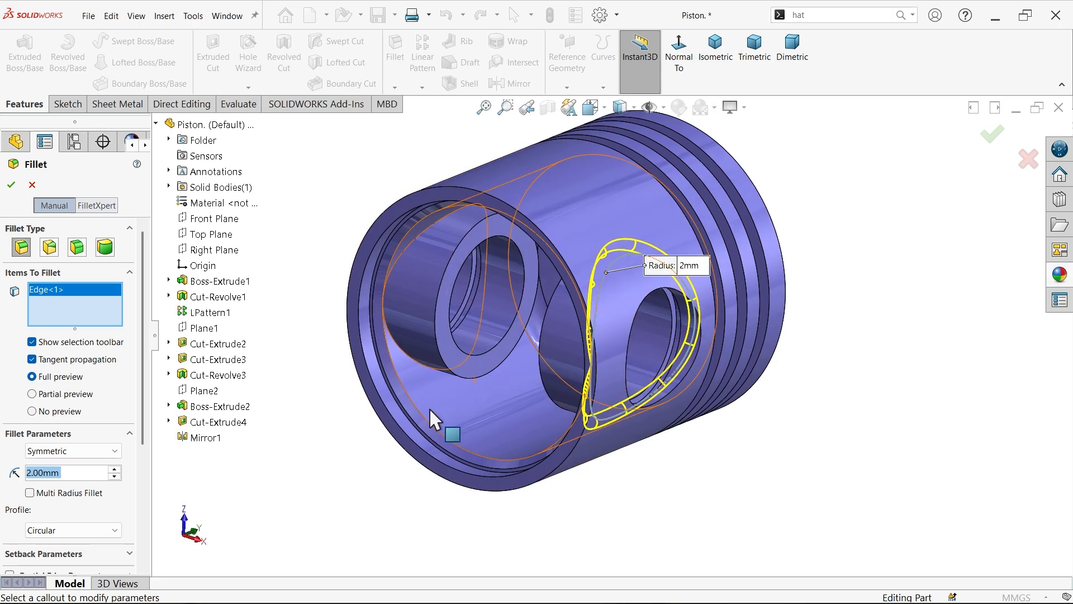
{"action": "left_click", "coordinate": [420, 364]}
{"action": "middle_click_drag", "start_coordinate": [566, 418], "coordinate": [702, 469]}
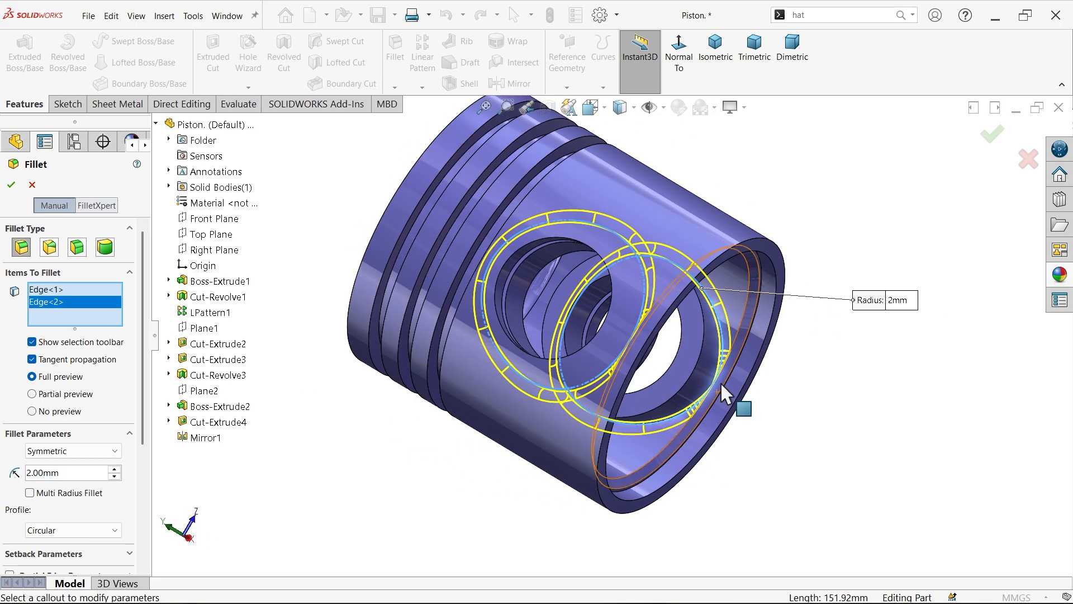
{"action": "scroll", "coordinate": [720, 382], "scroll_direction": "down", "scroll_amount": 5}
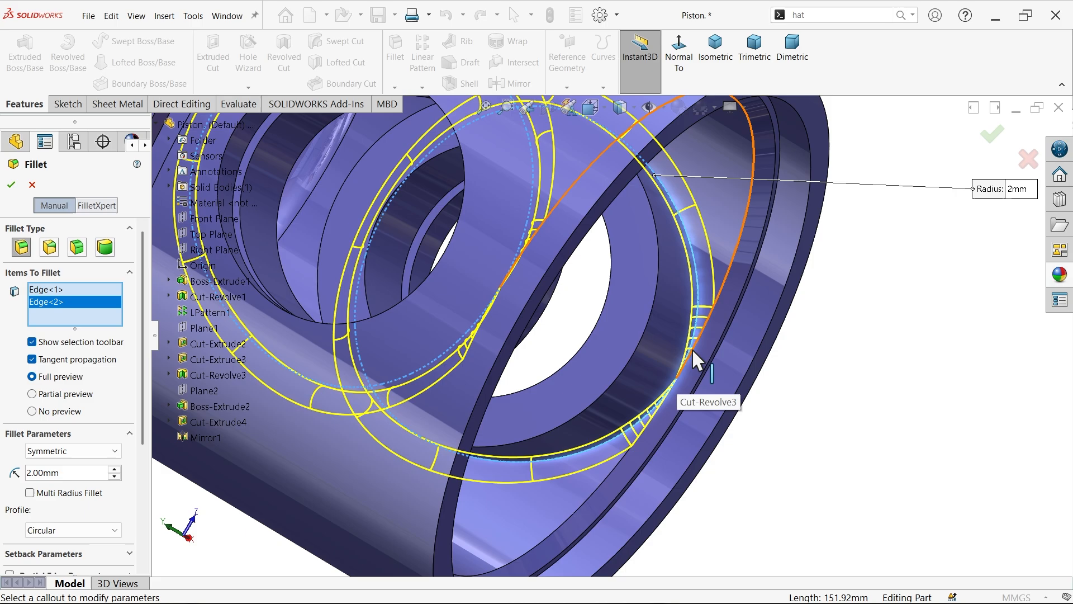
{"action": "left_click", "coordinate": [11, 184]}
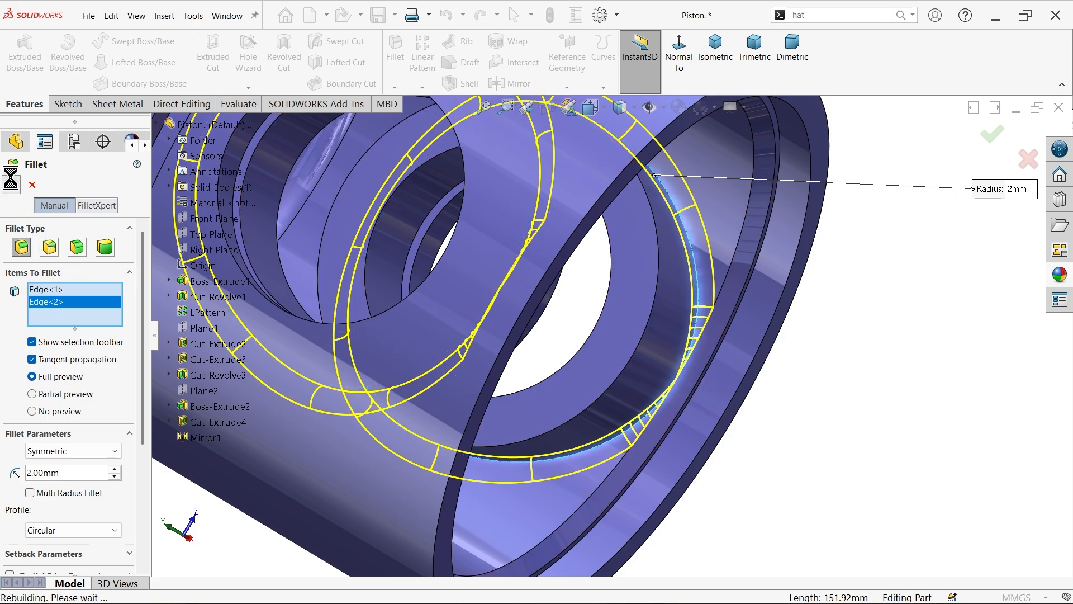
{"action": "mouse_move", "coordinate": [642, 294]}
{"action": "middle_mouse_down"}
{"action": "mouse_move", "coordinate": [685, 299]}
{"action": "mouse_move", "coordinate": [660, 295]}
{"action": "middle_mouse_up"}
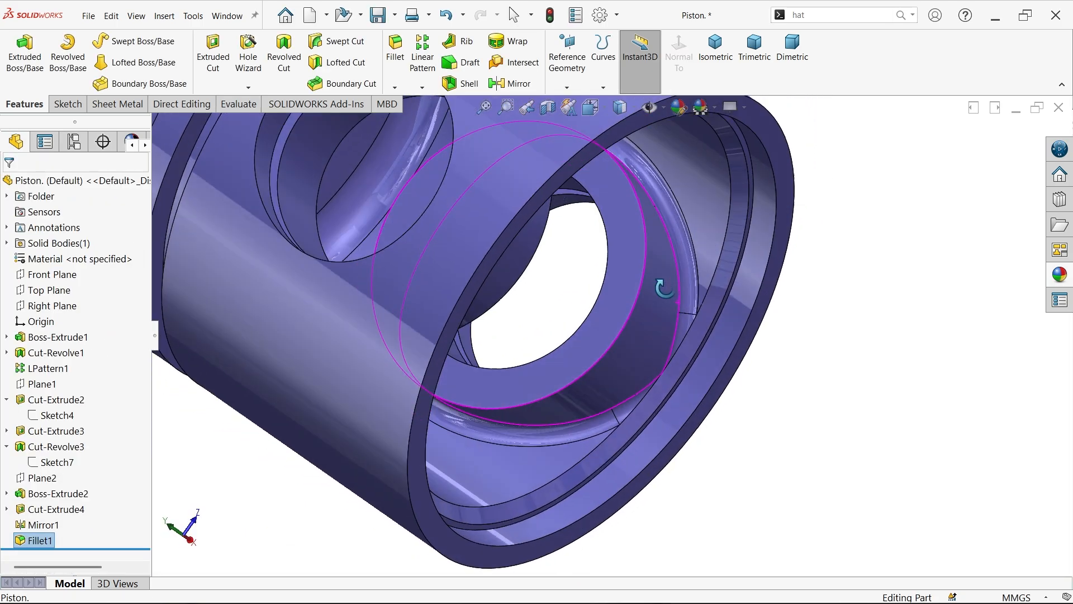
Show the piston in isometric orientation and cut it away with a zonal section view using the Front Plane and the Right Plane.
{"action": "left_click", "coordinate": [718, 56]}
{"action": "left_click", "coordinate": [837, 312]}
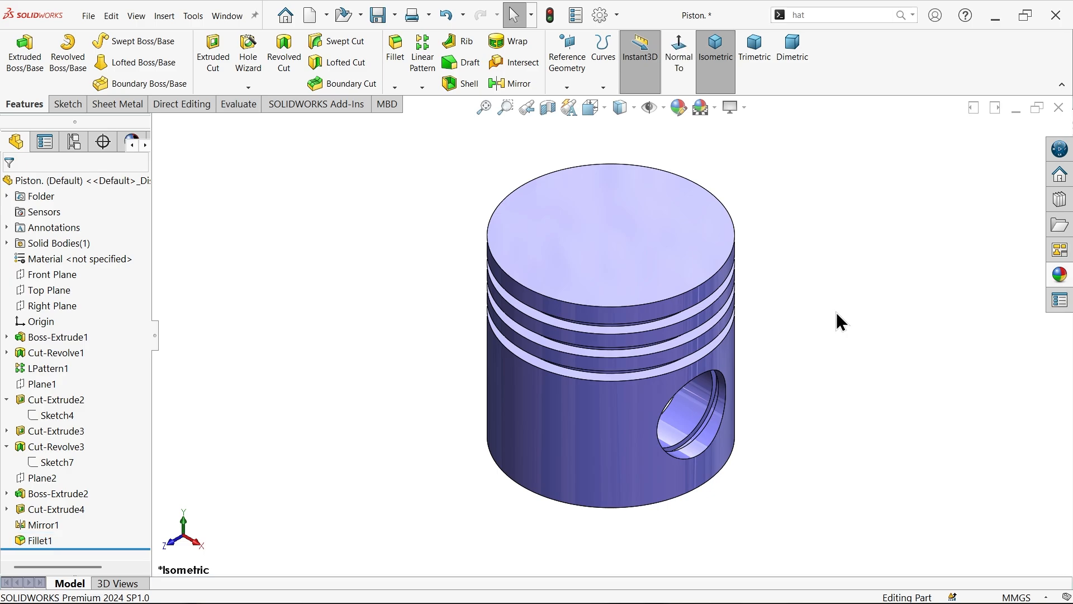
{"action": "scroll", "coordinate": [837, 312], "scroll_direction": "down", "scroll_amount": 2}
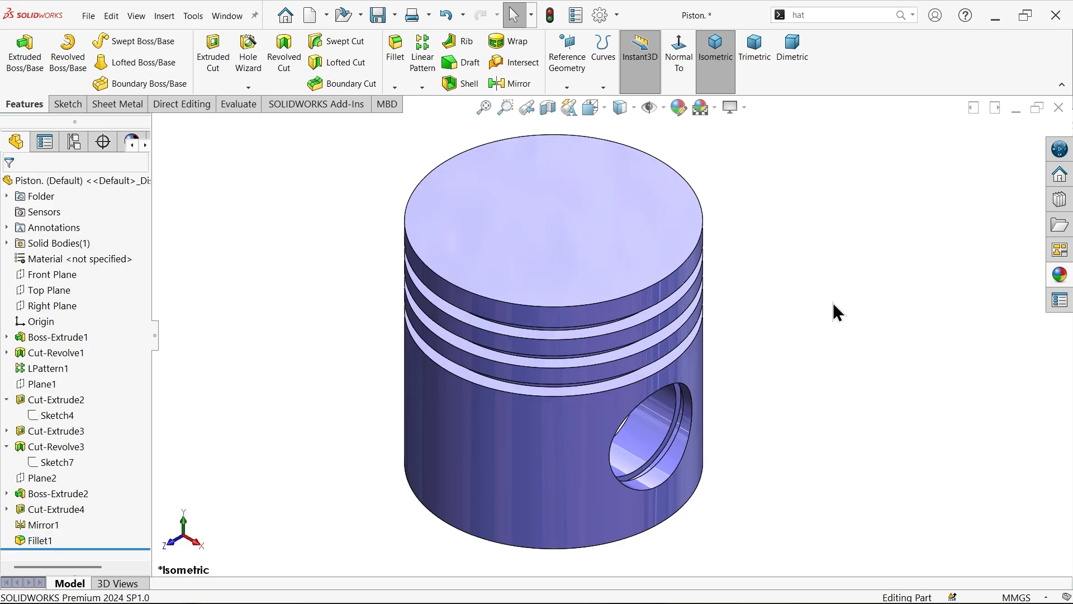
{"action": "left_click", "coordinate": [548, 108]}
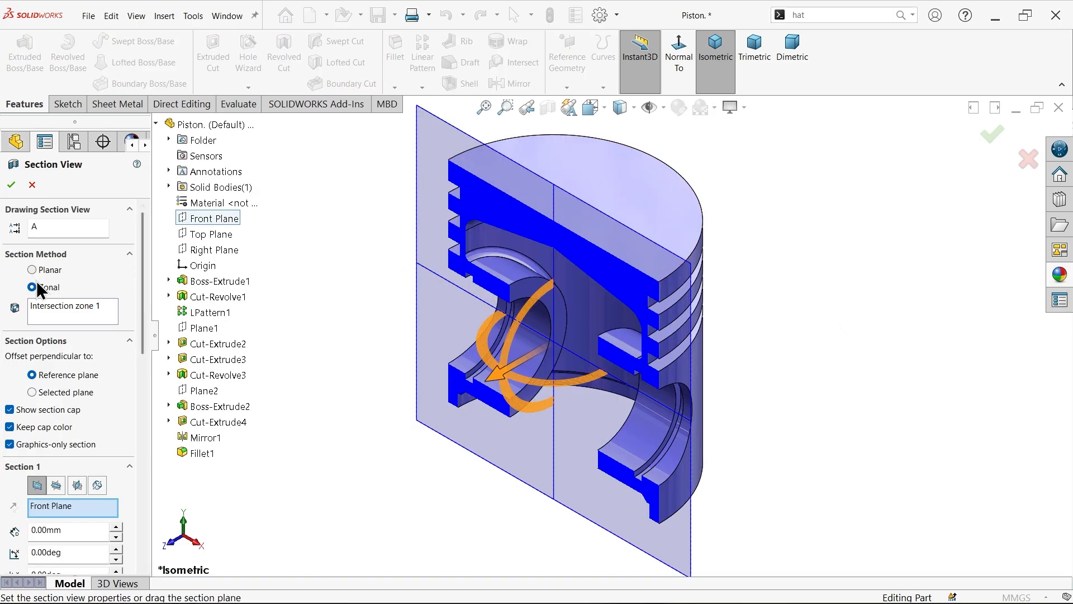
{"action": "left_click_drag", "start_coordinate": [141, 313], "coordinate": [149, 375]}
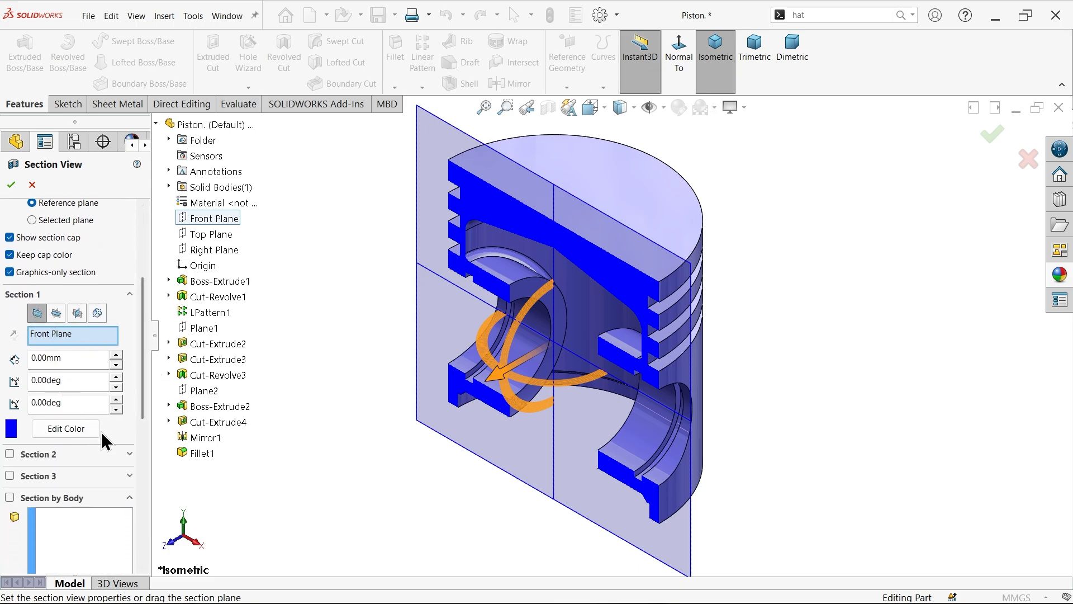
{"action": "left_click", "coordinate": [10, 454]}
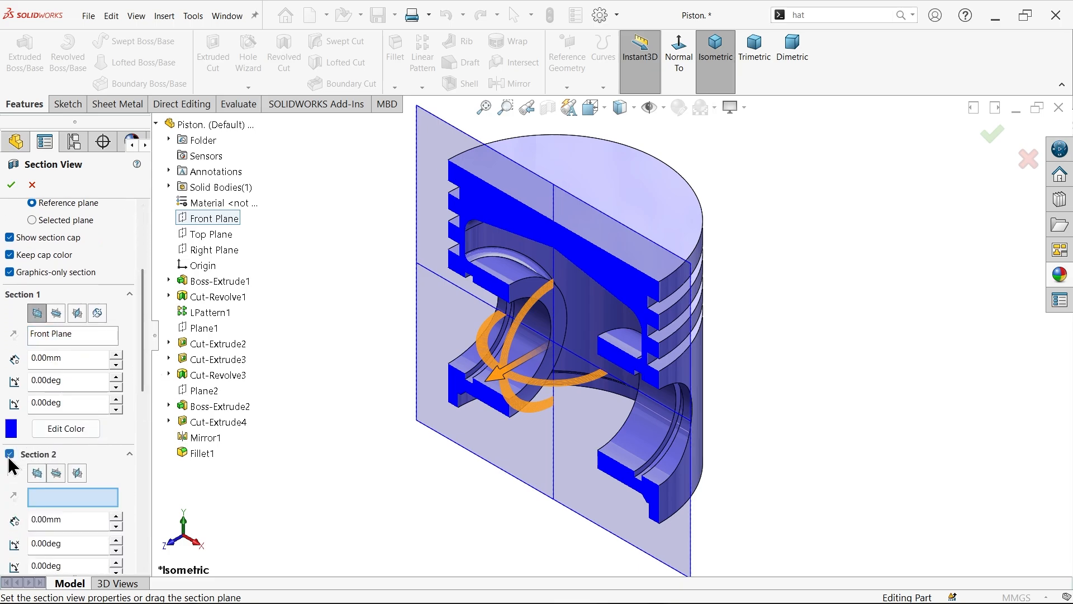
{"action": "left_click", "coordinate": [78, 474]}
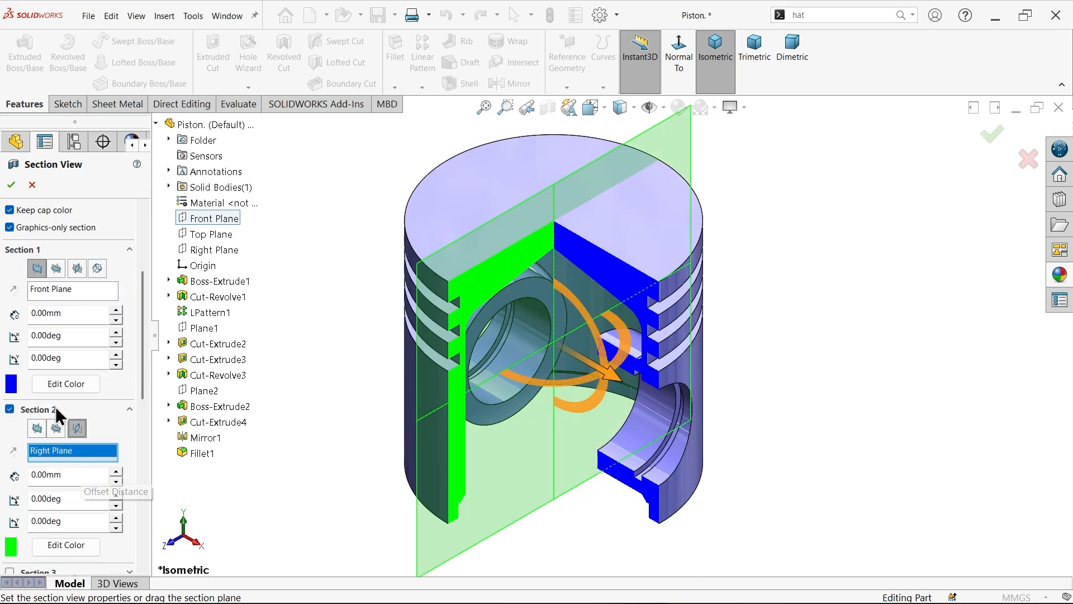
{"action": "left_click", "coordinate": [11, 186]}
{"action": "middle_click_drag", "start_coordinate": [569, 361], "coordinate": [609, 434]}
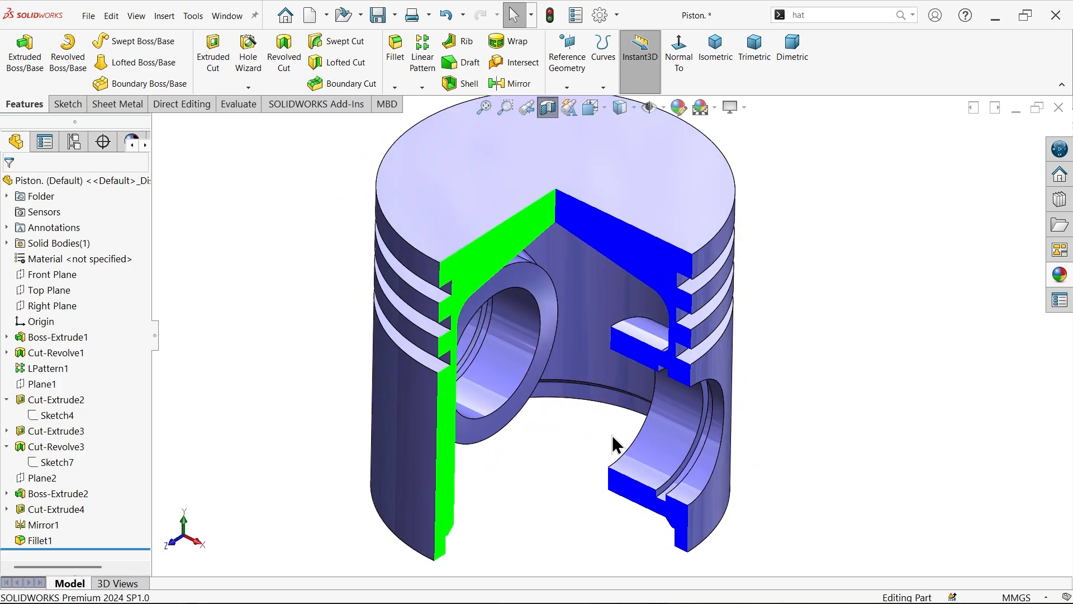
{"action": "scroll", "coordinate": [615, 445], "scroll_direction": "up", "scroll_amount": 2}
{"action": "scroll", "coordinate": [667, 306], "scroll_direction": "down", "scroll_amount": 2}
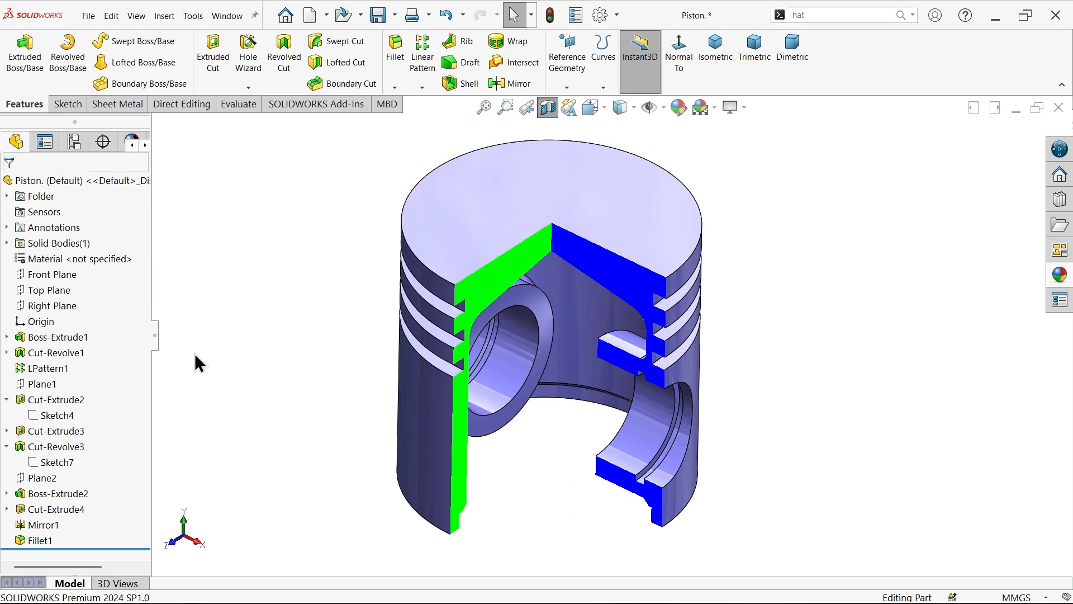
Assign the AISI 1020 steel material to the piston.
{"action": "right_click", "coordinate": [100, 266]}
{"action": "left_click", "coordinate": [159, 267]}
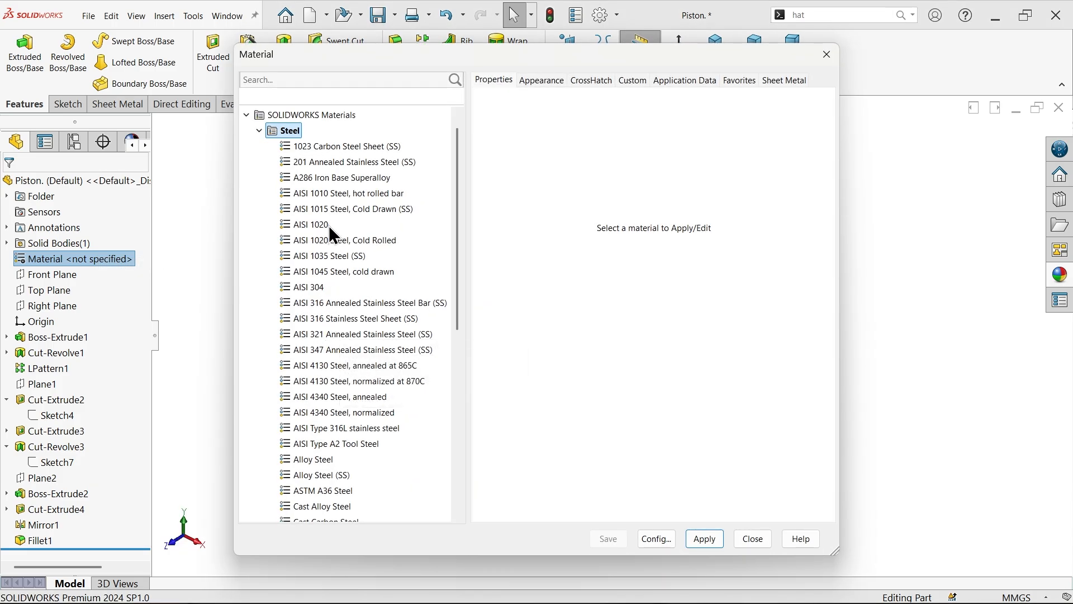
{"action": "left_click", "coordinate": [333, 226]}
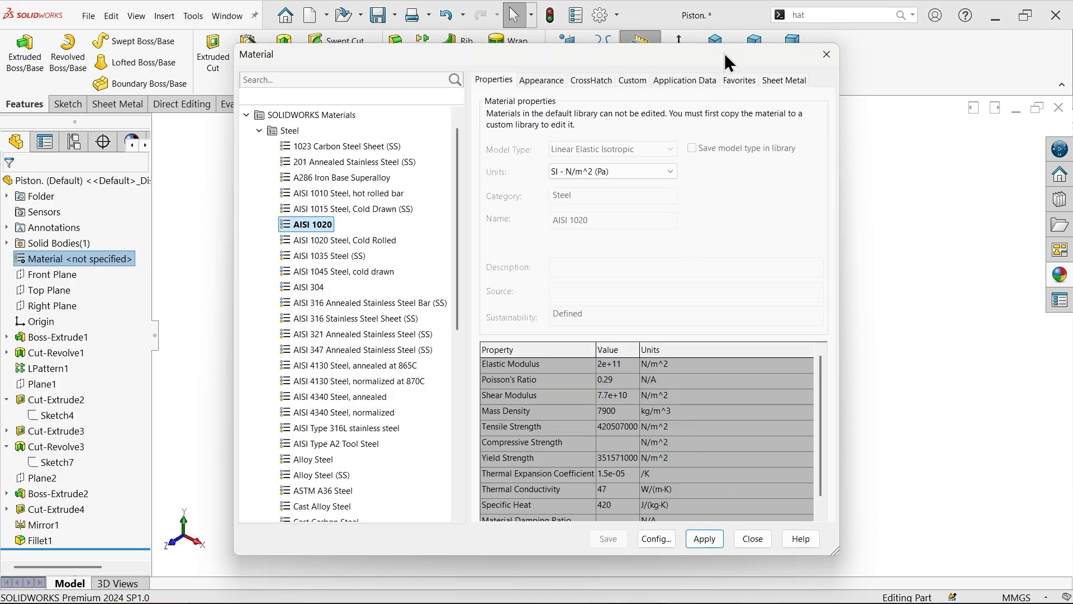
{"action": "left_click_drag", "start_coordinate": [728, 59], "coordinate": [445, 48]}
{"action": "left_click", "coordinate": [424, 529]}
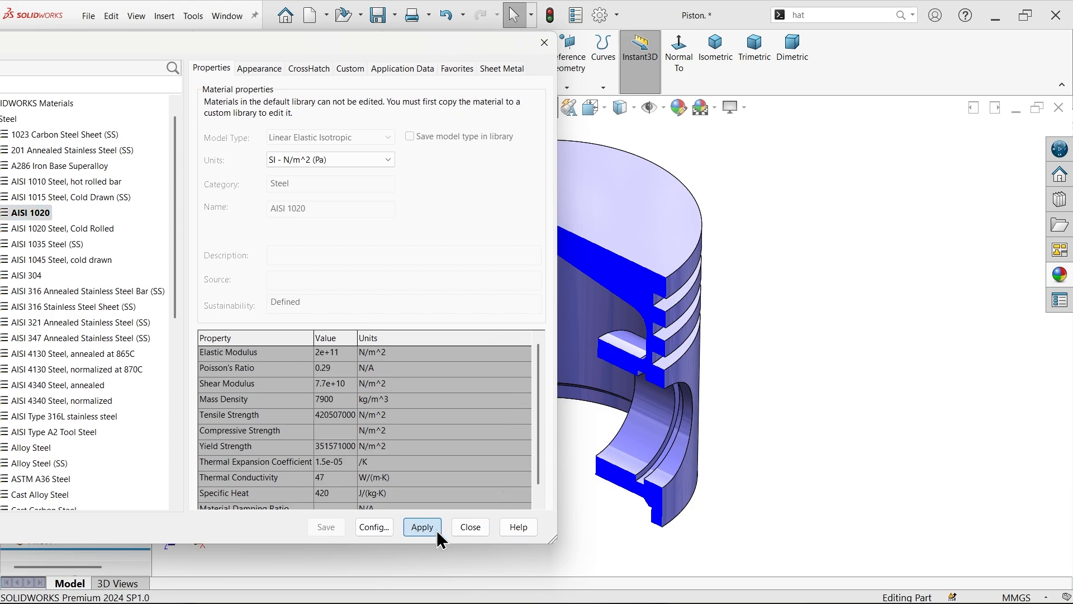
{"action": "left_click", "coordinate": [471, 528]}
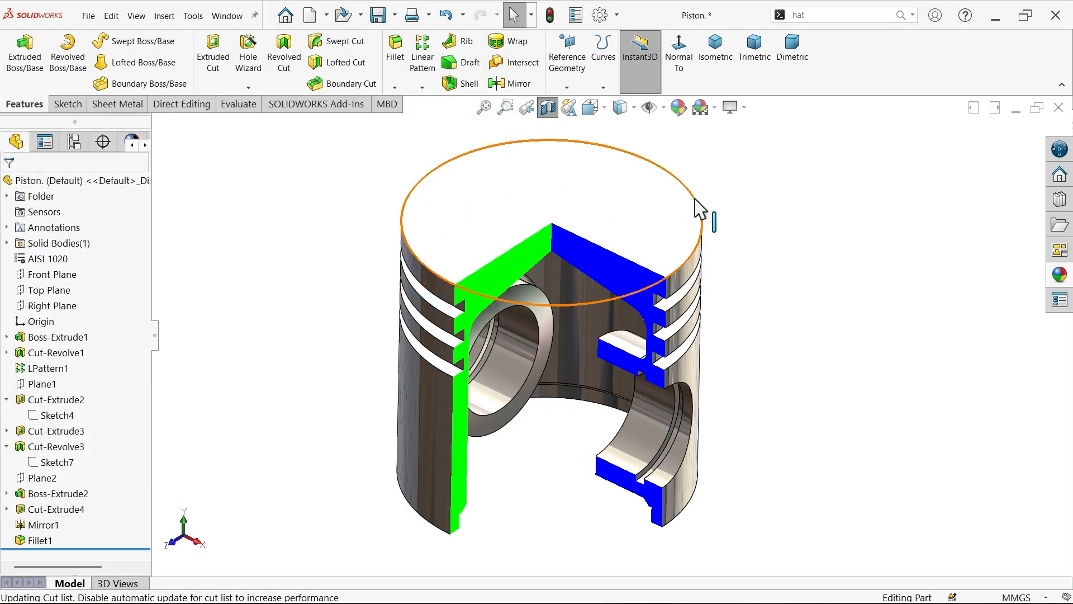
Apply the default color appearance to the whole piston and set its color to pure blue from the standard swatches.
{"action": "left_click", "coordinate": [1064, 285]}
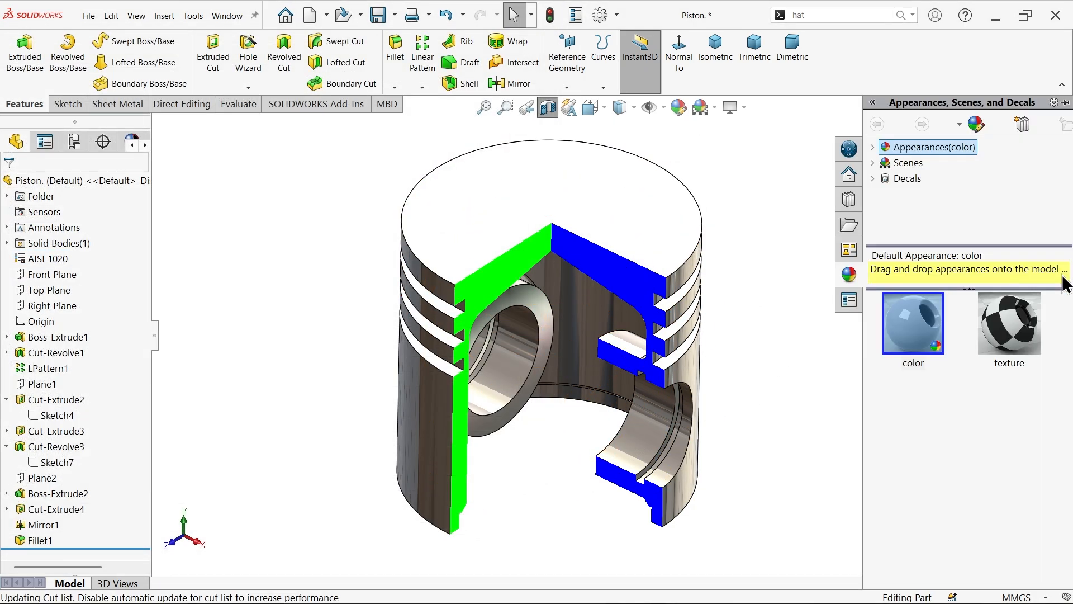
{"action": "left_click", "coordinate": [914, 345]}
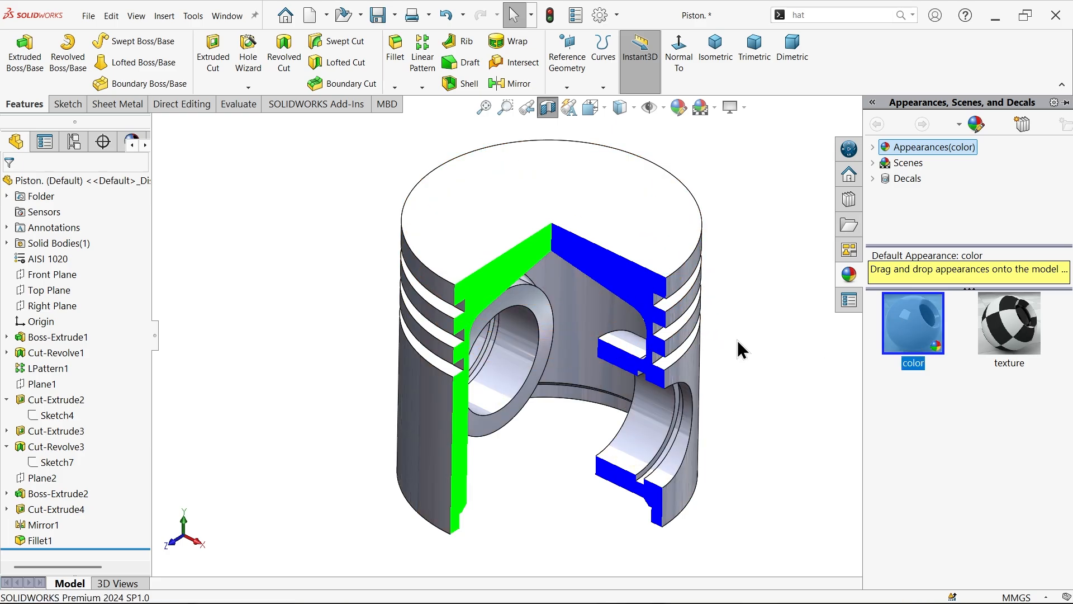
{"action": "left_click", "coordinate": [677, 107]}
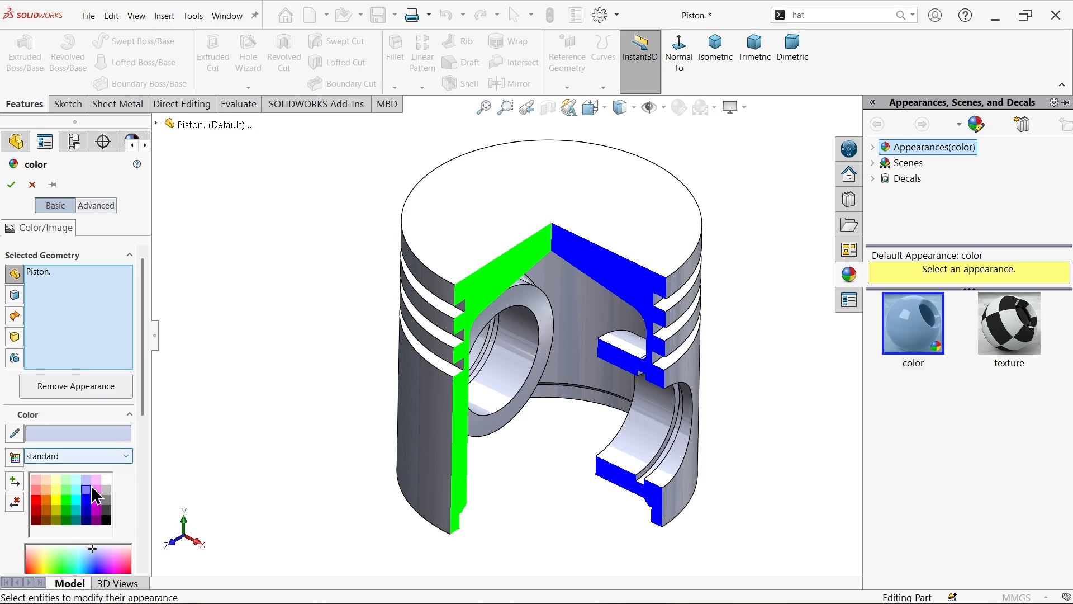
{"action": "left_click", "coordinate": [88, 492]}
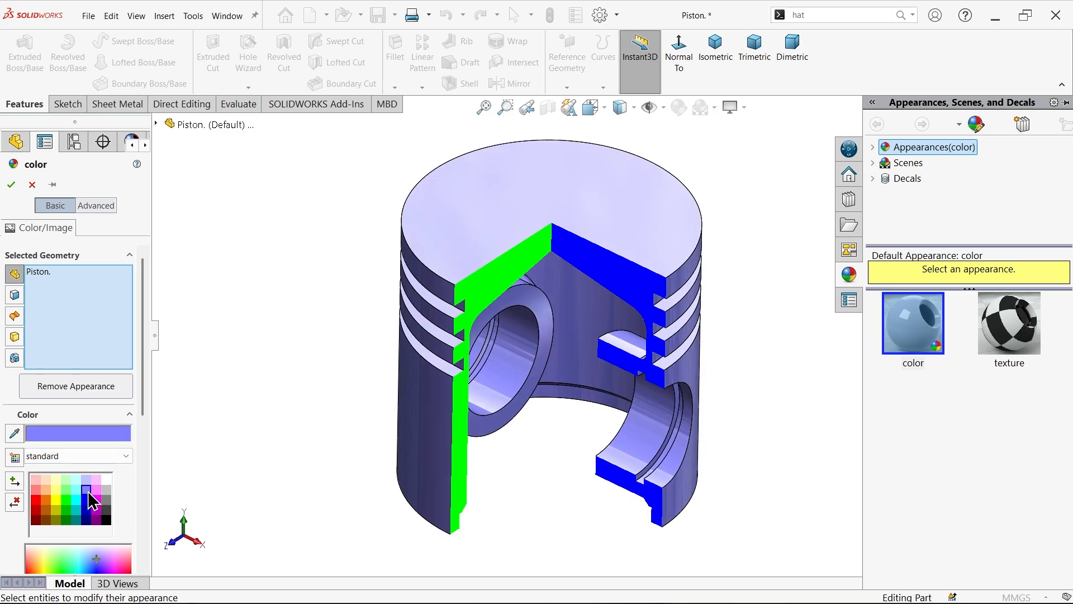
{"action": "left_click", "coordinate": [88, 501]}
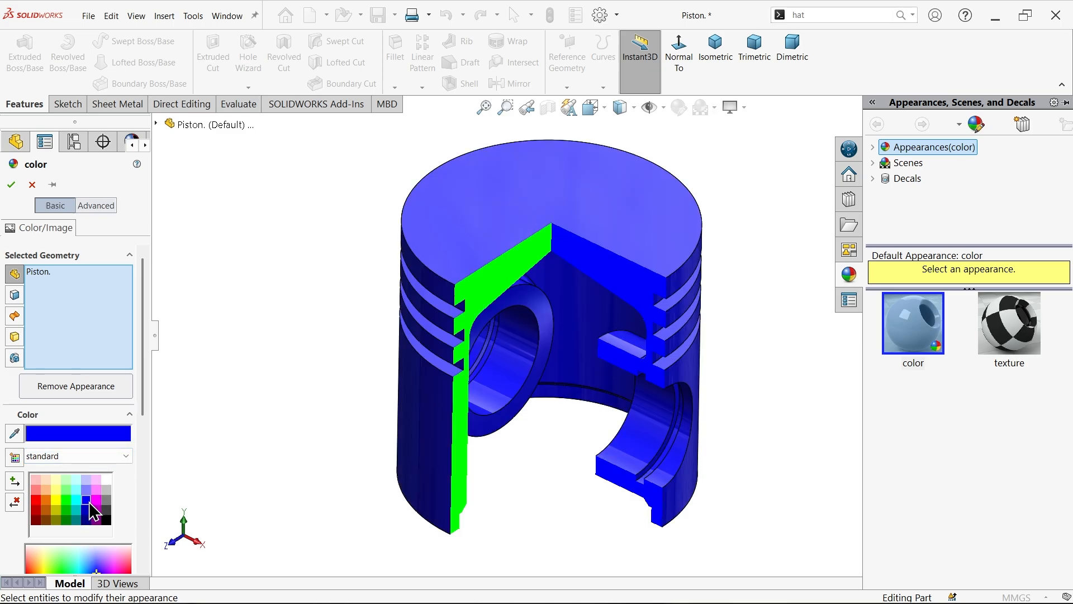
{"action": "left_click", "coordinate": [12, 185]}
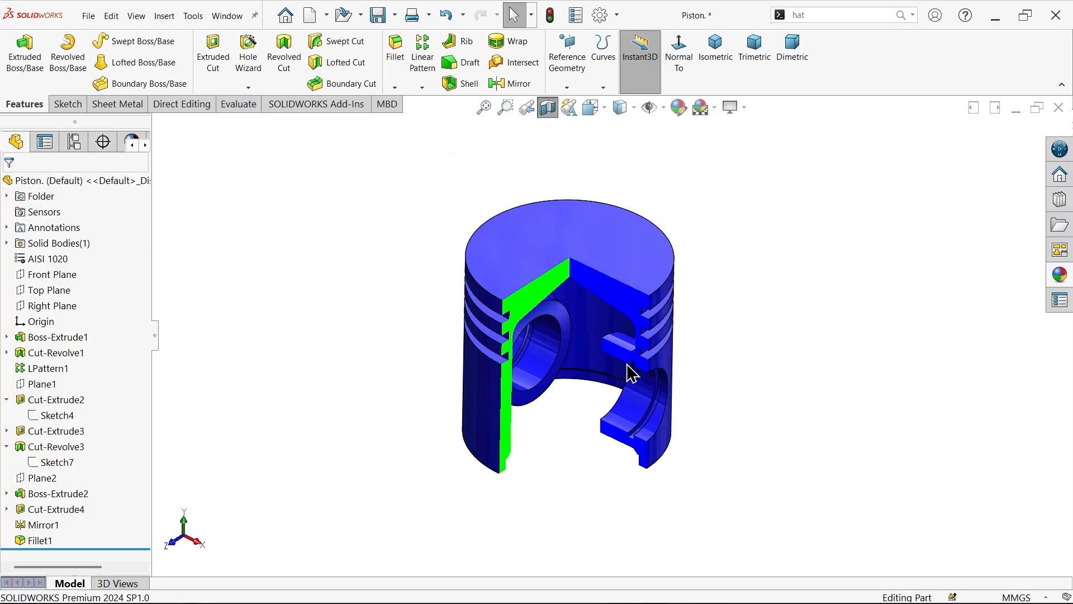